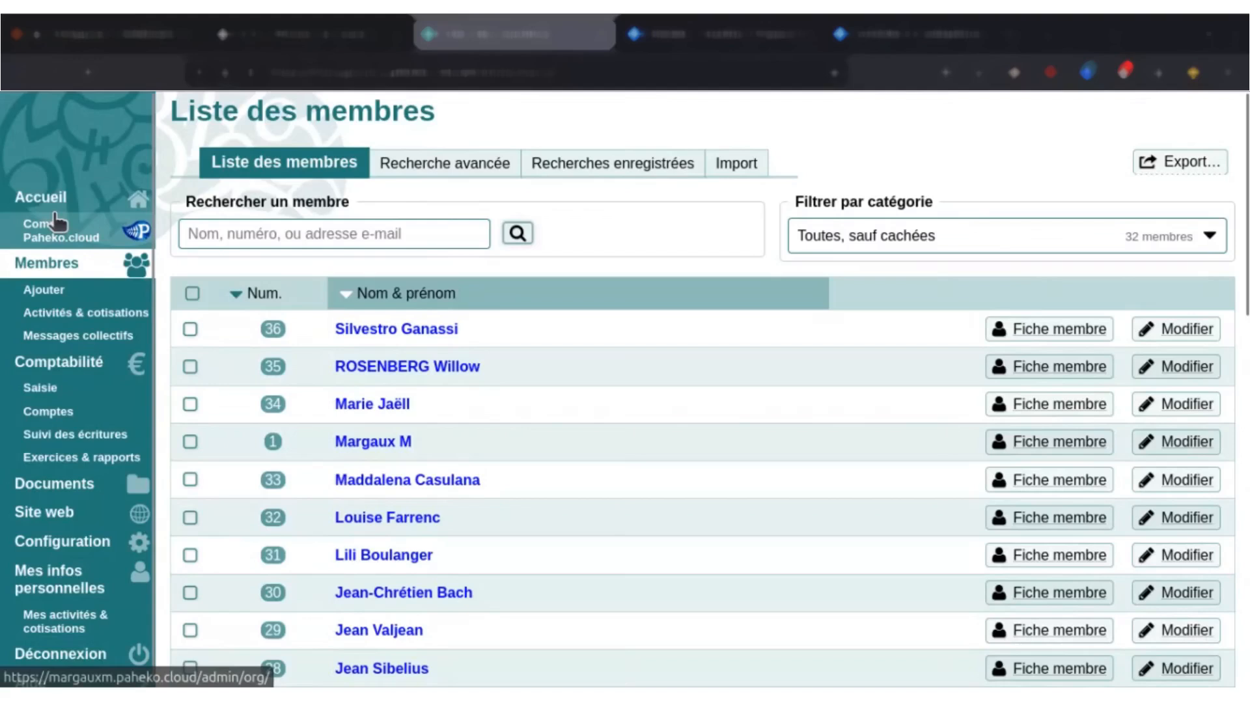
# Visit the home page and examine the association's Paheko.cloud account page, including its limitations, account information and web addresses.
pyautogui.click(56, 199)
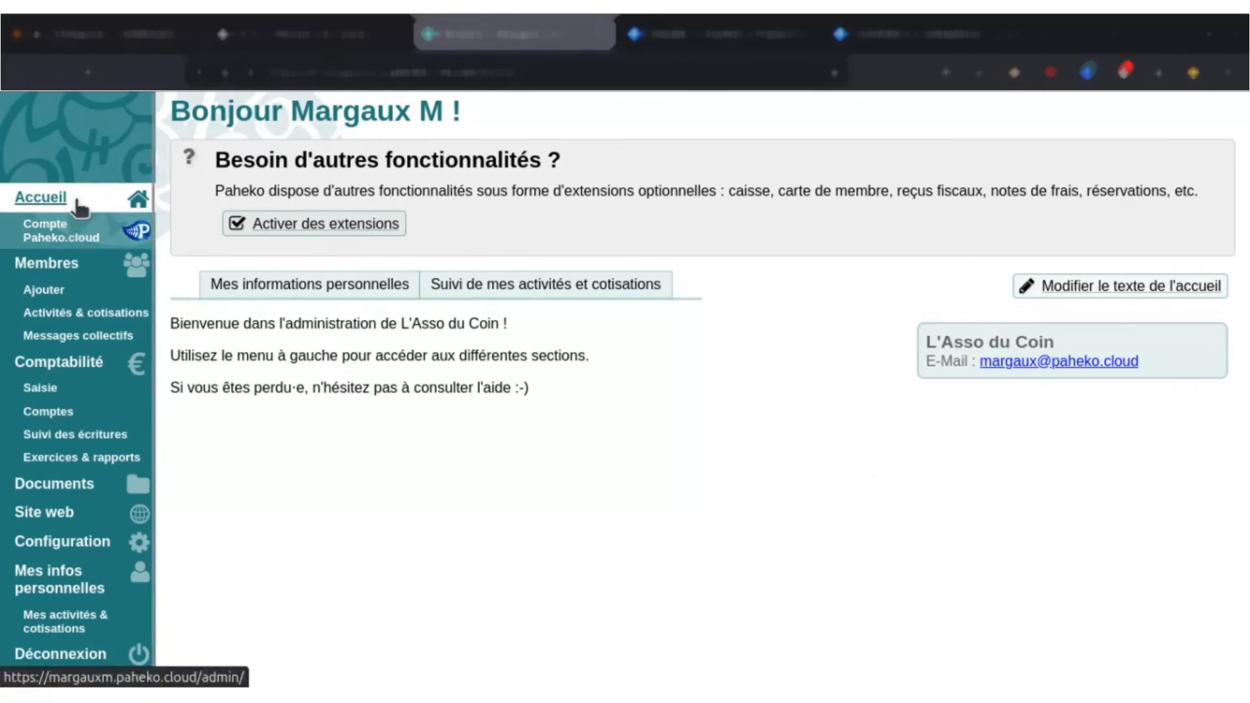
pyautogui.scroll(-1, 77, 204)
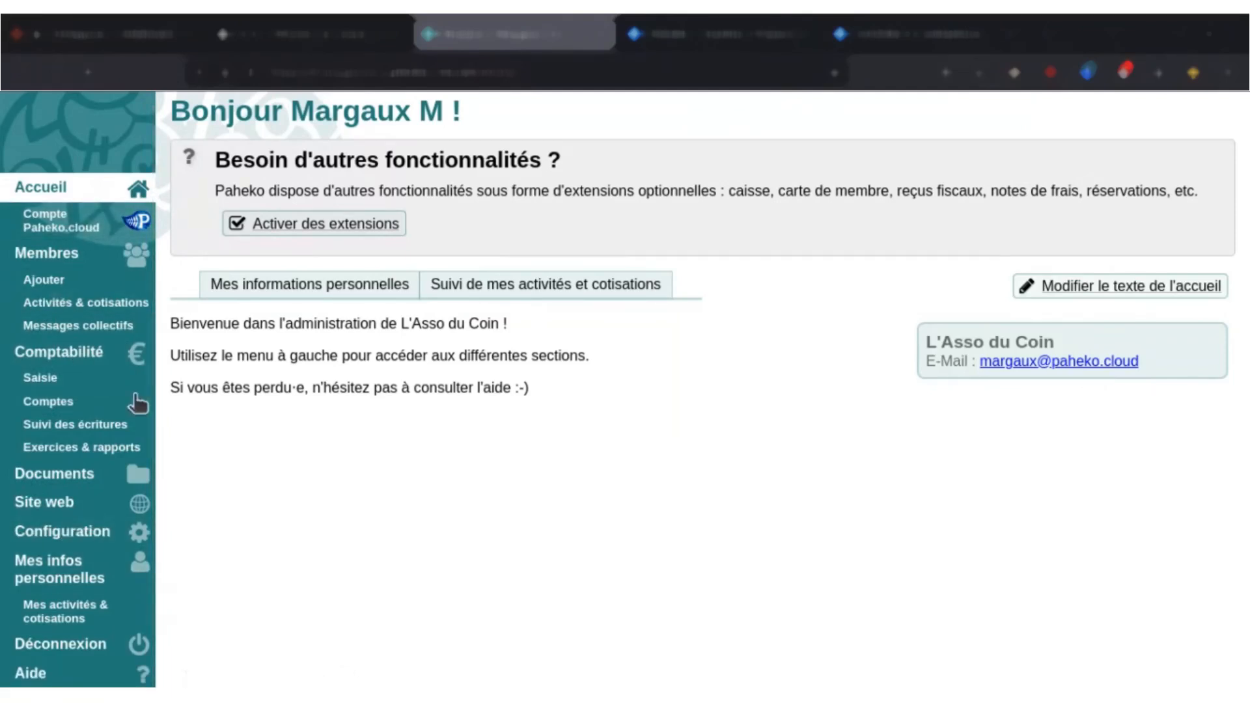
pyautogui.click(142, 215)
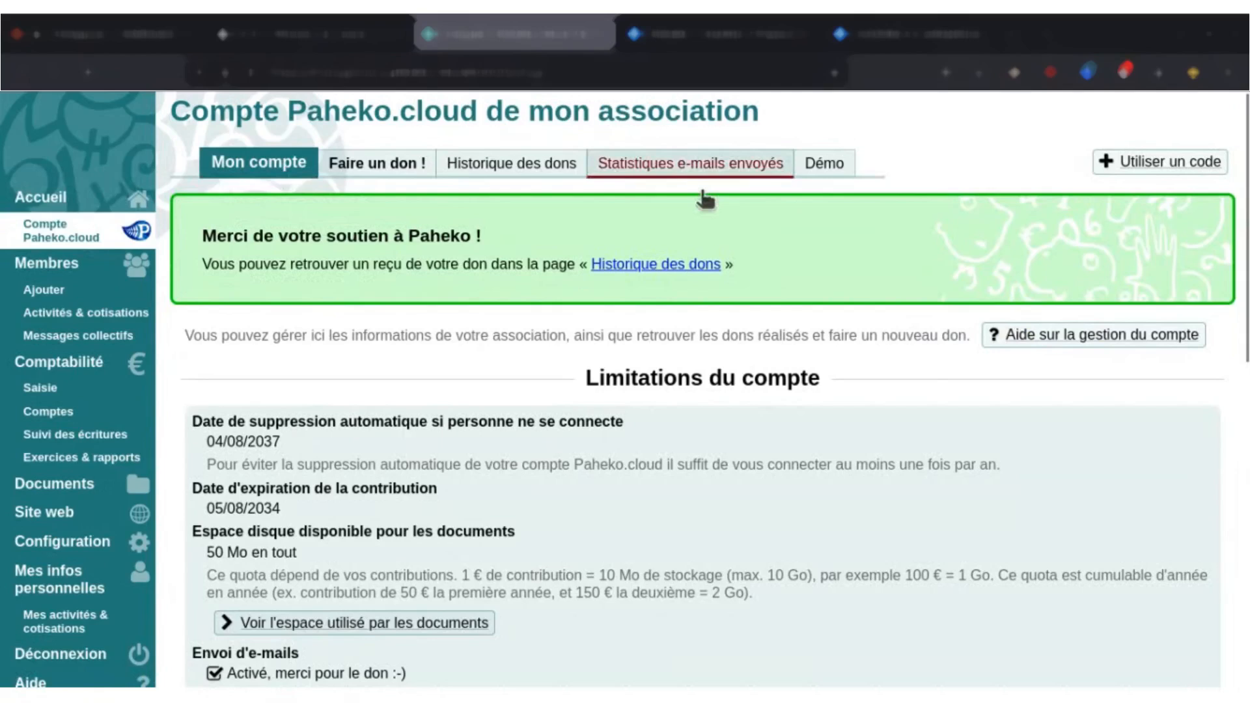
pyautogui.scroll(-3, 586, 443)
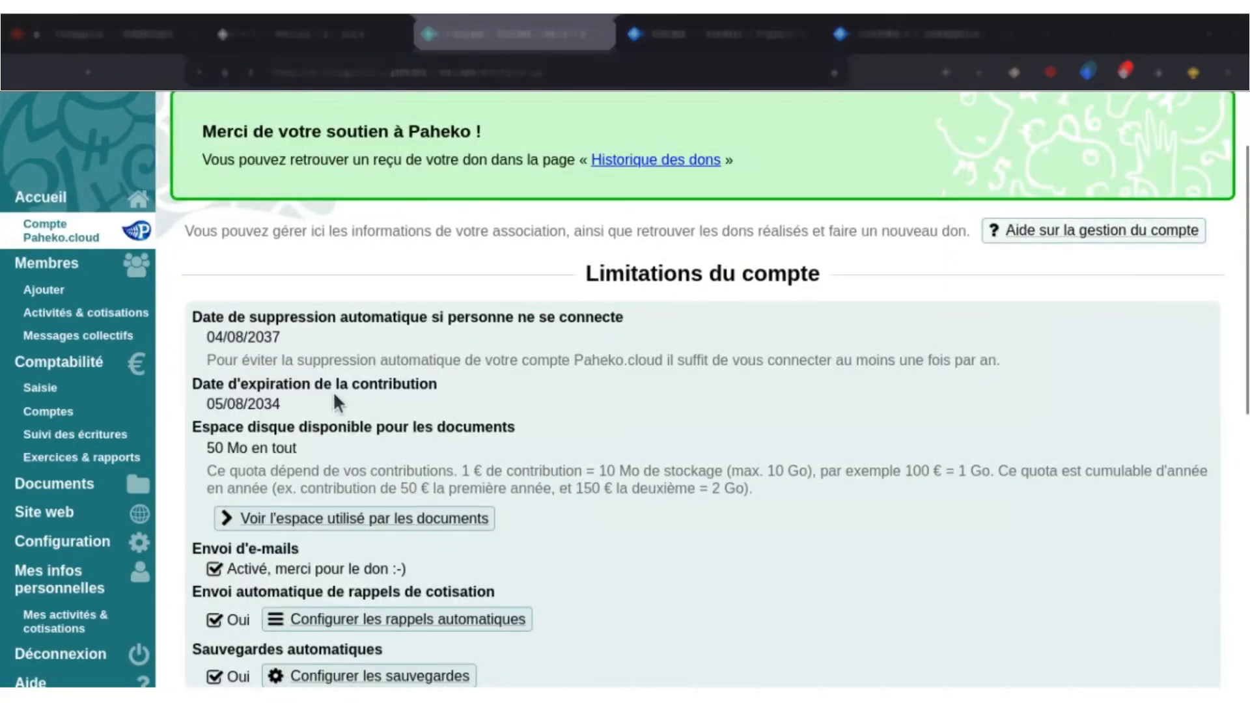
pyautogui.scroll(-3, 333, 390)
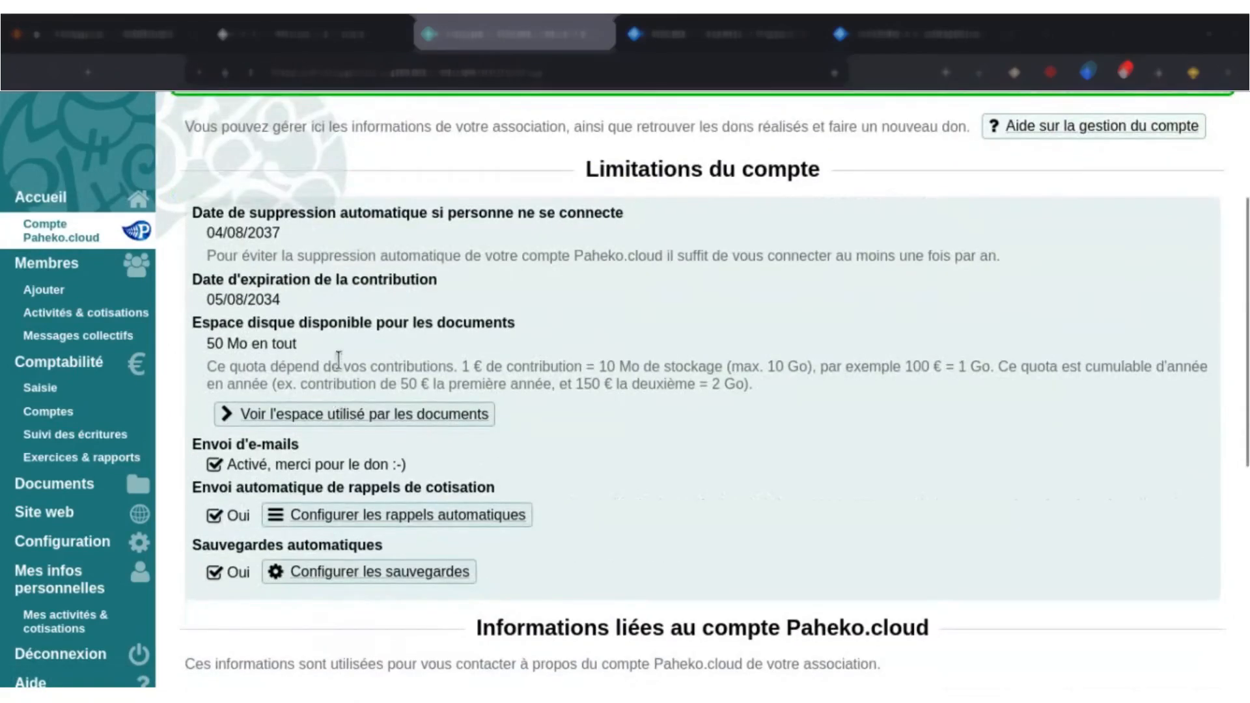
pyautogui.scroll(-3, 313, 350)
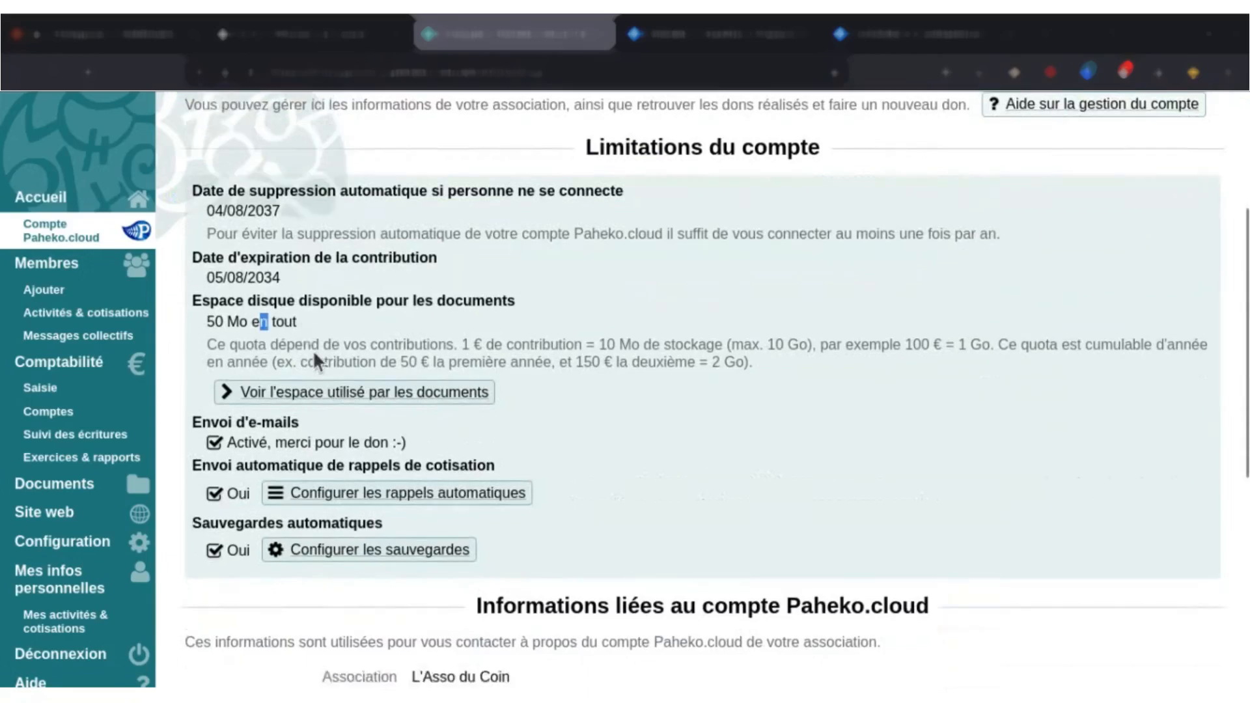
pyautogui.scroll(-3, 495, 391)
pyautogui.scroll(-6, 462, 416)
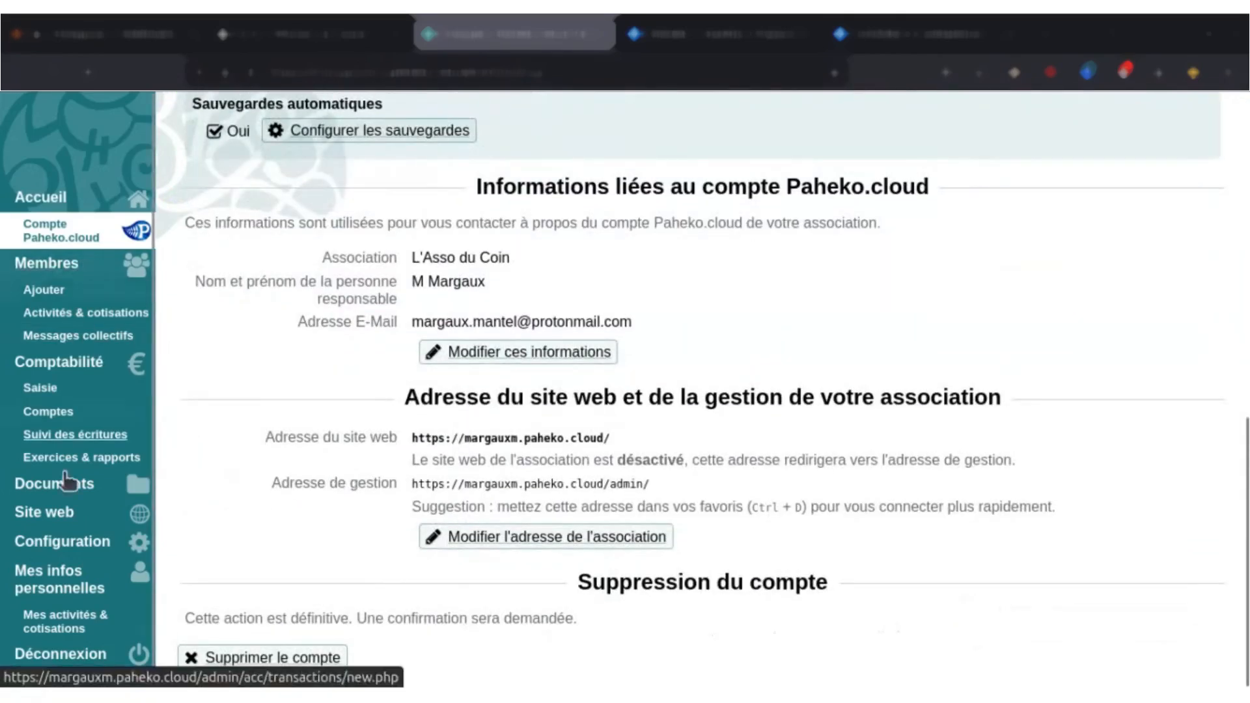
pyautogui.scroll(-1, 67, 483)
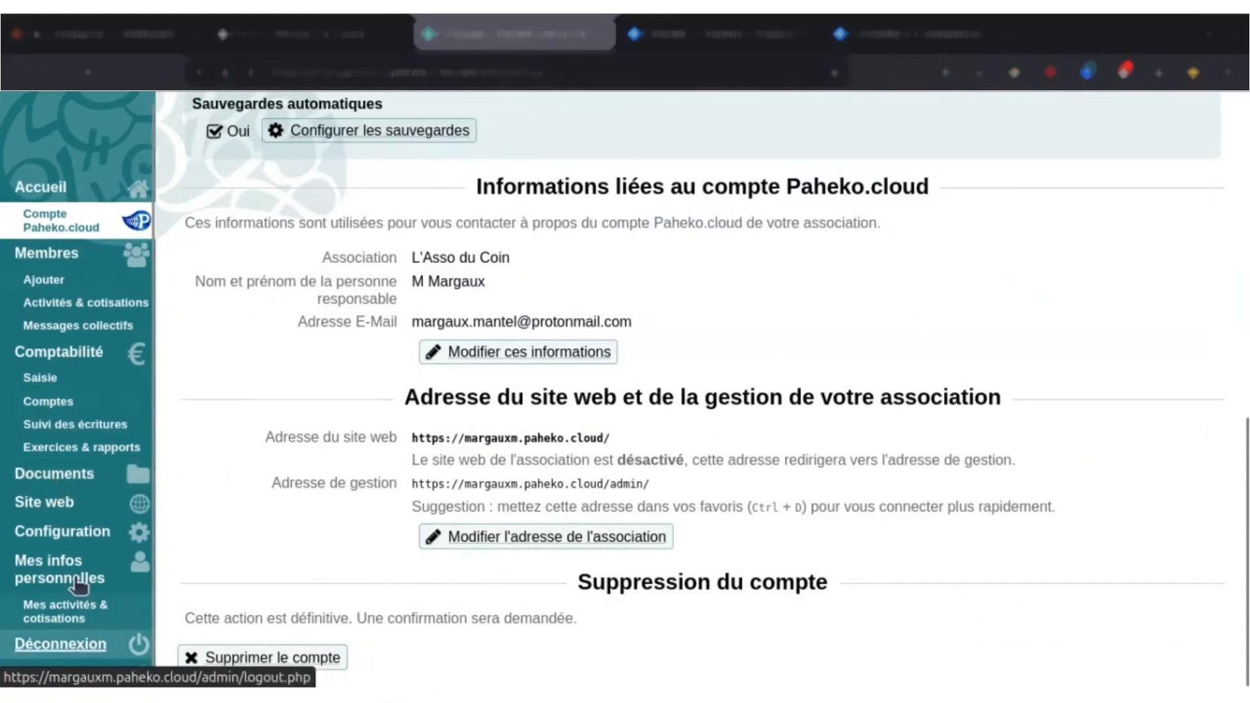
# Browse the Membres, Comptabilité, Documents, Site web and Configuration sections in turn.
pyautogui.click(71, 247)
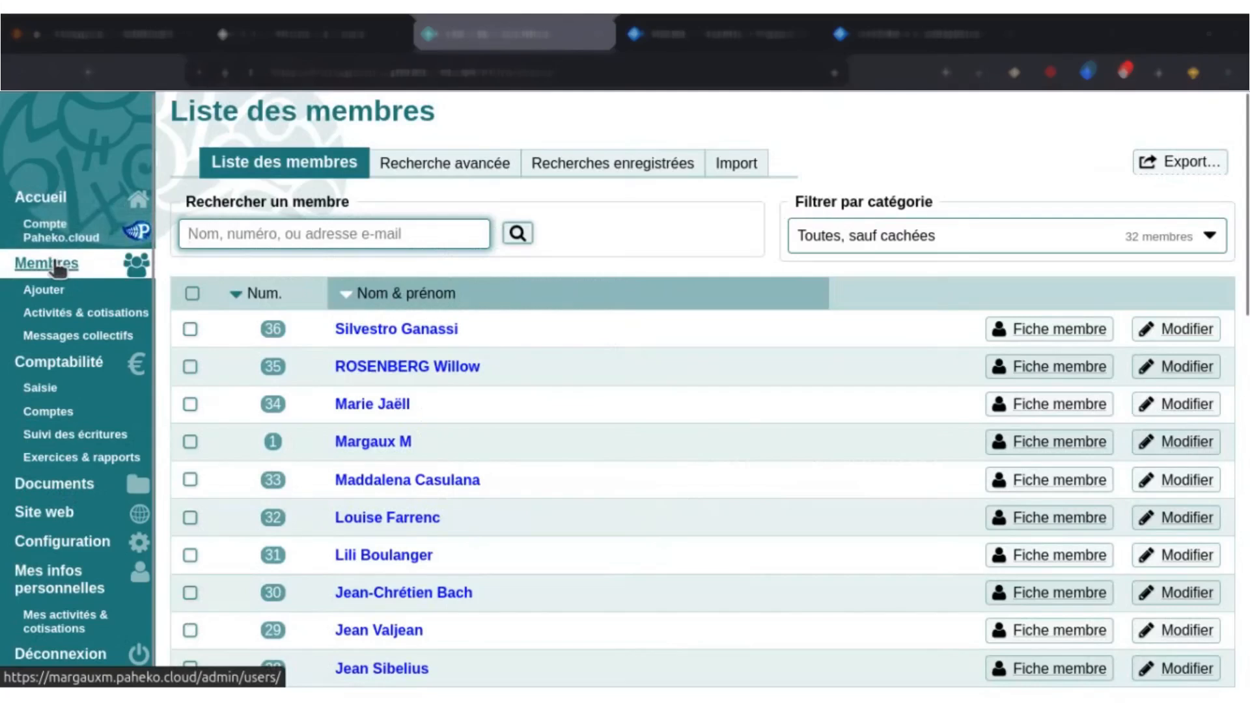
pyautogui.click(78, 358)
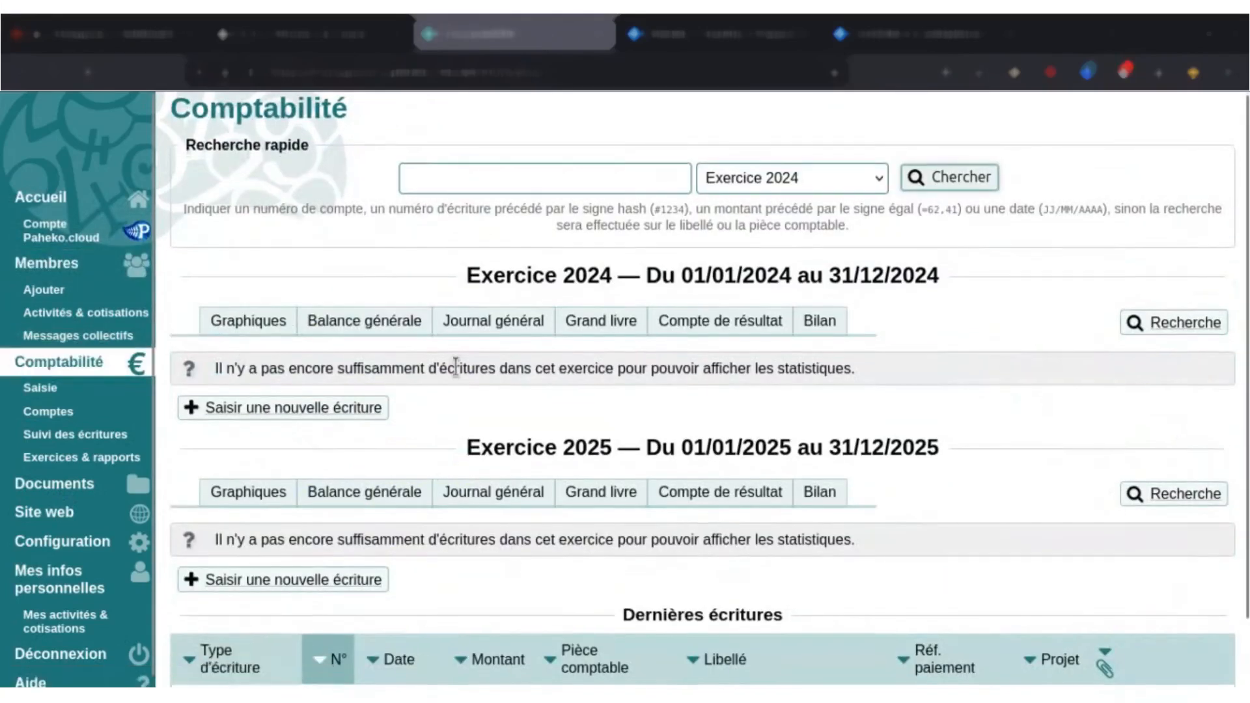
pyautogui.scroll(-2, 442, 366)
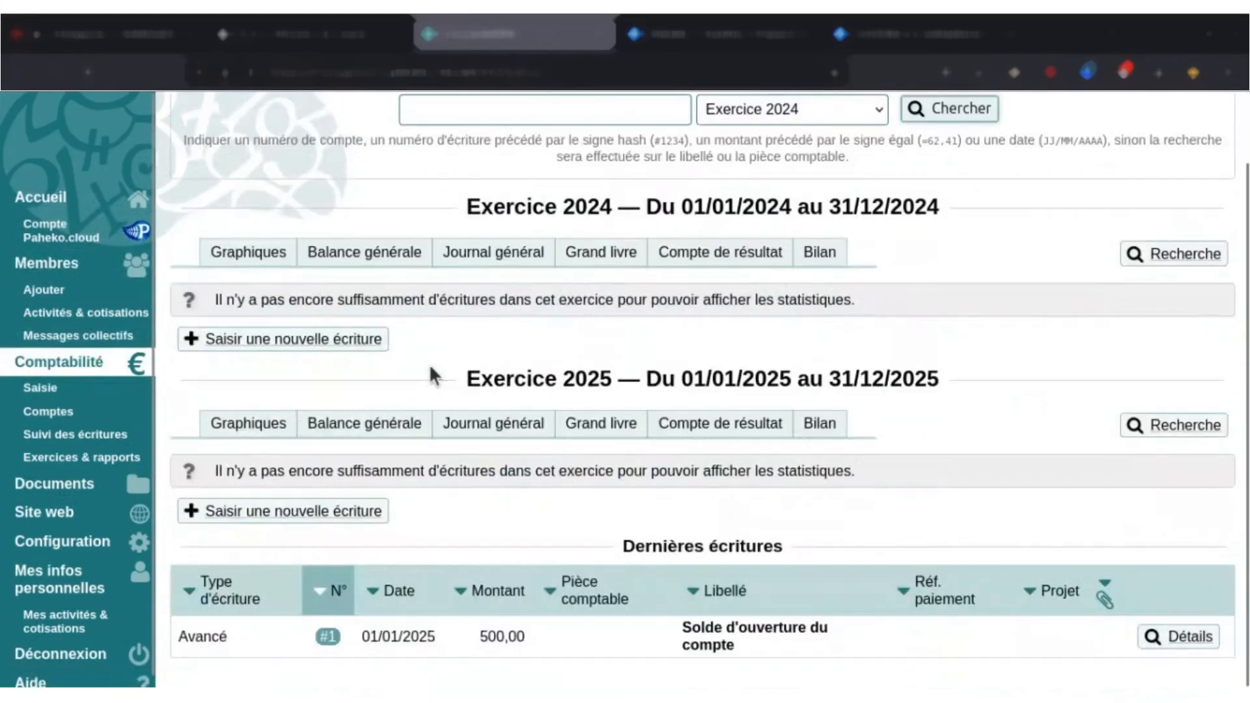
pyautogui.click(50, 484)
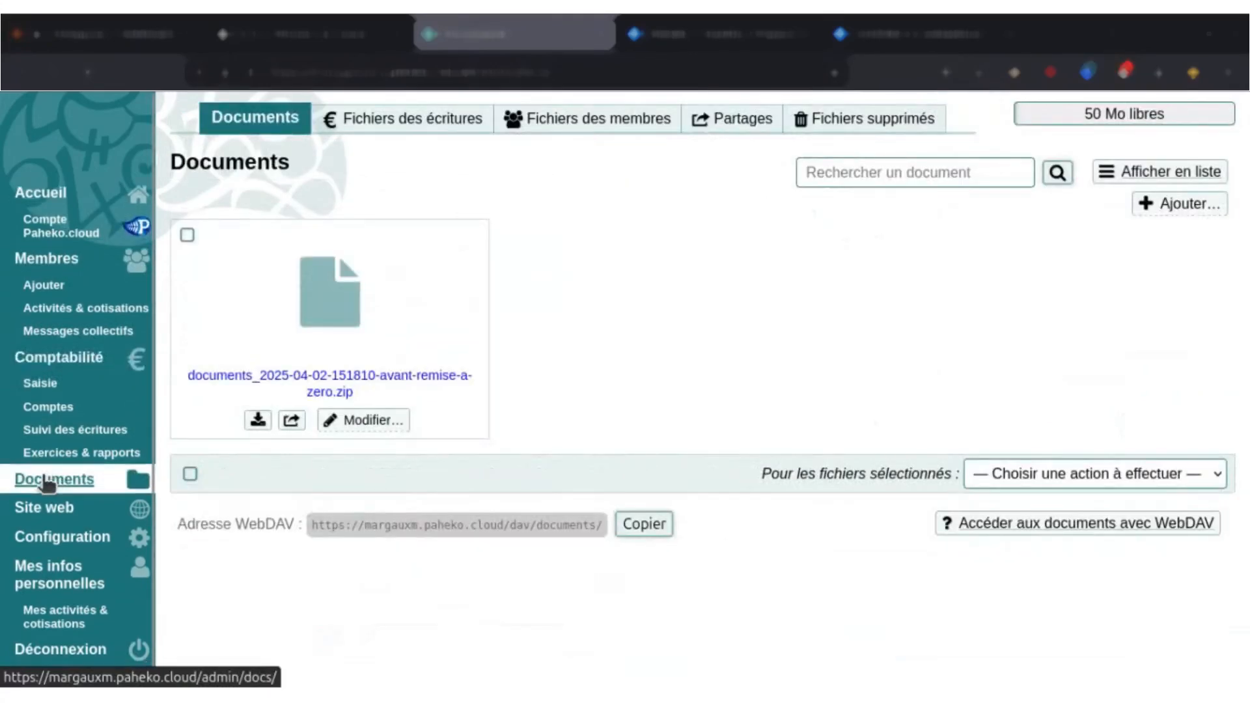
pyautogui.click(70, 508)
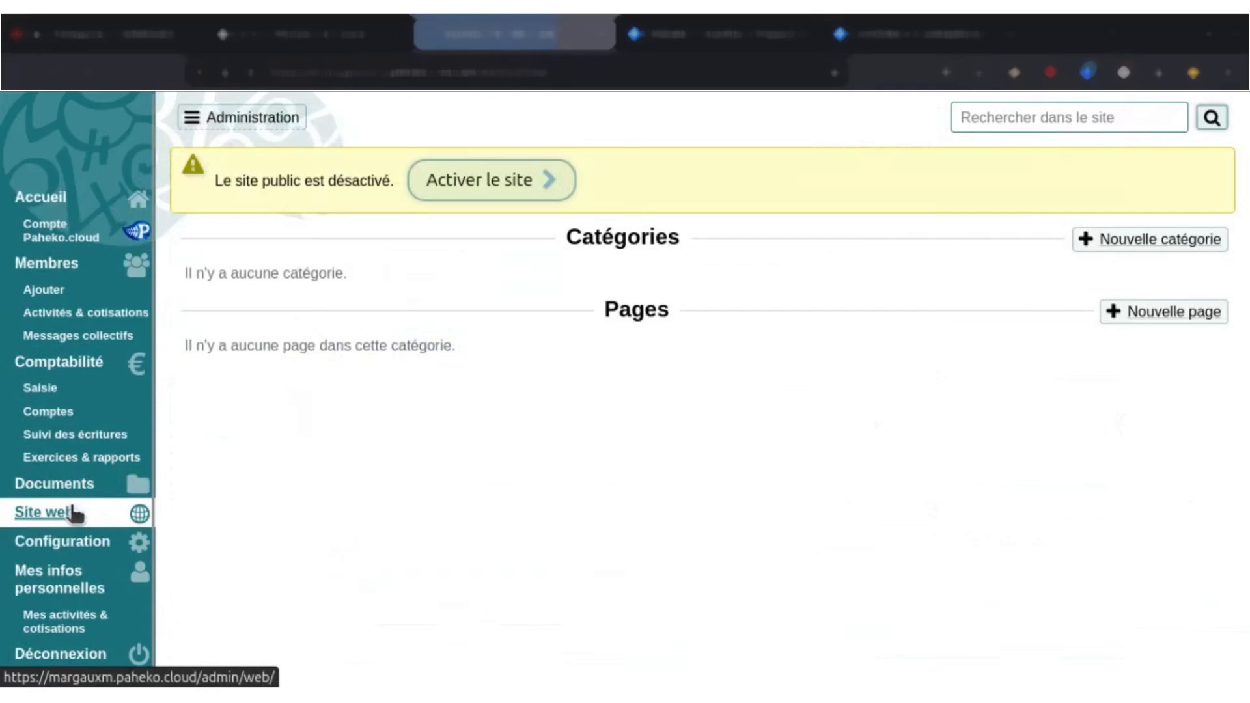
pyautogui.click(99, 545)
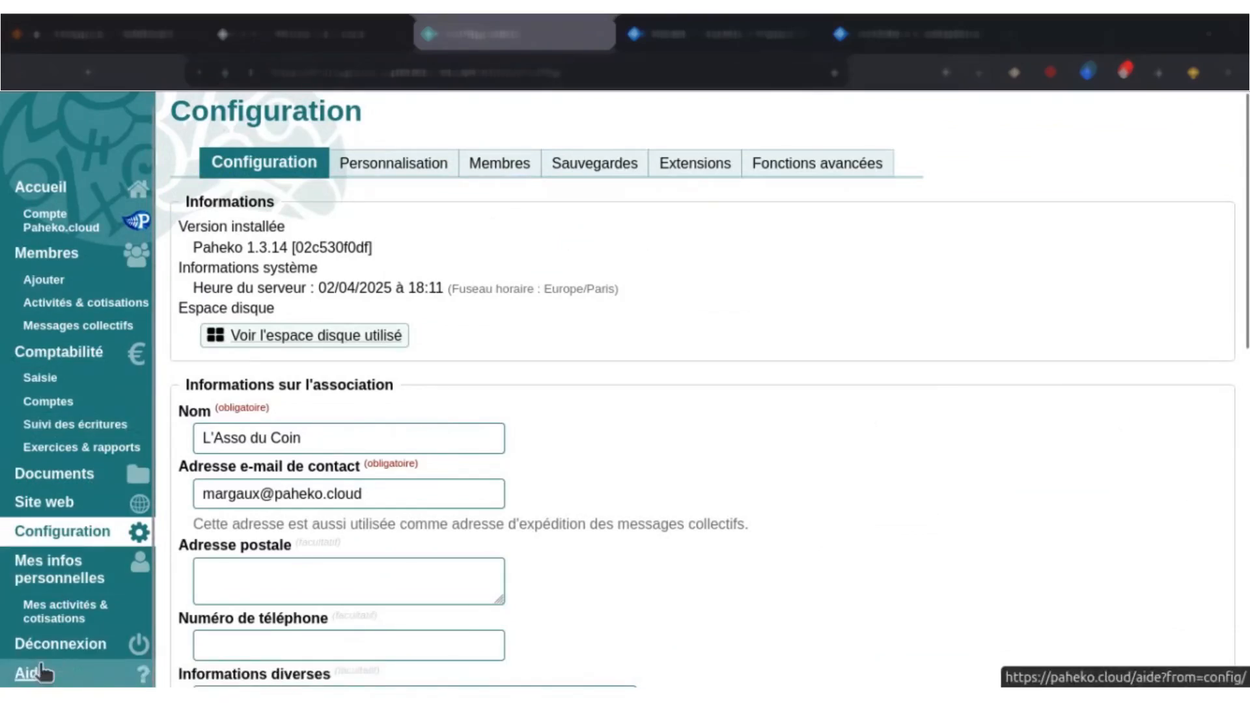
# Open the configuration help, view the article "Configuration de votre Paheko", and close the help.
pyautogui.click(41, 671)
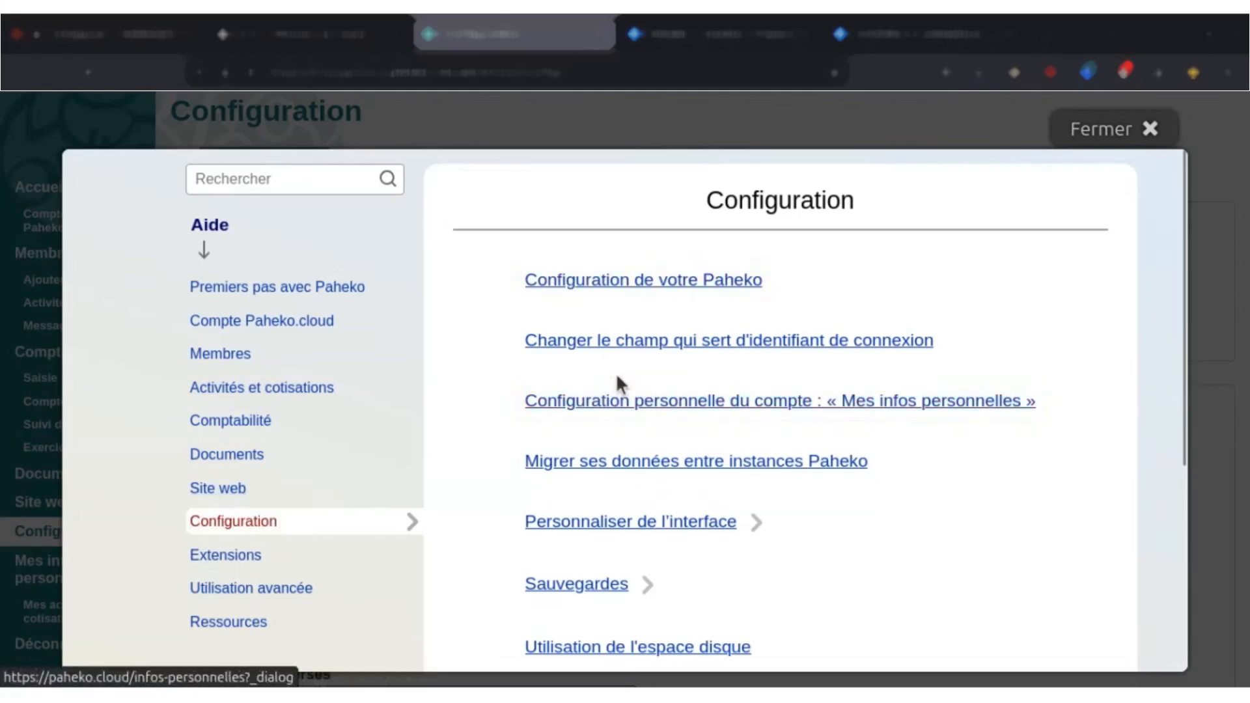
pyautogui.scroll(-3, 674, 314)
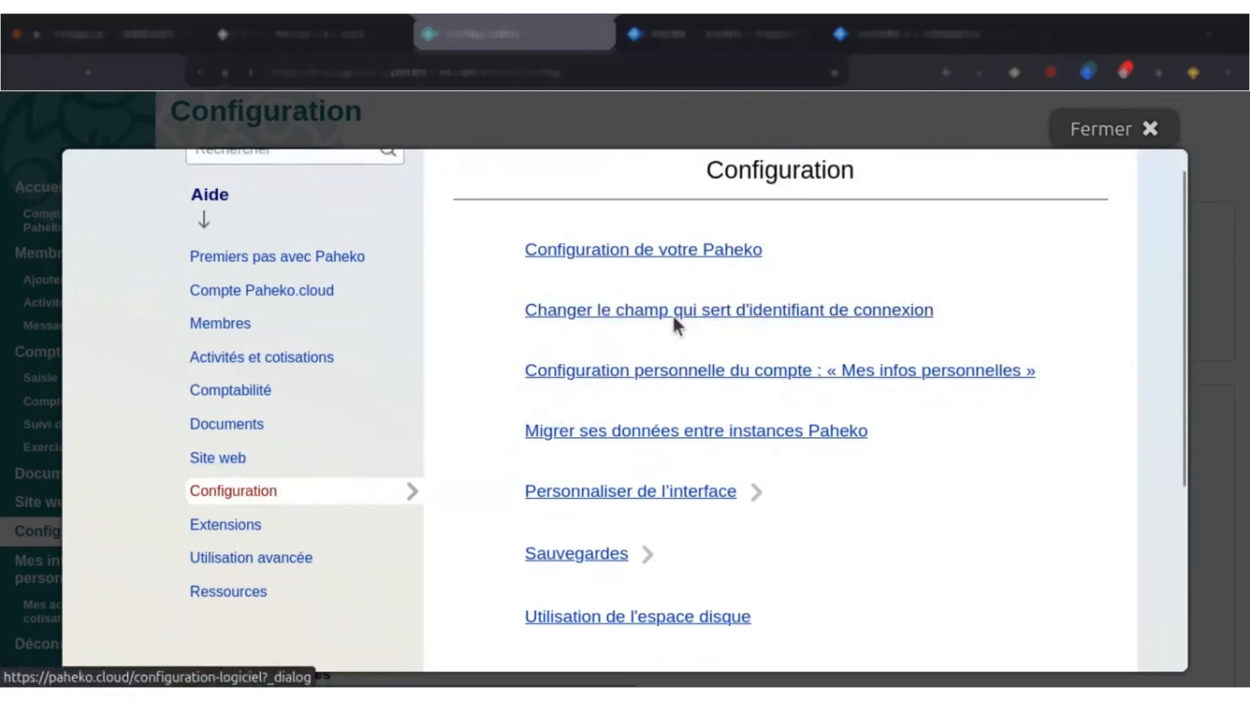
pyautogui.scroll(-7, 681, 409)
pyautogui.scroll(10, 701, 463)
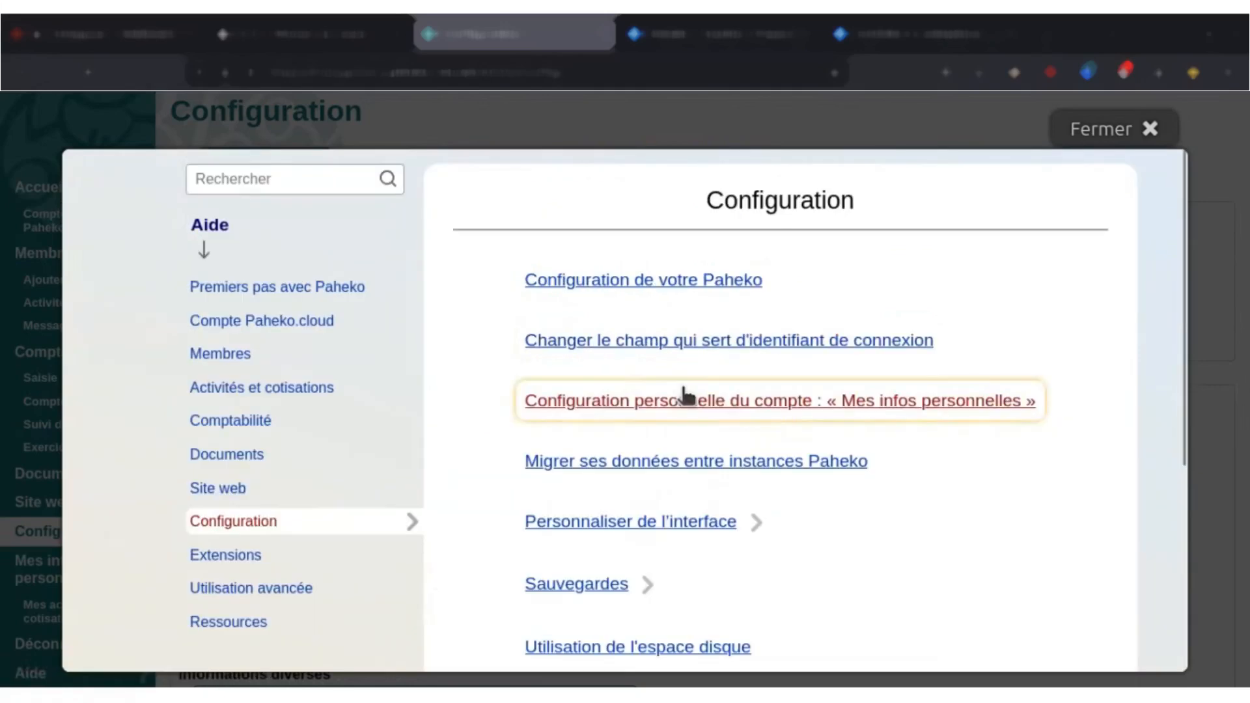
pyautogui.click(654, 281)
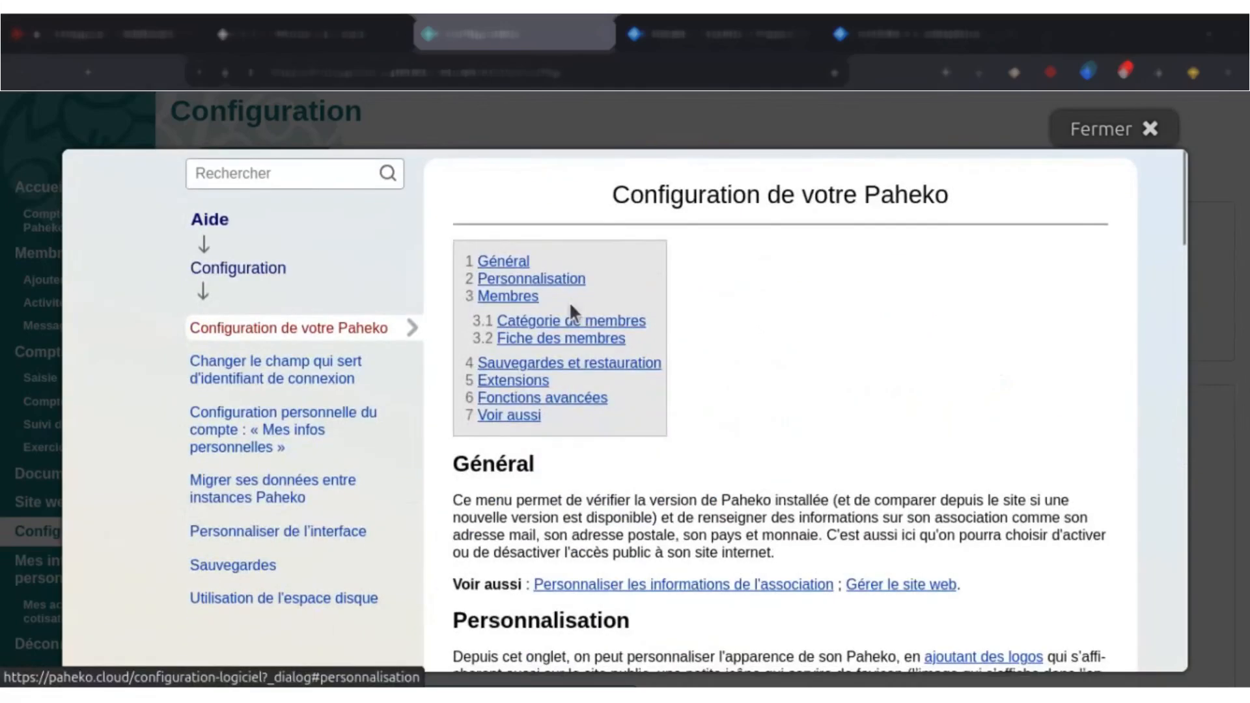
pyautogui.scroll(-3, 815, 228)
pyautogui.click(1118, 130)
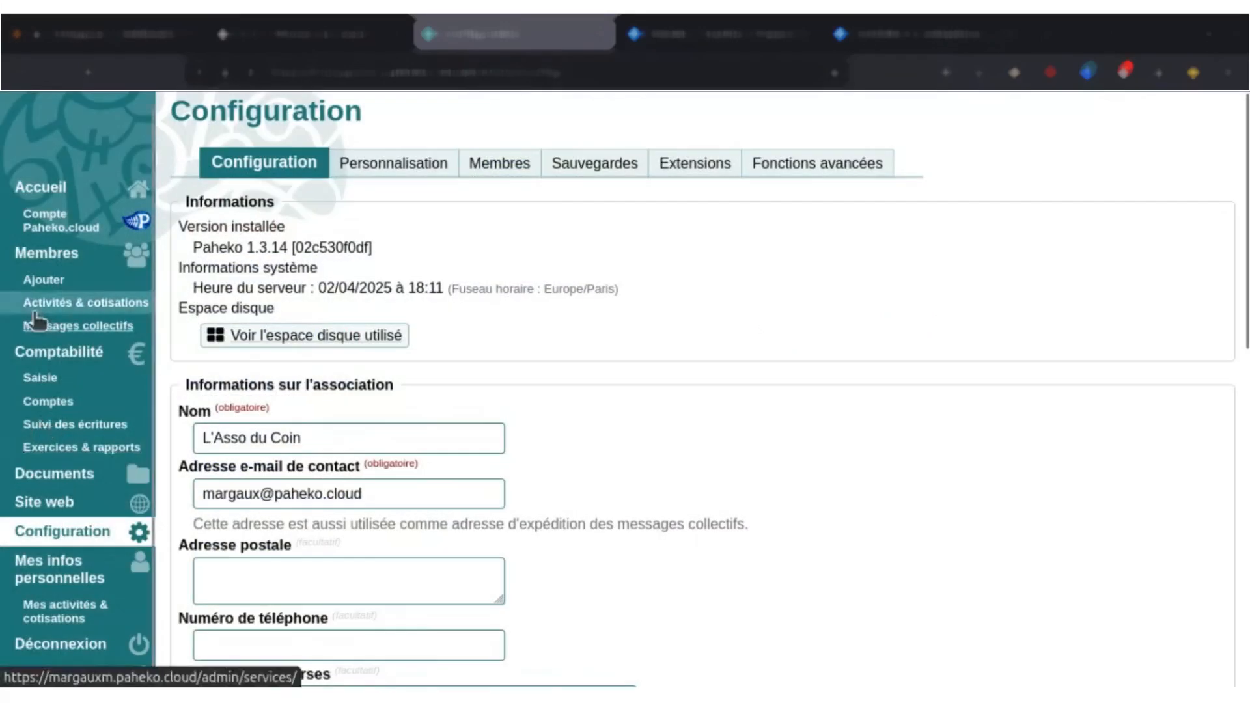
# Return to the member list and look through the registered members.
pyautogui.click(60, 255)
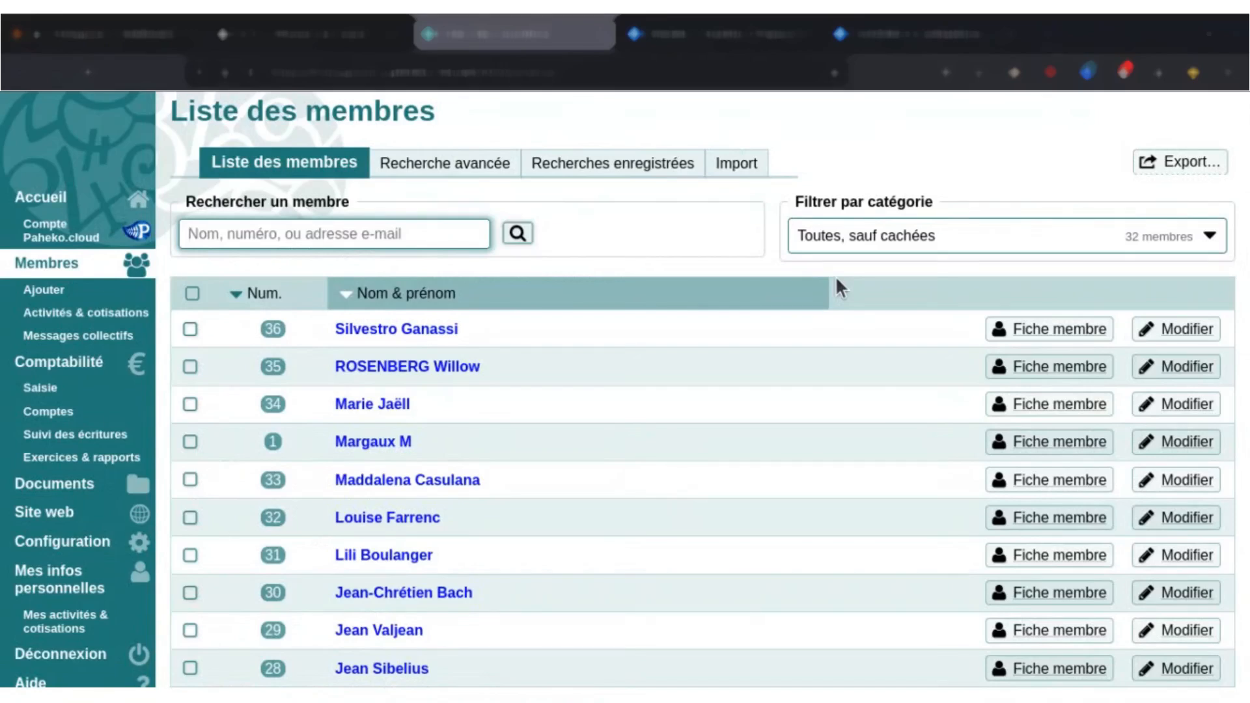
pyautogui.scroll(-5, 935, 358)
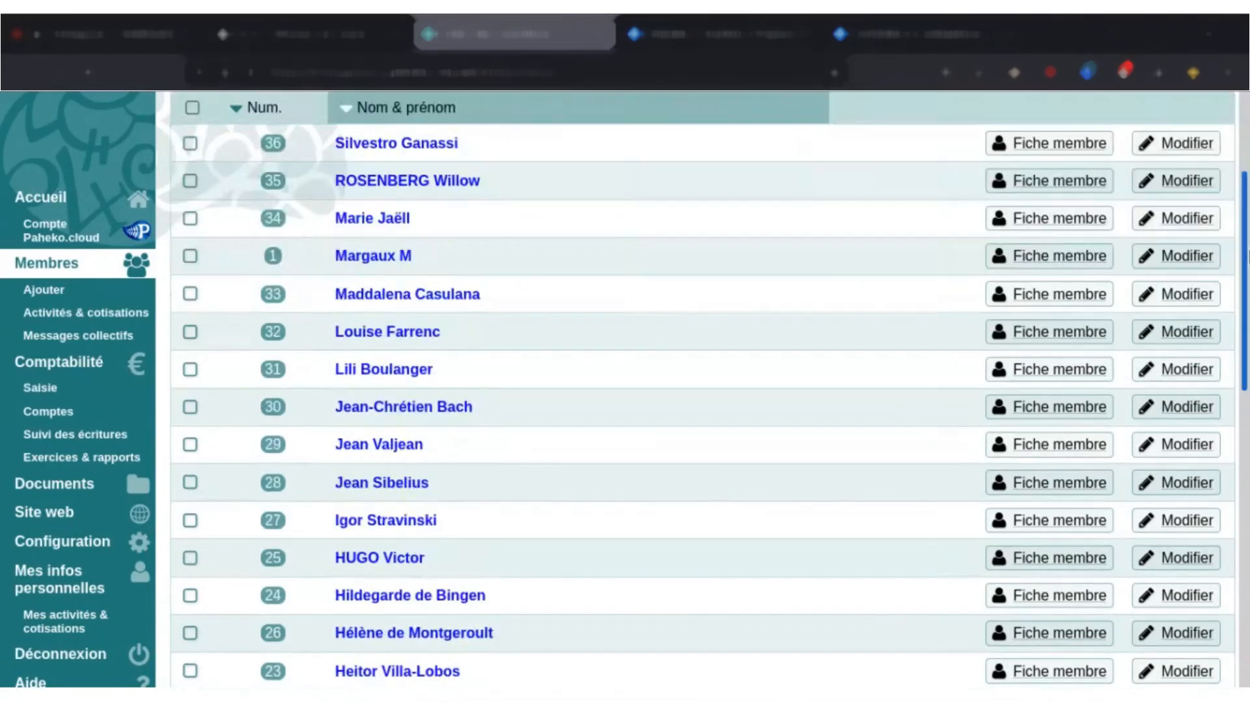
pyautogui.scroll(-7, 1238, 489)
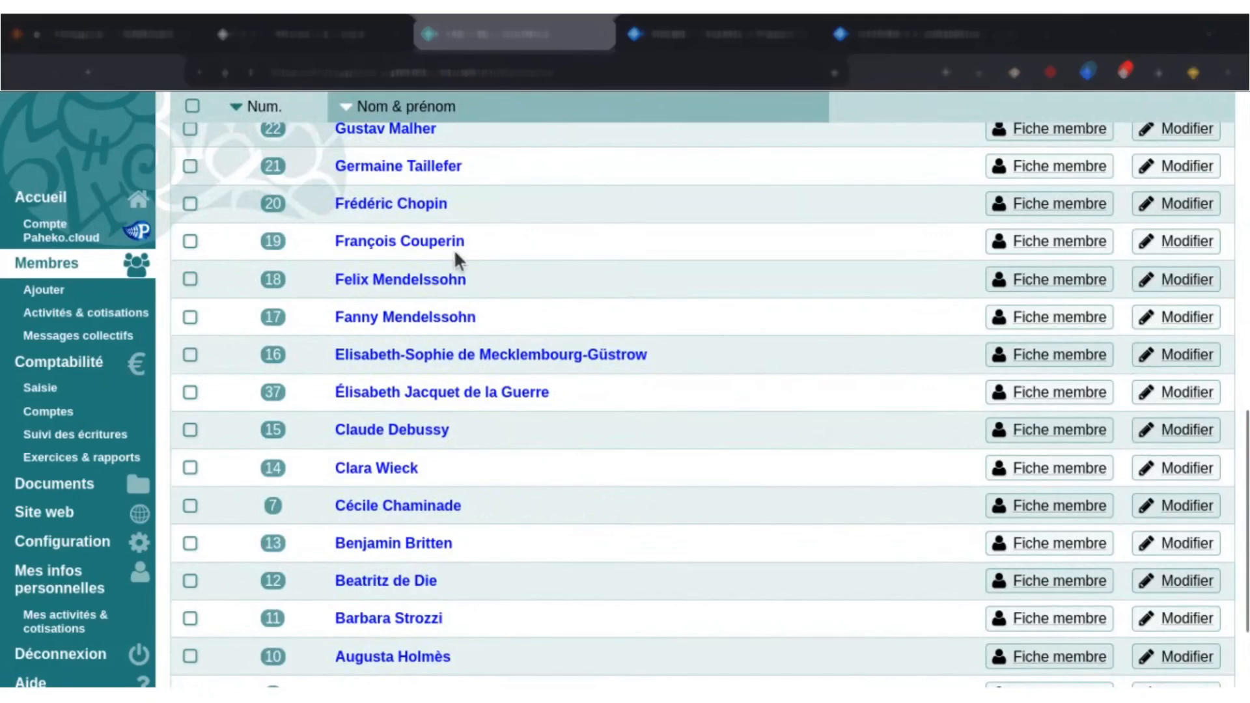
pyautogui.click(409, 239)
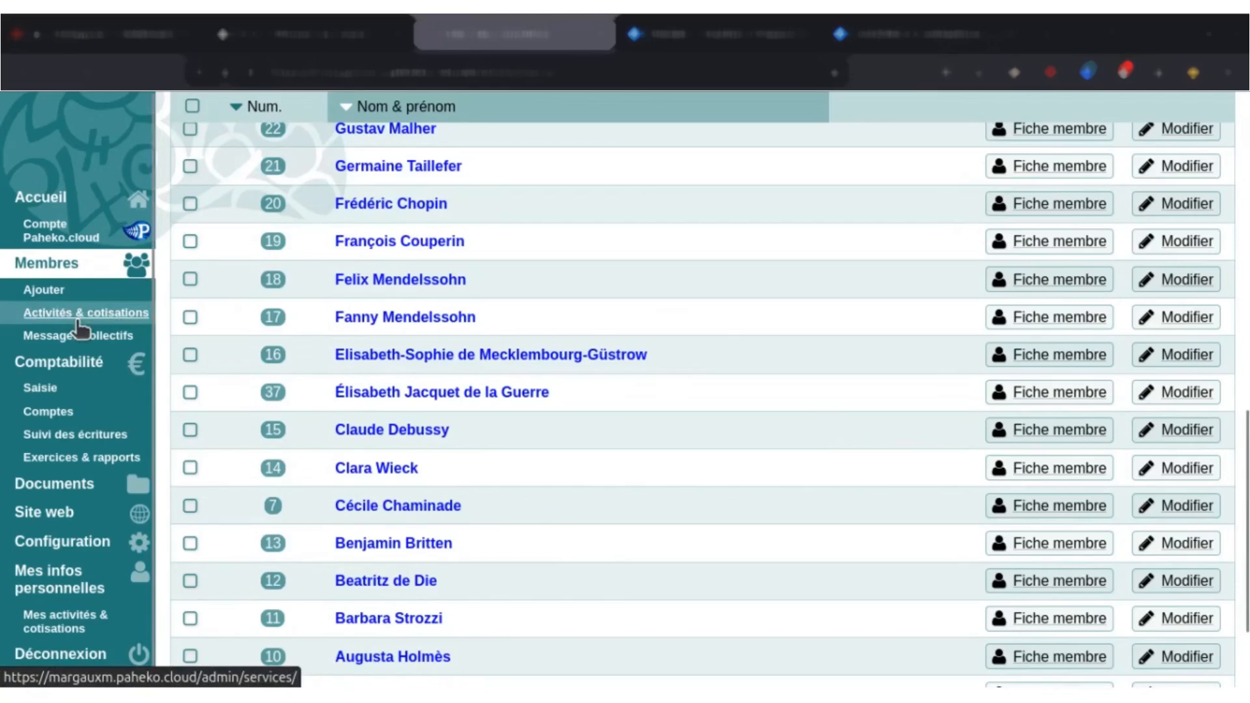
# In Activités & cotisations, label the new activity "Adhésion 2024-2025".
pyautogui.click(78, 319)
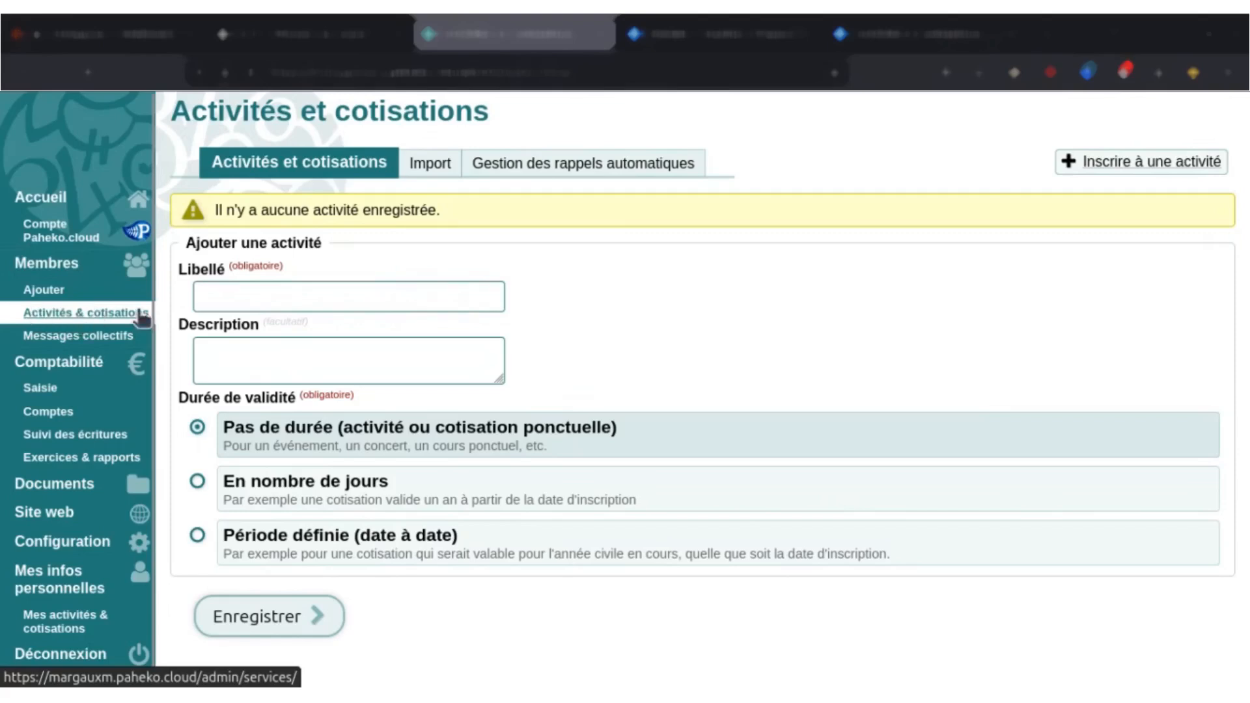
pyautogui.click(242, 294)
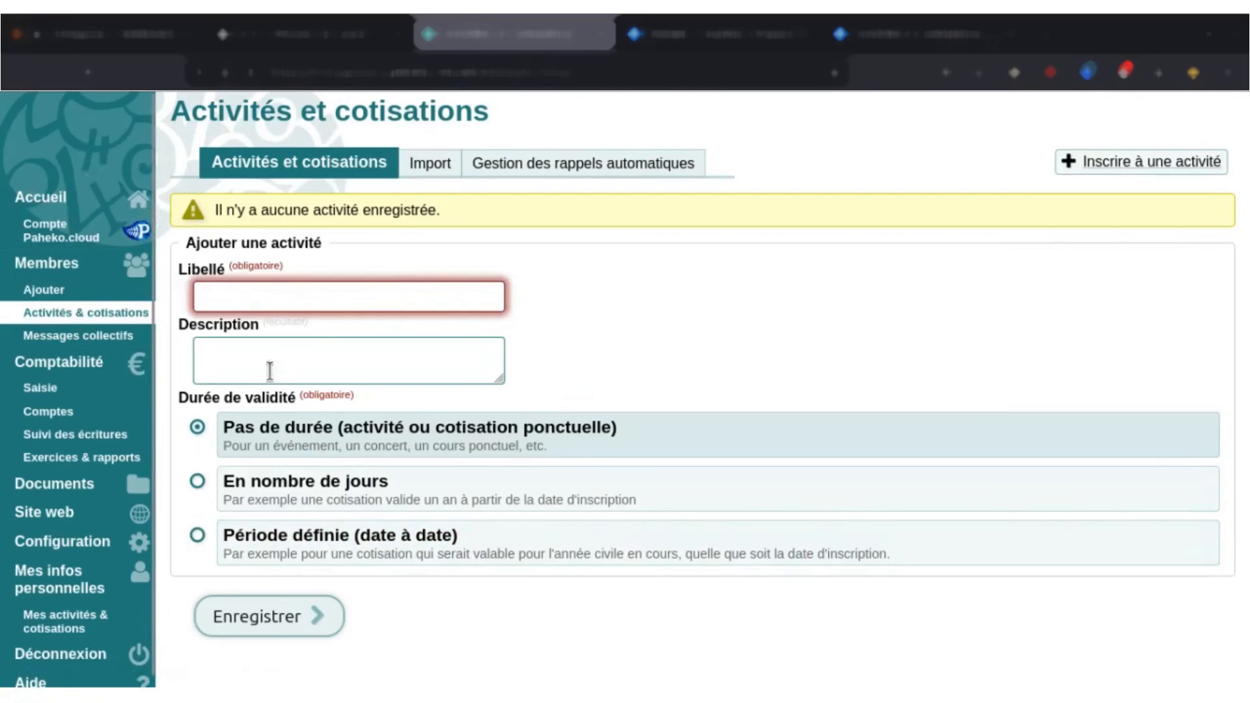
pyautogui.click(267, 292)
pyautogui.click(624, 272)
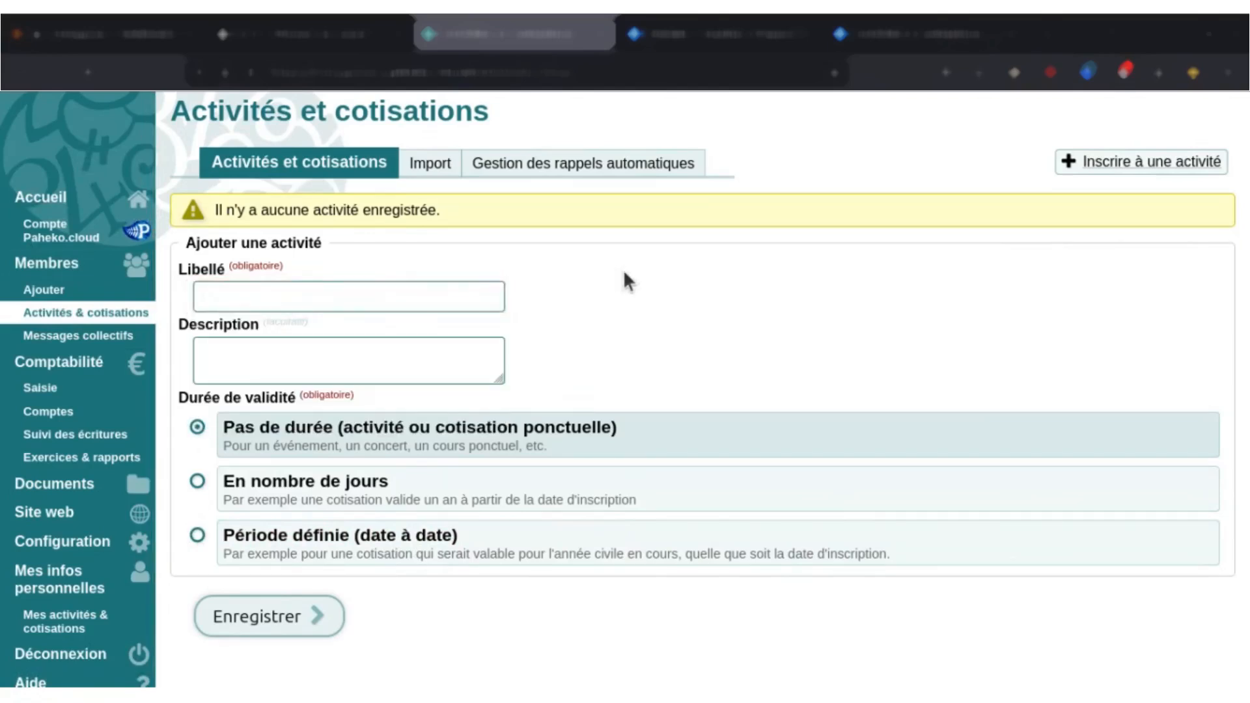
pyautogui.click(472, 292)
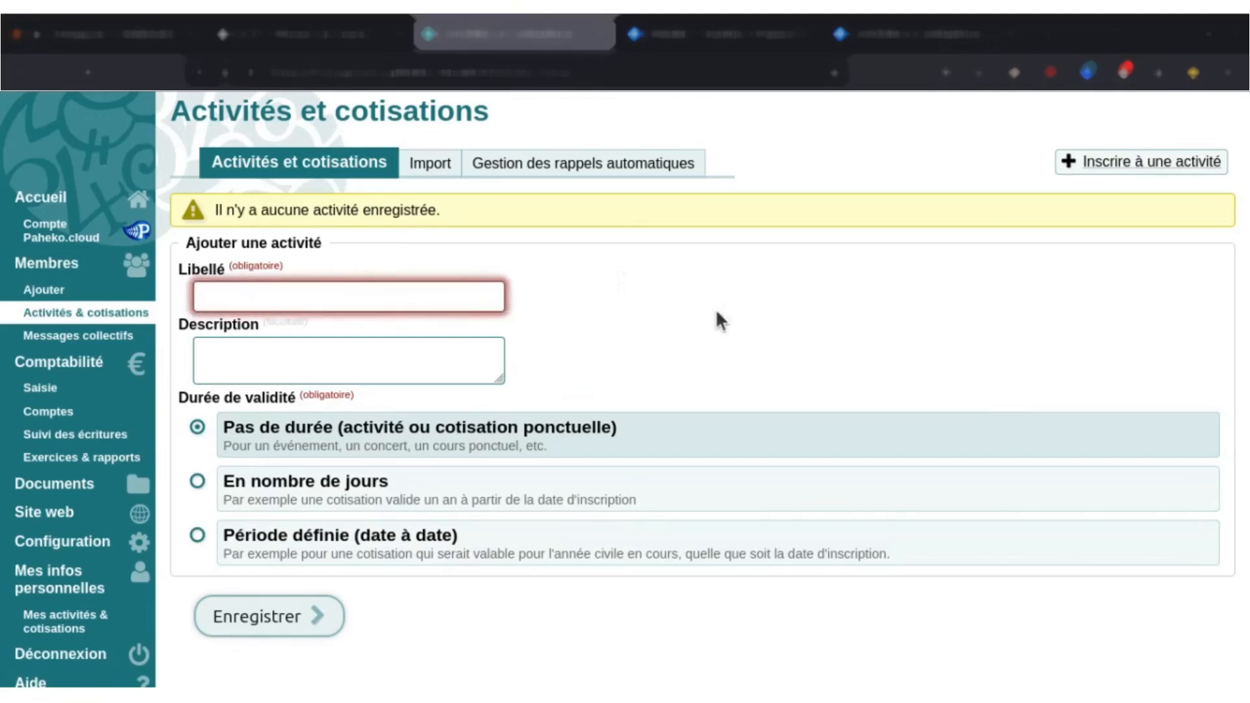
pyautogui.write('Adhéi')
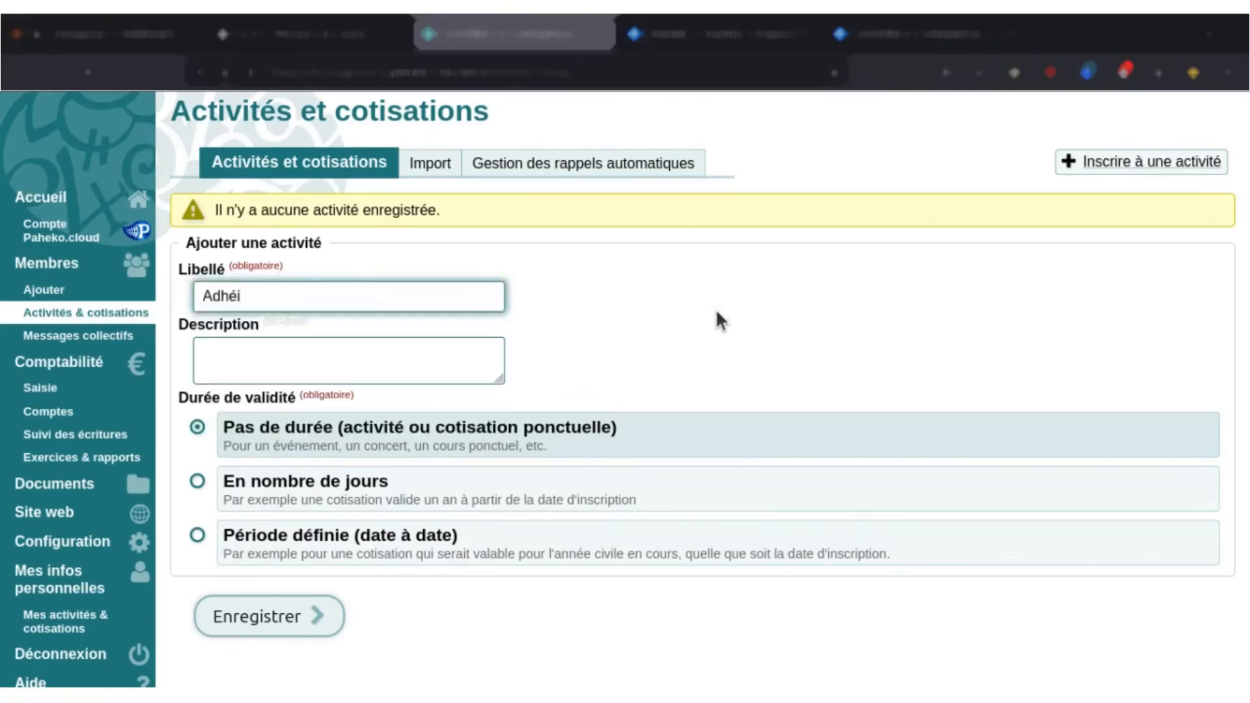
pyautogui.press('BackSpace')
pyautogui.write('sio')
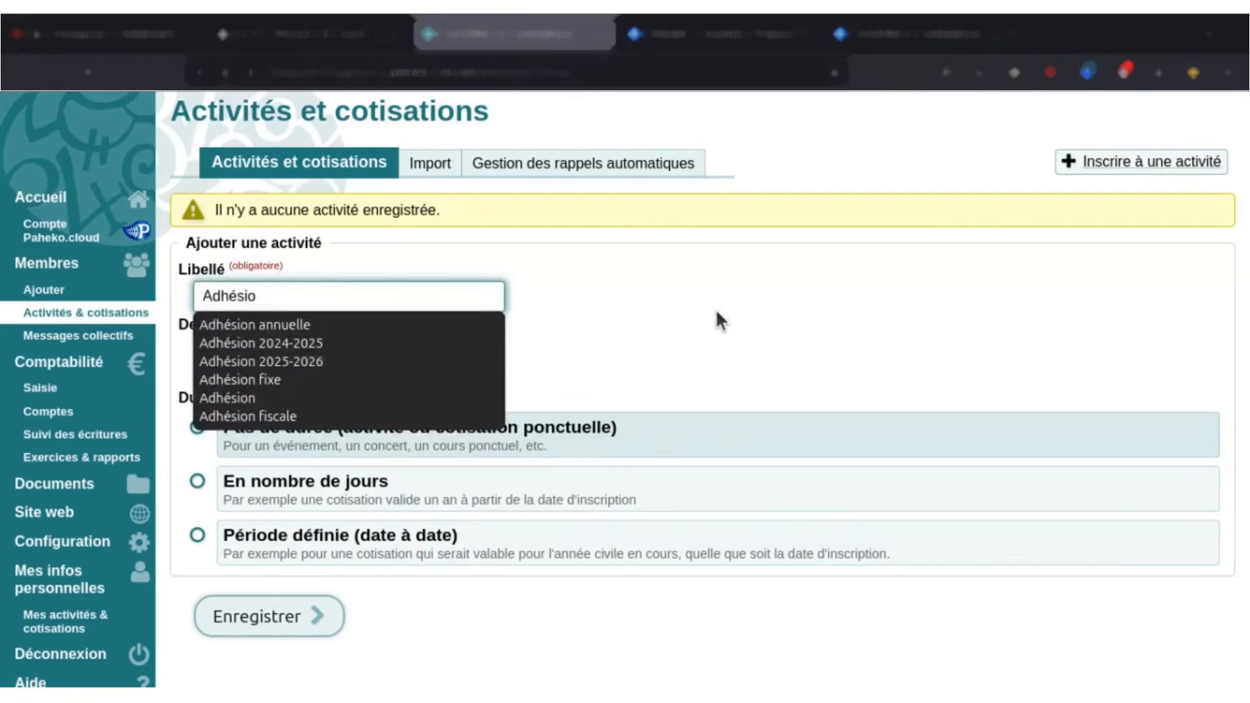
pyautogui.write('n 202')
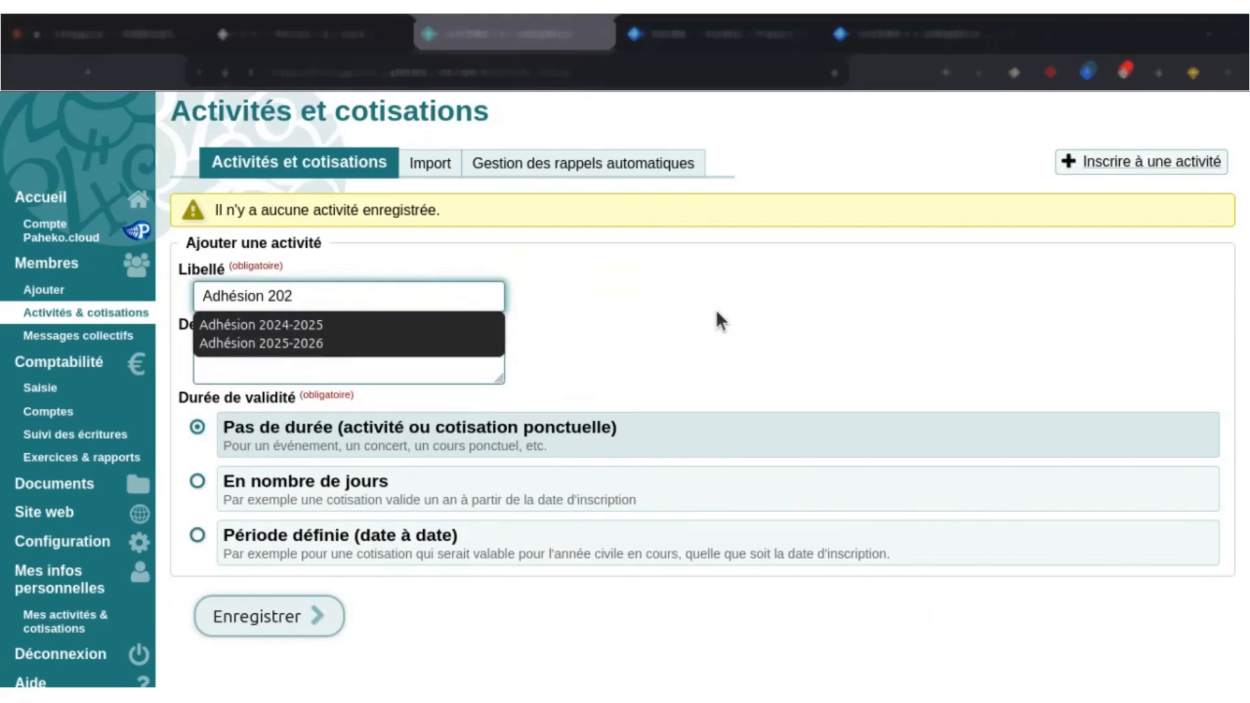
pyautogui.write('4-025')
pyautogui.press('BackSpace')
pyautogui.press('BackSpace')
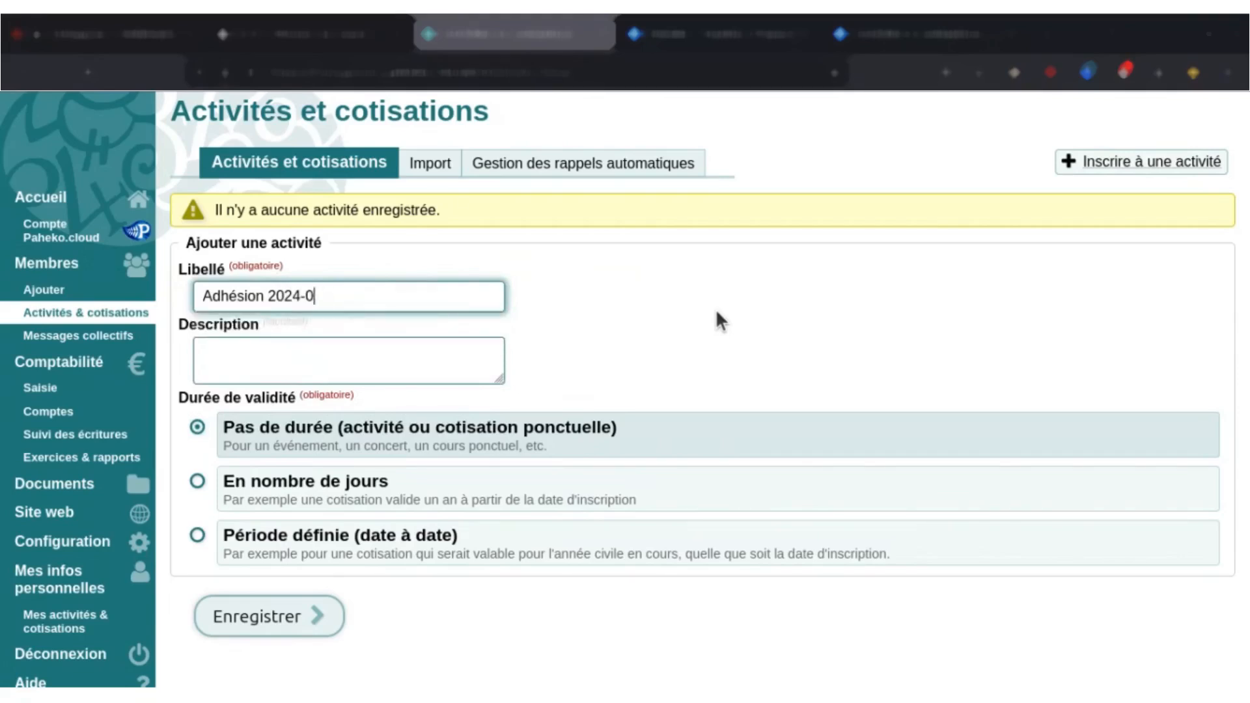
pyautogui.press('BackSpace')
pyautogui.write('2025')
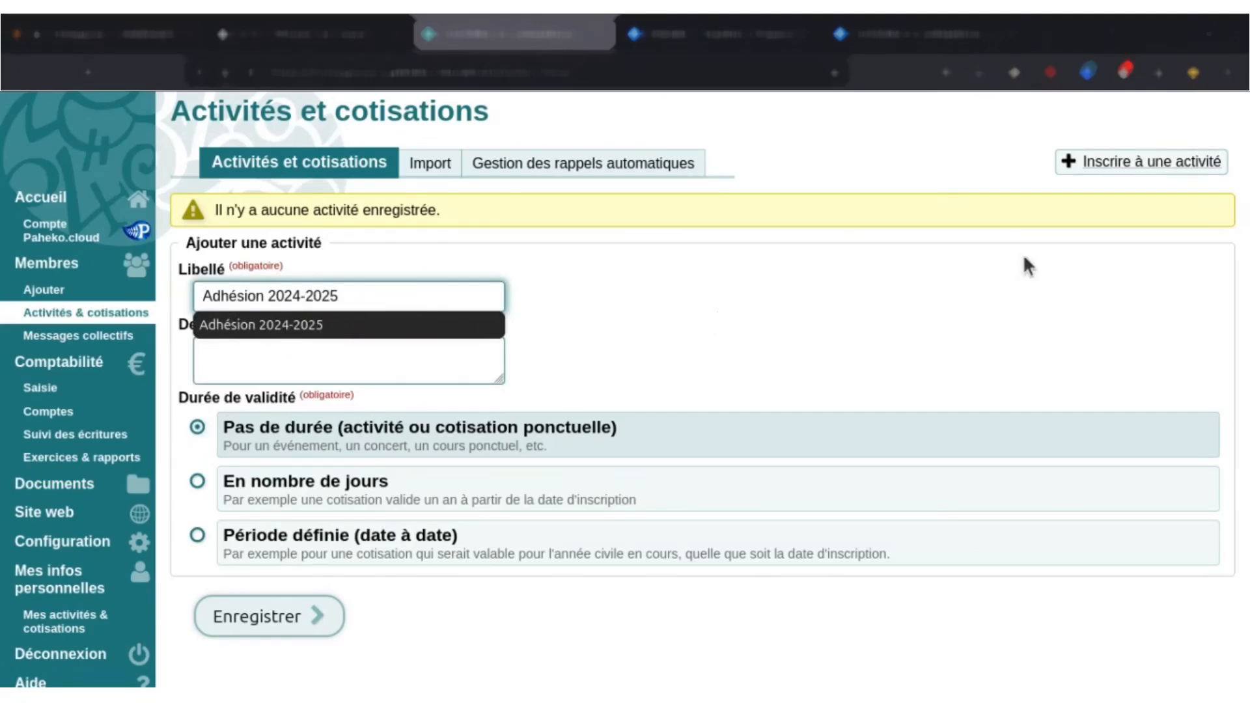
pyautogui.click(935, 302)
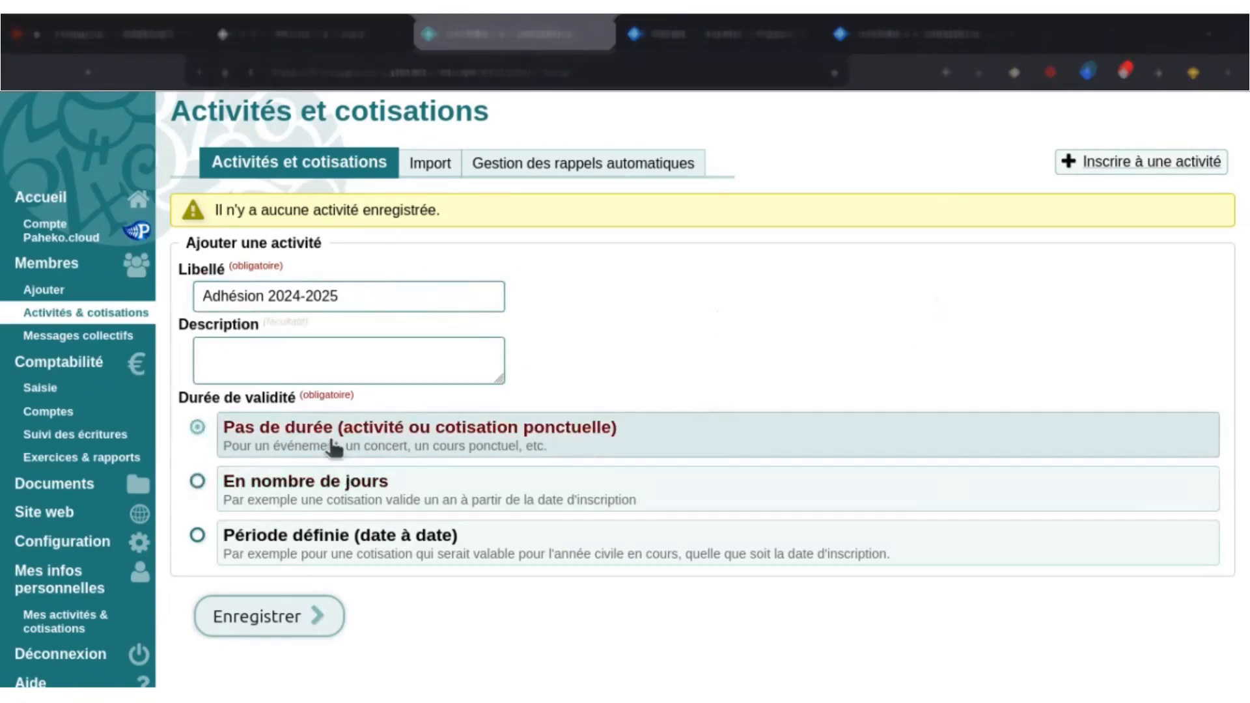
# Give the activity a defined date-to-date validity period (Période définie) with 01/09/2024 as its start date.
pyautogui.click(367, 523)
pyautogui.scroll(-2, 367, 523)
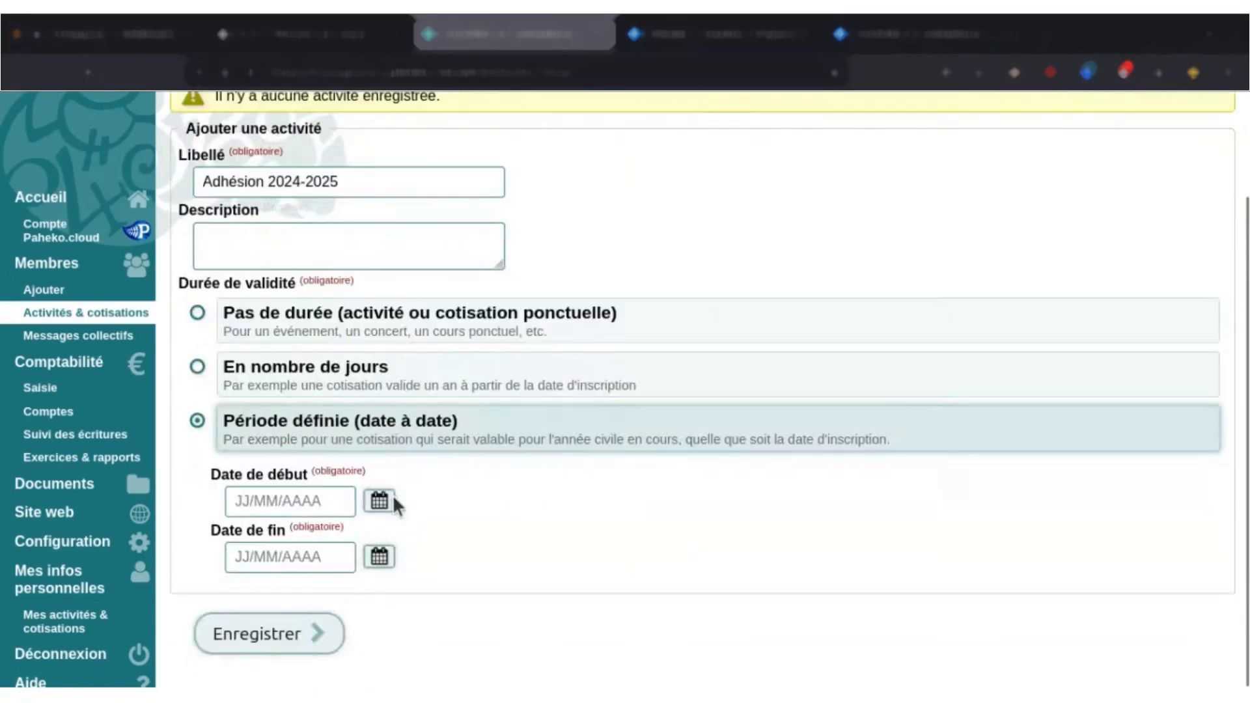
pyautogui.click(380, 501)
pyautogui.click(383, 539)
pyautogui.click(383, 540)
pyautogui.click(383, 540)
pyautogui.click(383, 539)
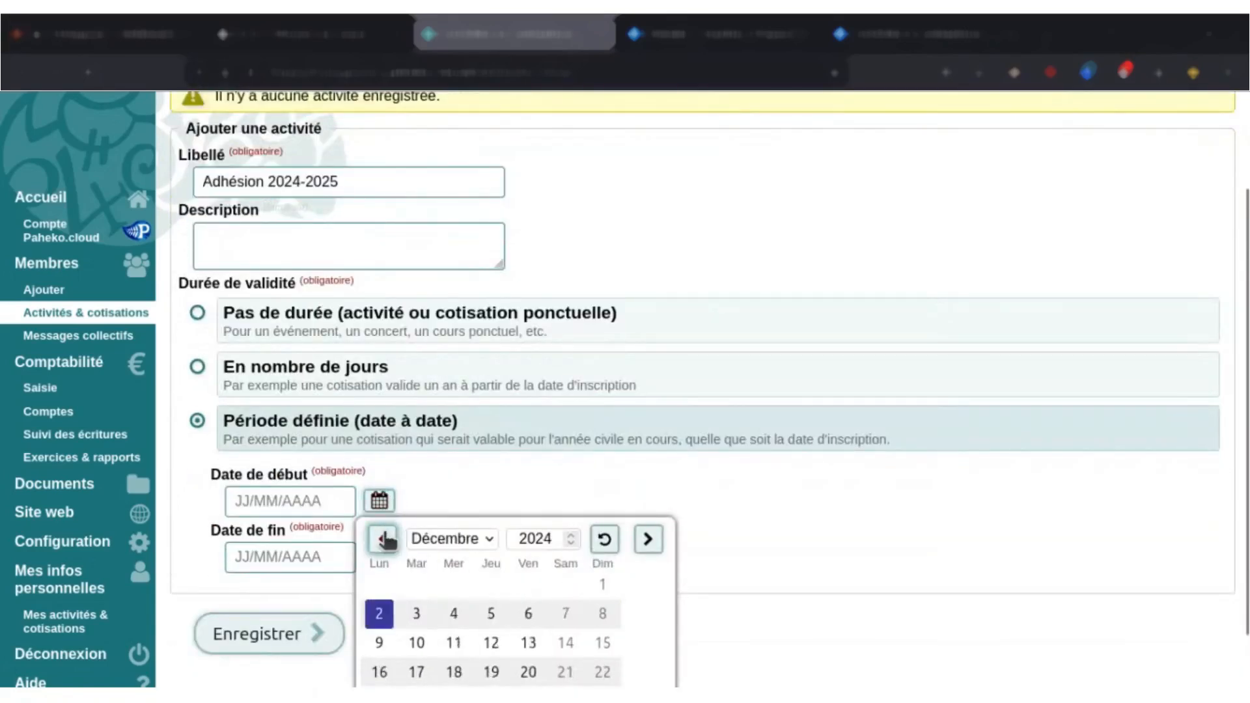
pyautogui.click(383, 539)
pyautogui.scroll(-1, 459, 449)
pyautogui.click(383, 507)
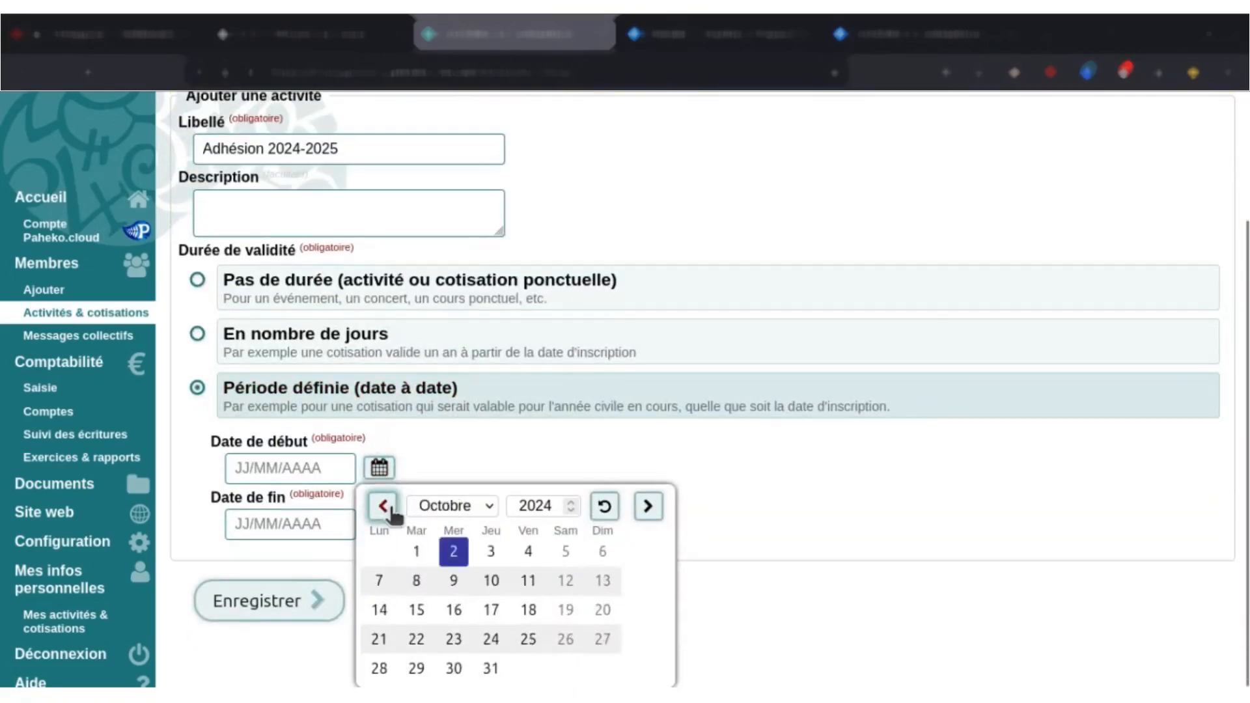
pyautogui.click(383, 506)
pyautogui.click(599, 551)
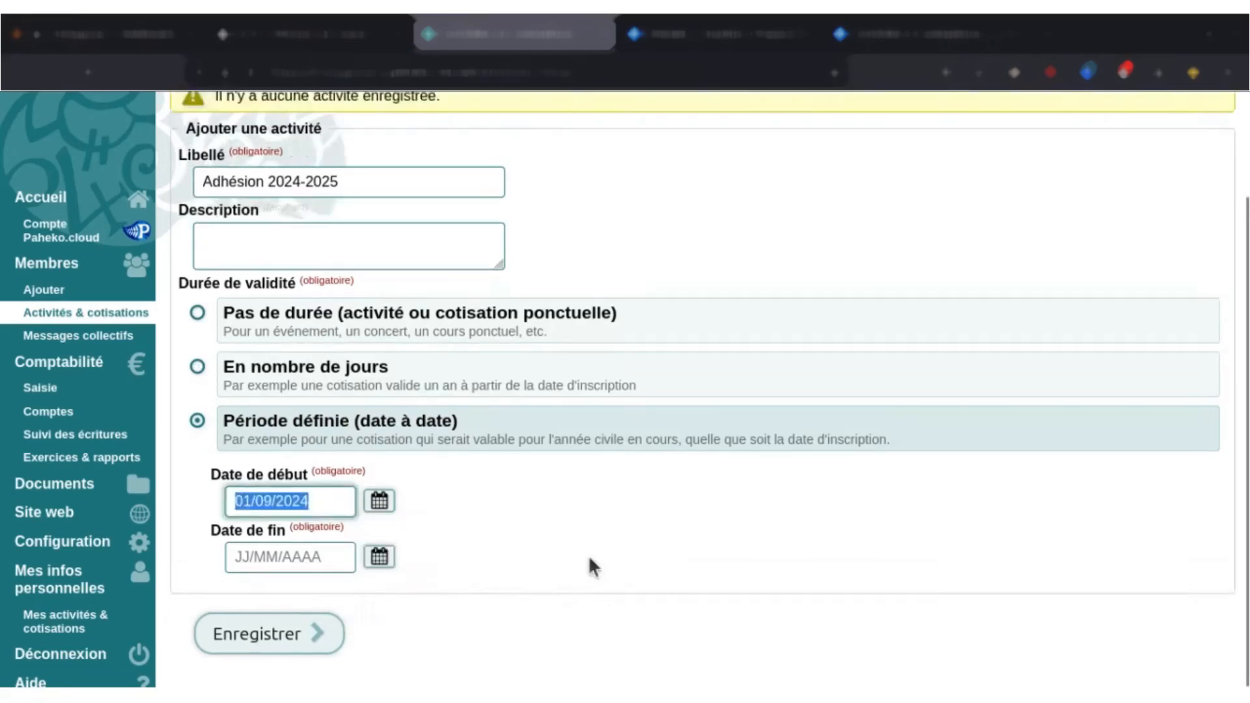
# Set the activity's end date to 31/08/2025 and save the activity.
pyautogui.click(380, 559)
pyautogui.scroll(-3, 460, 495)
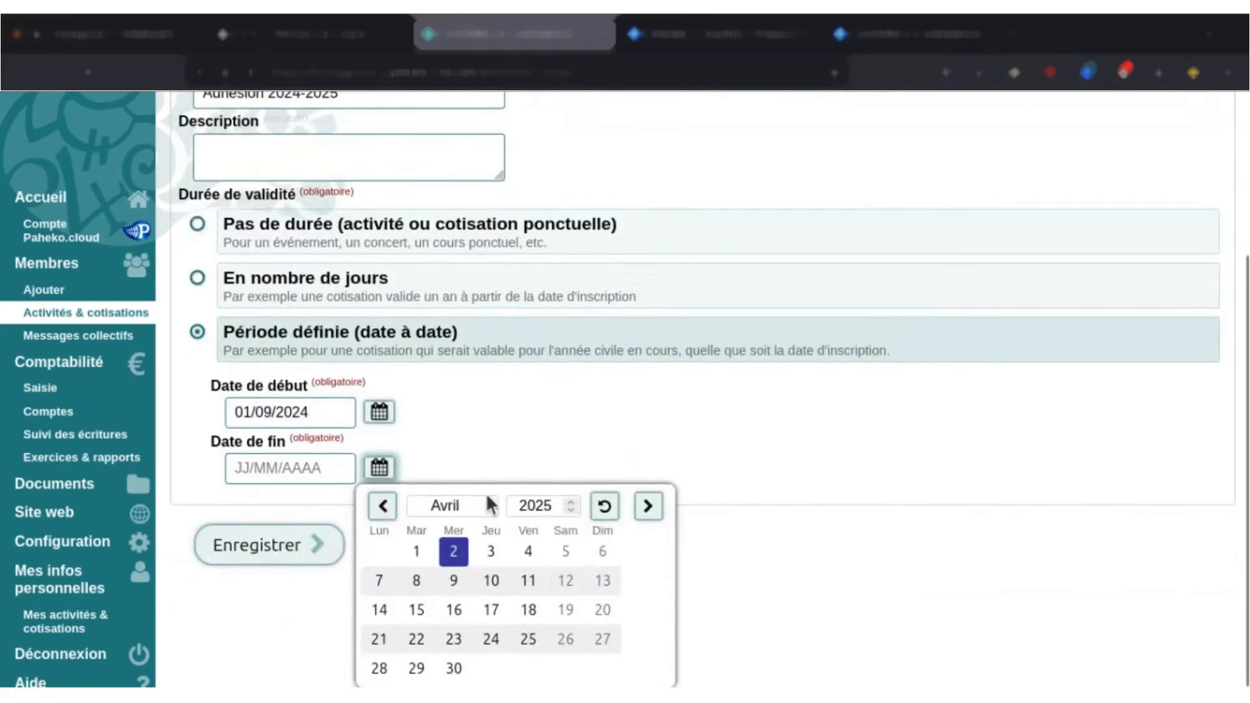
pyautogui.click(649, 508)
pyautogui.click(649, 507)
pyautogui.click(649, 507)
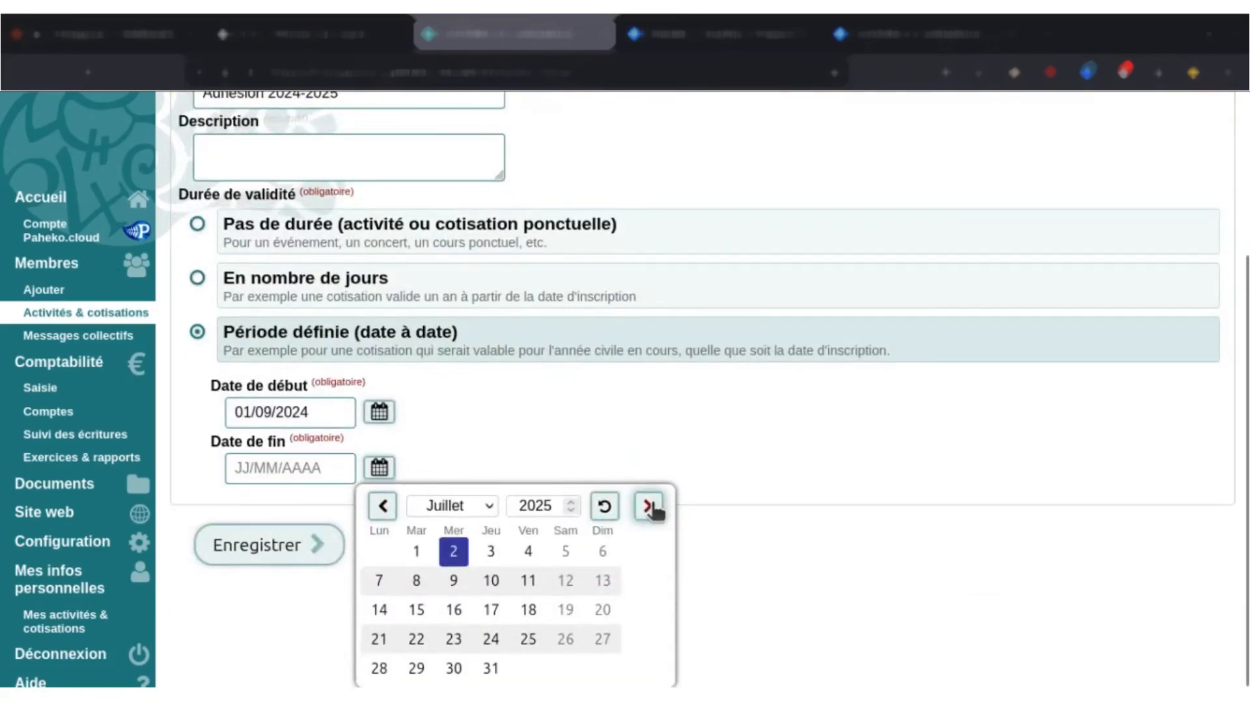
pyautogui.click(649, 508)
pyautogui.click(602, 669)
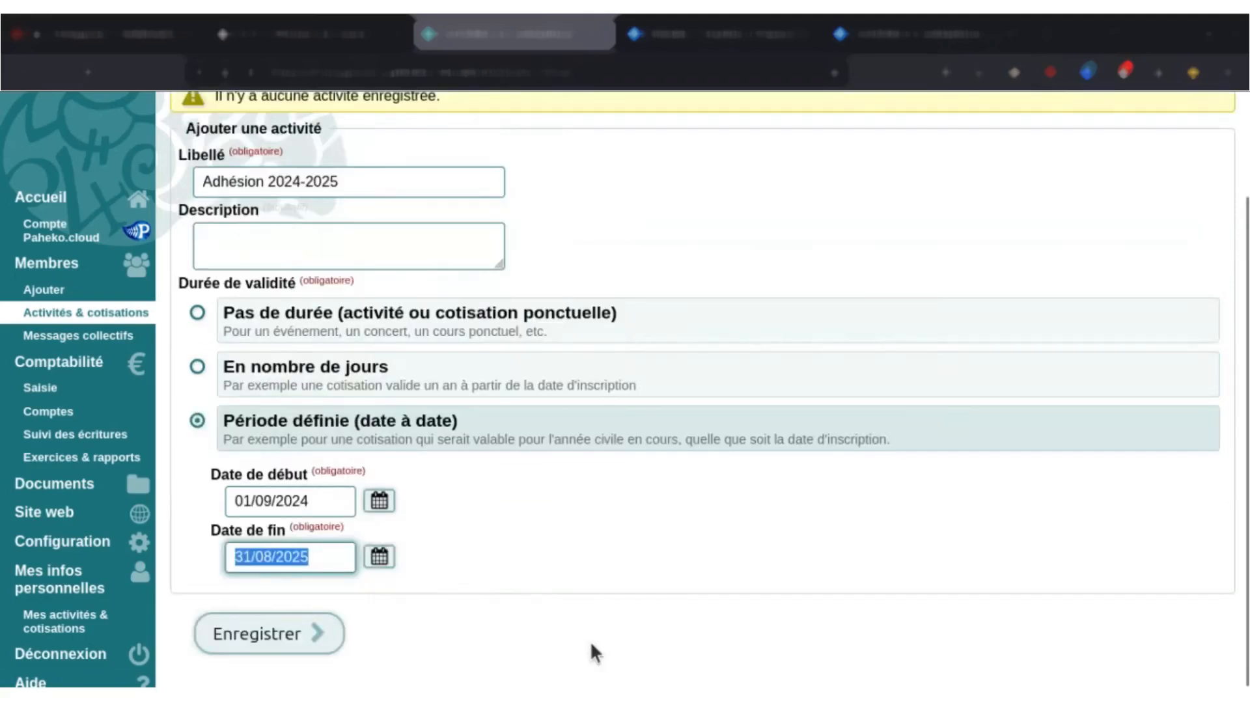
pyautogui.click(616, 628)
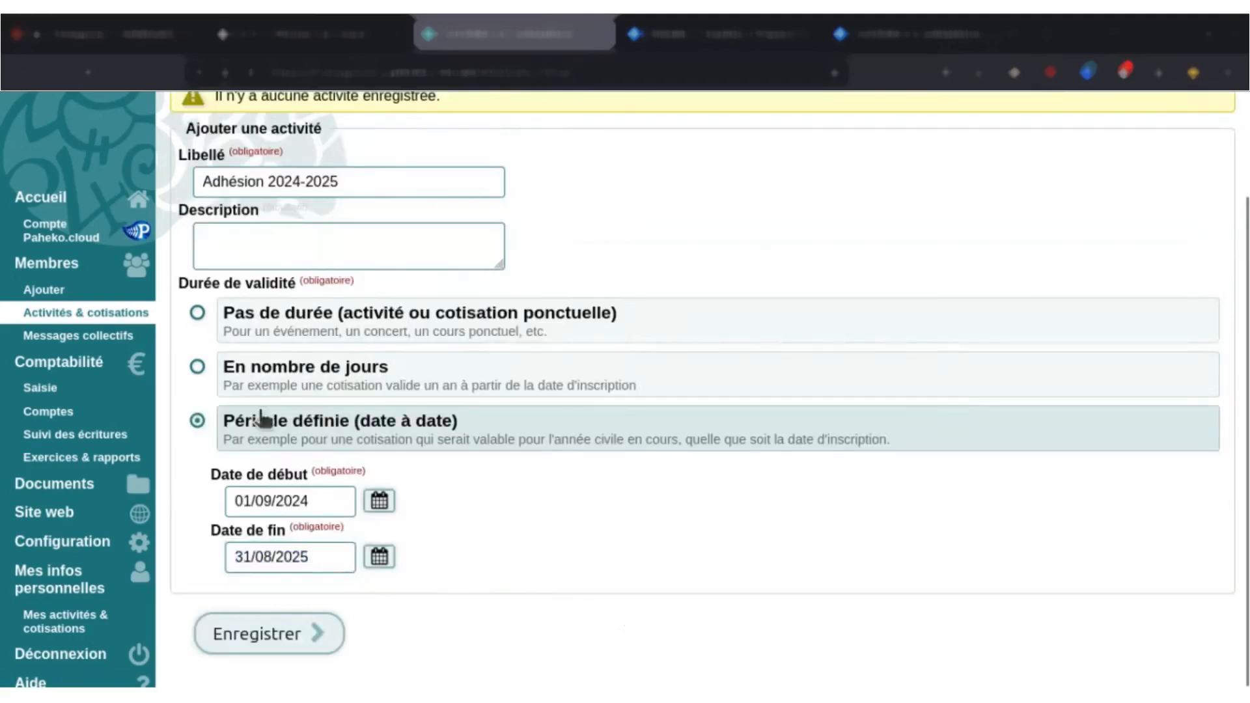
pyautogui.click(261, 625)
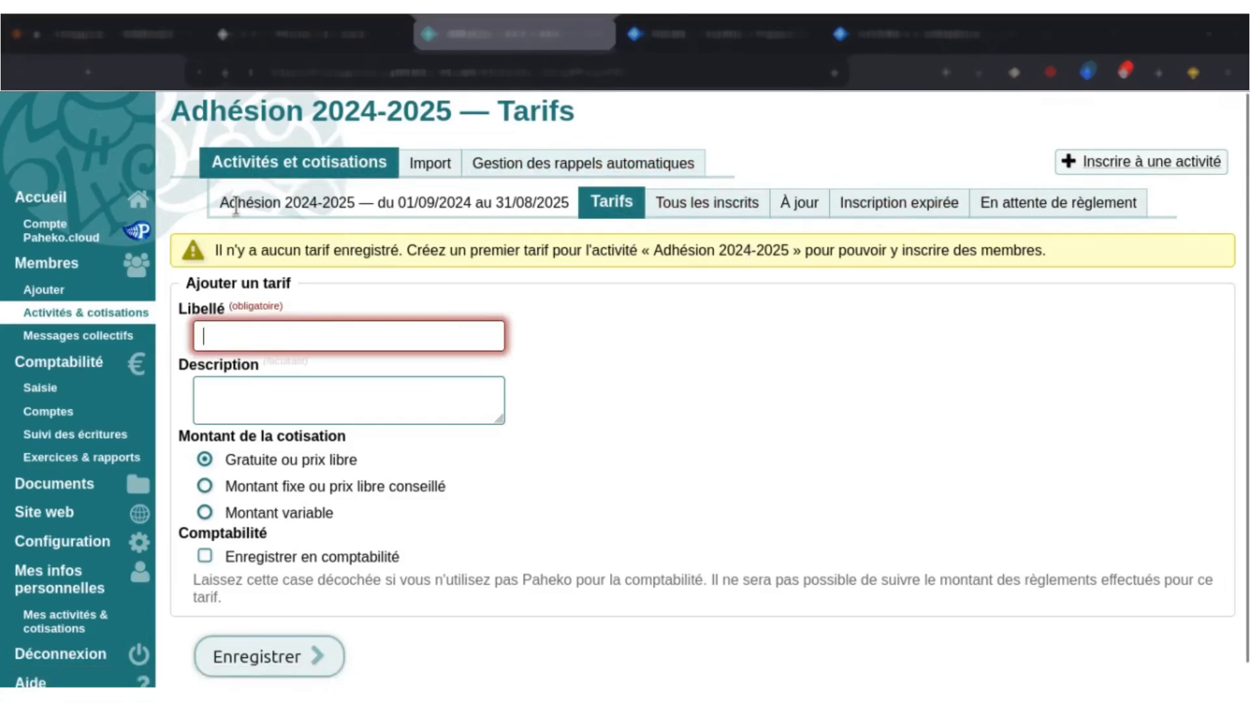
# Label the new tariff of the Adhésion 2024-2025 activity "Adhésion annuelle".
pyautogui.tripleClick(279, 209)
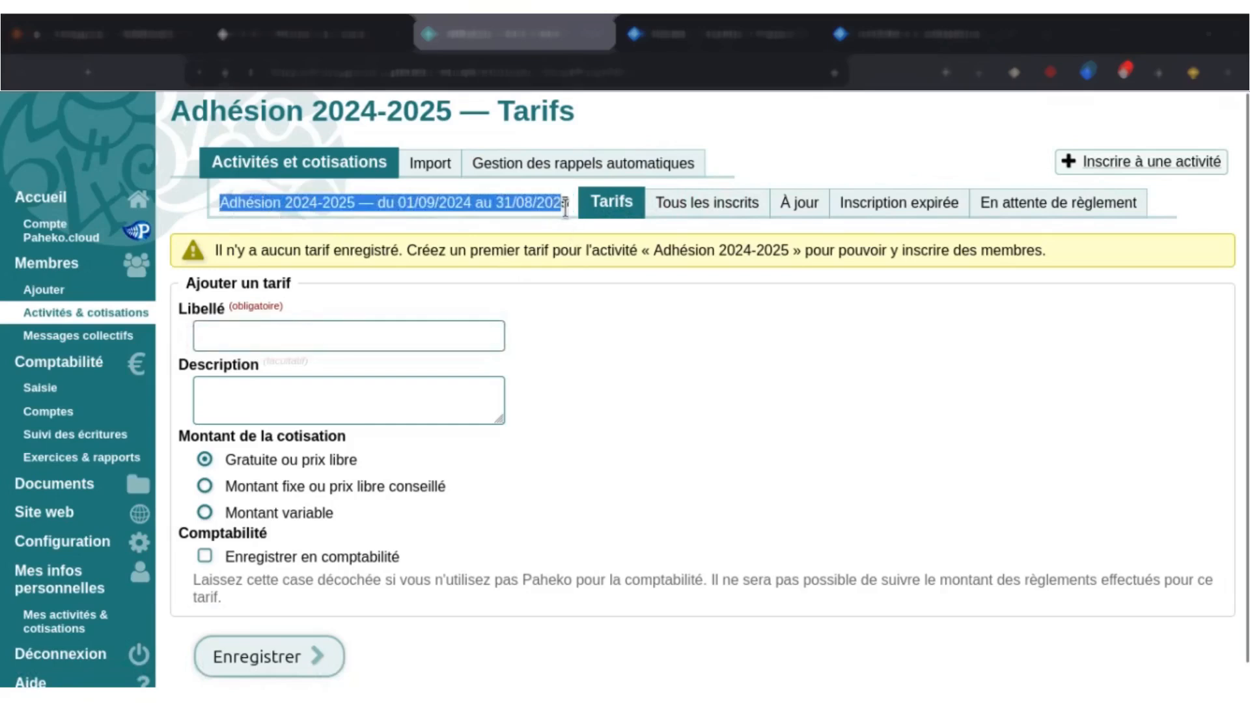
pyautogui.click(547, 219)
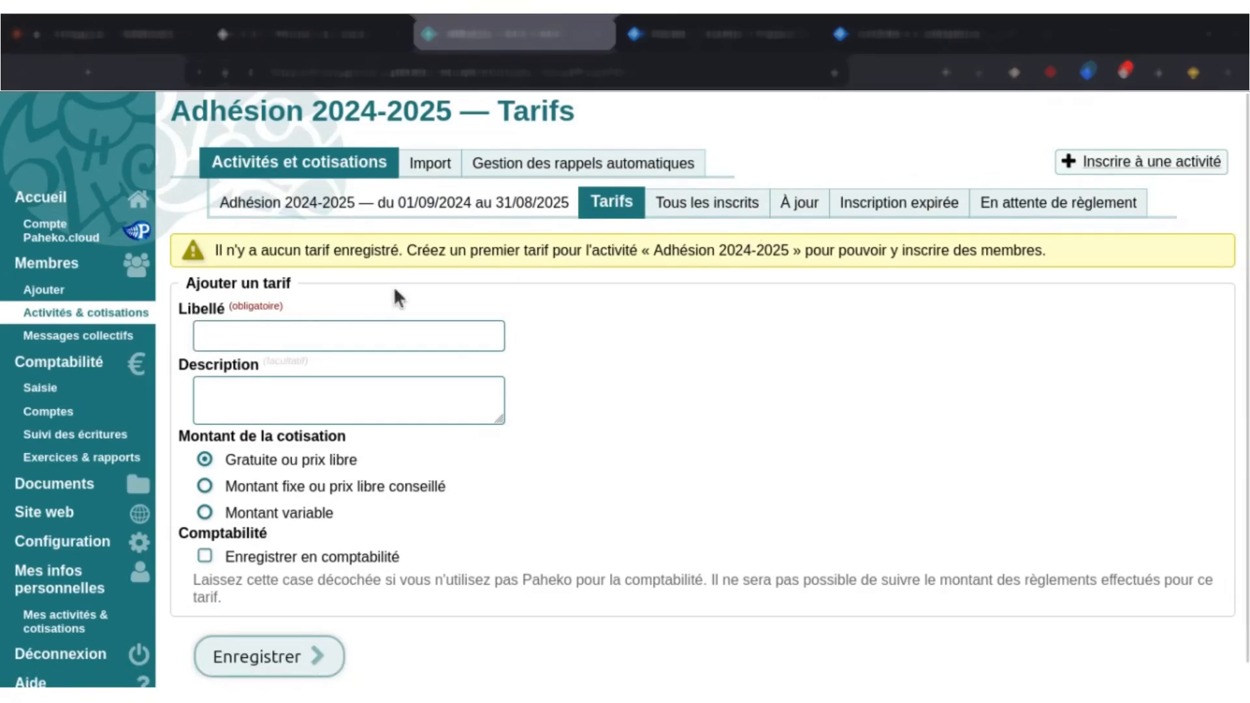
pyautogui.click(392, 335)
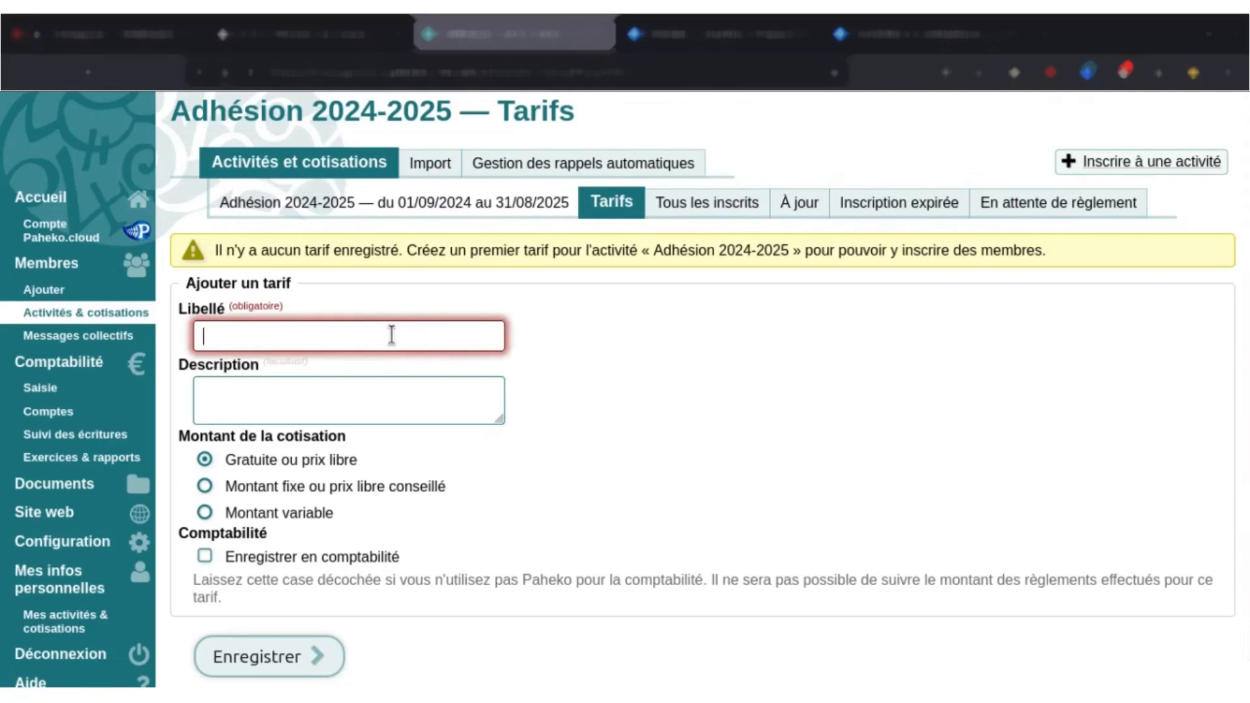
pyautogui.write('Adhé')
pyautogui.press('Down')
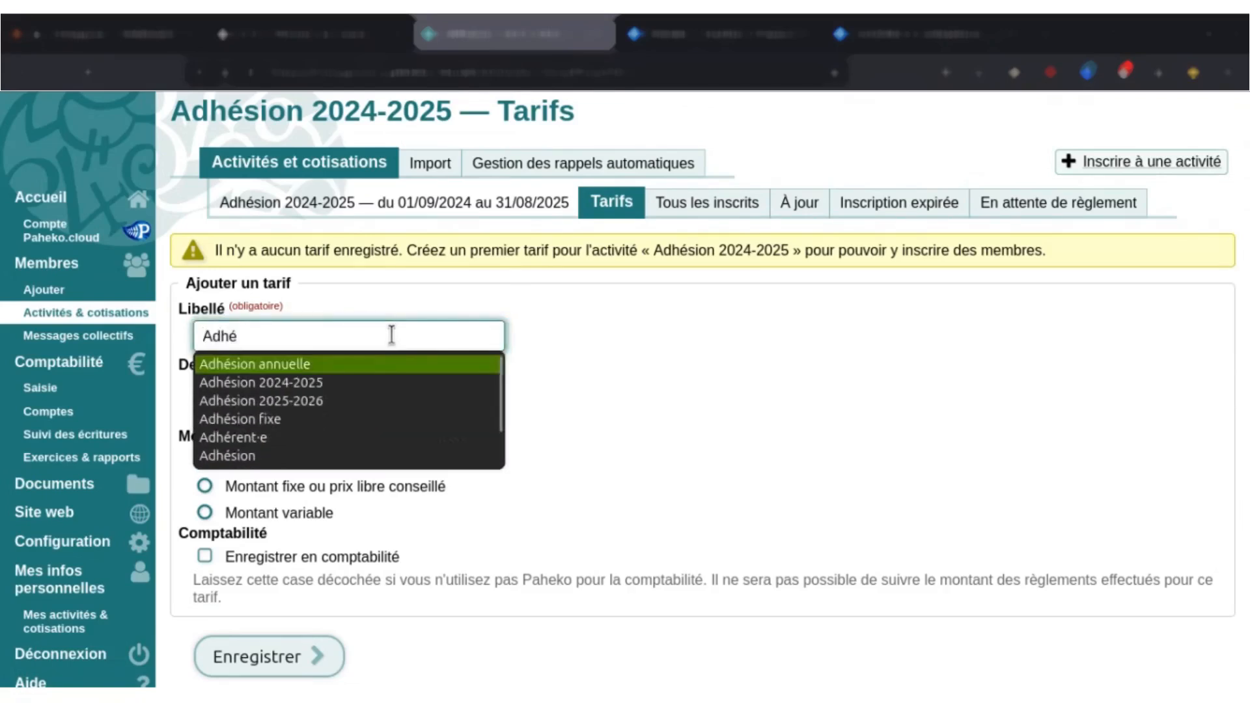
pyautogui.press('Return')
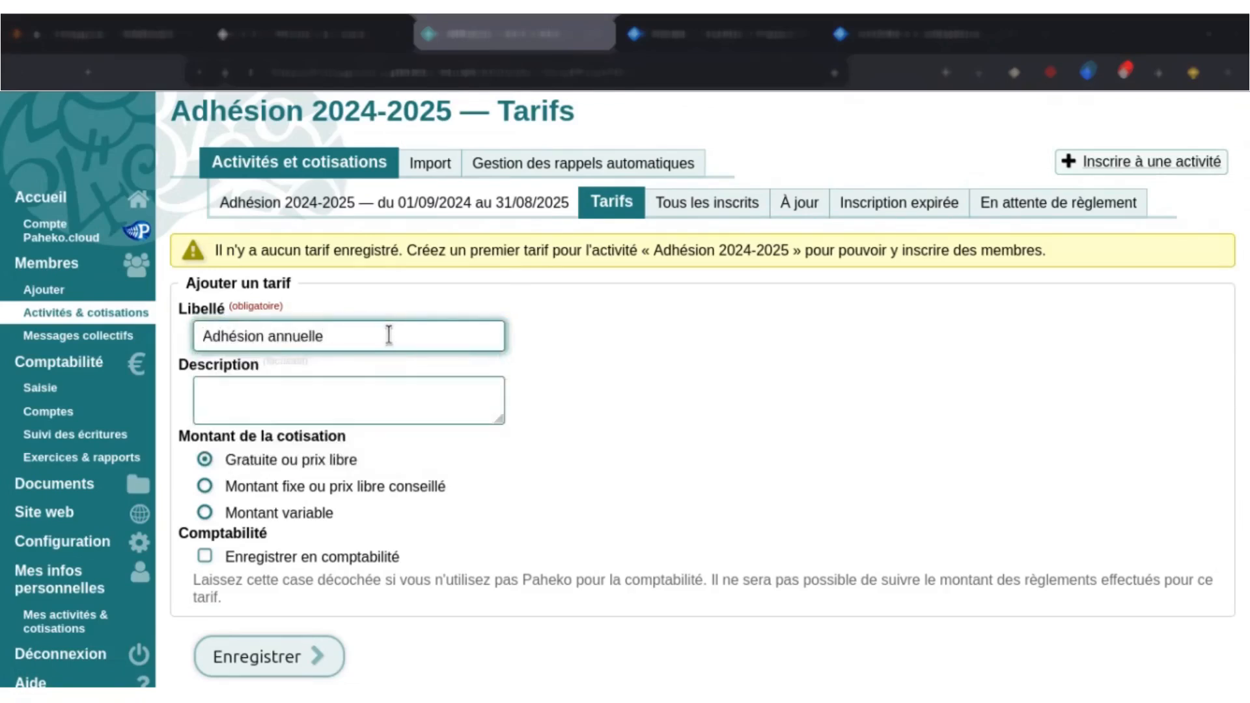
# Give the tariff a fixed or suggested amount (Montant fixe ou prix libre conseillé) of 20 €.
pyautogui.click(391, 490)
pyautogui.scroll(-2, 436, 450)
pyautogui.click(310, 448)
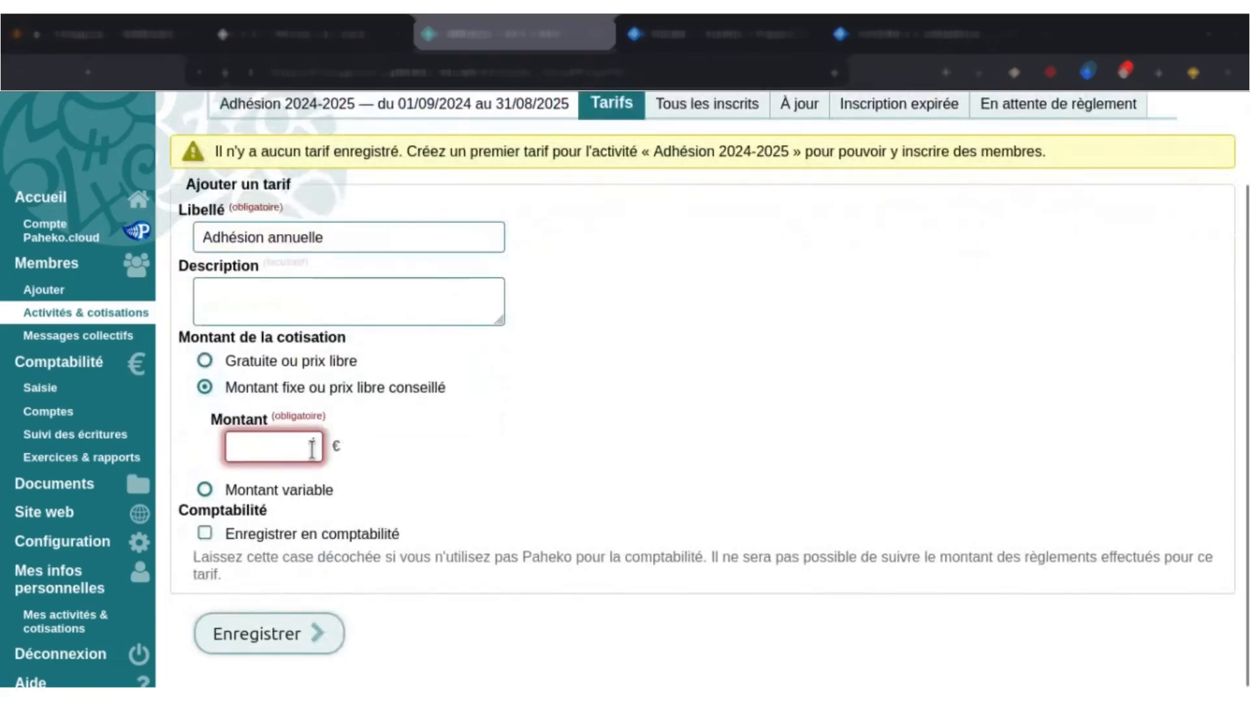
pyautogui.write('20')
pyautogui.click(458, 443)
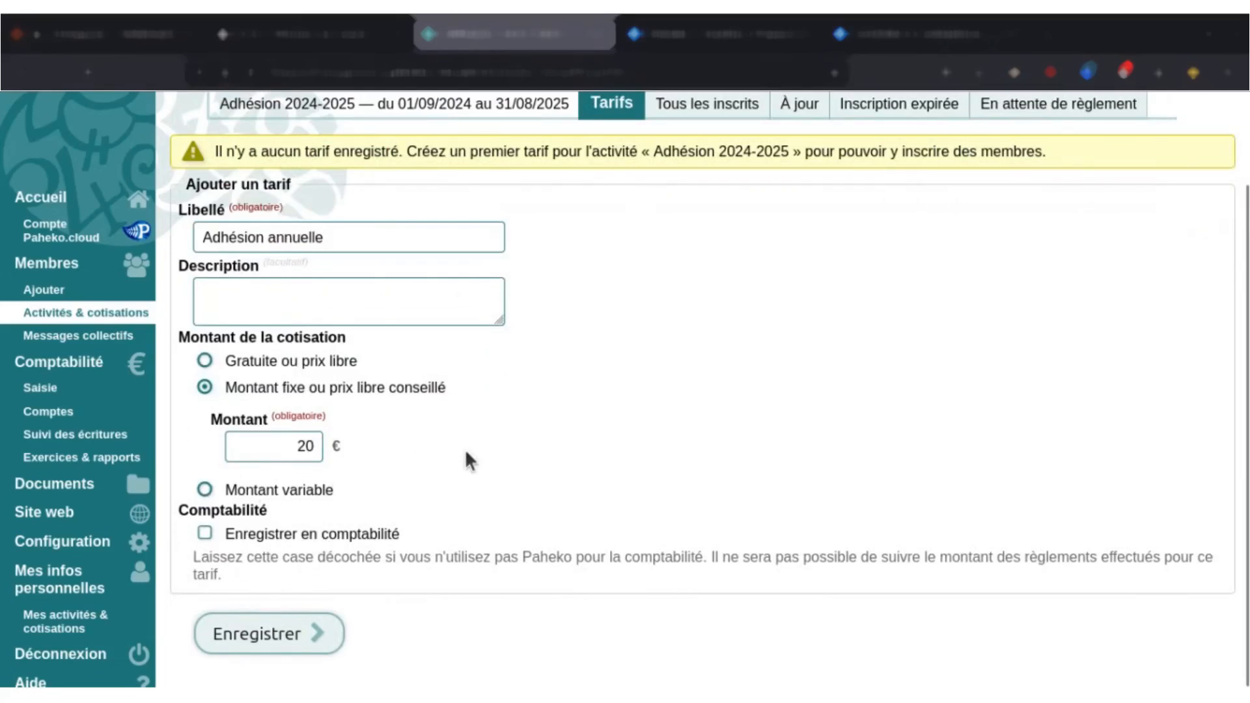
# Enable recording the tariff in accounting and assign it to Exercice 2024 (01/01/2024 au 31/12/2024).
pyautogui.click(360, 535)
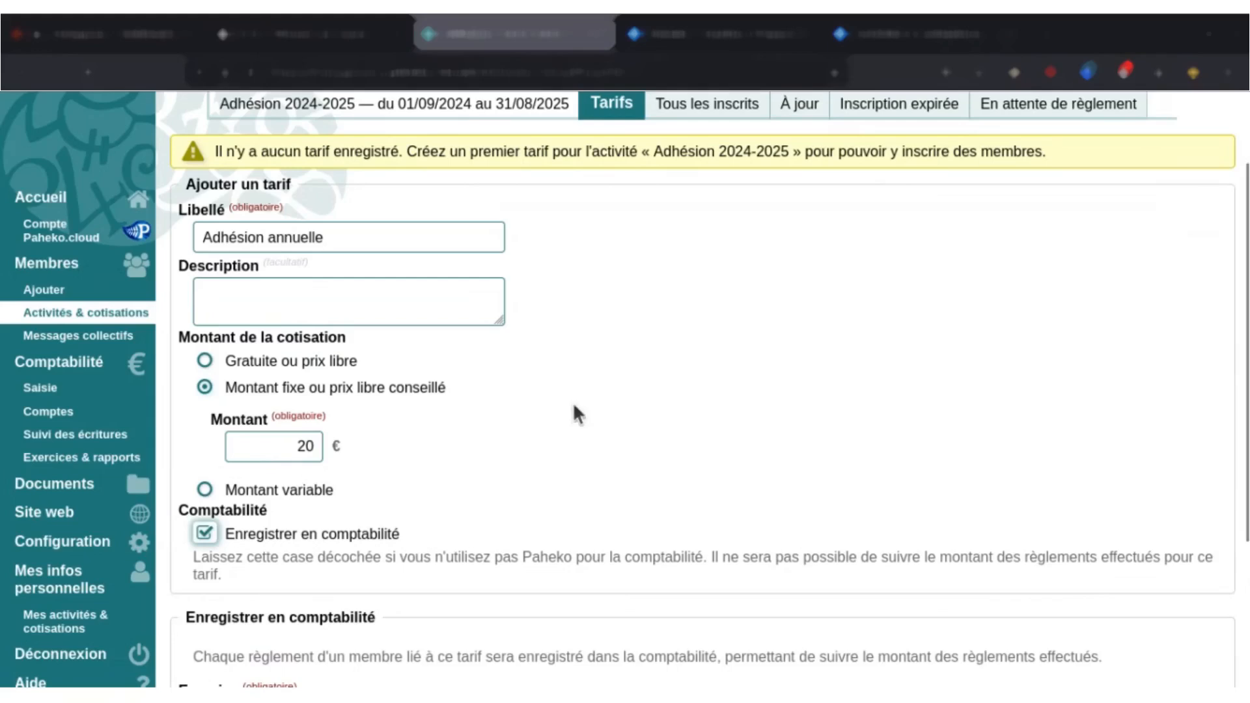
pyautogui.scroll(-3, 570, 420)
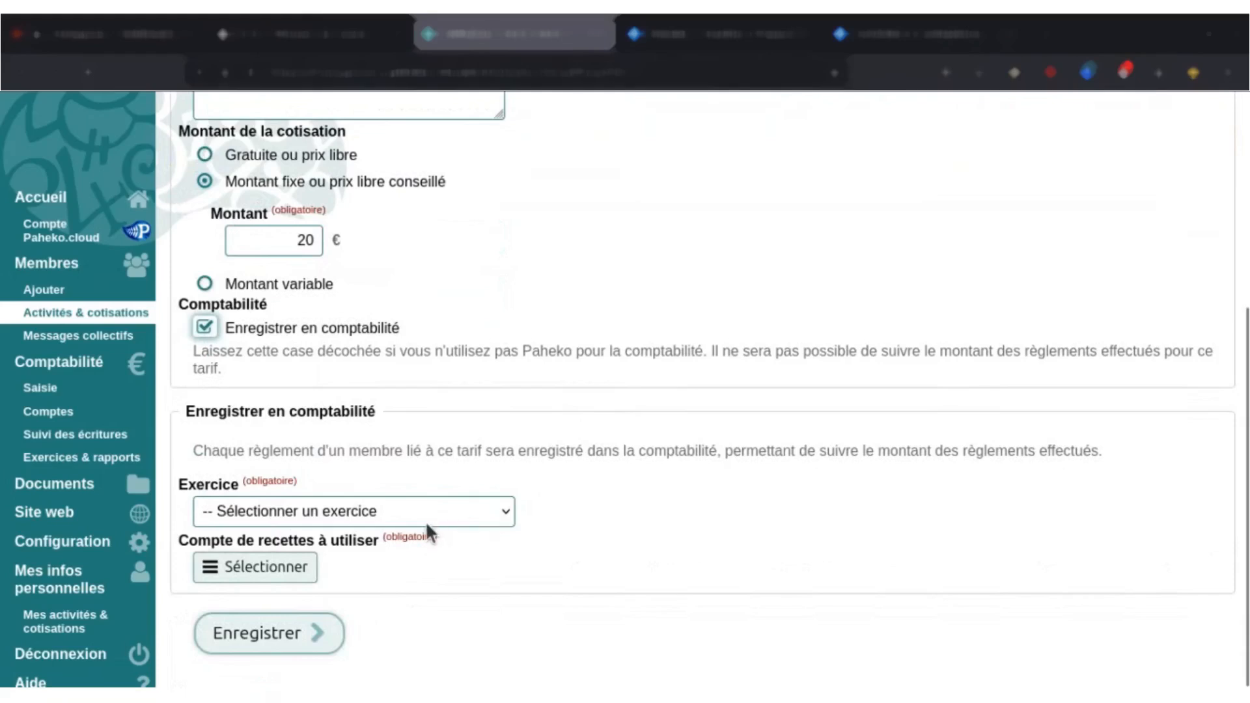
pyautogui.click(407, 518)
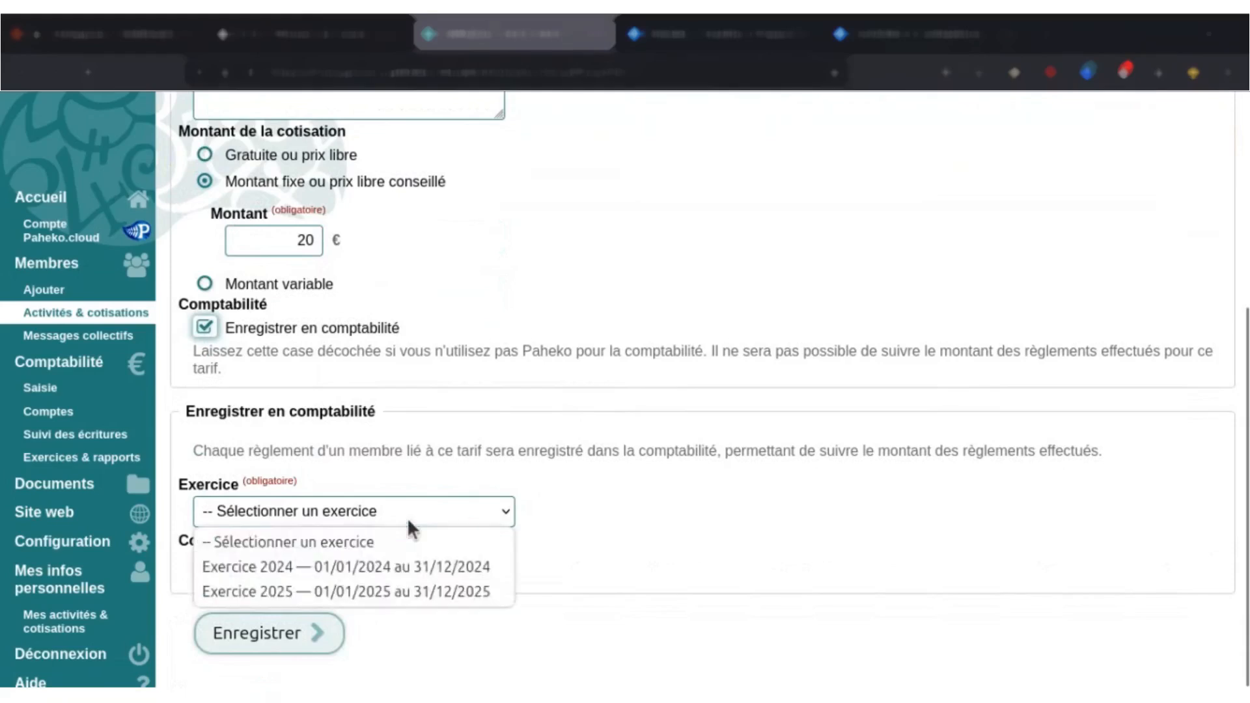
pyautogui.click(397, 567)
pyautogui.click(528, 537)
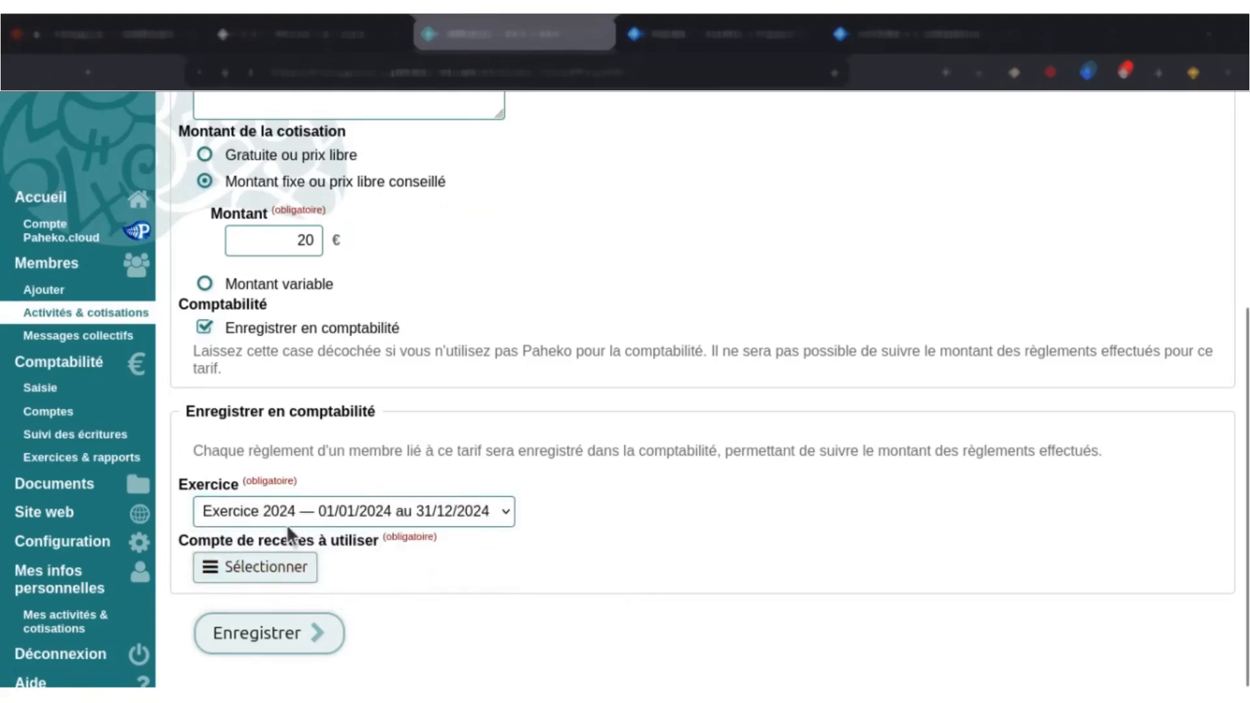
# Choose 756 — Cotisations as the tariff's revenue account and save the tariff.
pyautogui.click(266, 567)
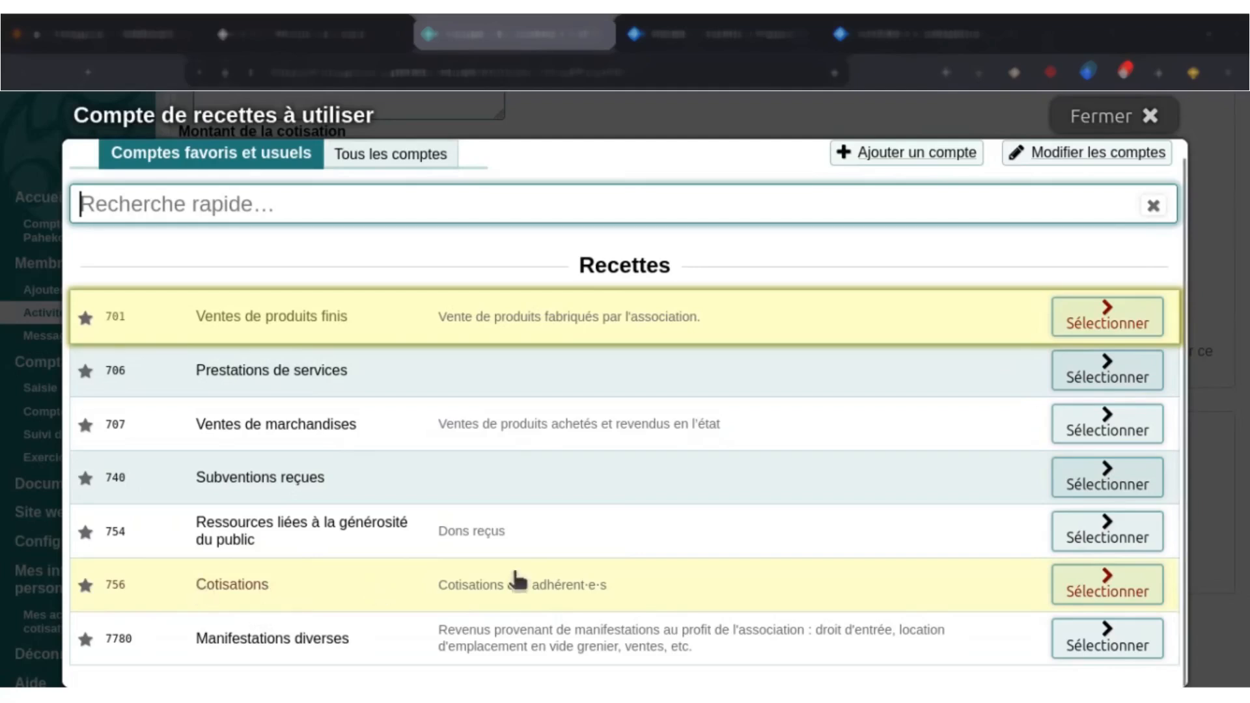
pyautogui.click(594, 584)
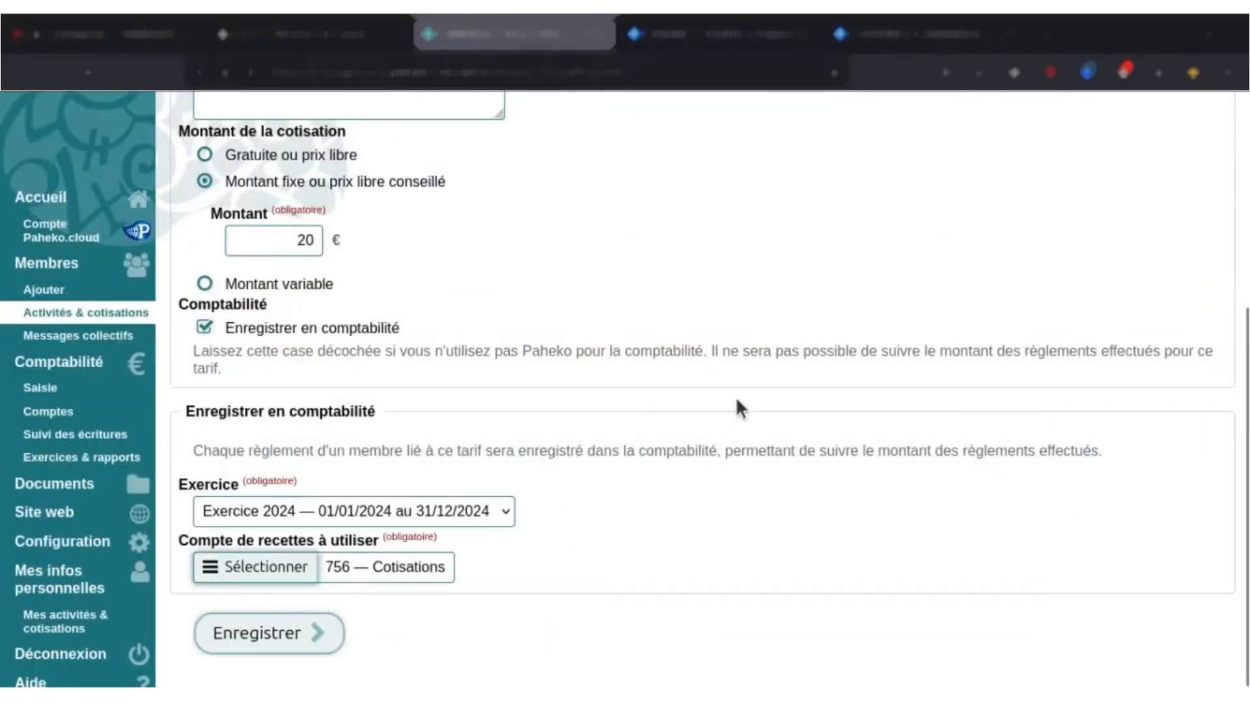
pyautogui.click(247, 631)
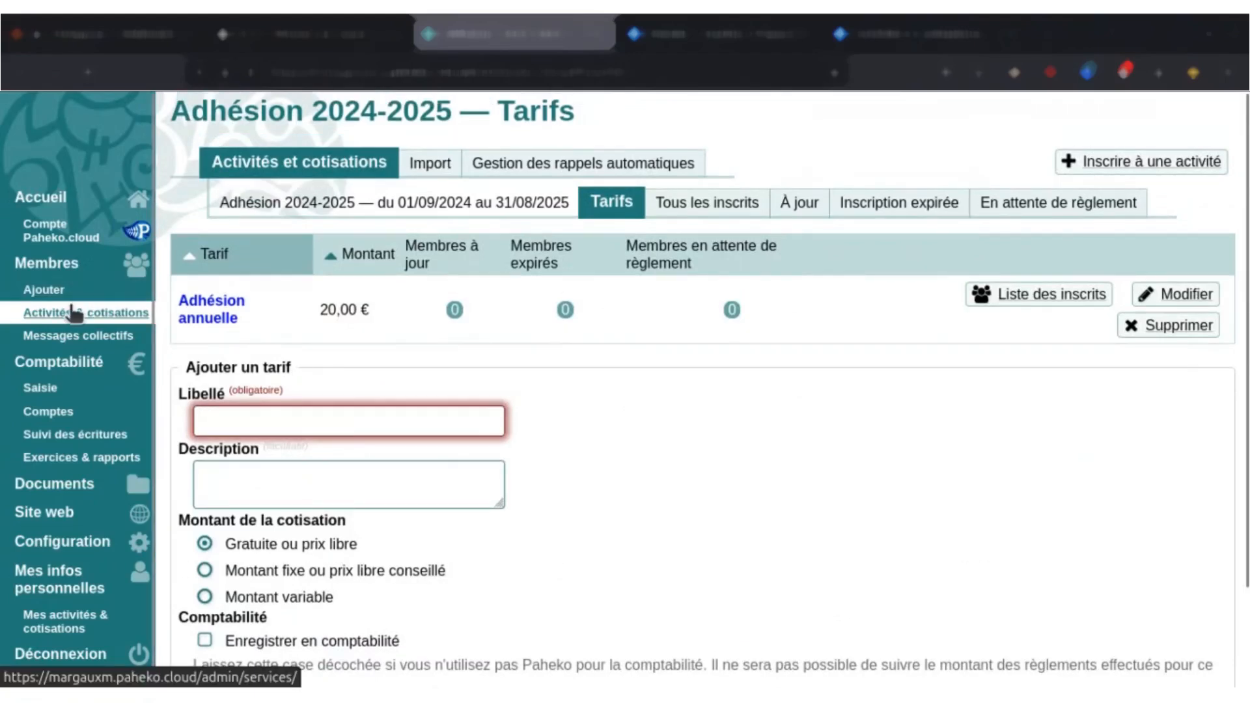
# Review the activities list and its form for adding activities, and examine the period and tariffs of Adhésion 2024-2025.
pyautogui.click(63, 315)
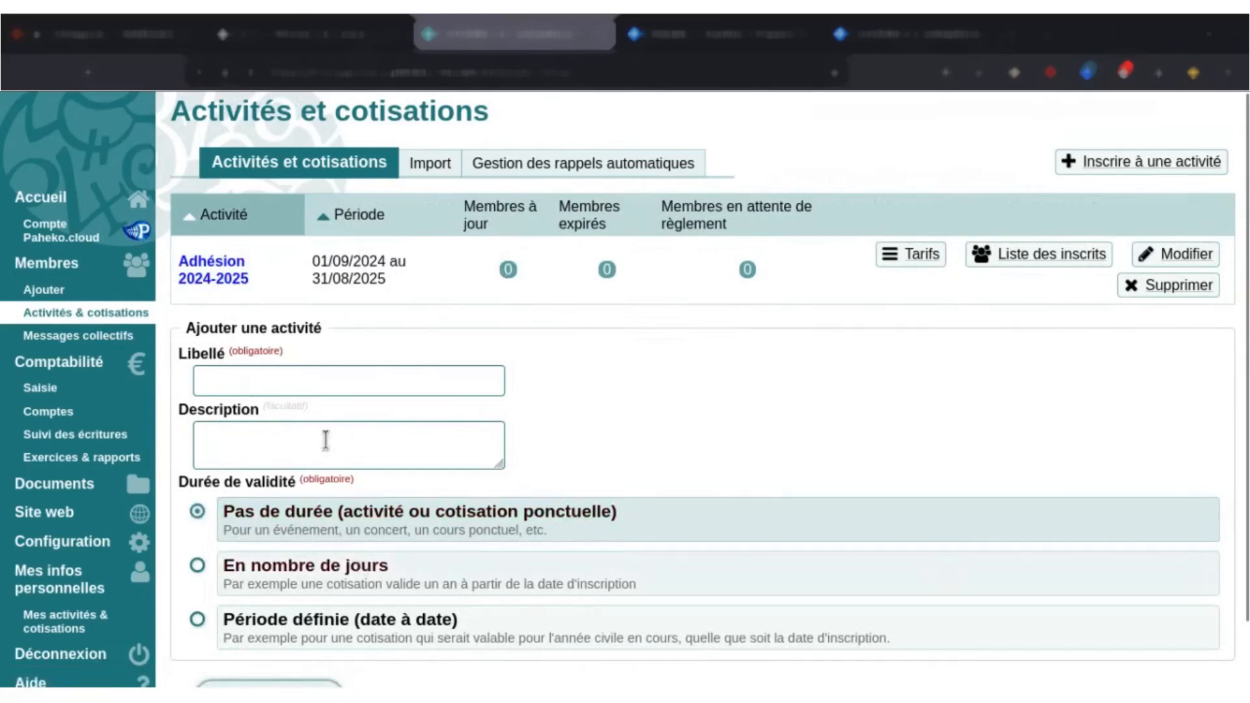
pyautogui.scroll(-1, 326, 440)
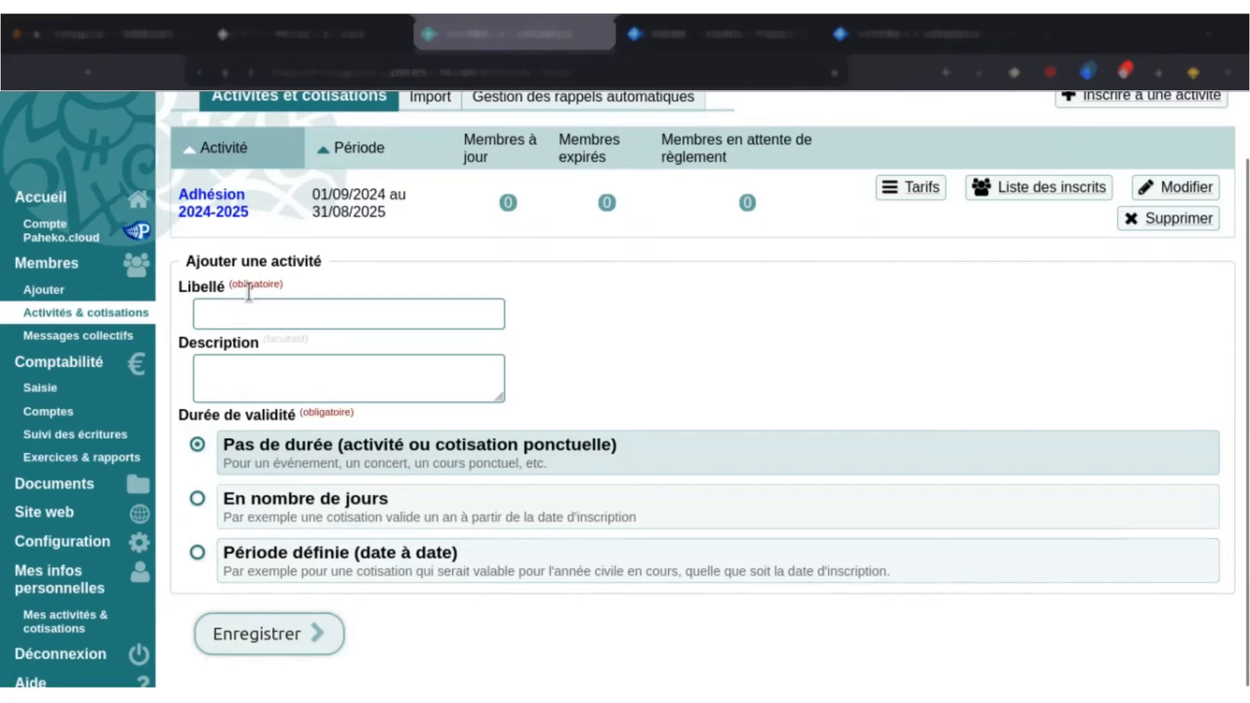
pyautogui.scroll(1, 475, 399)
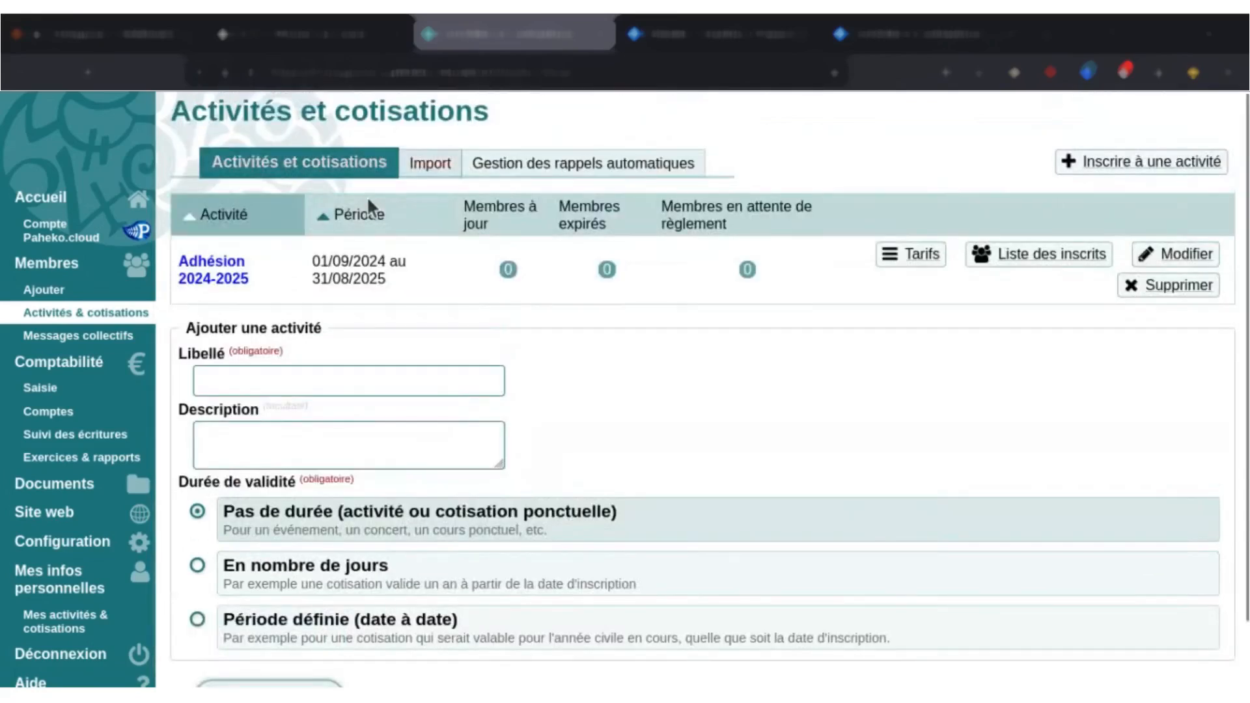
pyautogui.click(229, 267)
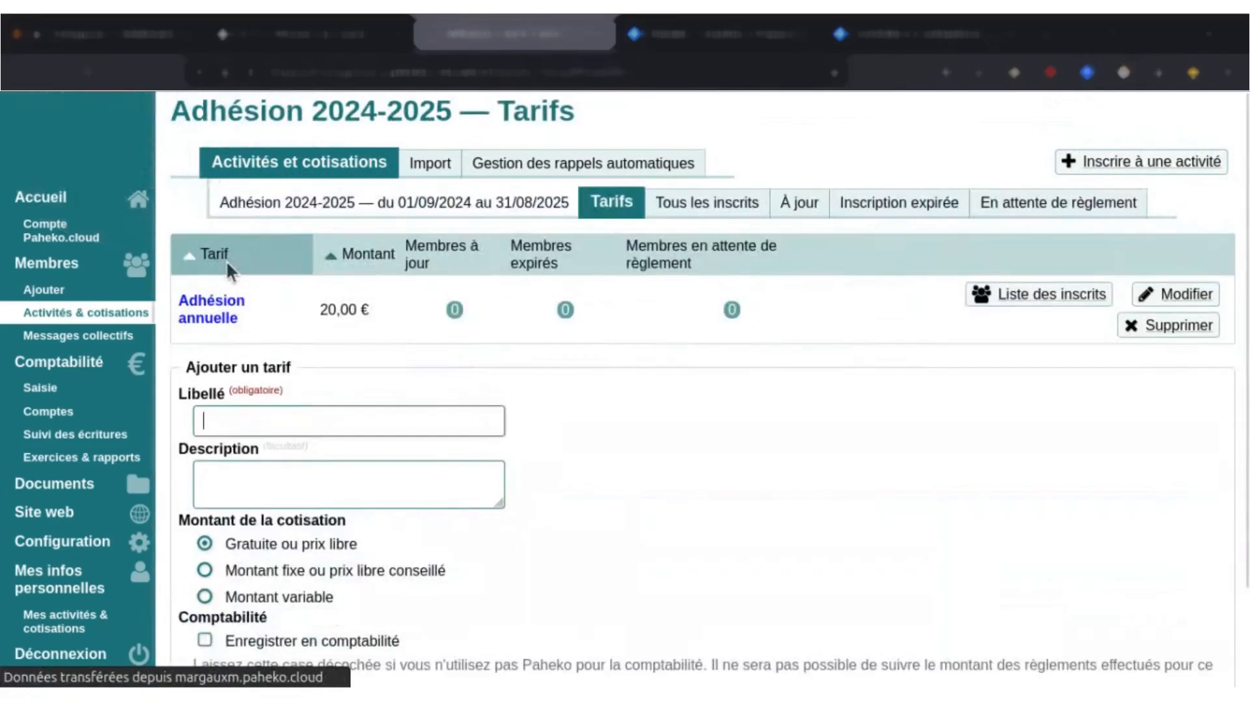
pyautogui.moveTo(260, 203); pyautogui.dragTo(506, 203)
pyautogui.click(558, 205)
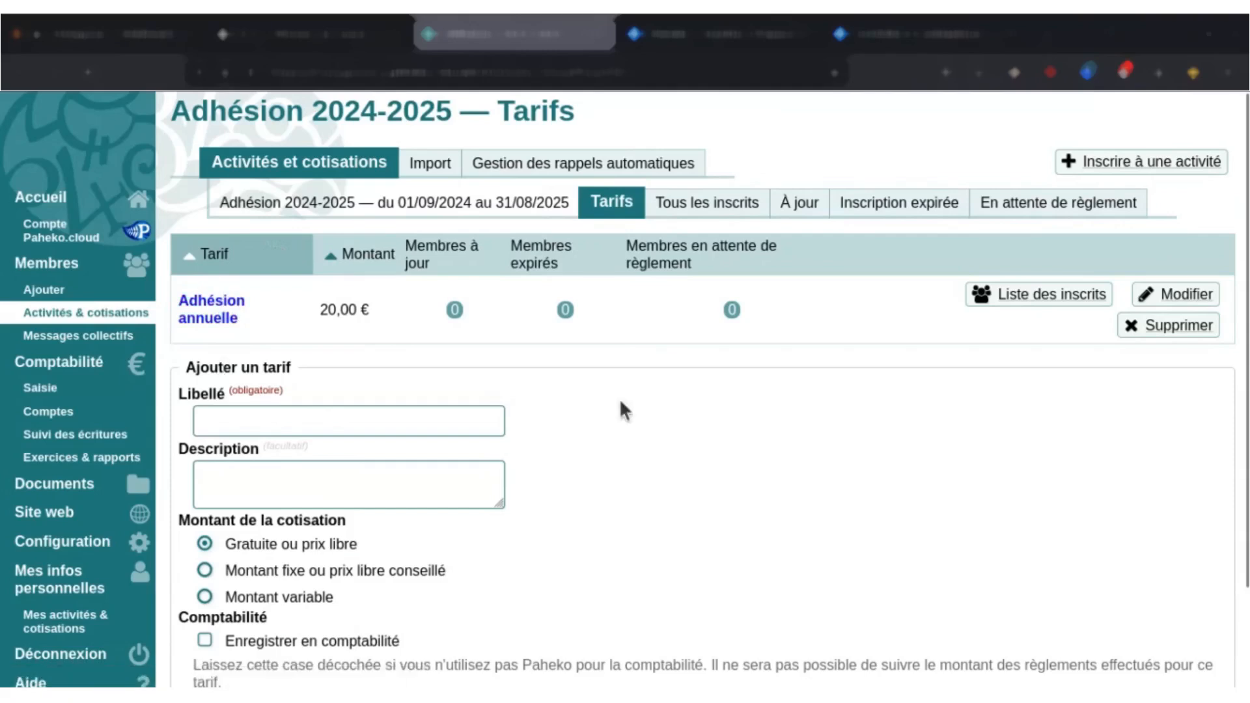
pyautogui.scroll(-3, 627, 366)
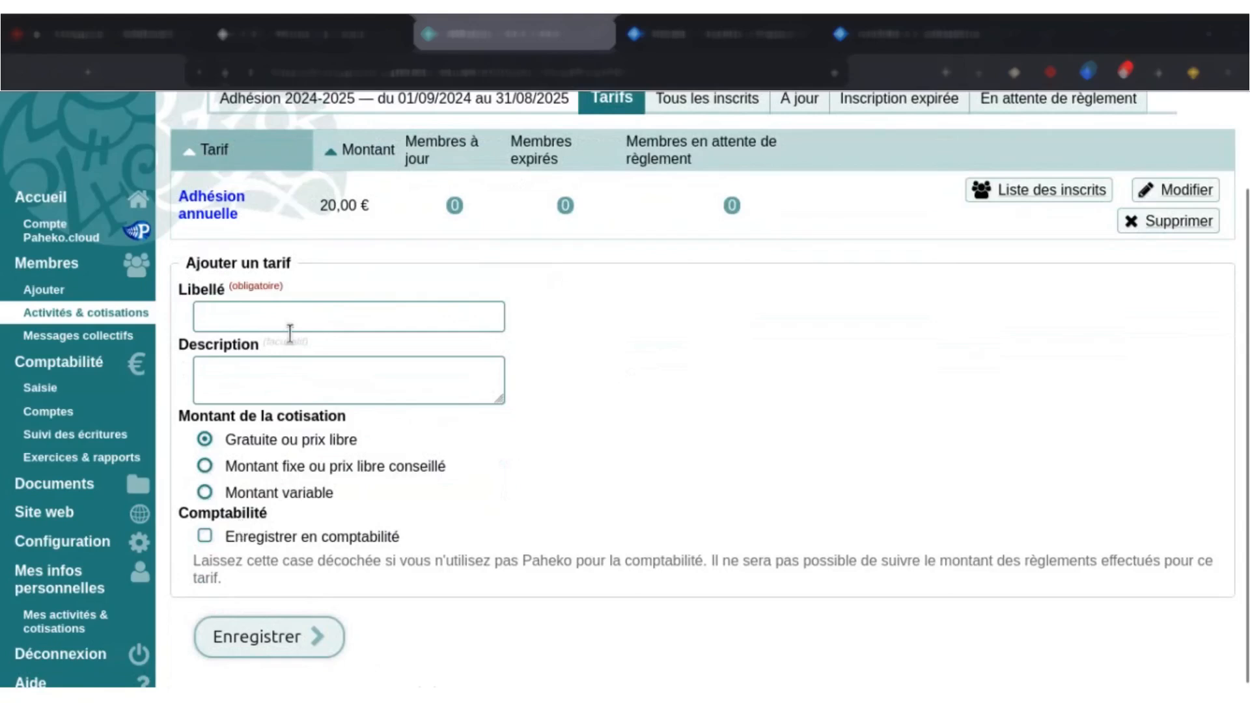
pyautogui.scroll(2, 567, 519)
pyautogui.scroll(1, 565, 521)
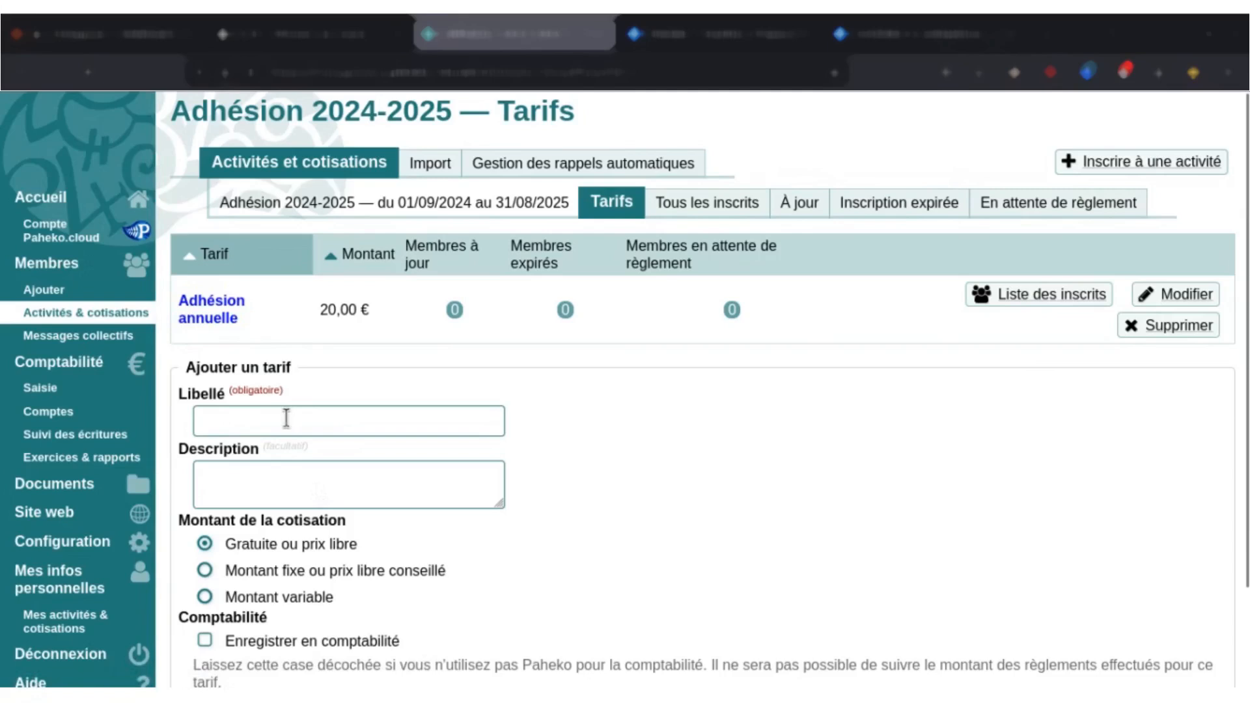
# Open the activity enrolment form, view the search for members to enrol, and close it without selecting anyone.
pyautogui.click(1150, 166)
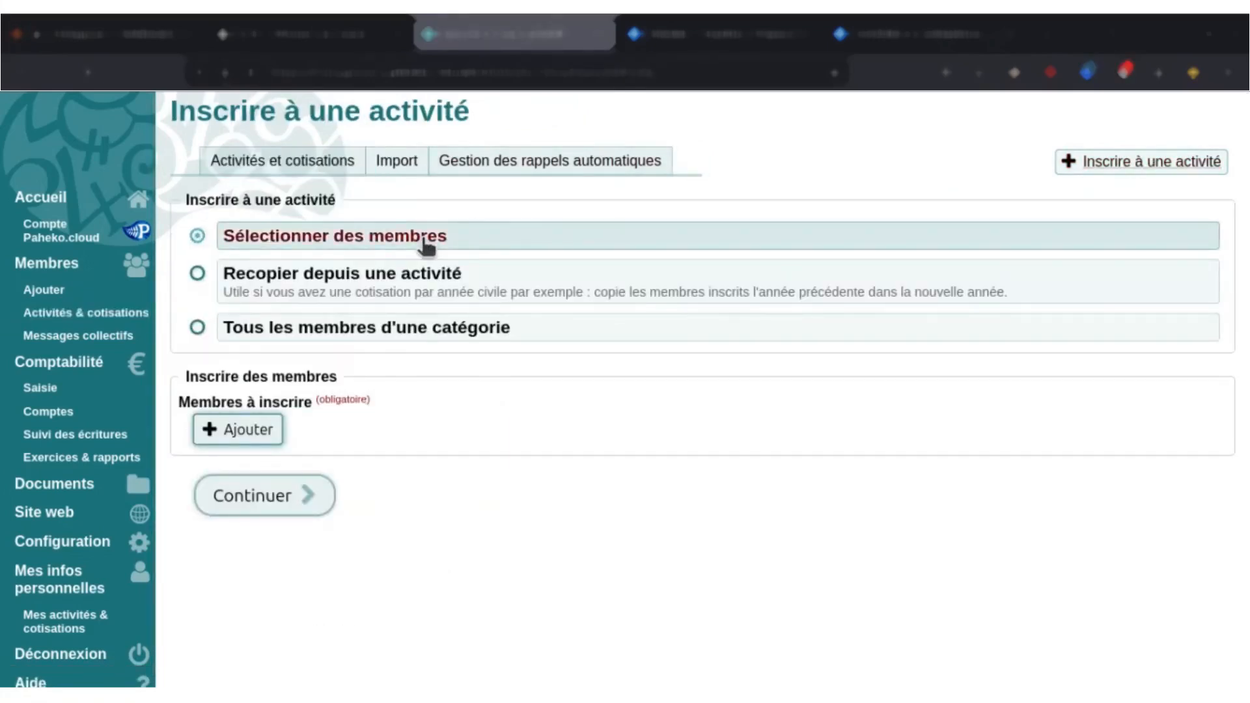
pyautogui.click(276, 430)
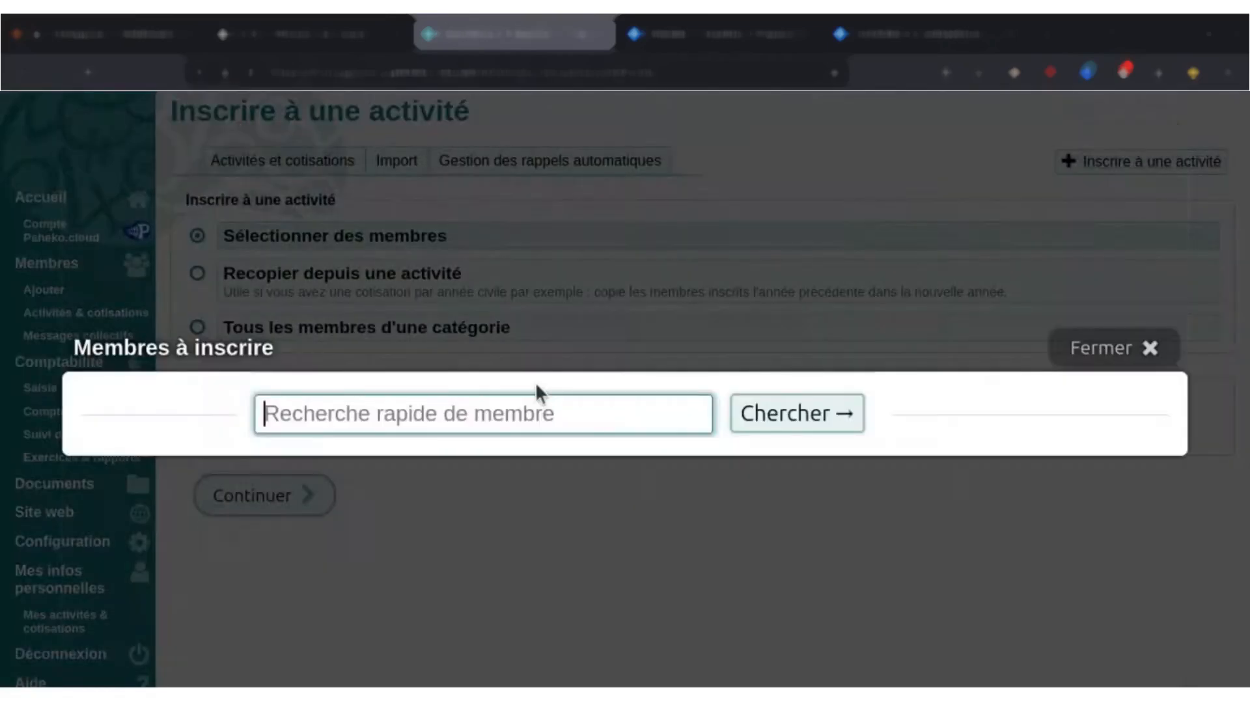
pyautogui.click(447, 414)
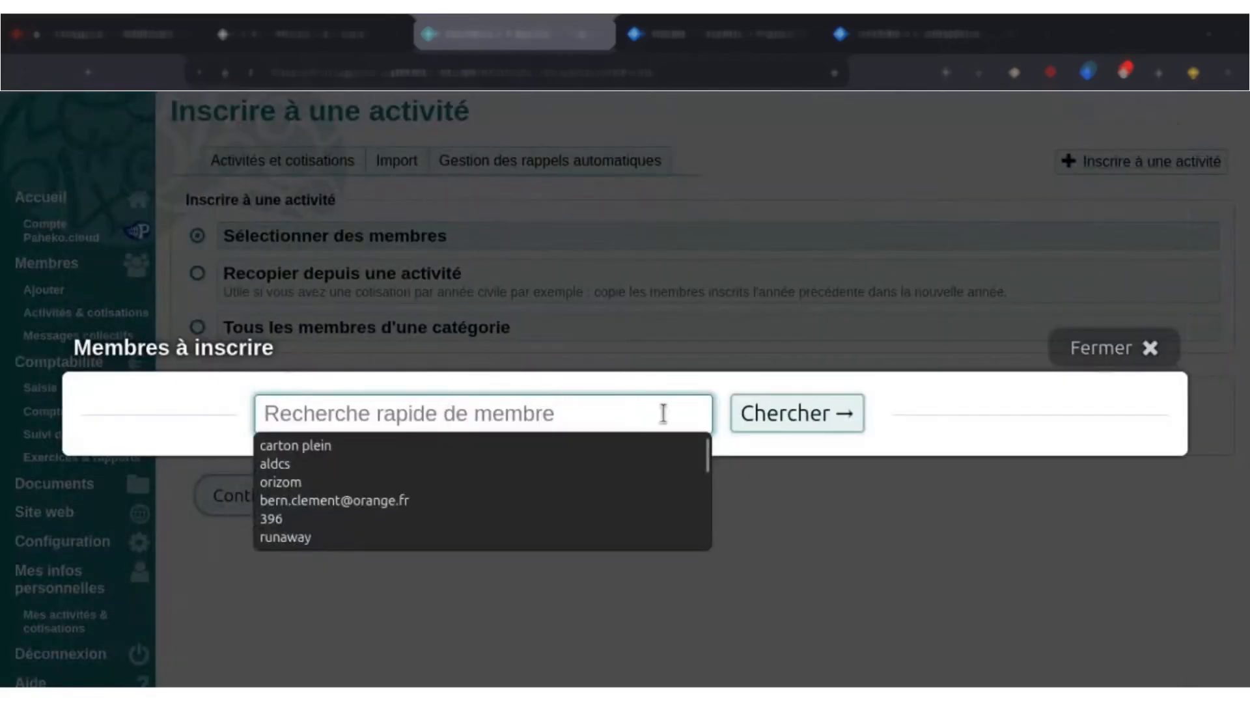
pyautogui.click(1132, 360)
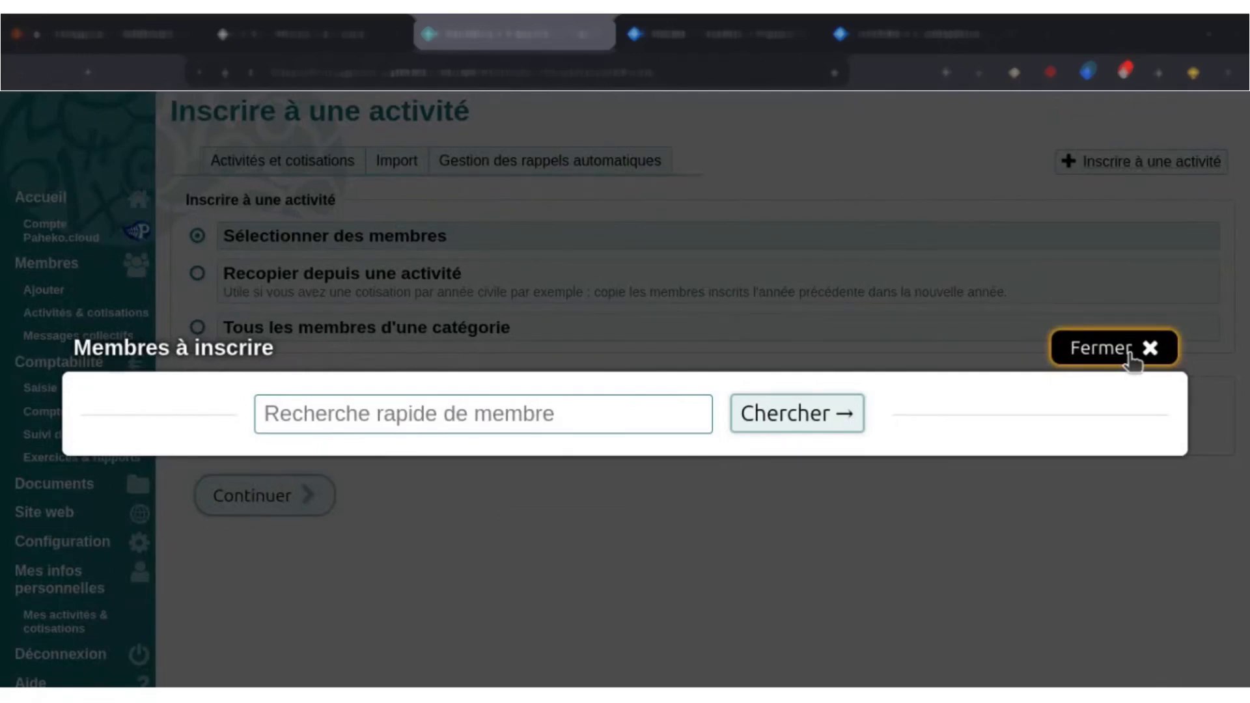
pyautogui.click(1132, 360)
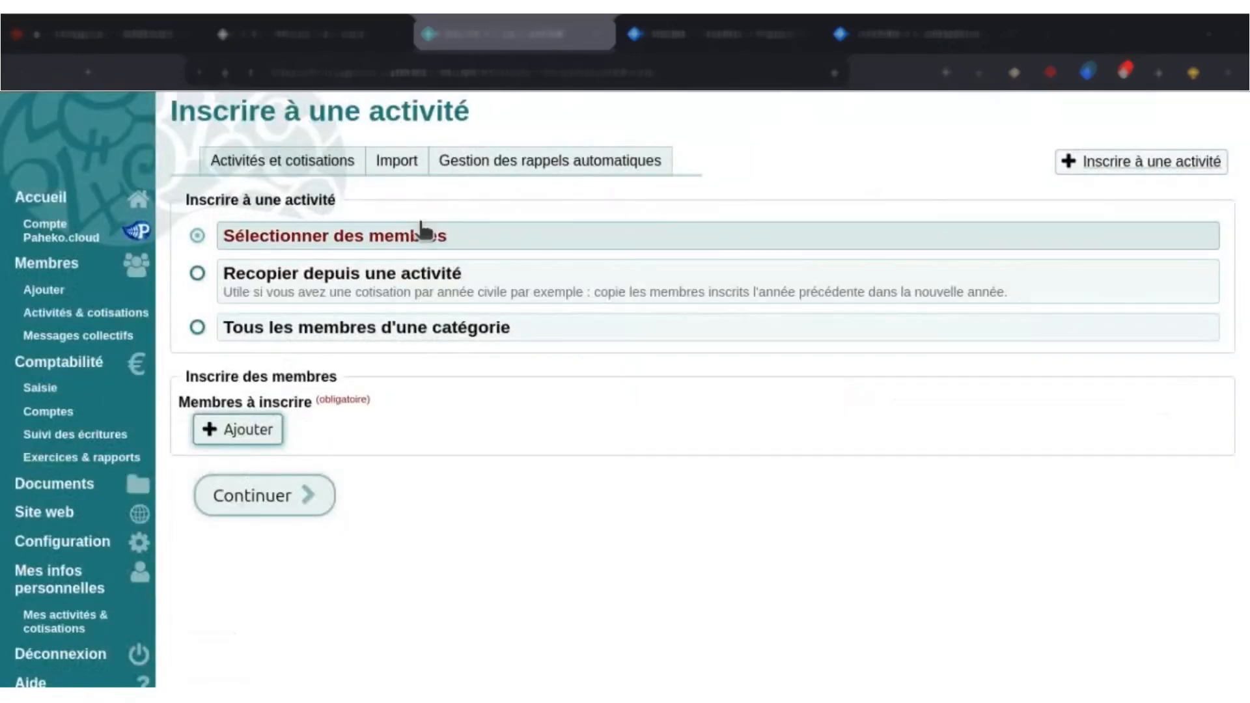
# Choose to enrol all members of the Membres actifs category and continue to the enrolment details.
pyautogui.click(426, 333)
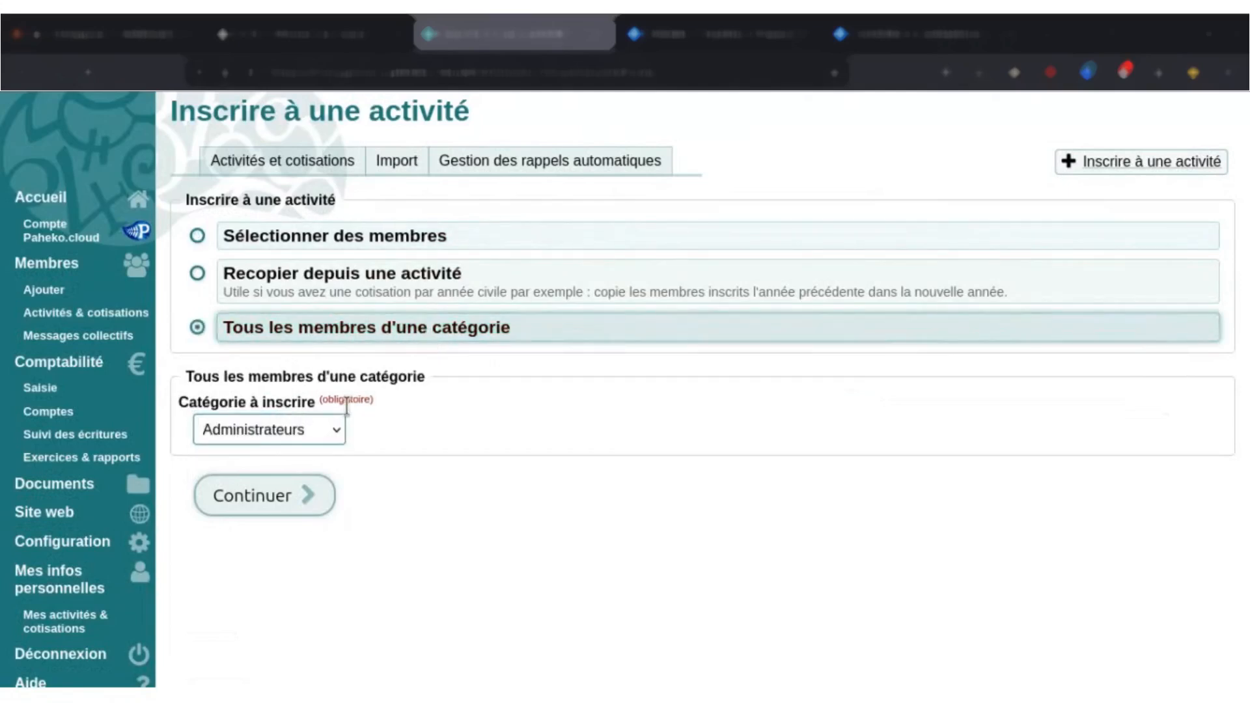
pyautogui.click(331, 434)
pyautogui.click(320, 509)
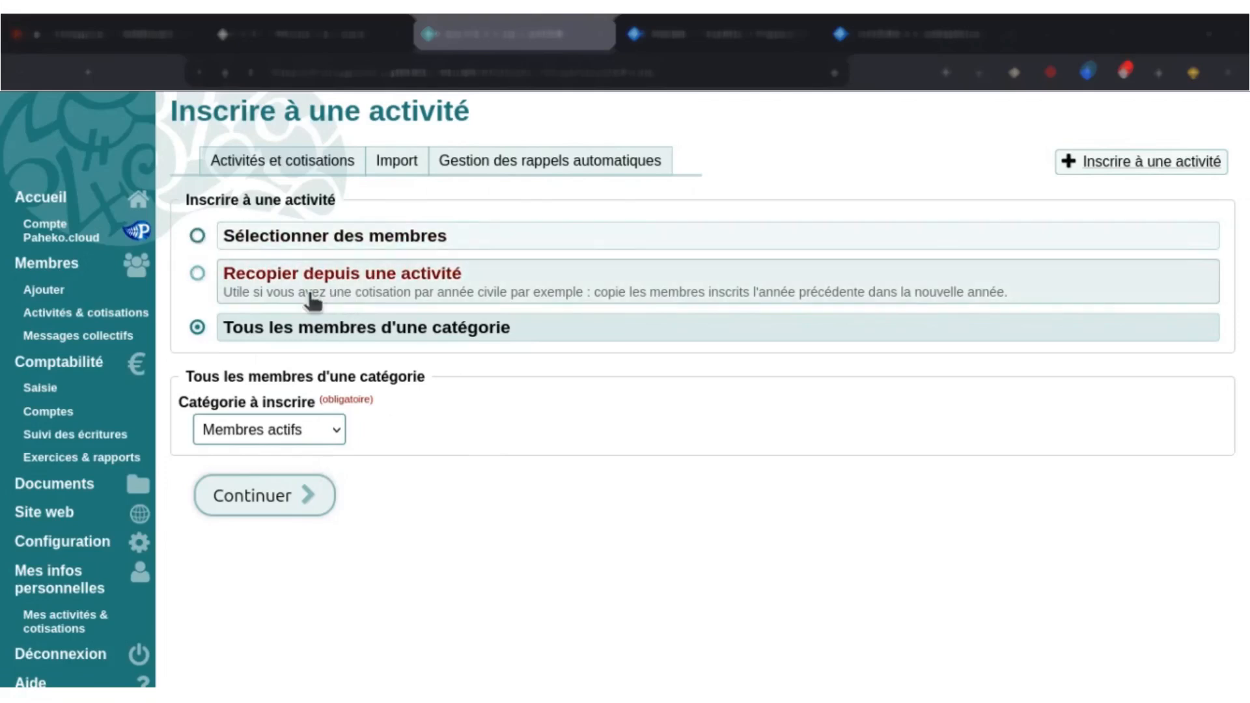
pyautogui.click(265, 498)
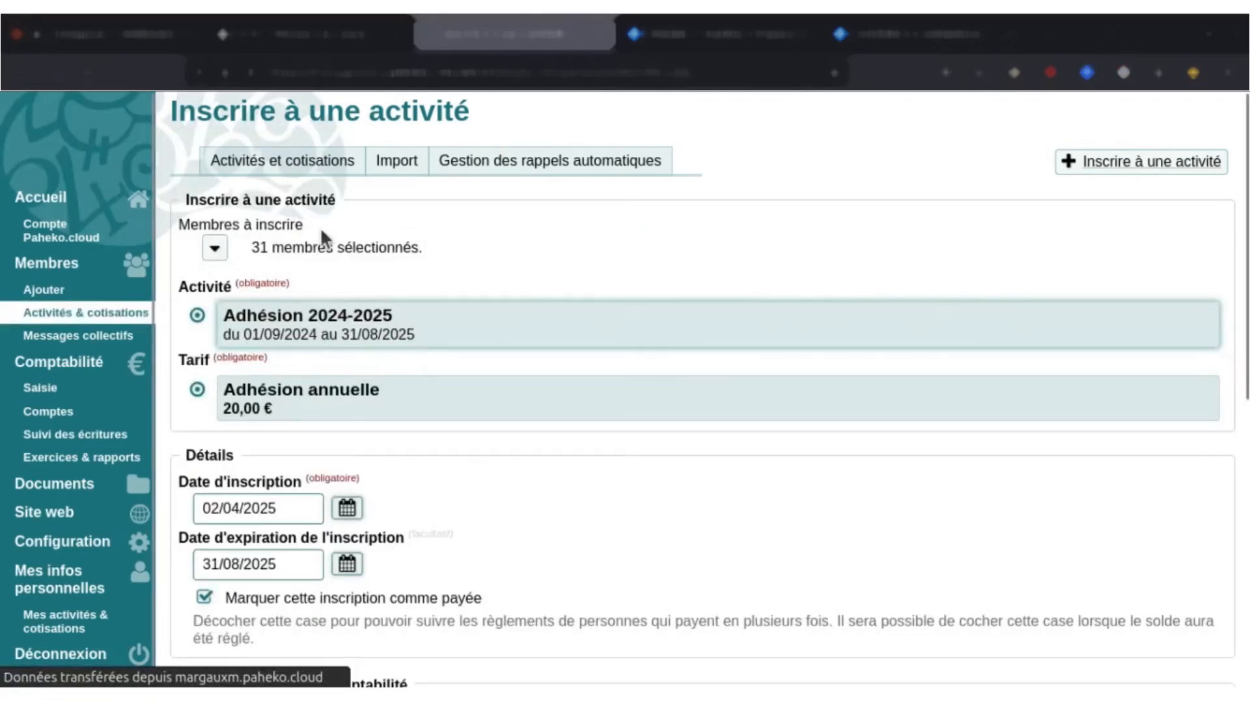
# Examine the list of selected members and the enrolment form's activity, tariff, date and accounting fields.
pyautogui.click(215, 250)
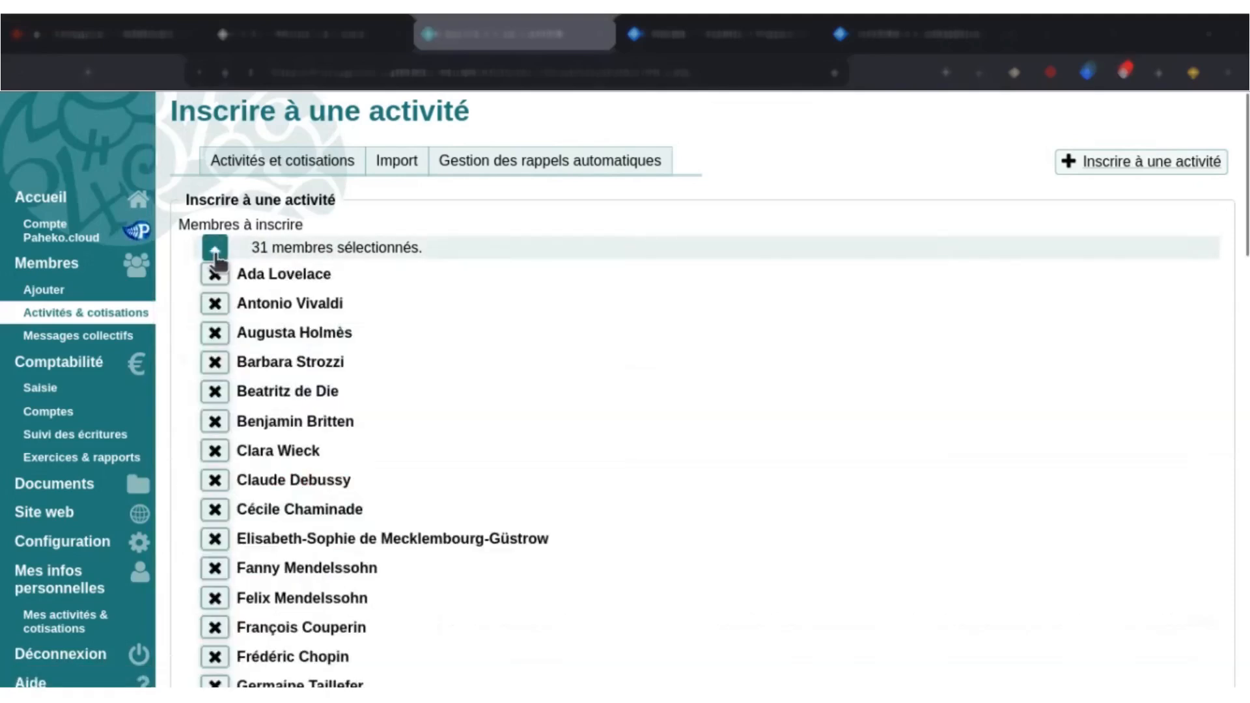
pyautogui.click(220, 254)
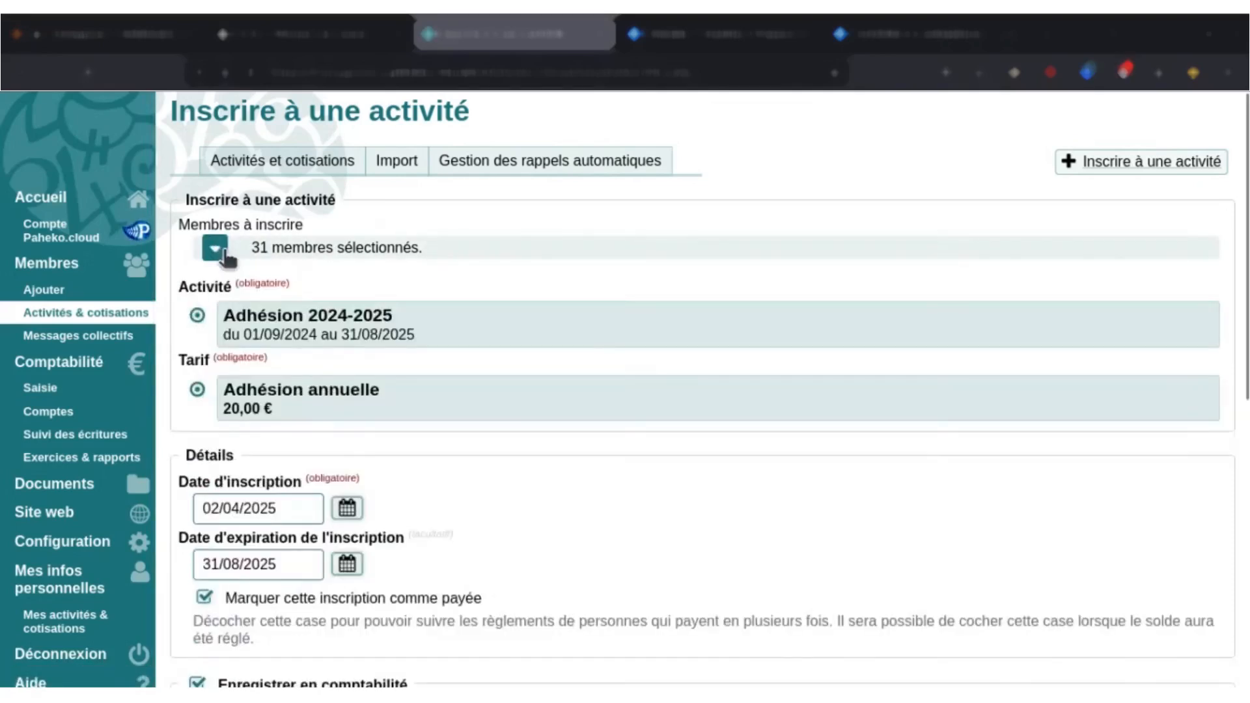
pyautogui.click(220, 254)
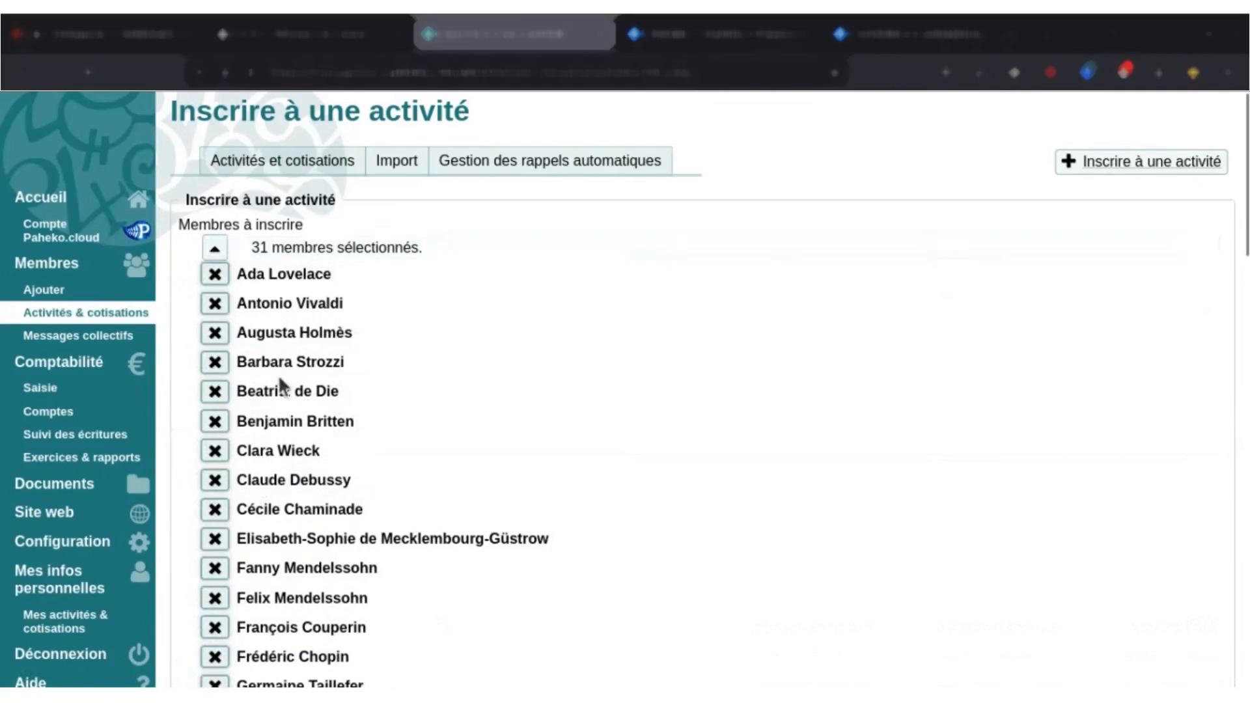
pyautogui.click(264, 251)
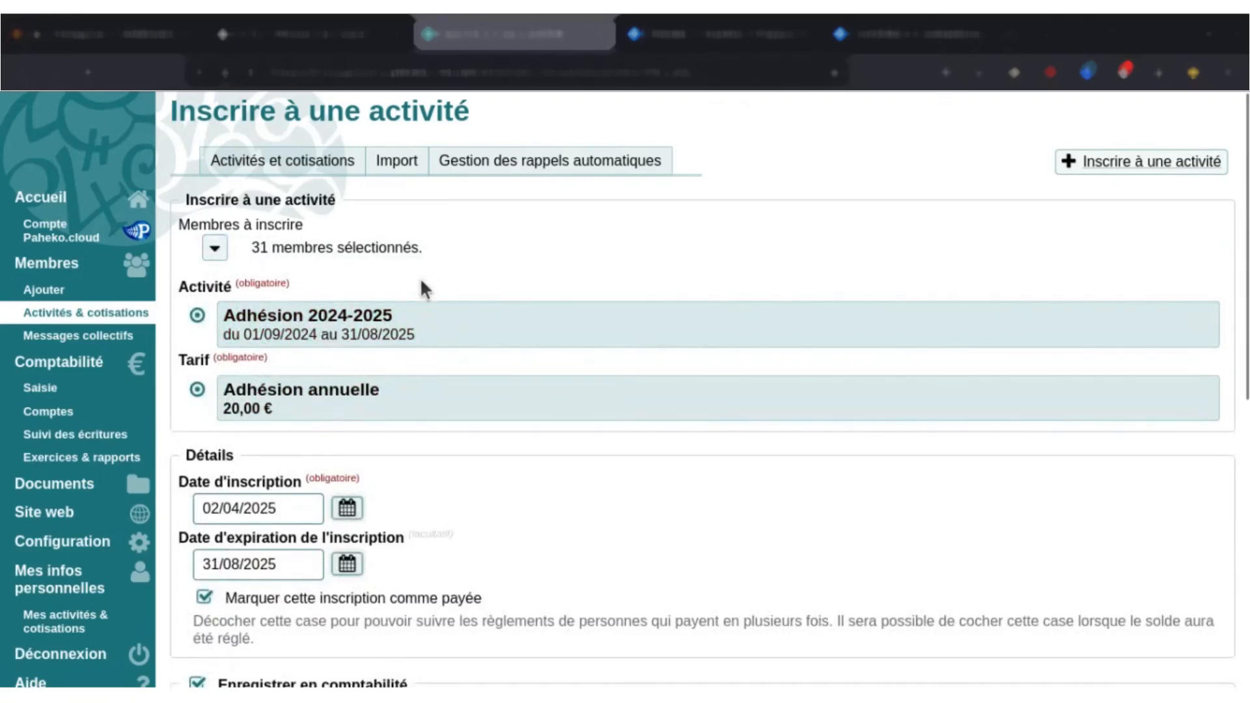
pyautogui.scroll(-3, 381, 267)
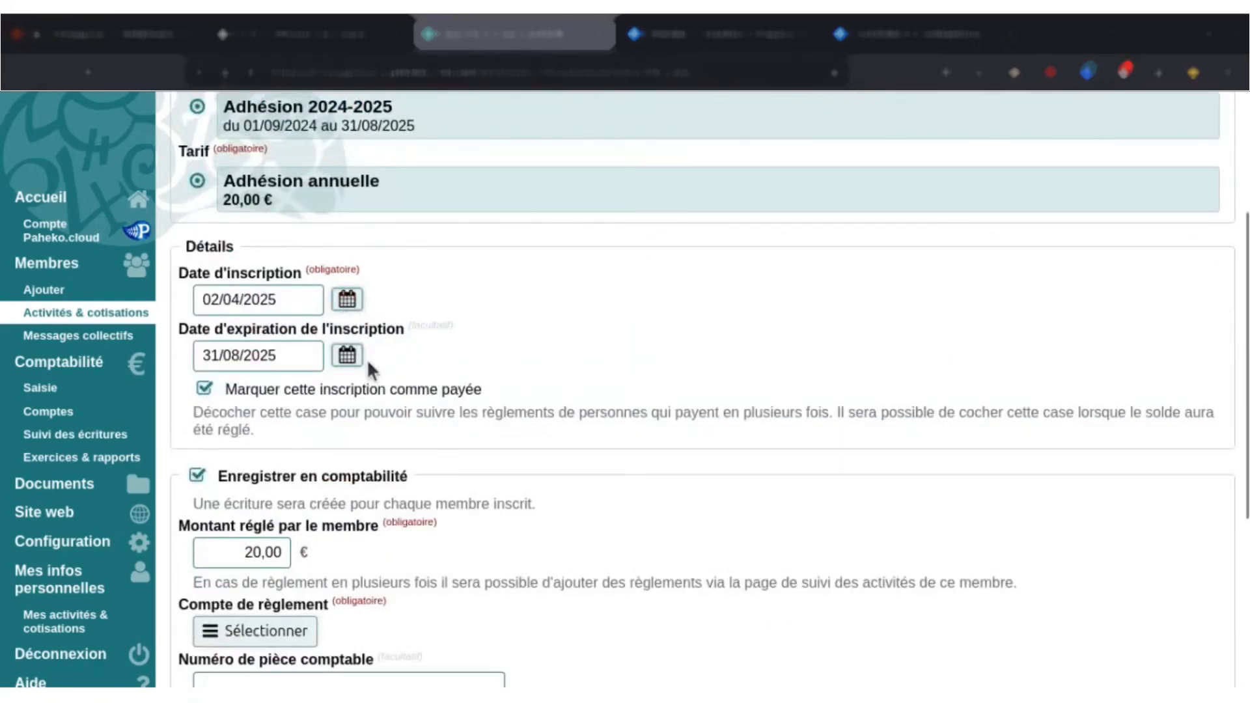
pyautogui.scroll(-2, 366, 360)
pyautogui.scroll(-2, 497, 440)
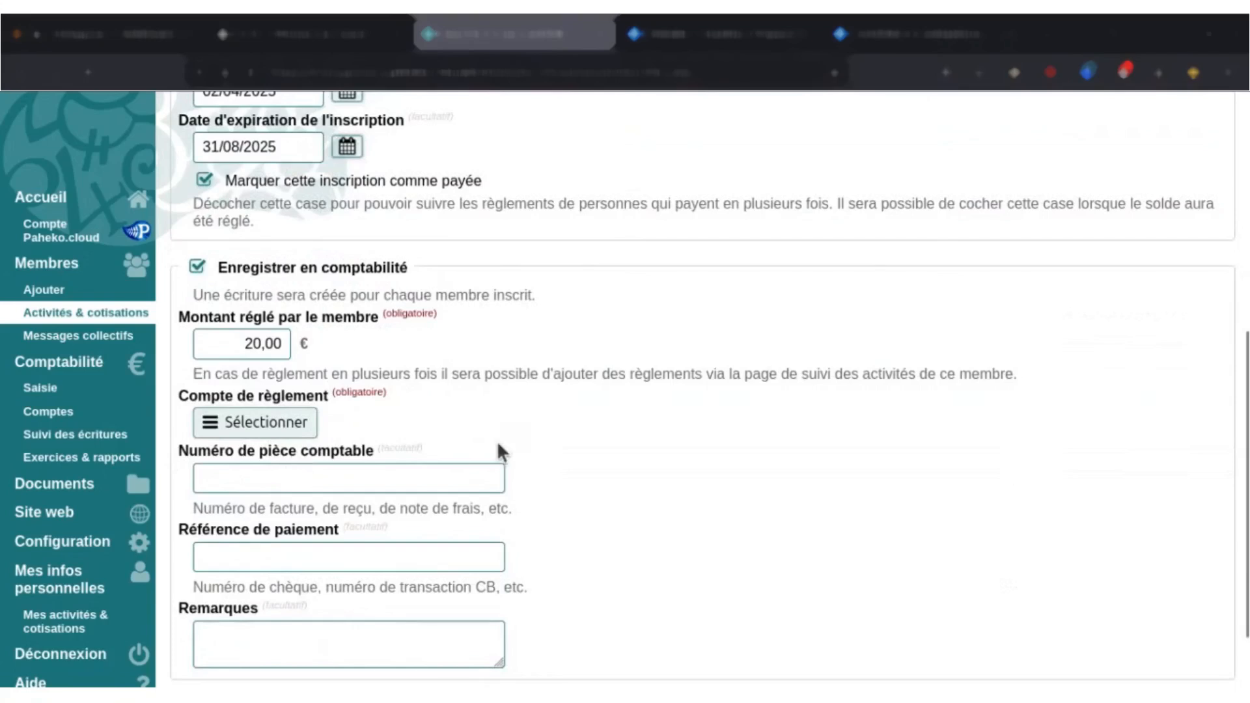
pyautogui.scroll(2, 498, 436)
pyautogui.scroll(5, 1248, 417)
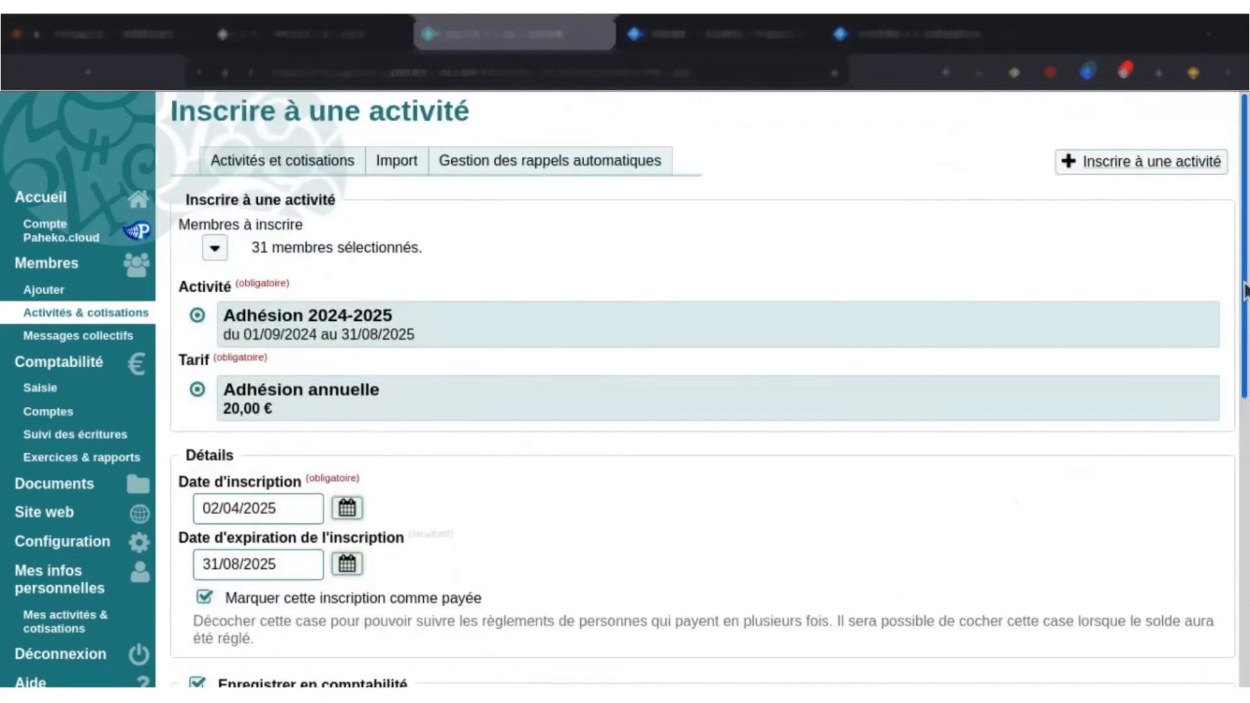
# Expand the list of selected members and remove the second-to-last member from the enrolment.
pyautogui.click(330, 246)
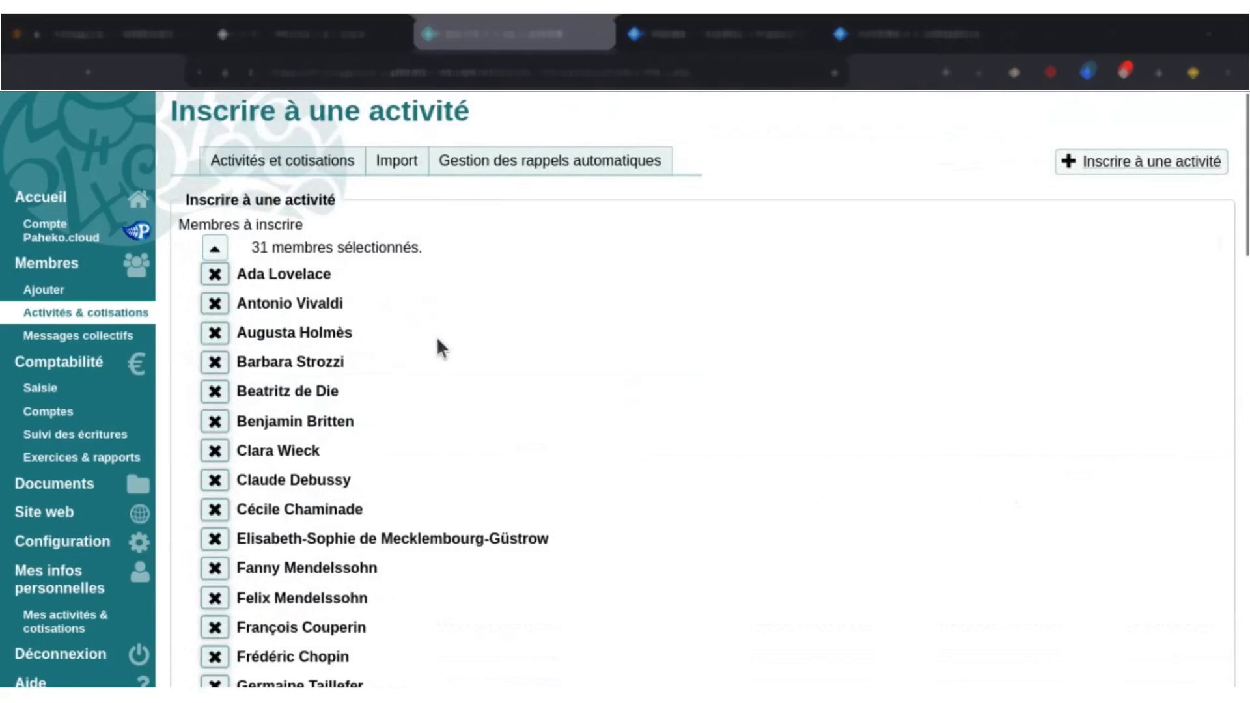
pyautogui.scroll(-2, 435, 342)
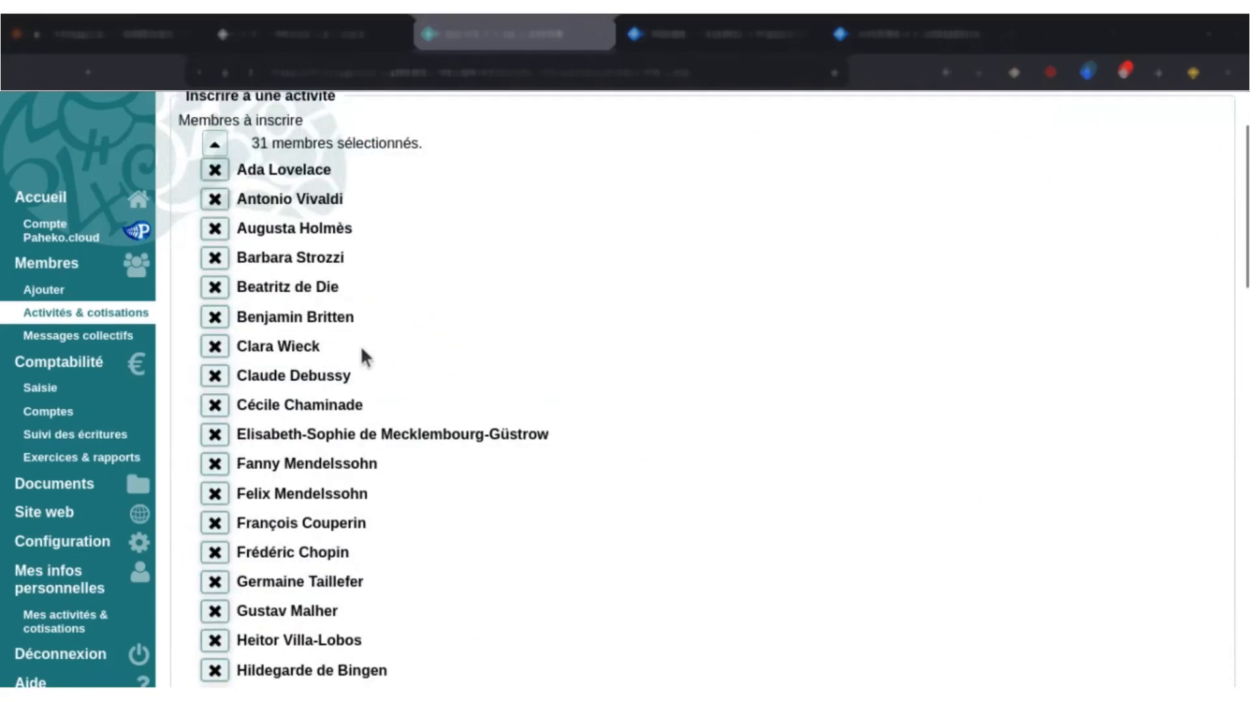
pyautogui.scroll(-2, 314, 362)
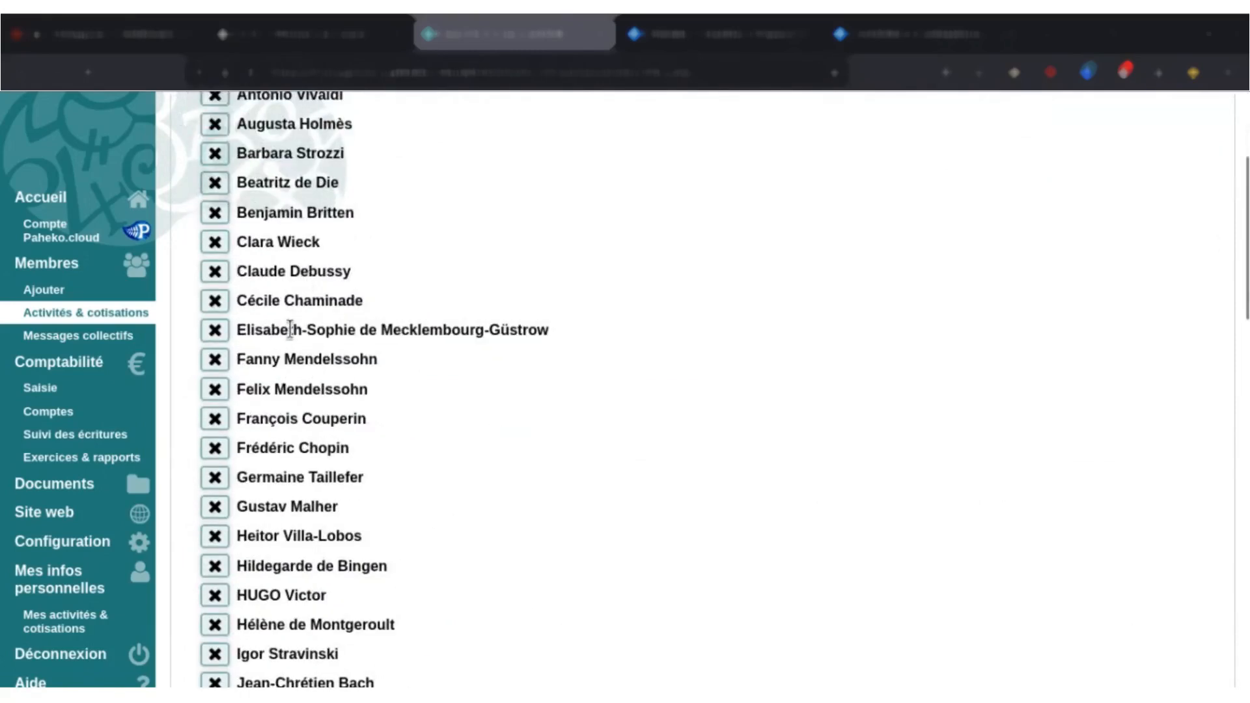
pyautogui.scroll(-6, 274, 414)
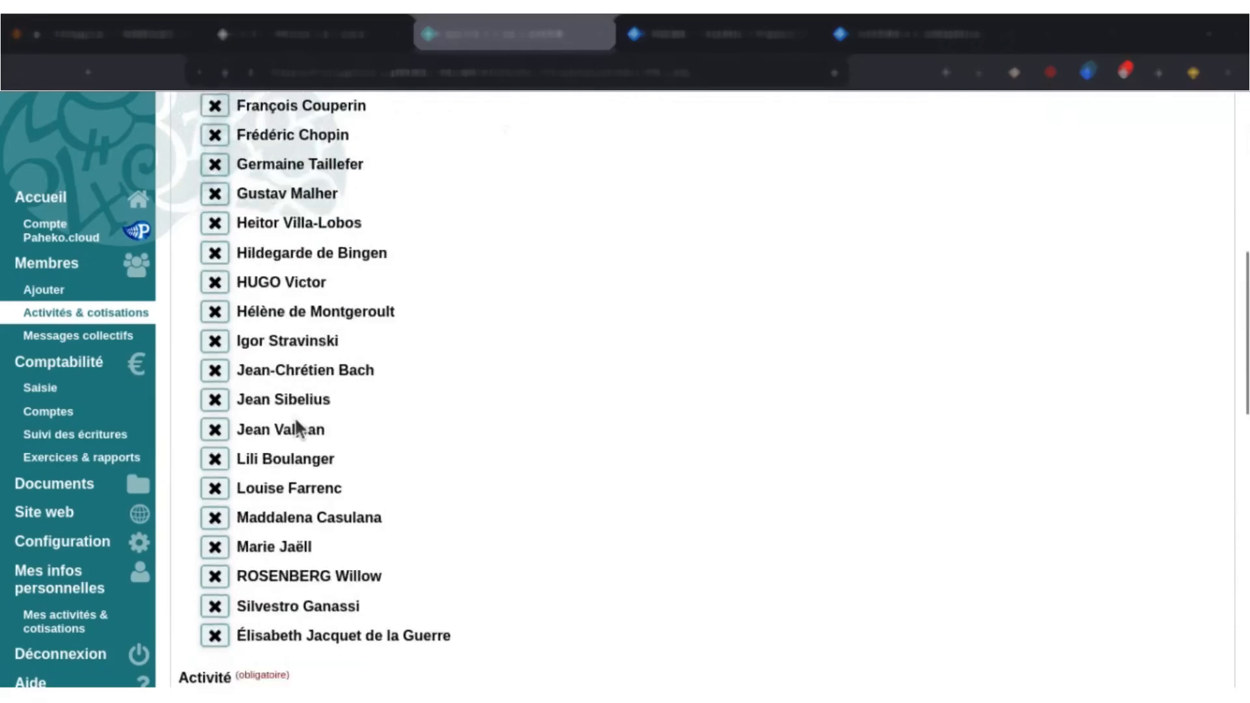
pyautogui.scroll(-2, 251, 544)
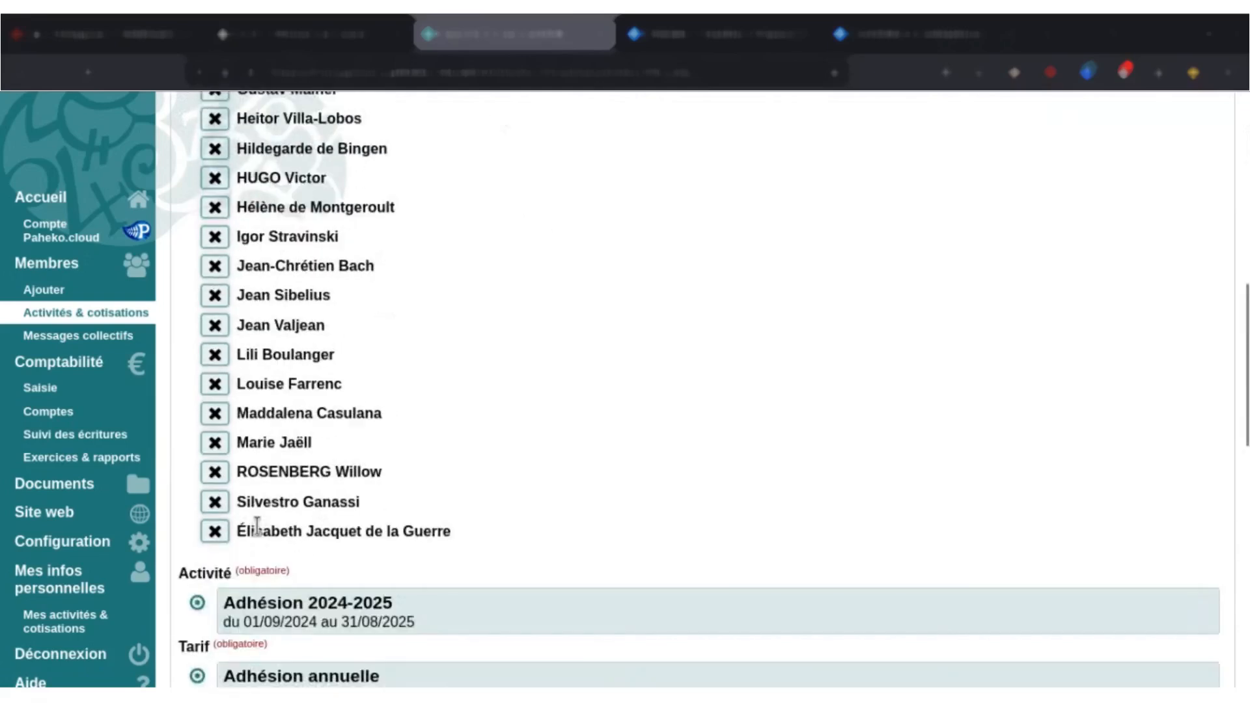
pyautogui.click(216, 505)
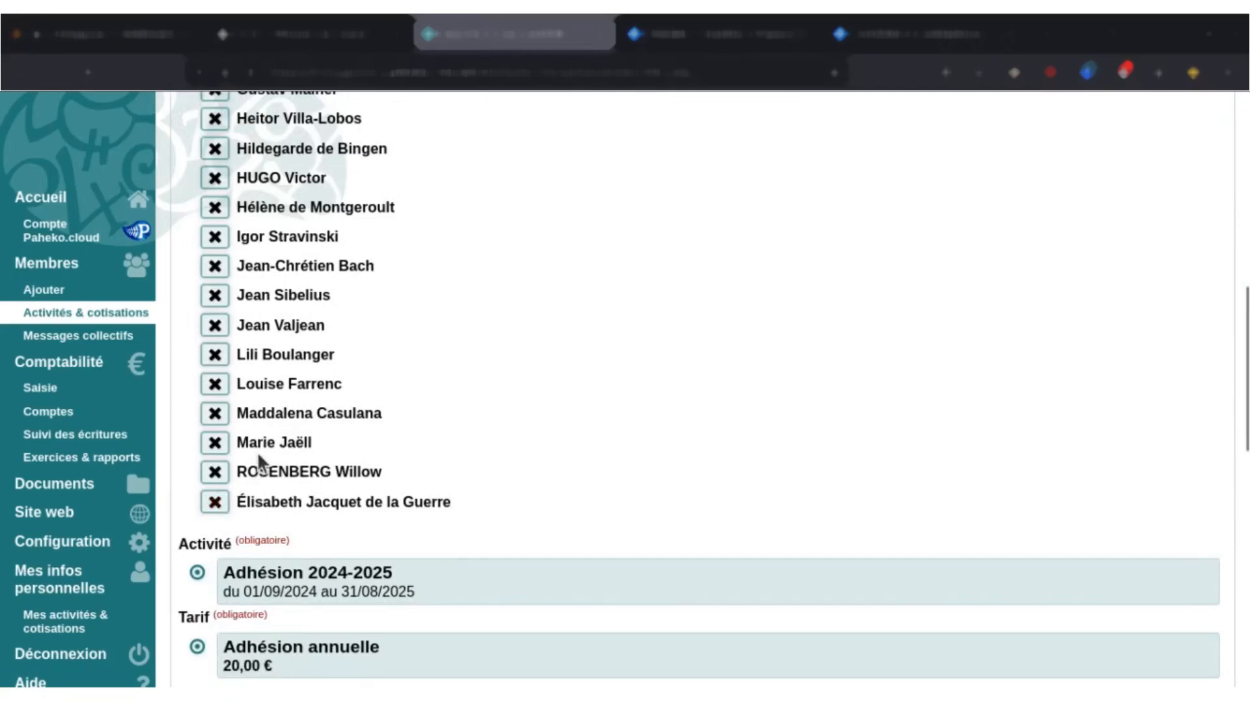
# Review the remaining members, the selected activity and tariff, and the payment and accounting options of the enrolment.
pyautogui.scroll(-2, 247, 462)
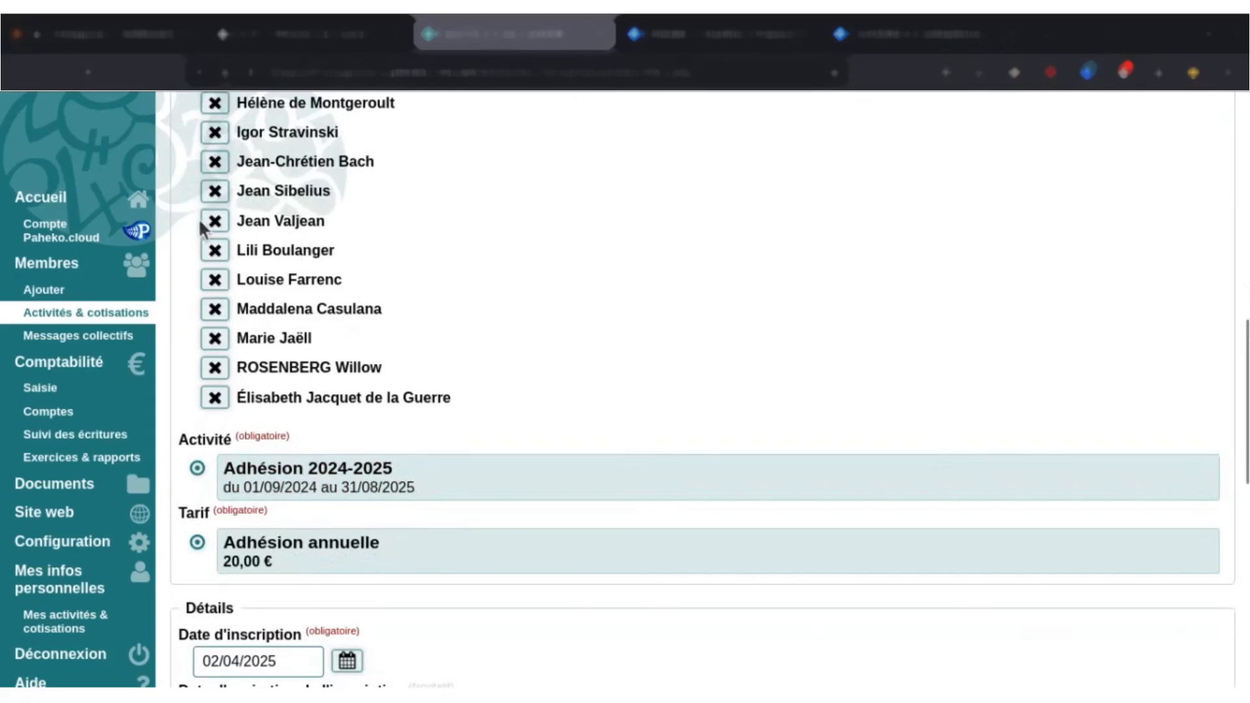
pyautogui.scroll(-2, 344, 273)
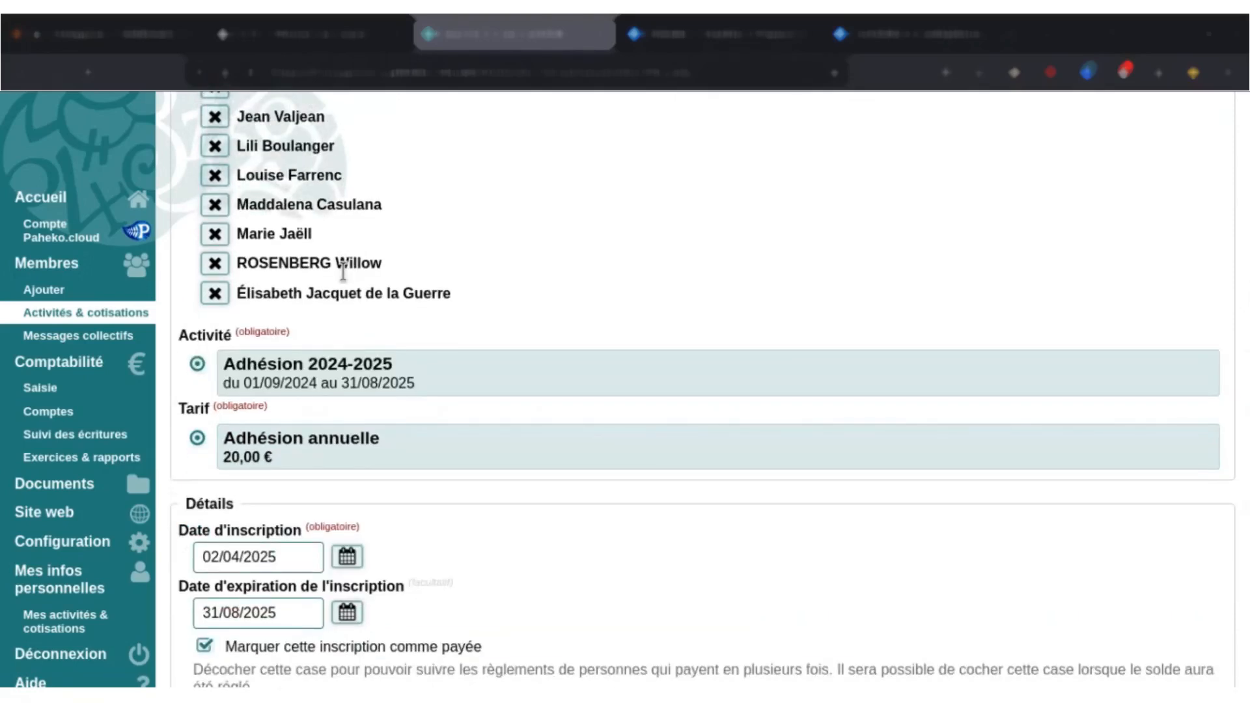
pyautogui.moveTo(1246, 386); pyautogui.dragTo(1248, 429)
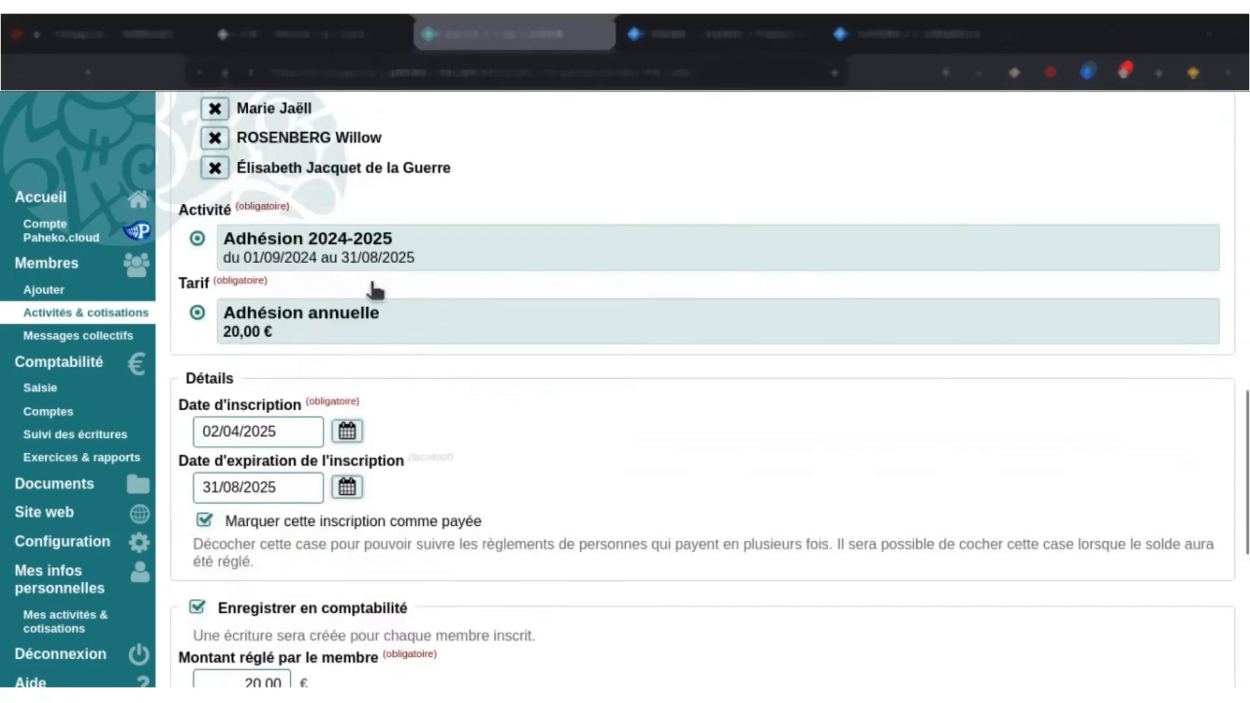
pyautogui.scroll(-3, 376, 291)
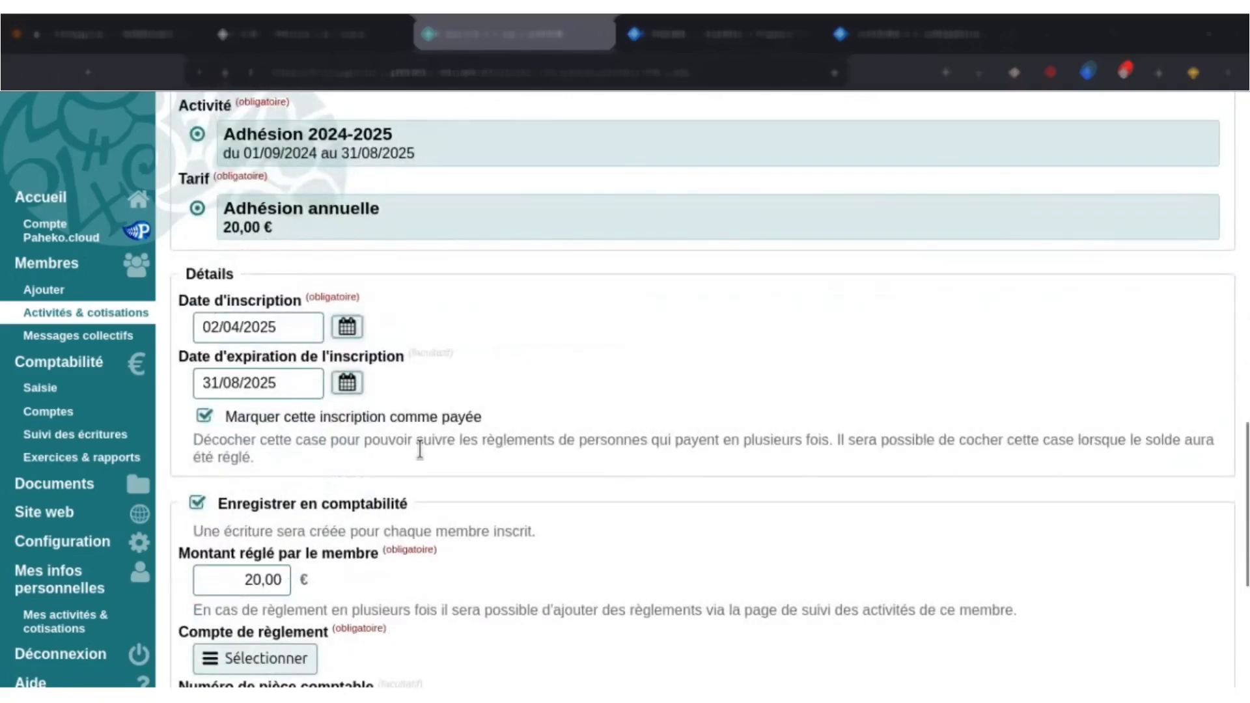
pyautogui.moveTo(1244, 465); pyautogui.dragTo(1245, 539)
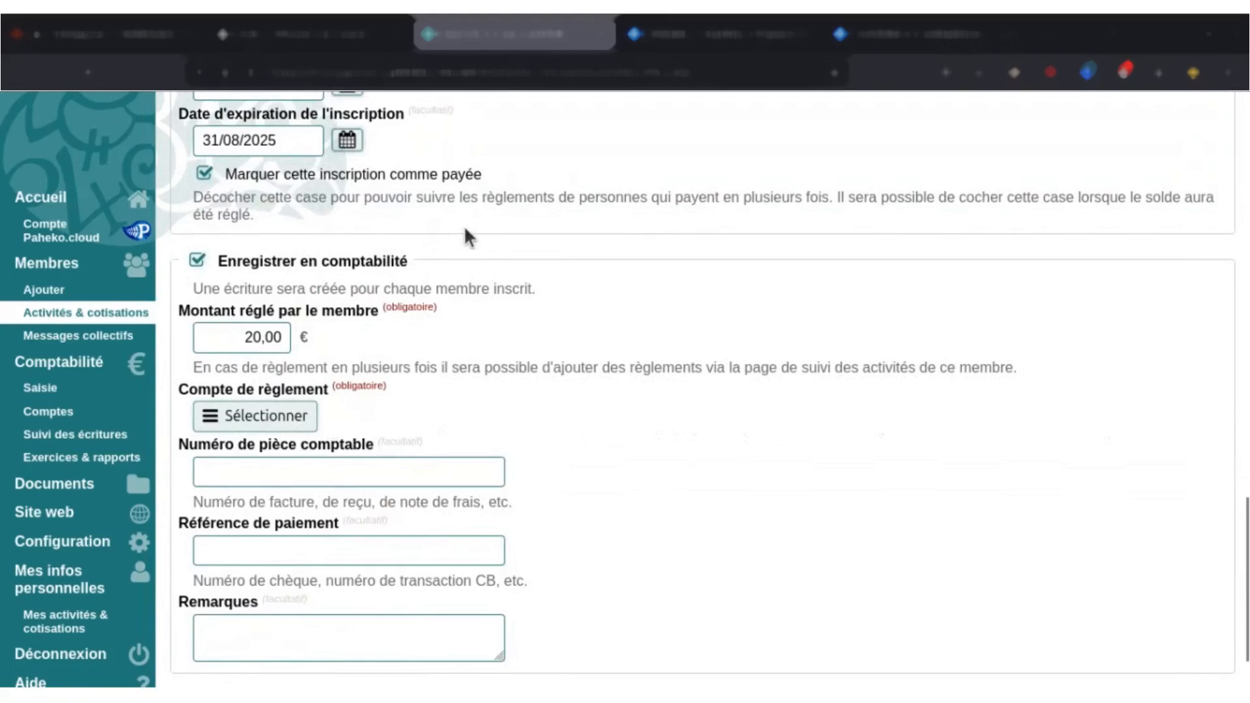
pyautogui.moveTo(1246, 547); pyautogui.dragTo(1244, 381)
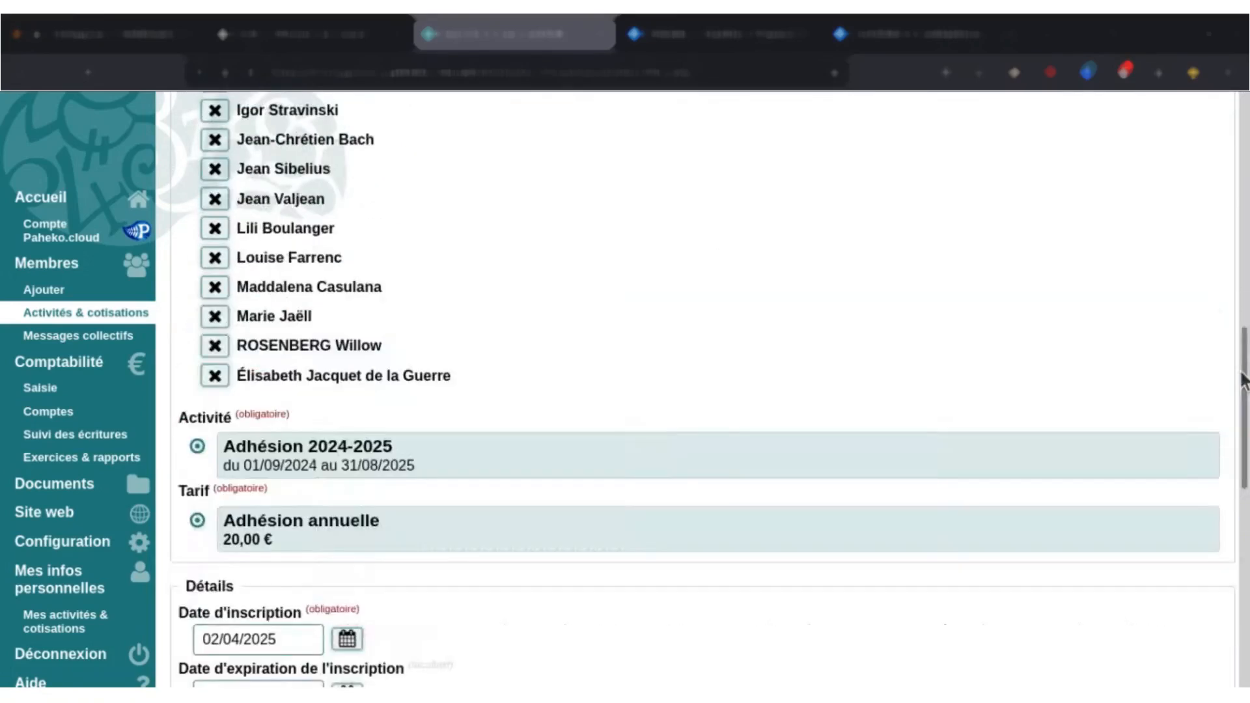
pyautogui.click(299, 539)
pyautogui.scroll(-2, 340, 530)
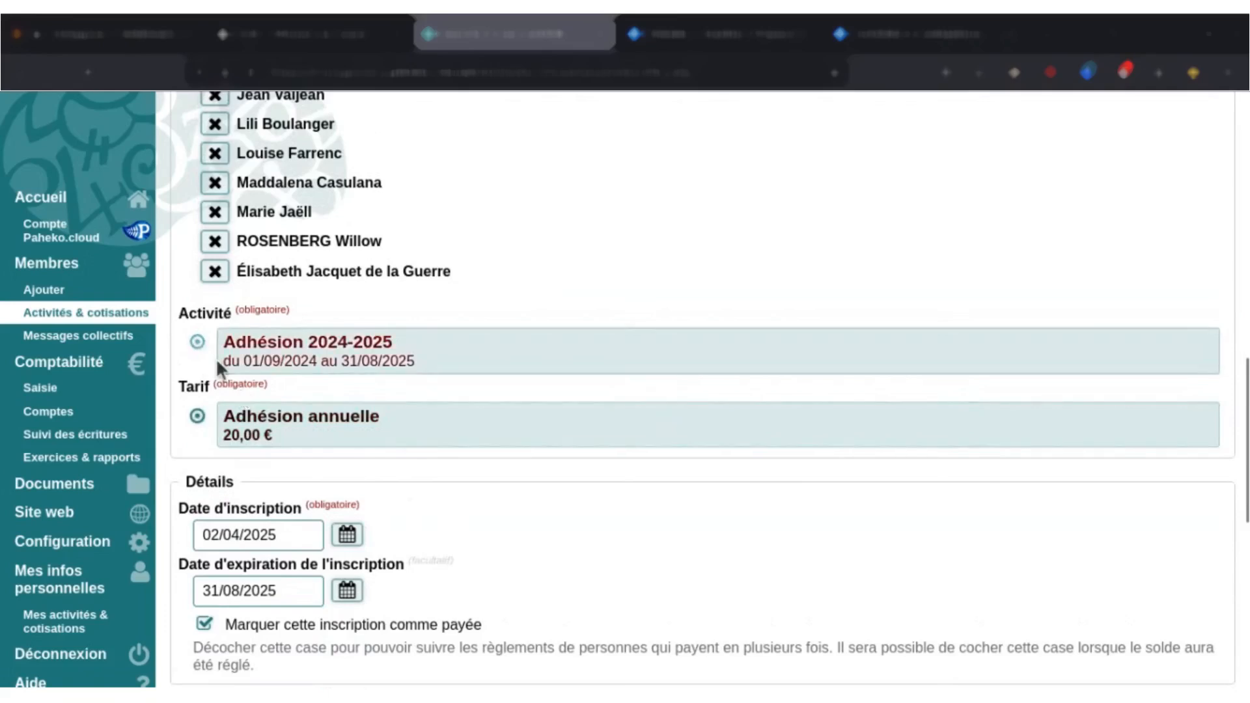
# Set the enrolment date to 02/09/2024.
pyautogui.scroll(-2, 412, 443)
pyautogui.scroll(-2, 411, 444)
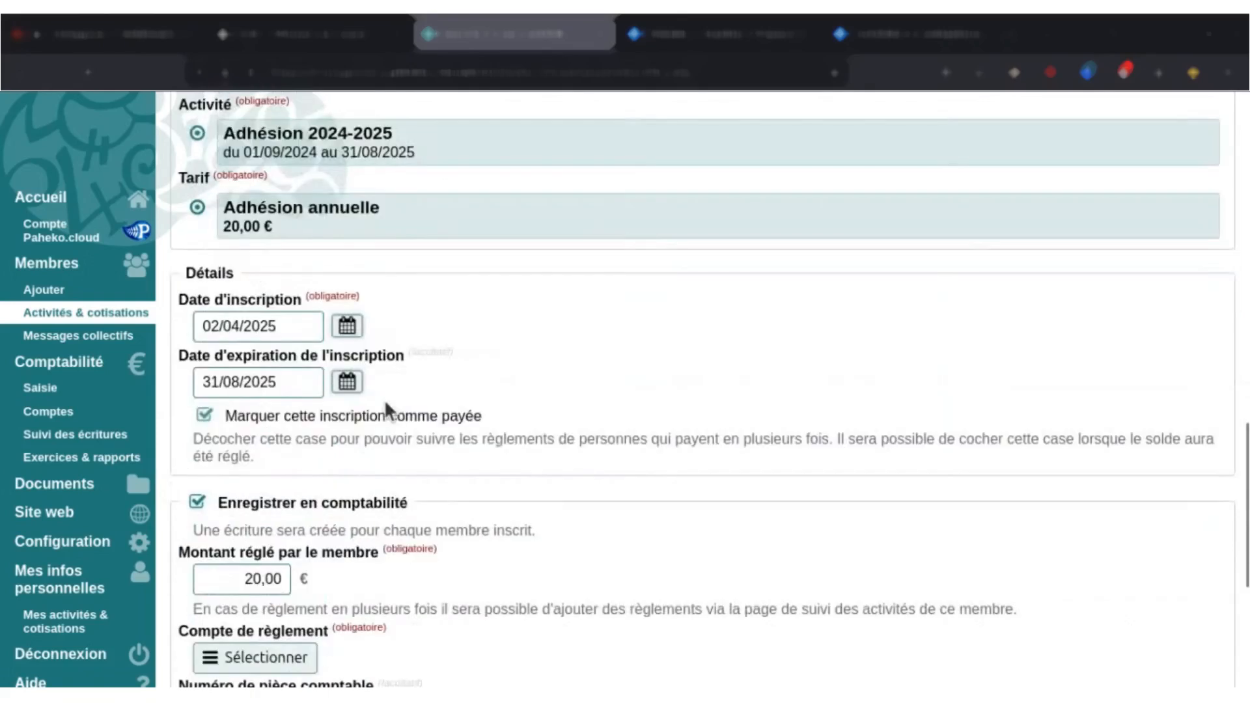
pyautogui.click(347, 326)
pyautogui.click(350, 364)
pyautogui.click(351, 364)
pyautogui.click(351, 364)
pyautogui.click(351, 364)
pyautogui.click(351, 364)
pyautogui.click(351, 364)
pyautogui.click(346, 370)
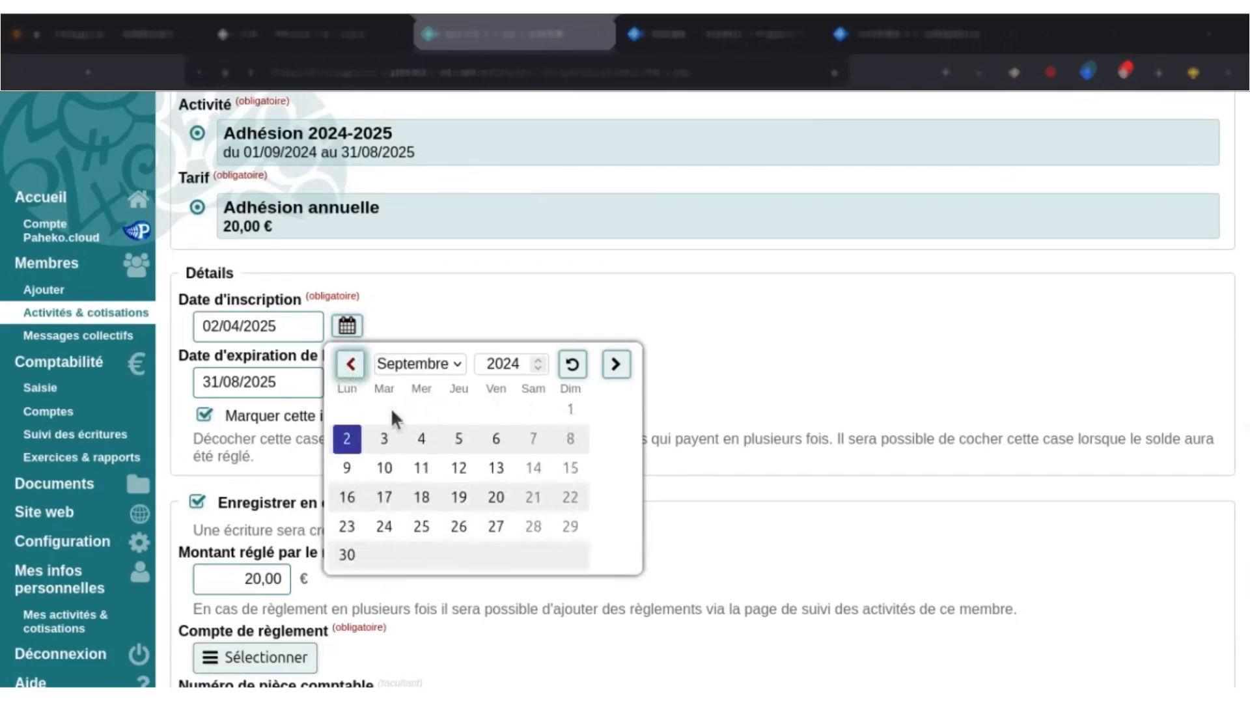
pyautogui.click(350, 440)
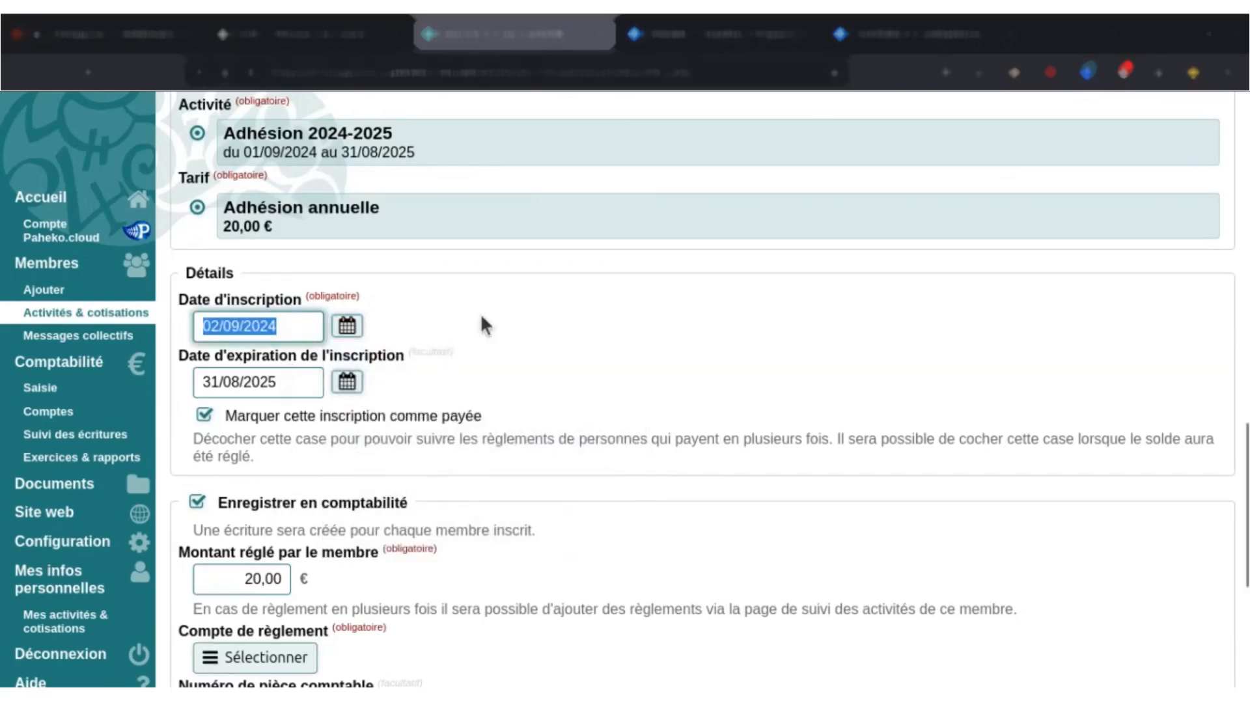
# Check the amount paid by the member and choose 512A — Compte courant as the settlement account.
pyautogui.scroll(-2, 508, 345)
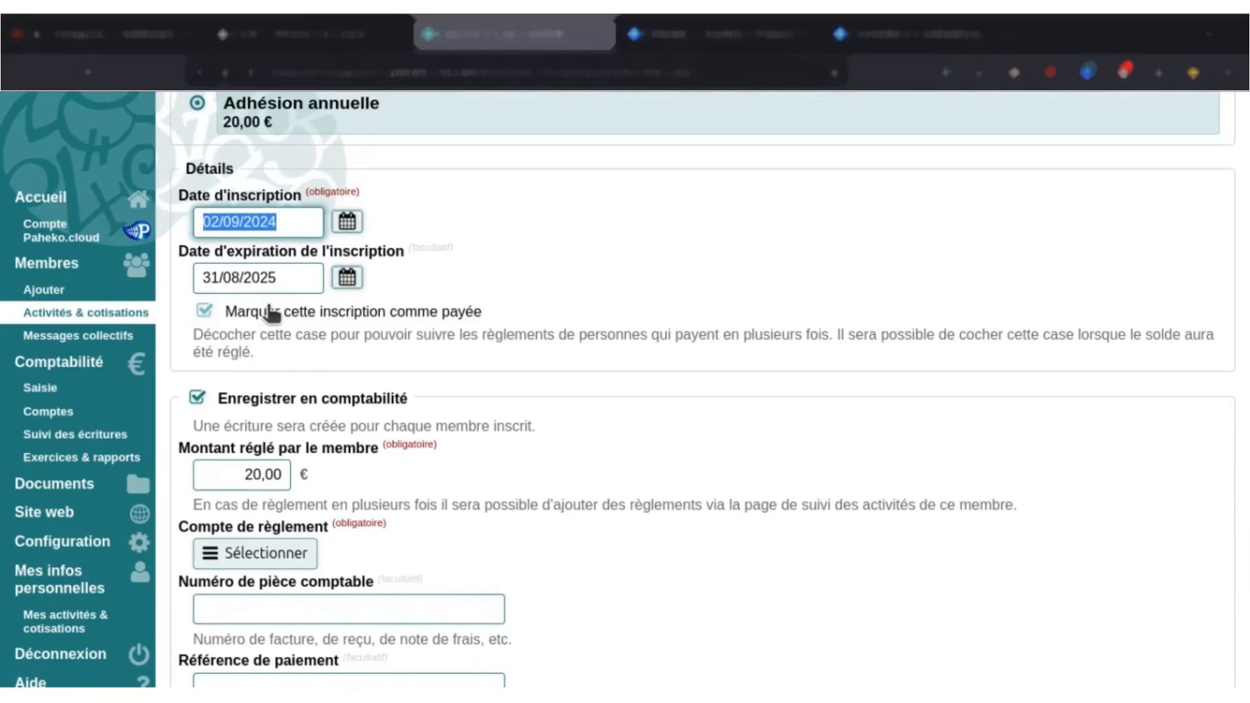
pyautogui.doubleClick(245, 475)
pyautogui.scroll(-2, 342, 477)
pyautogui.click(246, 370)
pyautogui.doubleClick(254, 370)
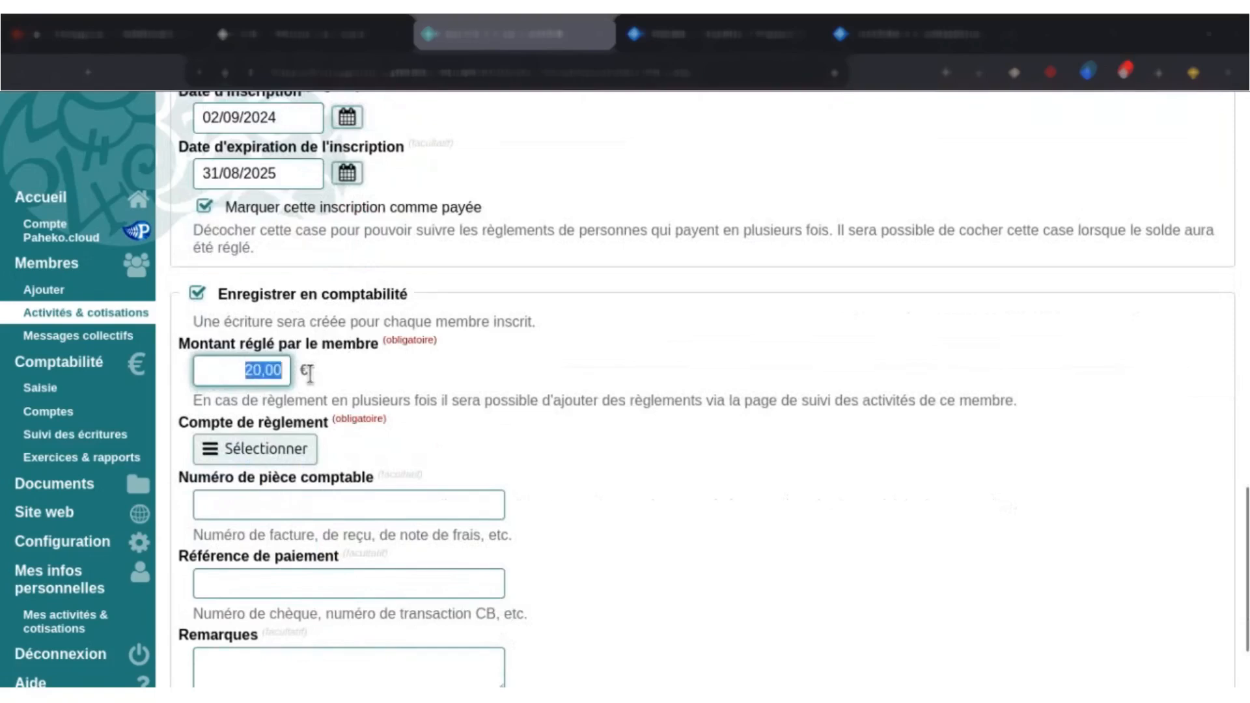
pyautogui.click(437, 378)
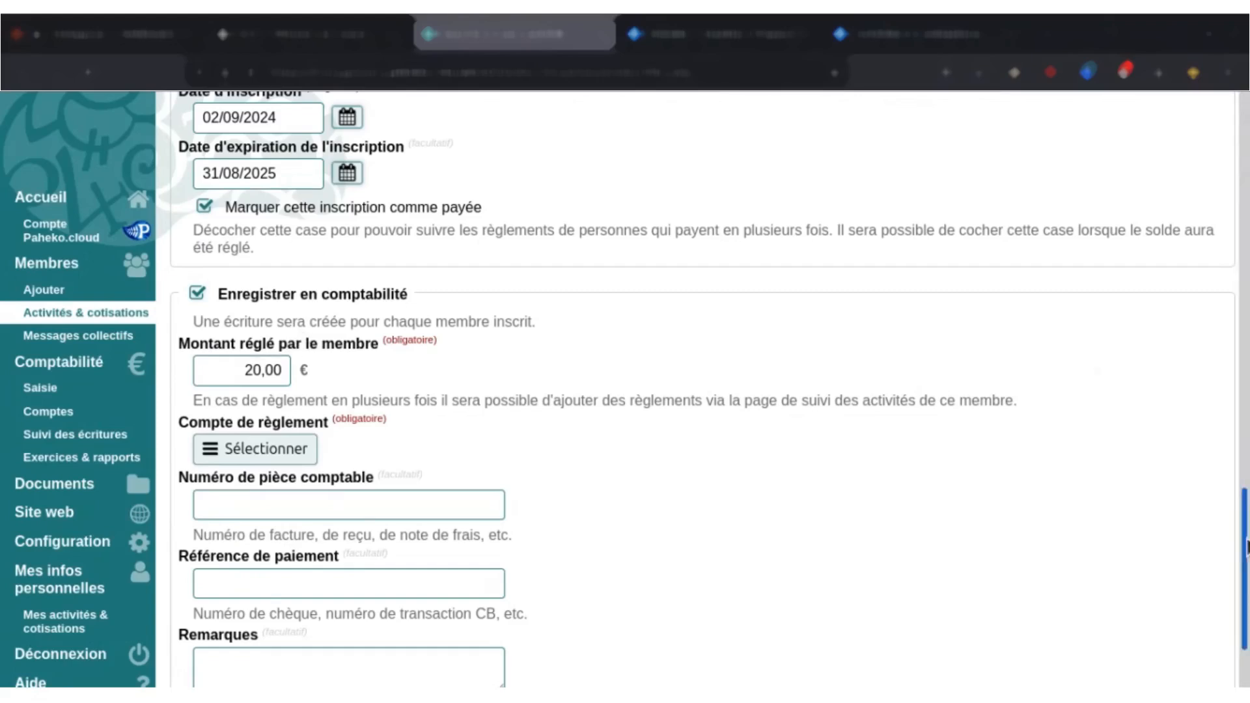
pyautogui.moveTo(1246, 547); pyautogui.dragTo(1247, 564)
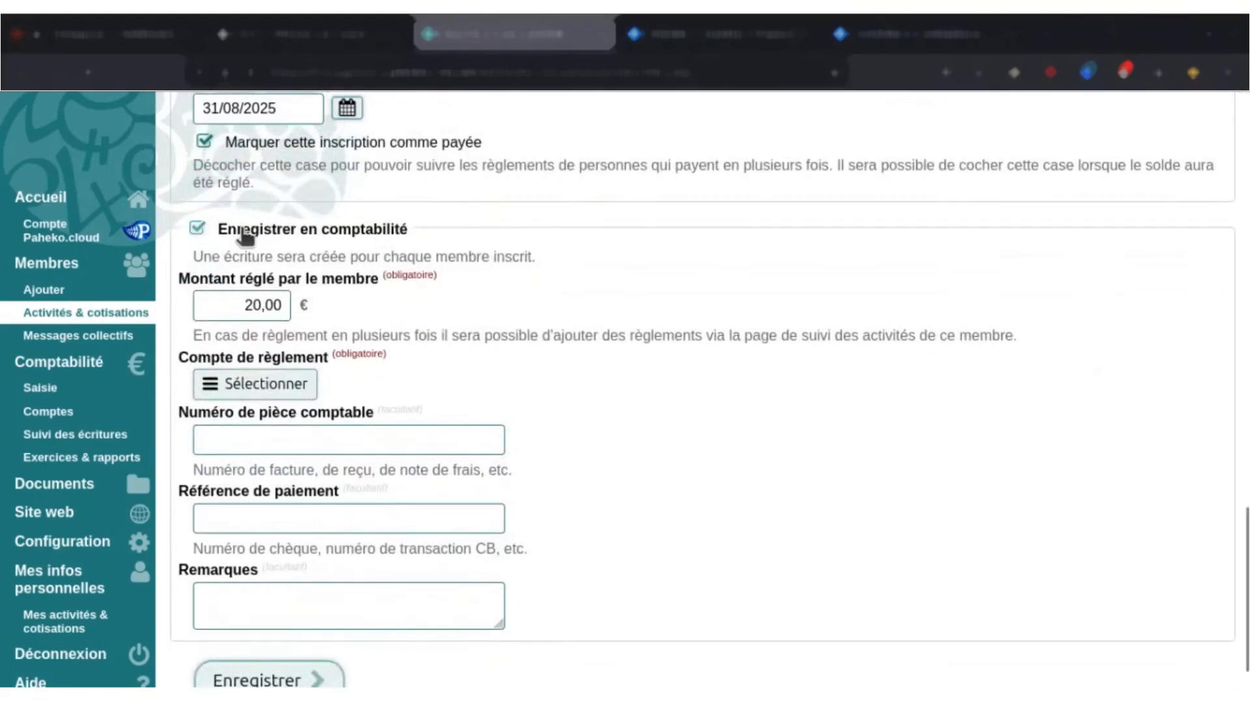
pyautogui.click(233, 306)
pyautogui.scroll(-1, 284, 339)
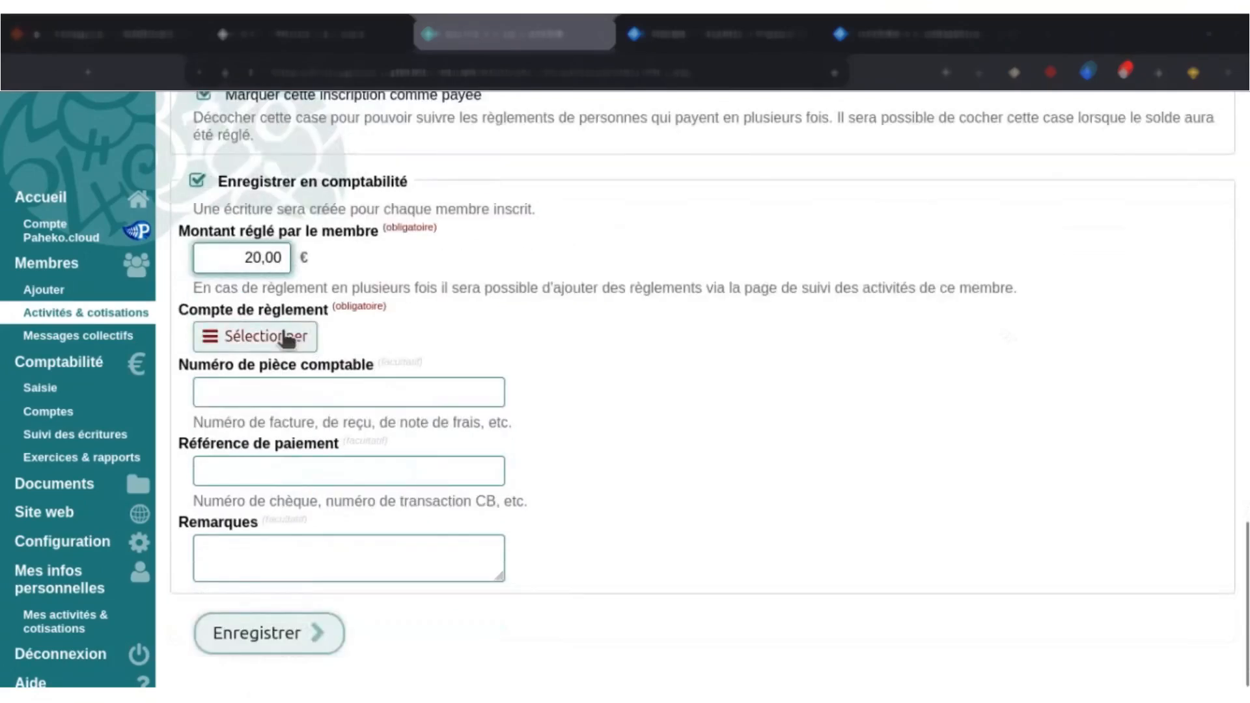
pyautogui.click(284, 339)
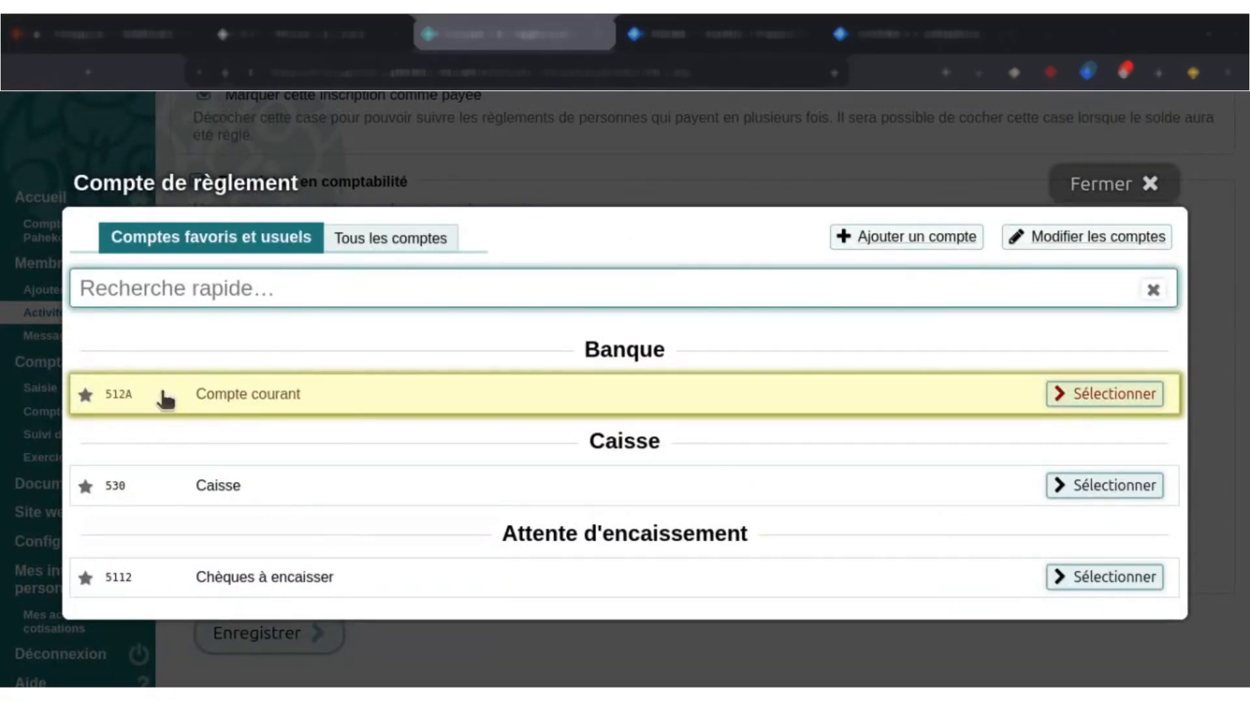
pyautogui.click(217, 399)
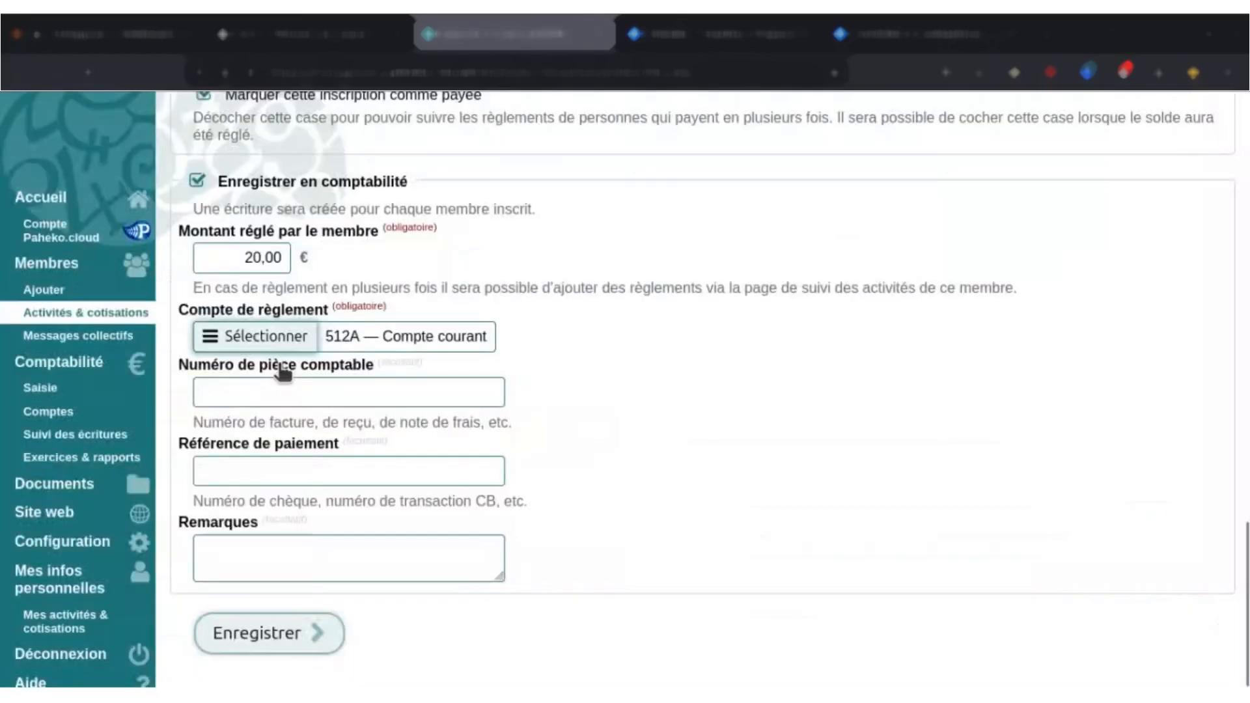
# Examine the optional accounting document number, payment reference and remarks fields without filling them in.
pyautogui.click(314, 394)
pyautogui.click(324, 472)
pyautogui.click(316, 539)
pyautogui.click(320, 392)
pyautogui.click(340, 470)
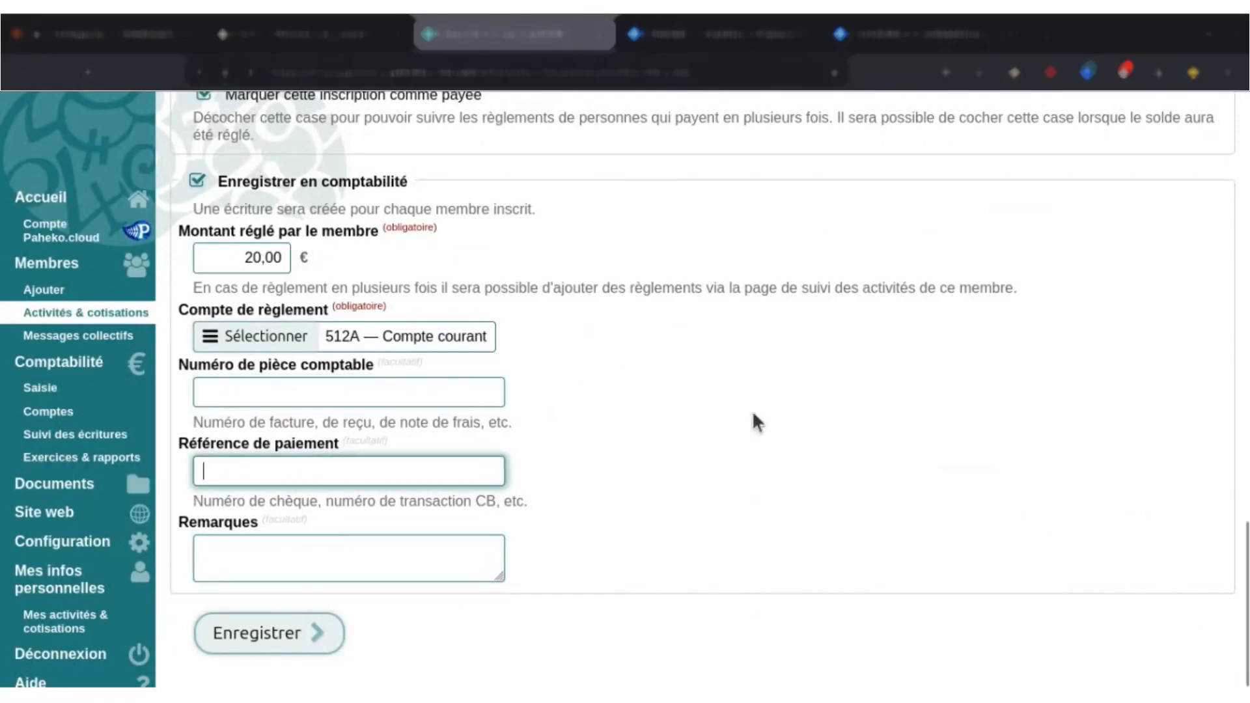
pyautogui.click(488, 383)
pyautogui.click(398, 480)
pyautogui.click(327, 469)
pyautogui.click(619, 522)
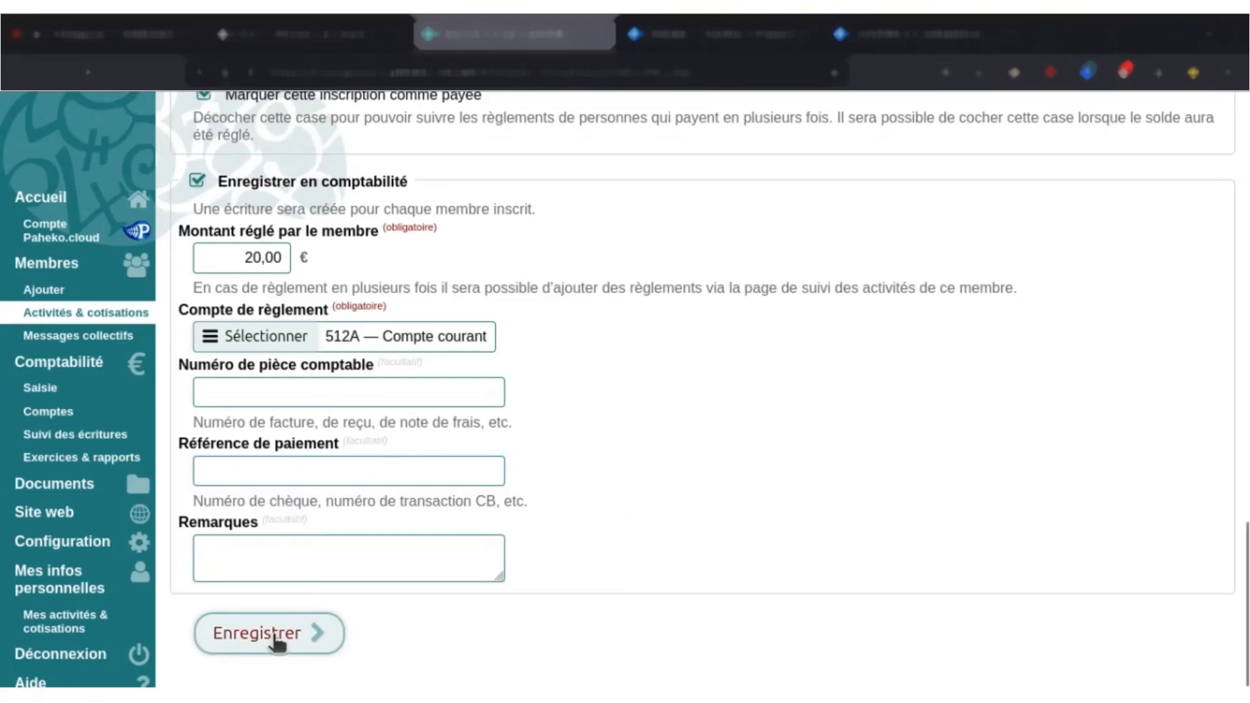
# Save the group enrolment and review the list of all members enrolled in Adhésion 2024-2025.
pyautogui.moveTo(1246, 640); pyautogui.dragTo(1249, 633)
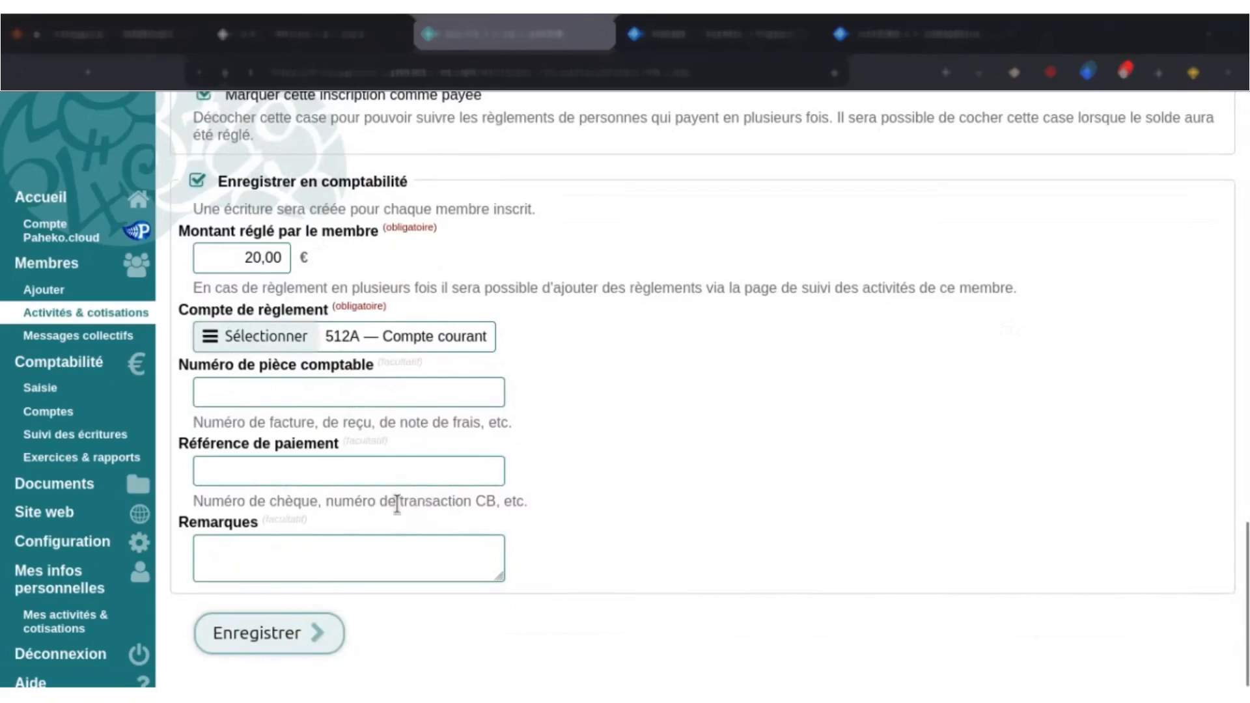
pyautogui.click(285, 628)
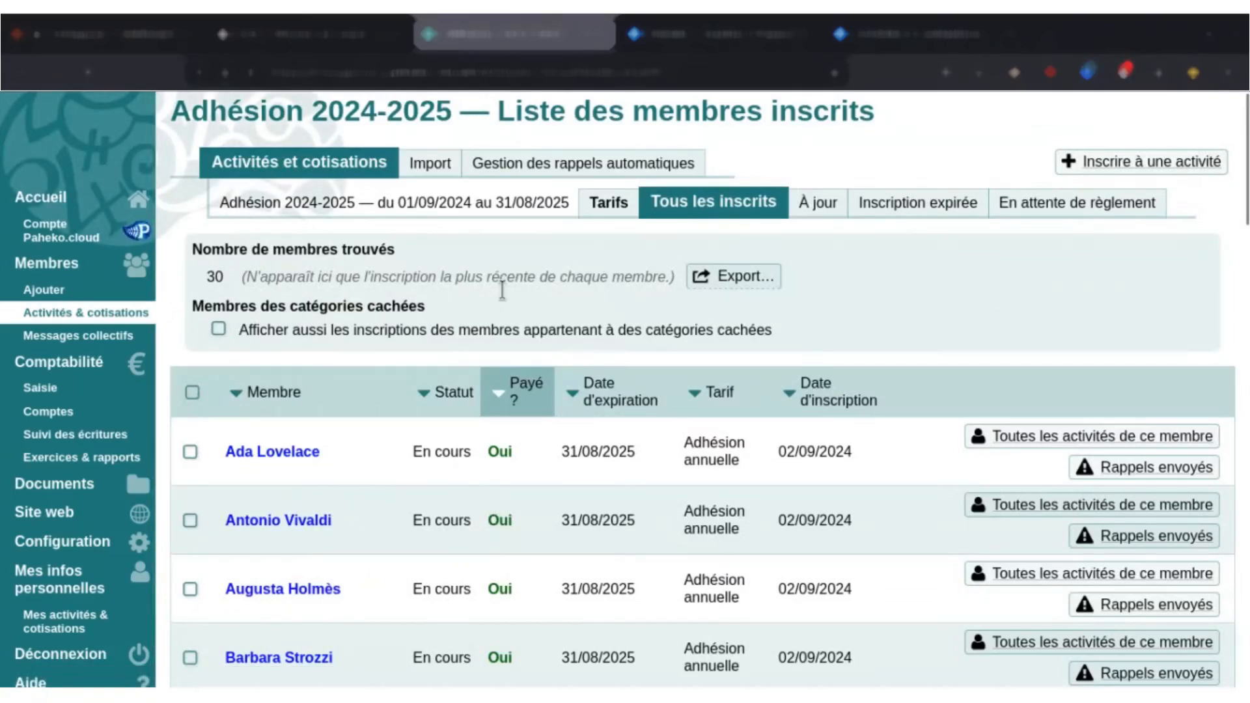
pyautogui.moveTo(196, 271); pyautogui.dragTo(229, 279)
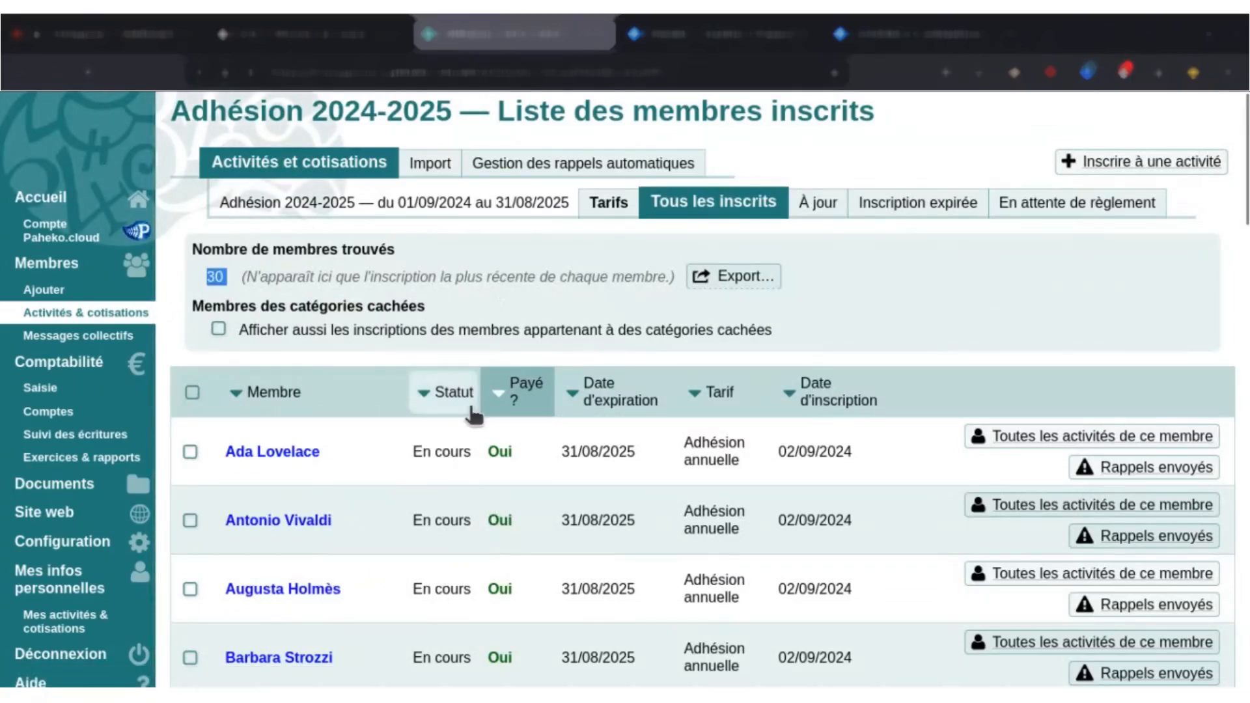
pyautogui.moveTo(220, 203); pyautogui.dragTo(355, 242)
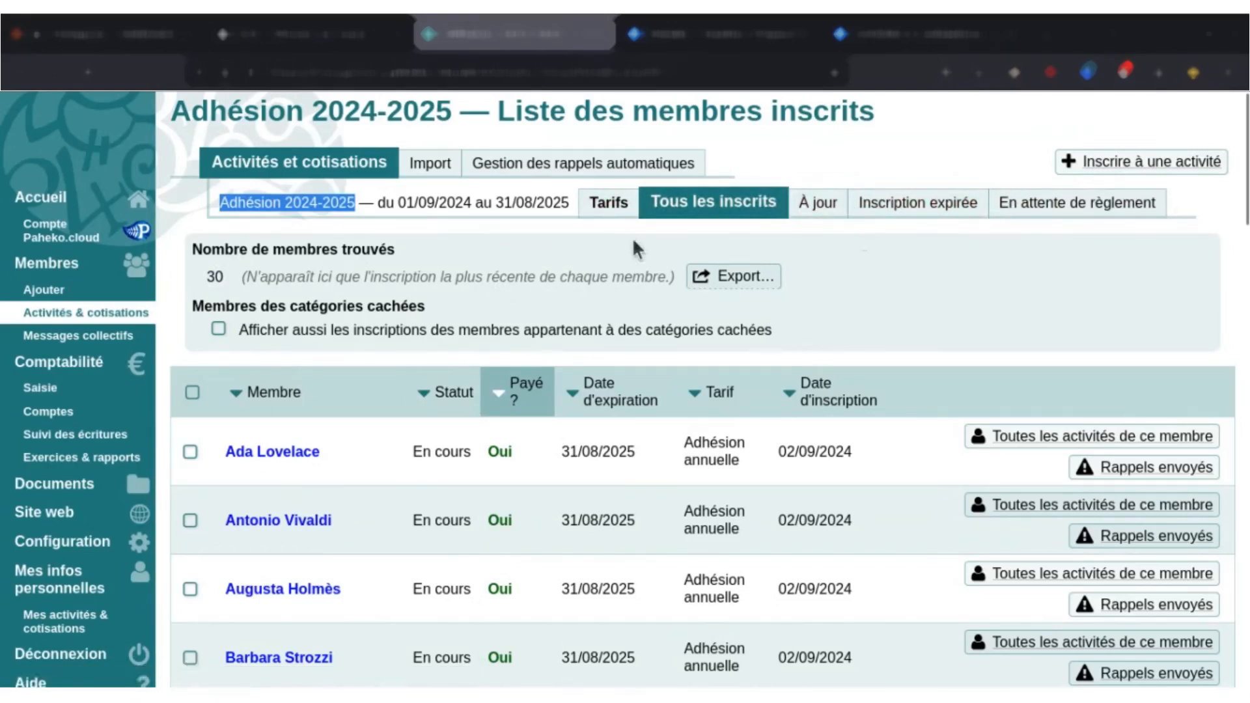
pyautogui.scroll(-2, 597, 233)
pyautogui.click(488, 350)
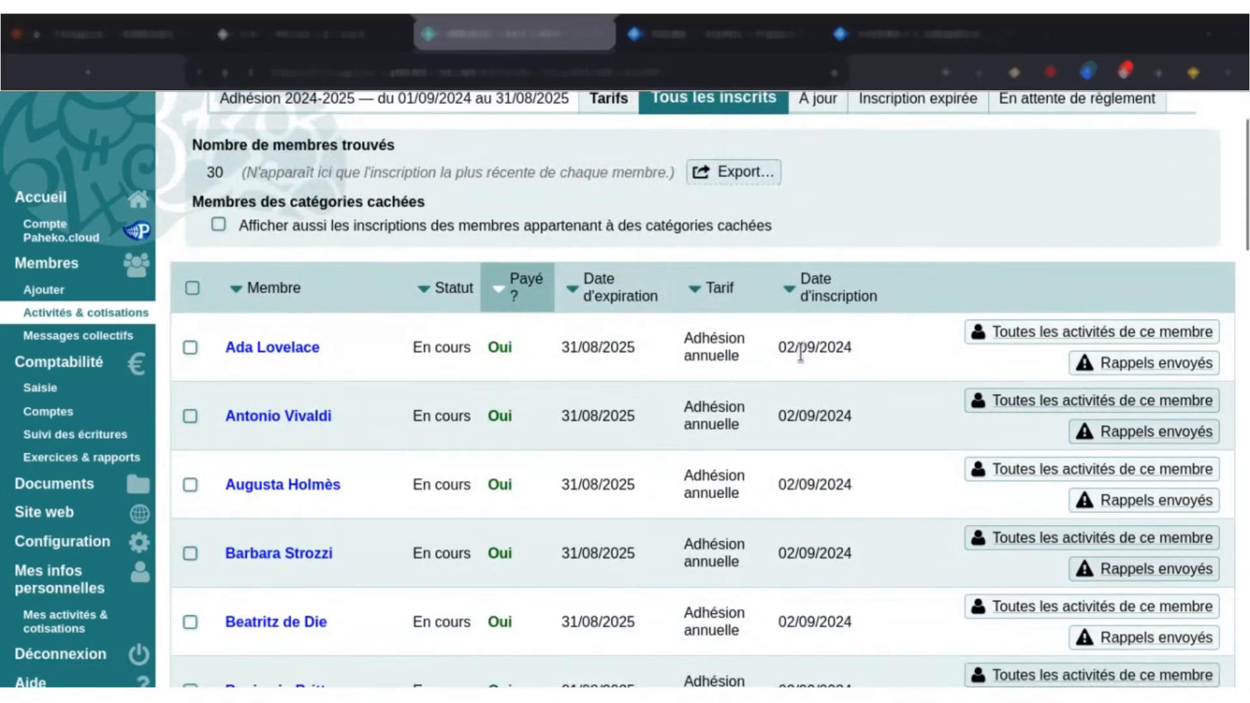
pyautogui.scroll(2, 393, 324)
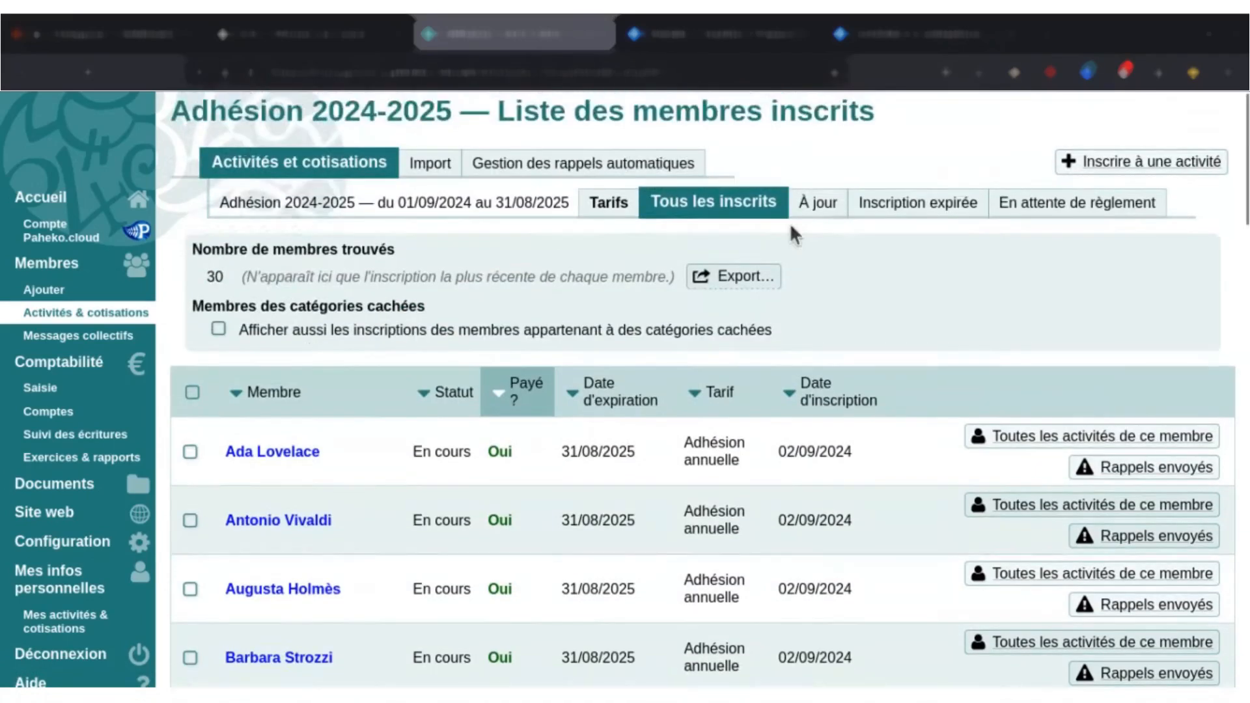
# Check the up-to-date, expired and awaiting-payment lists of the activity, and return to the list of all enrolled members.
pyautogui.click(819, 204)
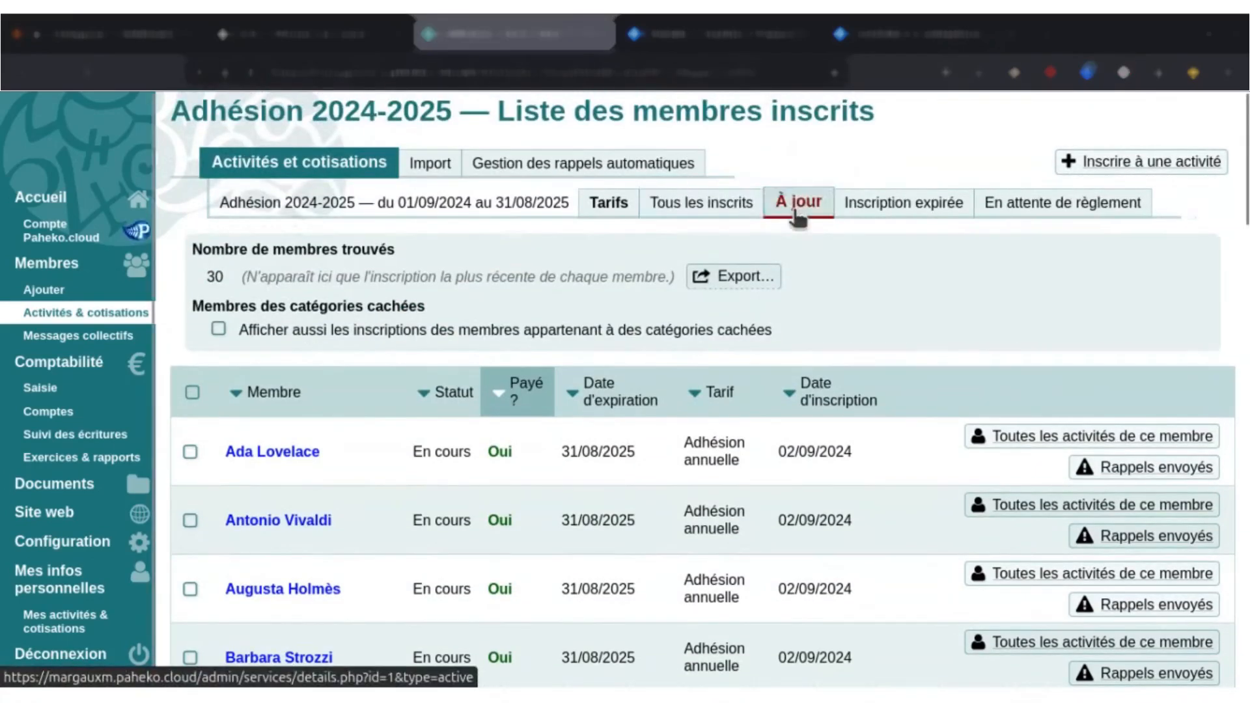
pyautogui.click(902, 215)
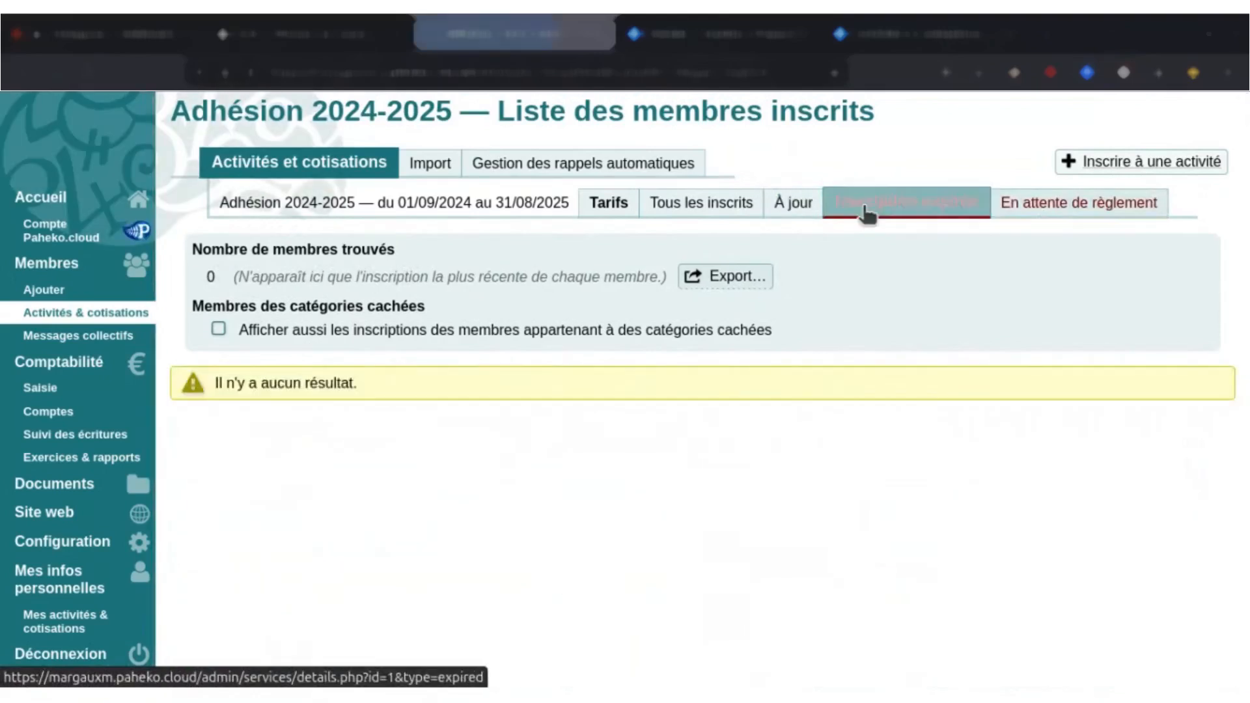
pyautogui.click(1018, 221)
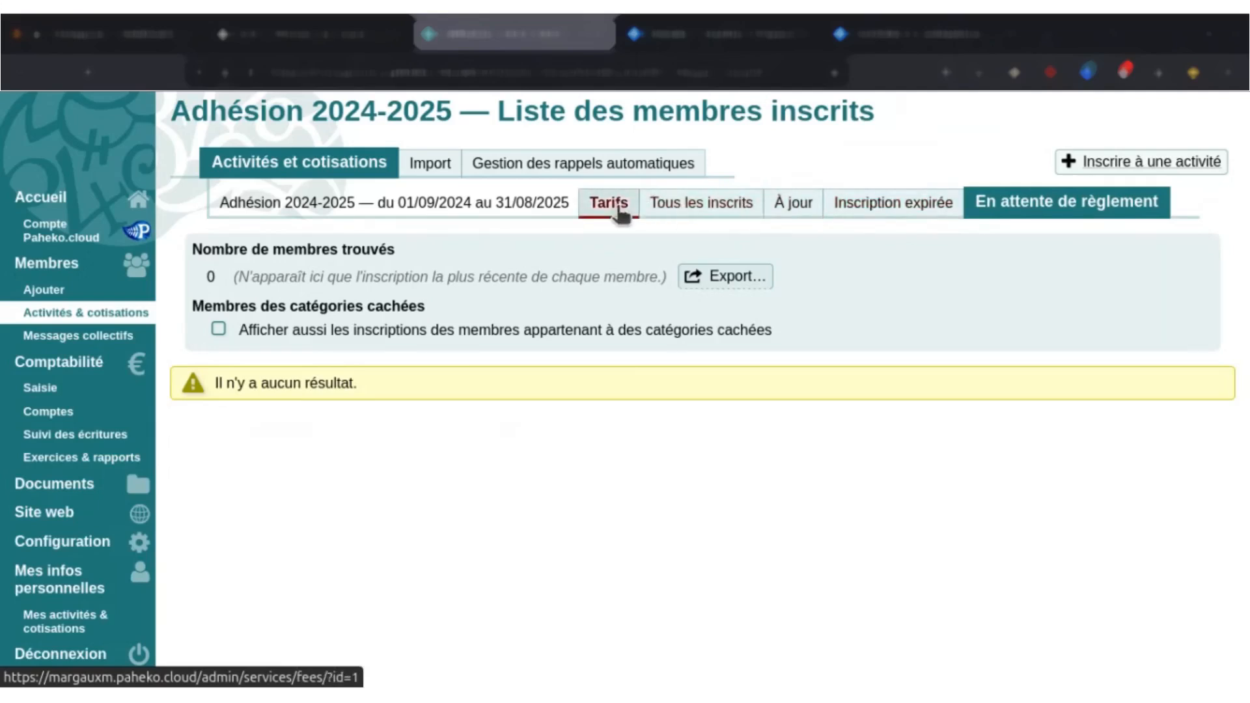
pyautogui.click(682, 220)
# Examine the export formats offered for the list of enrolled members.
pyautogui.click(703, 279)
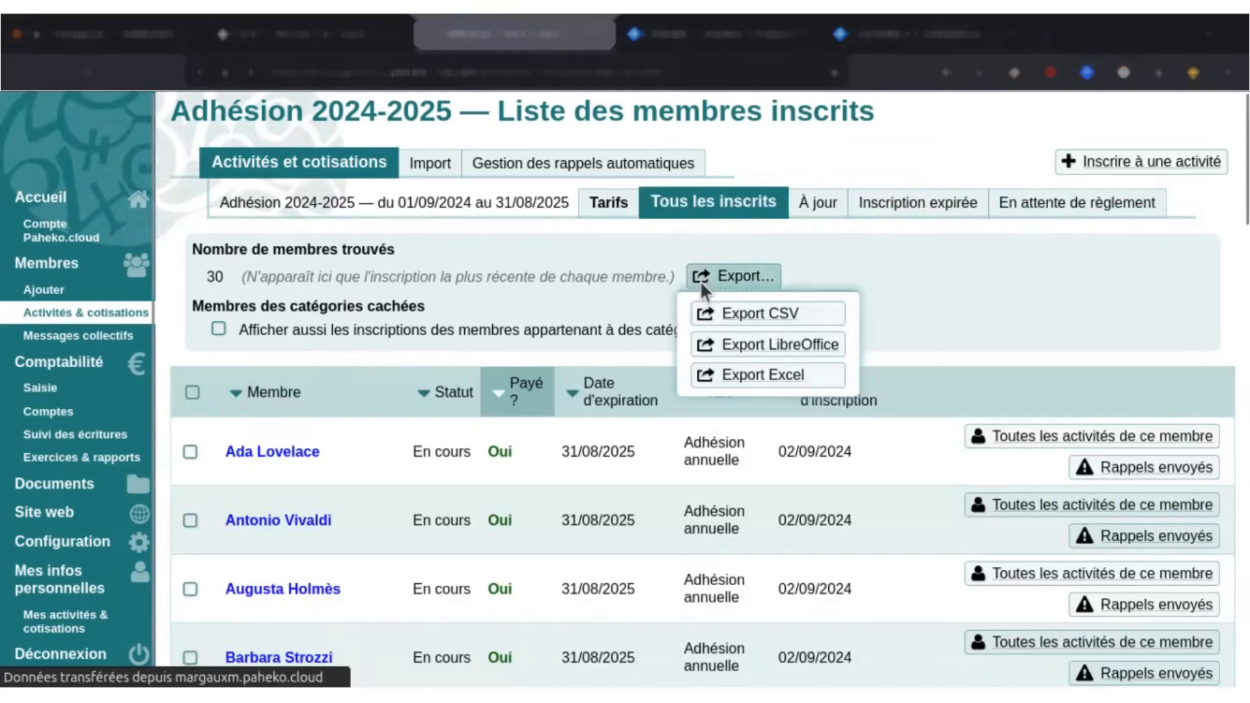
pyautogui.moveTo(1243, 174); pyautogui.dragTo(1241, 190)
pyautogui.scroll(2, 1095, 237)
pyautogui.click(702, 279)
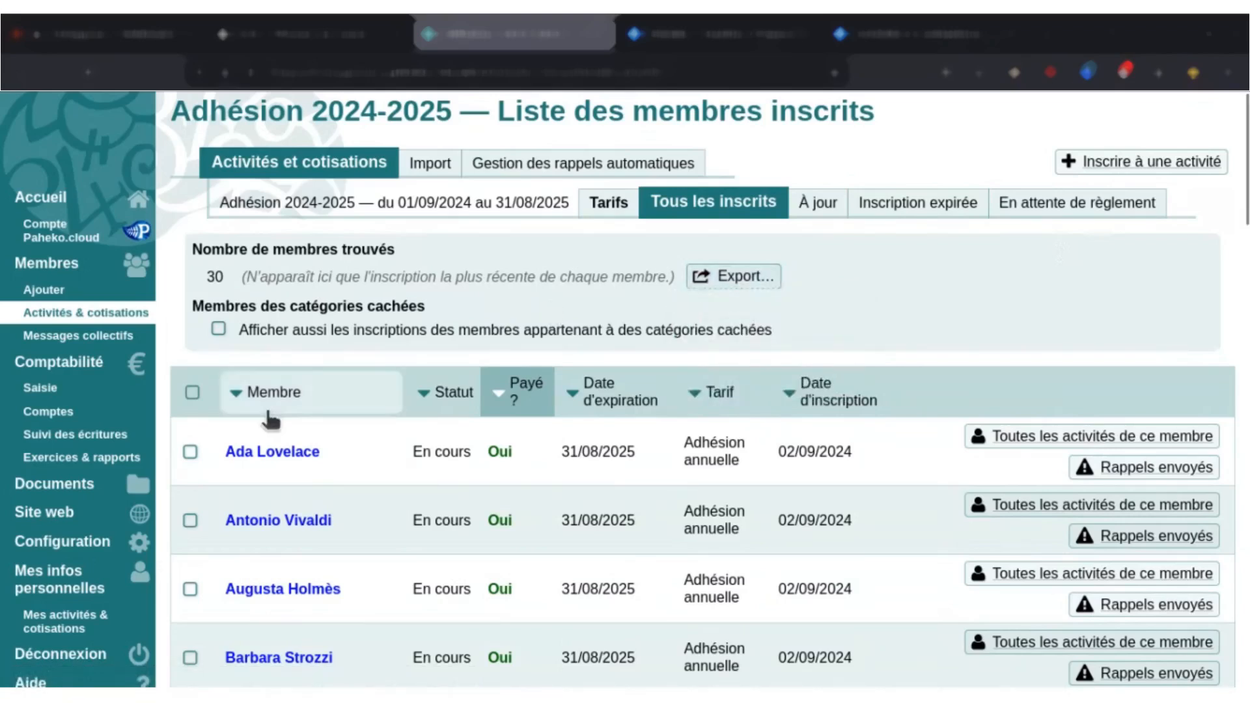
# Open the record of the first enrolled member and inspect the activity enrolments and the amount left to pay.
pyautogui.click(251, 455)
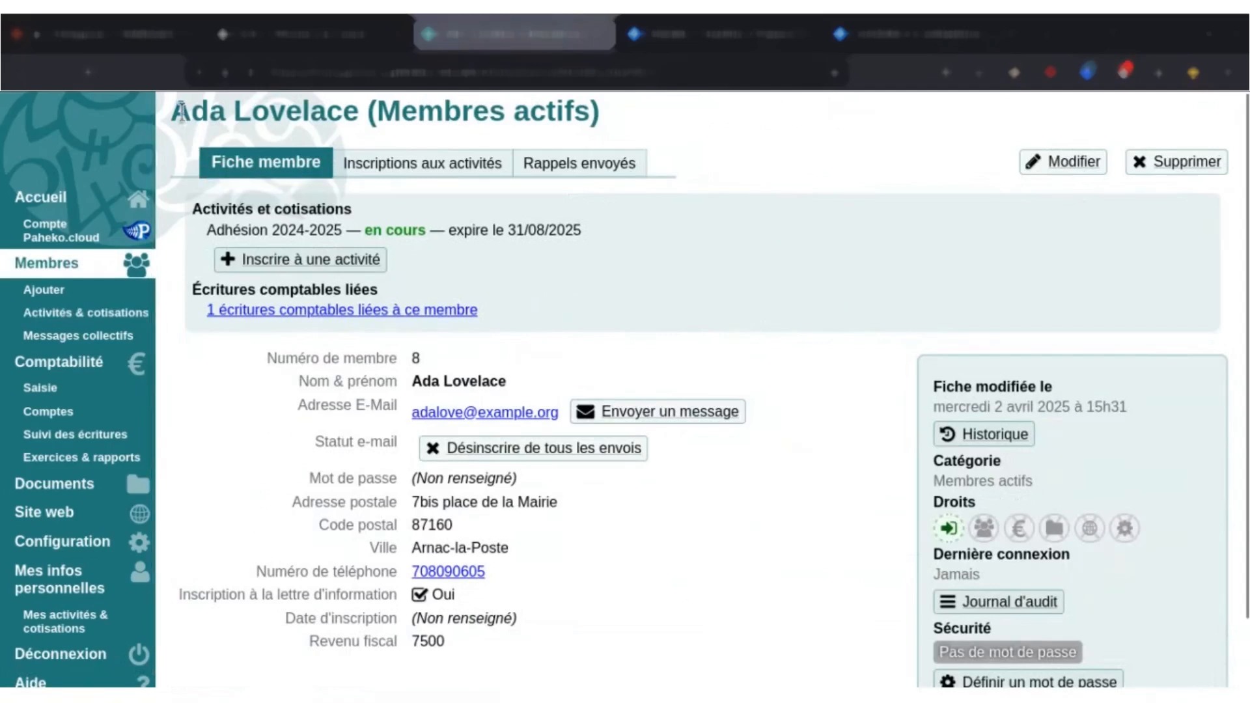
pyautogui.click(24, 73)
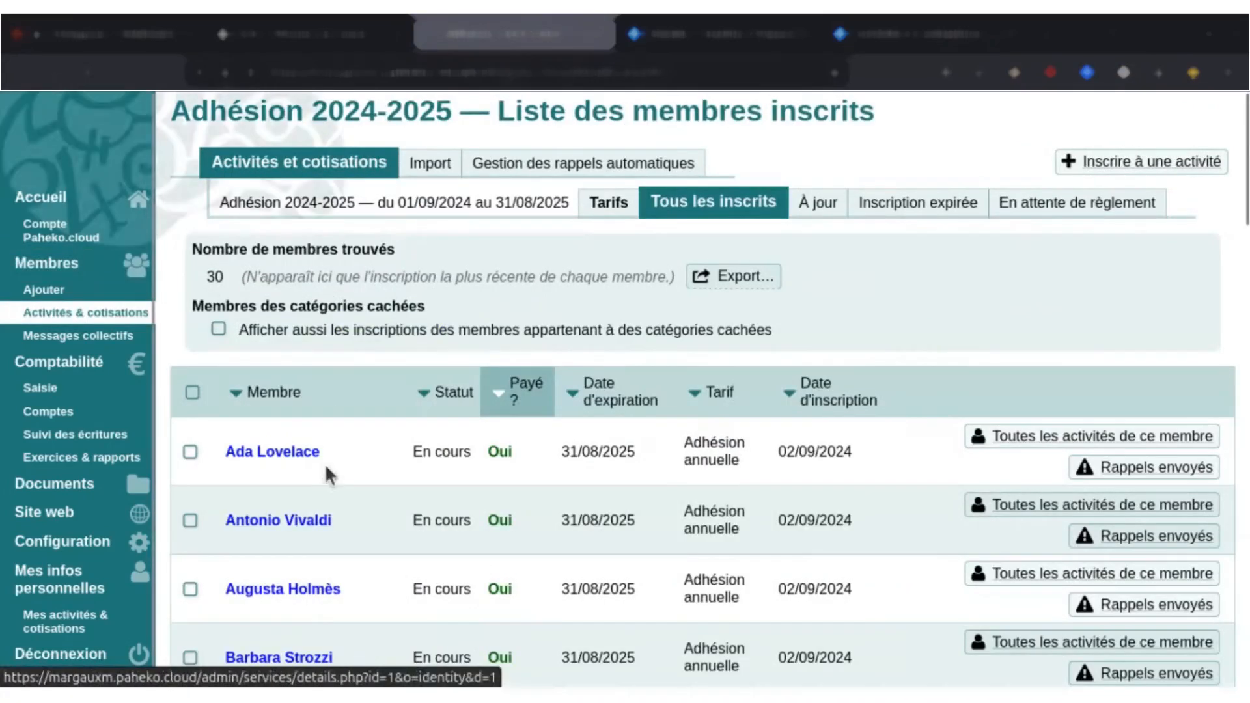
pyautogui.scroll(-2, 324, 463)
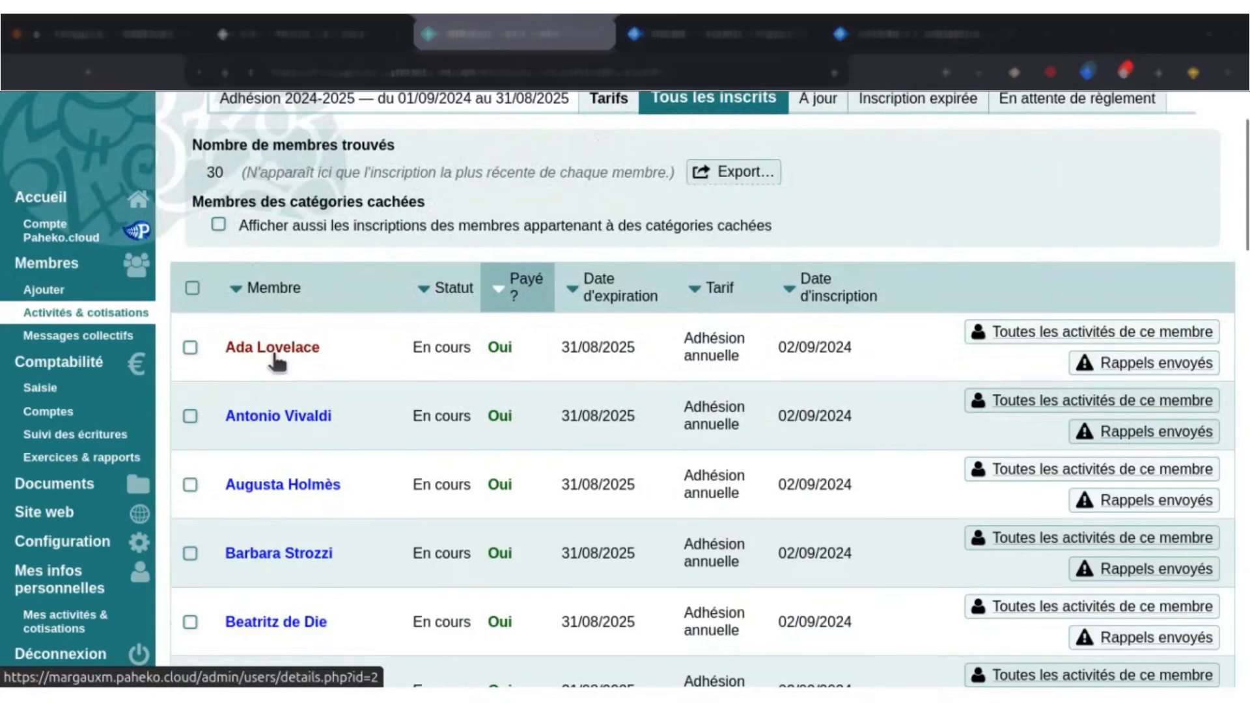
pyautogui.click(261, 352)
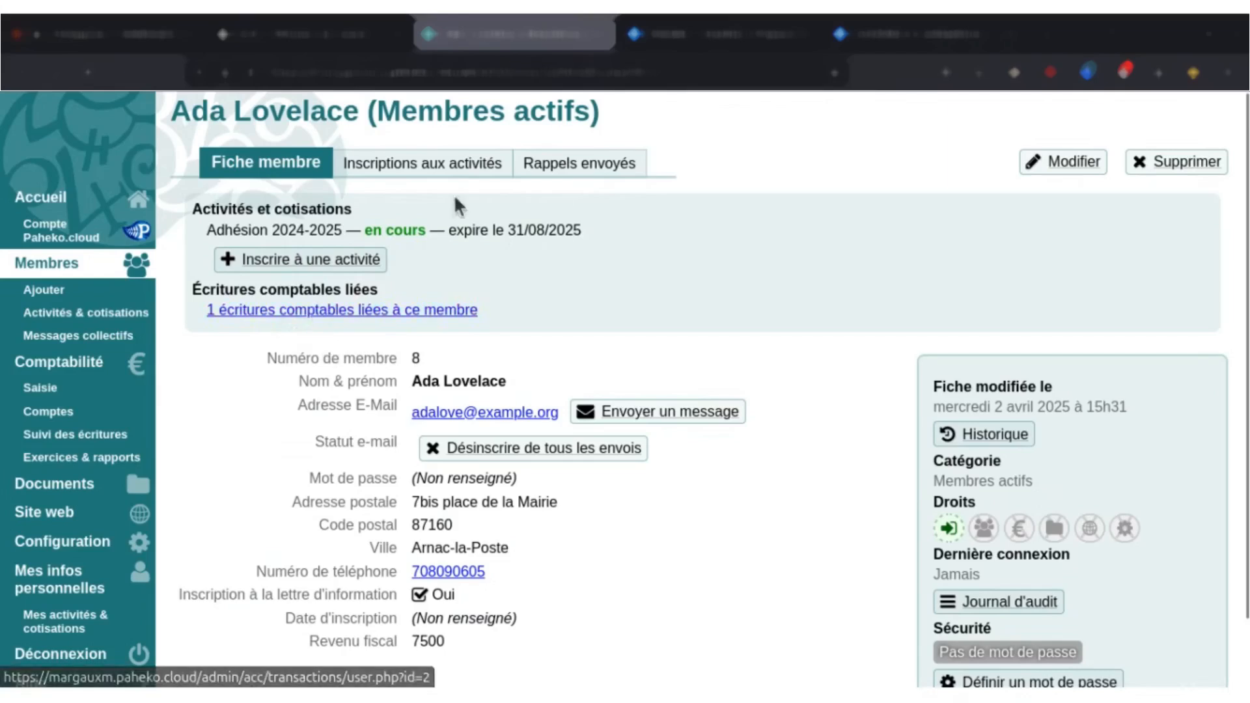
pyautogui.click(415, 171)
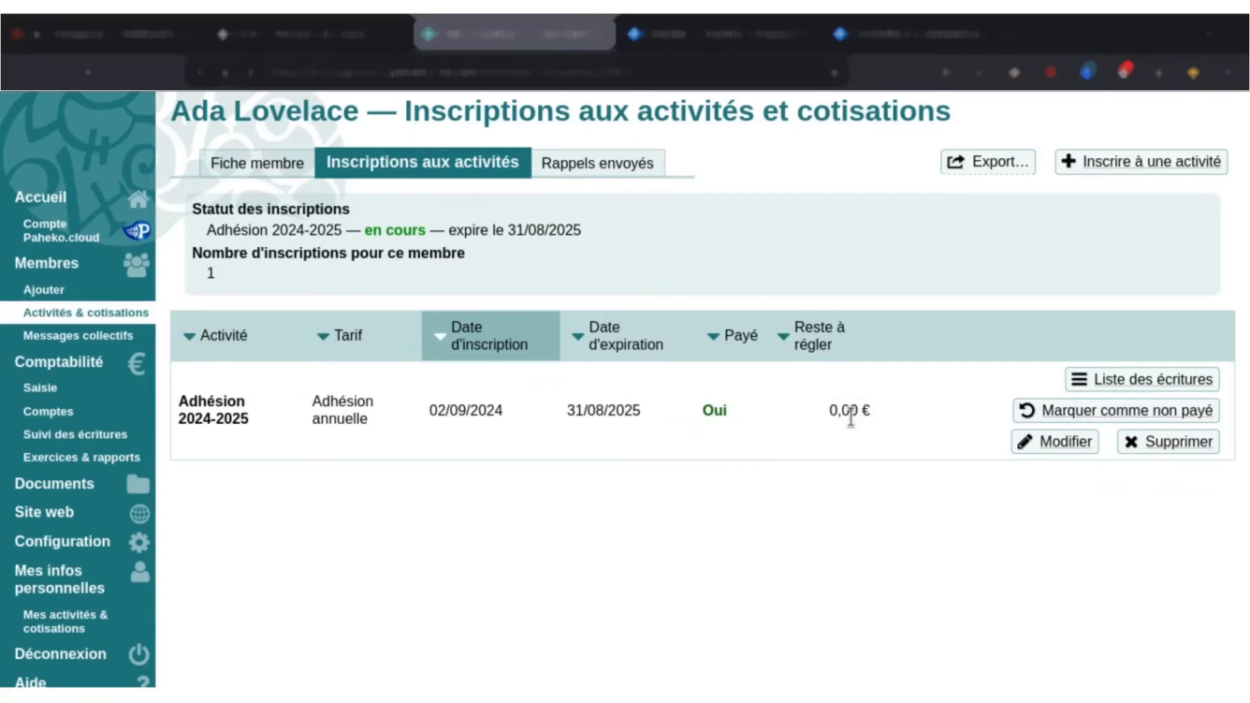
pyautogui.moveTo(830, 411); pyautogui.dragTo(880, 418)
pyautogui.click(878, 426)
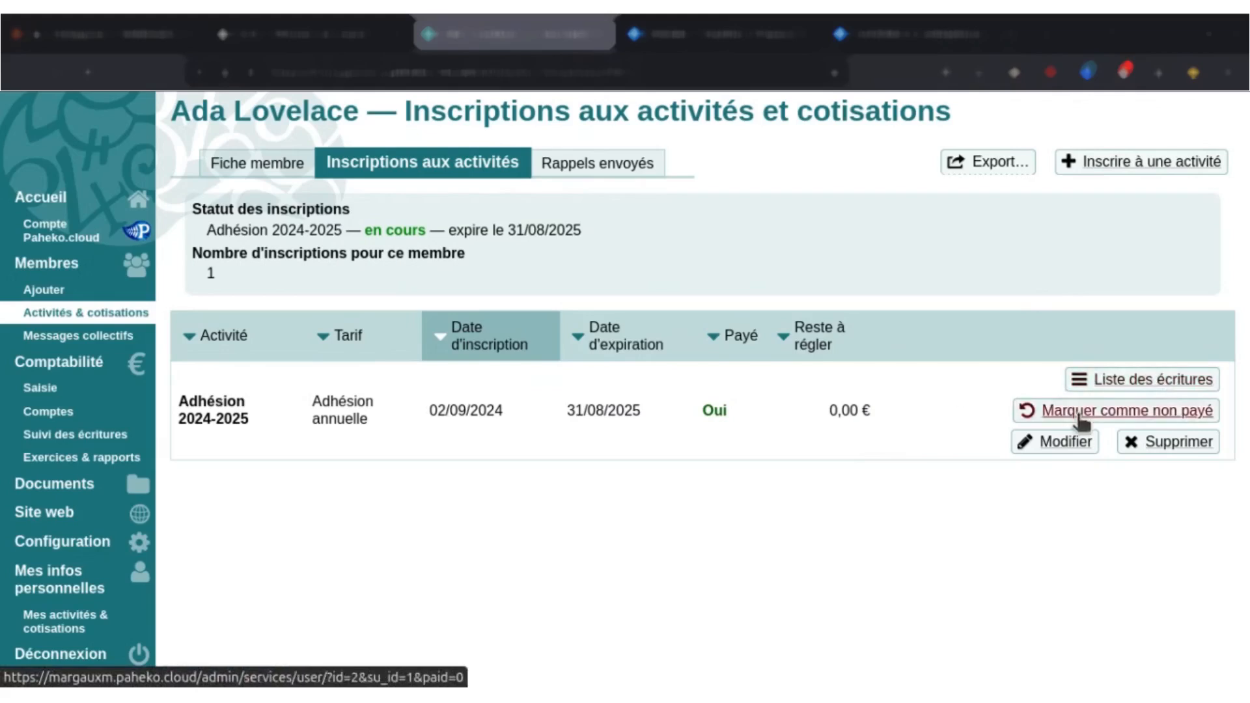
# Mark the member's Adhésion 2024-2025 enrolment as unpaid and restore it to paid.
pyautogui.click(1139, 420)
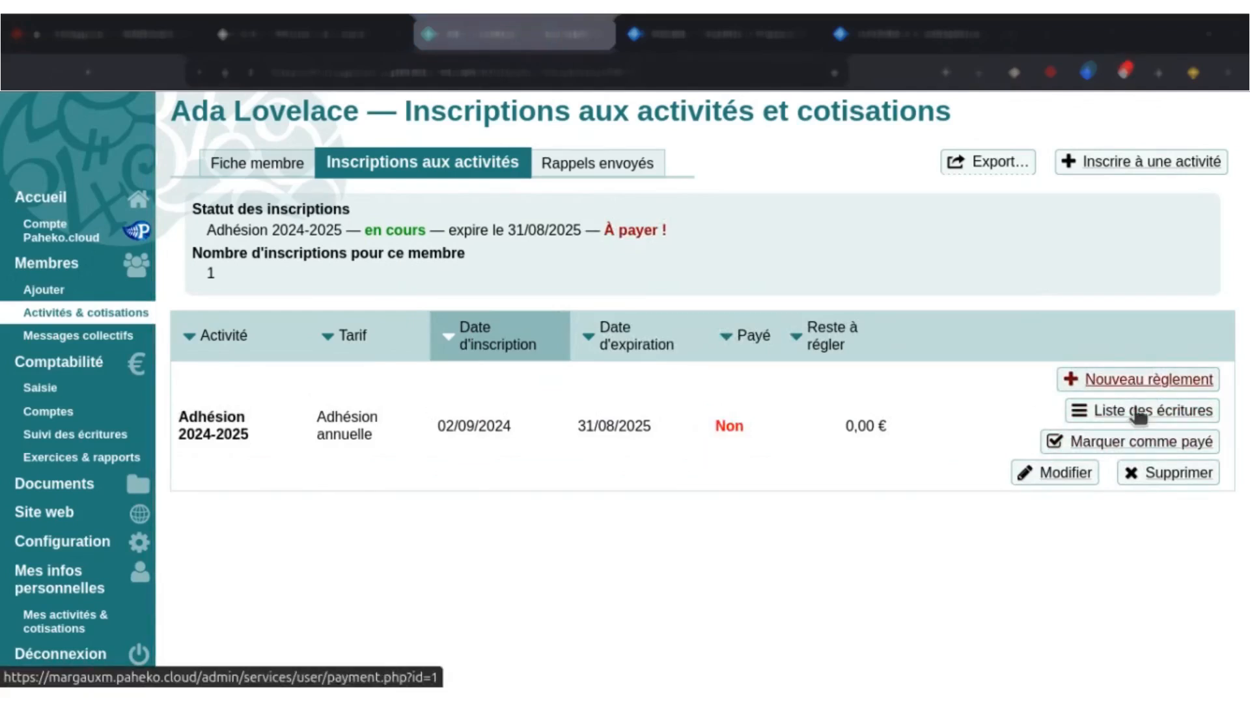
pyautogui.click(1130, 444)
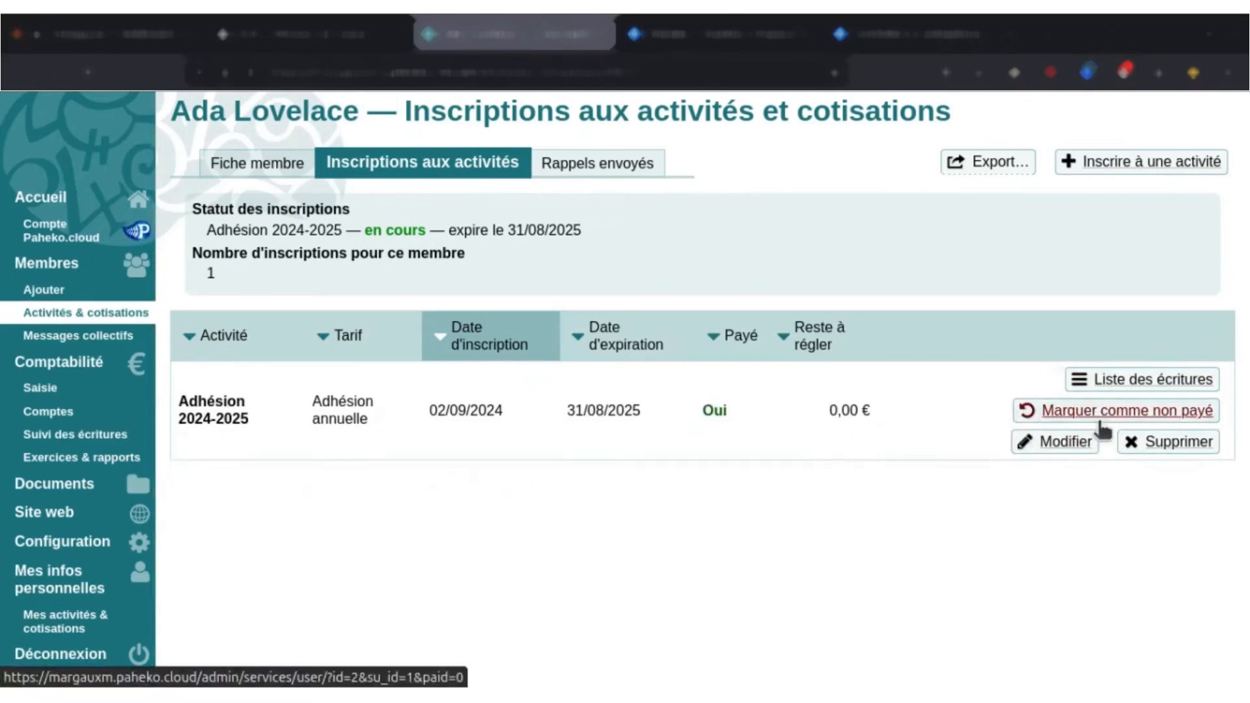
# Inspect the accounting entry linked to the member's enrolment and go back to the enrolment through its link.
pyautogui.click(1130, 388)
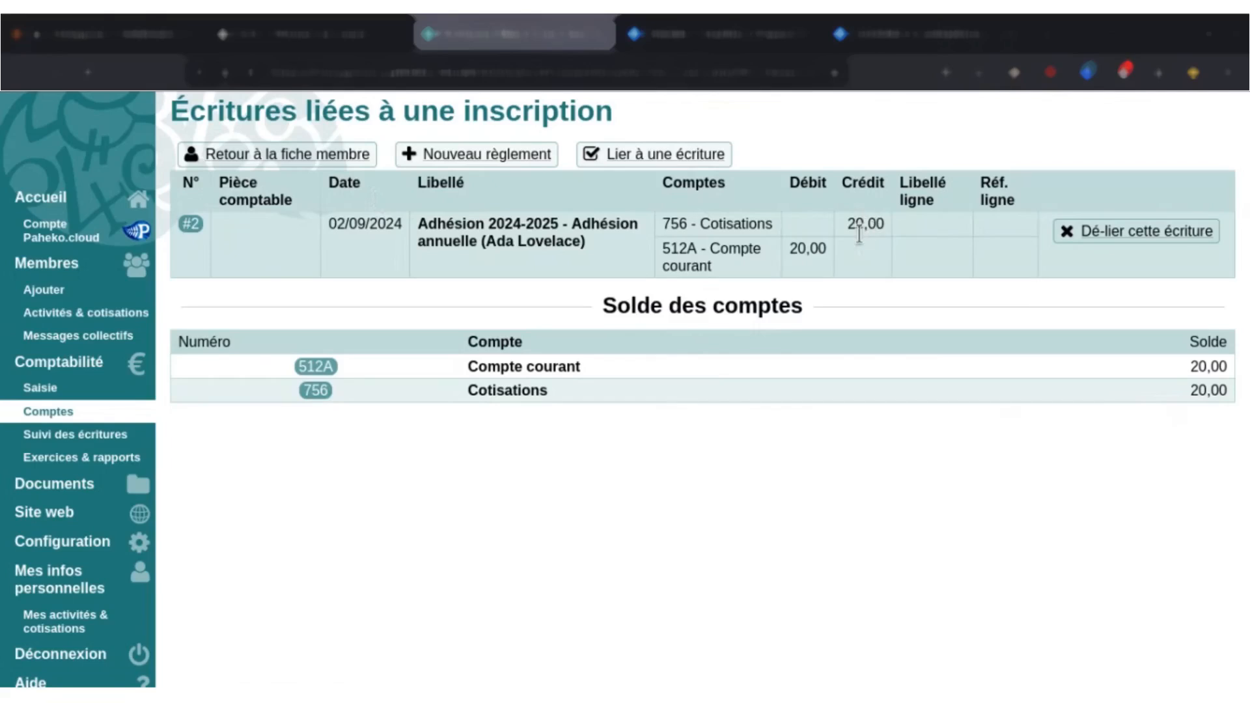
pyautogui.click(192, 233)
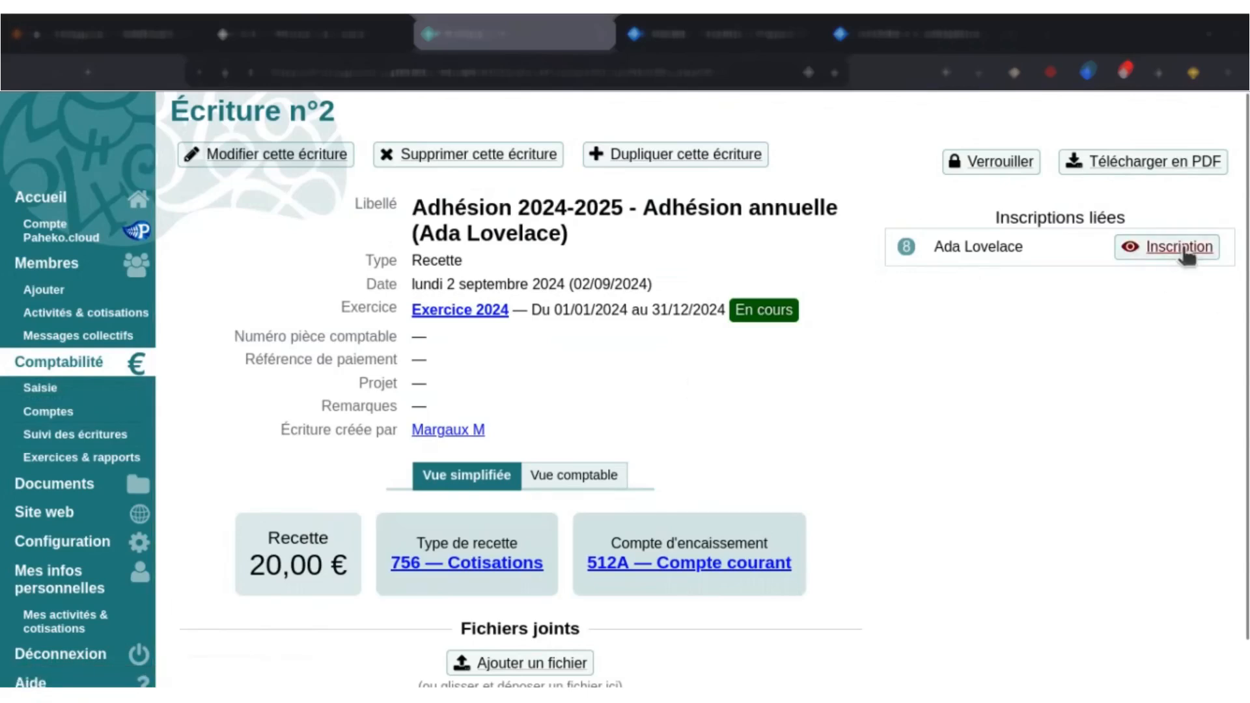
pyautogui.moveTo(1245, 230); pyautogui.dragTo(1245, 269)
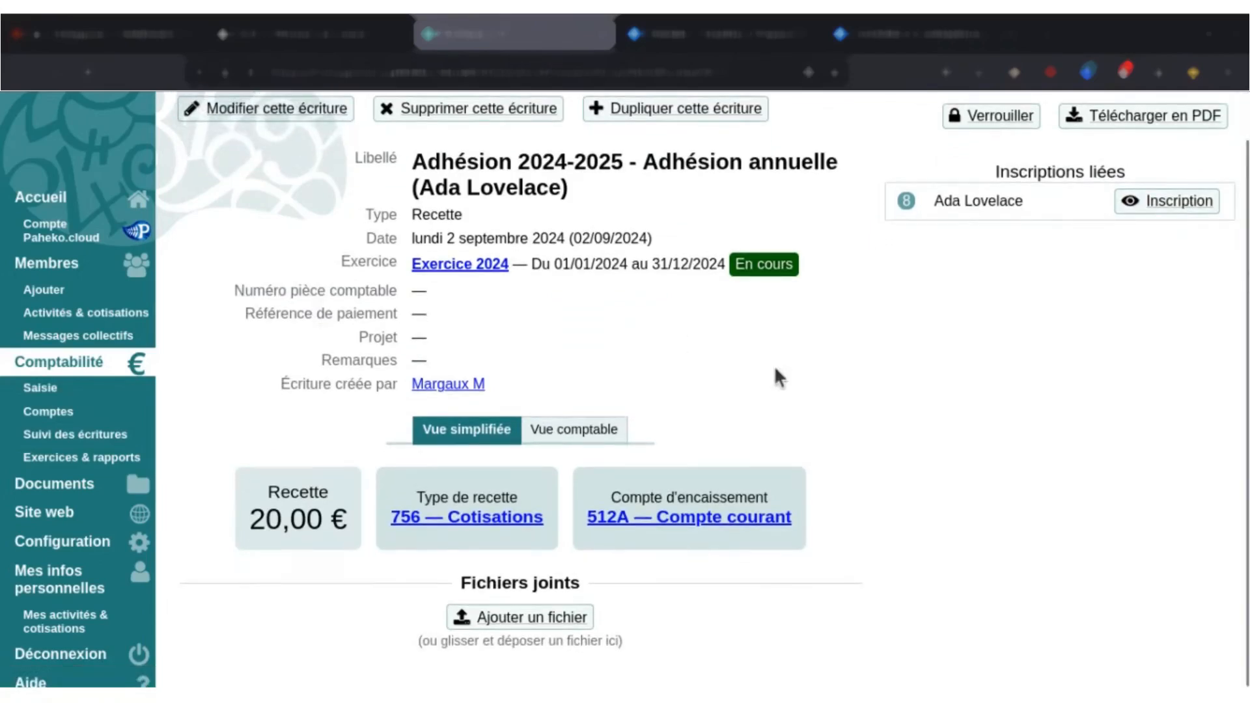
pyautogui.scroll(1, 775, 365)
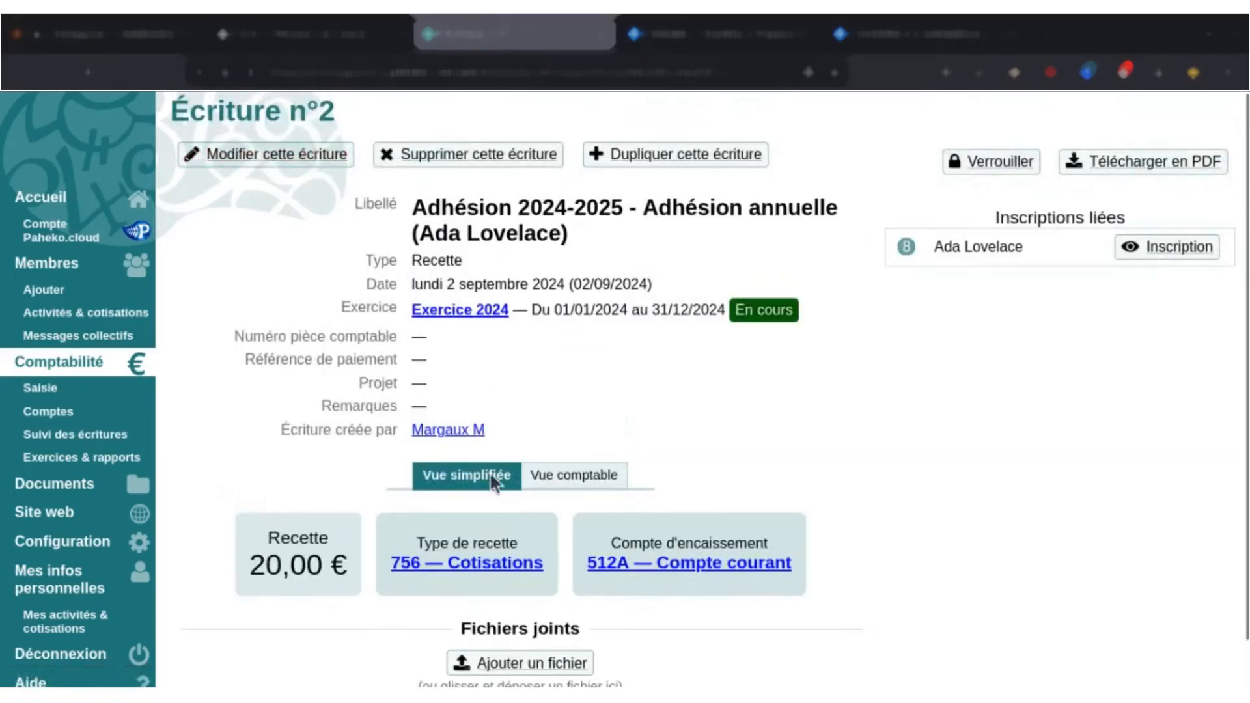
pyautogui.scroll(-1, 572, 402)
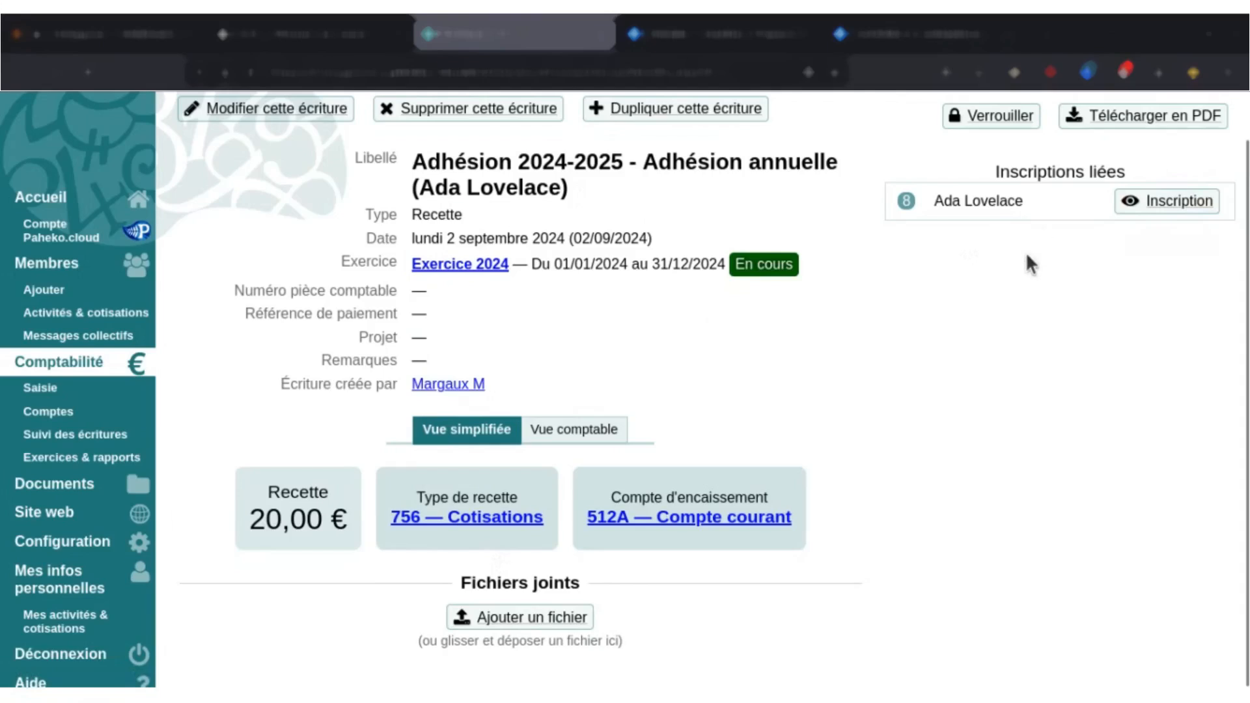
pyautogui.scroll(1, 846, 276)
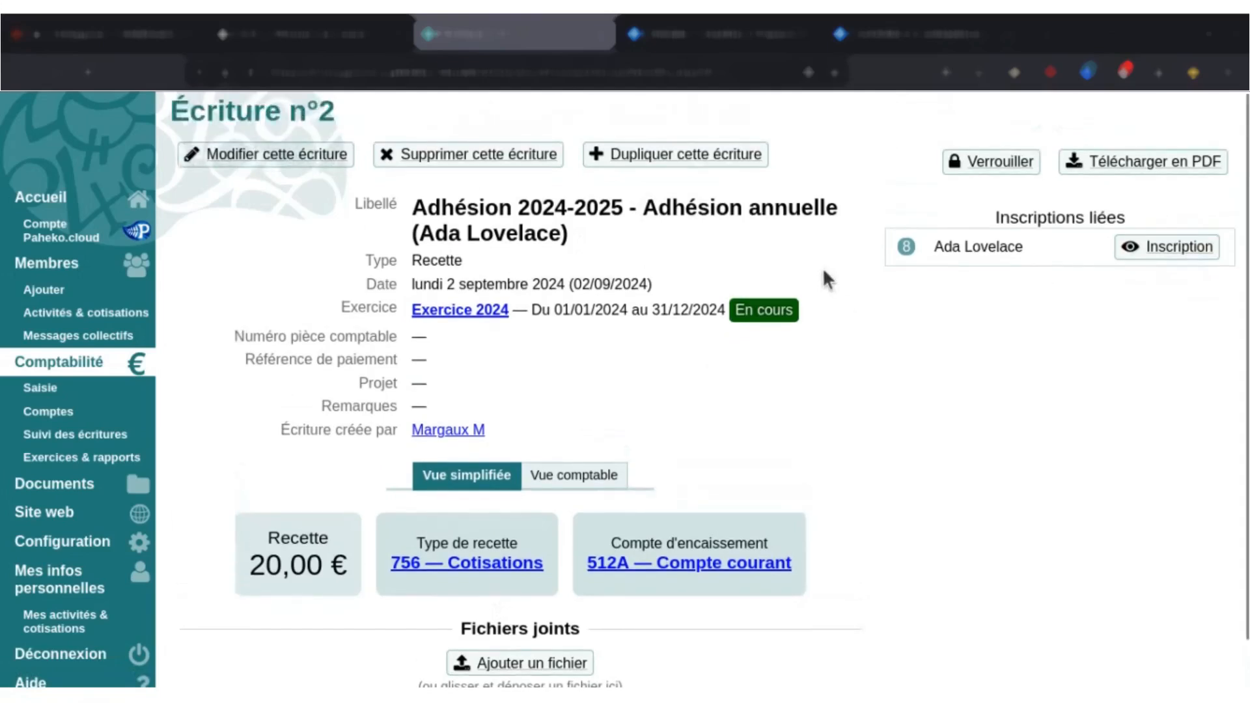
pyautogui.click(1179, 252)
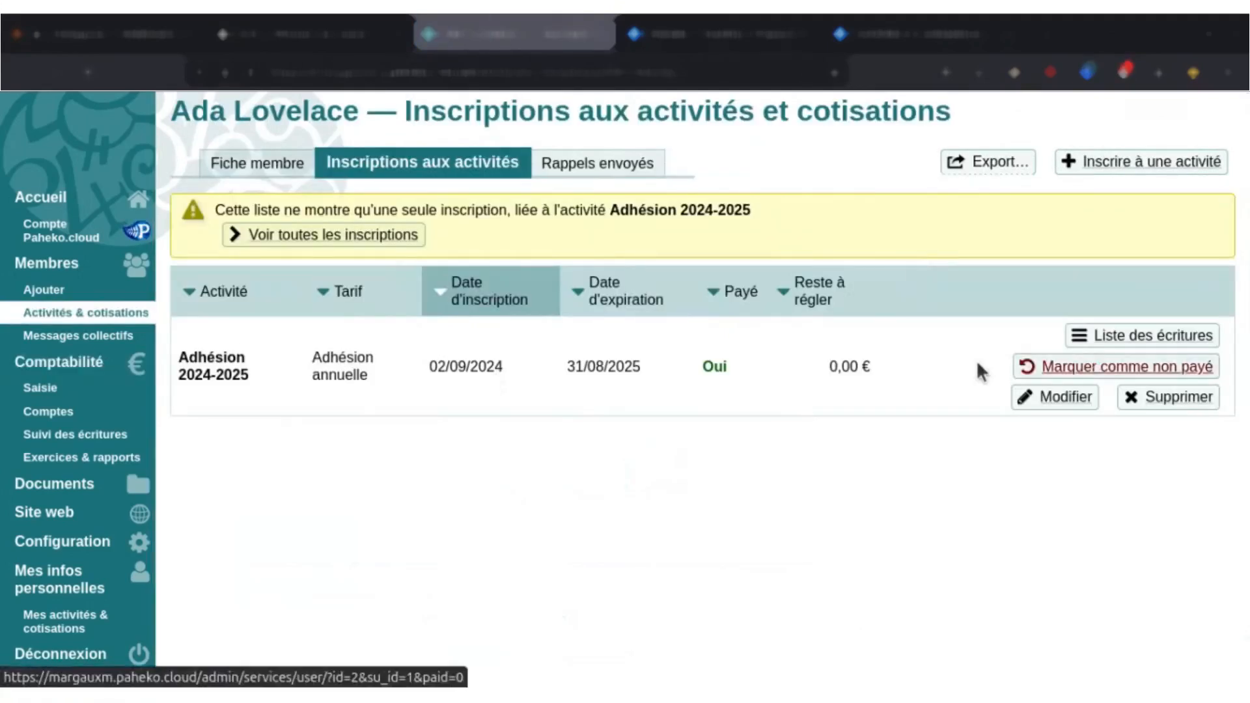
# Start an activity enrolment from the record of the first member in the member list and check who is selected.
pyautogui.click(29, 269)
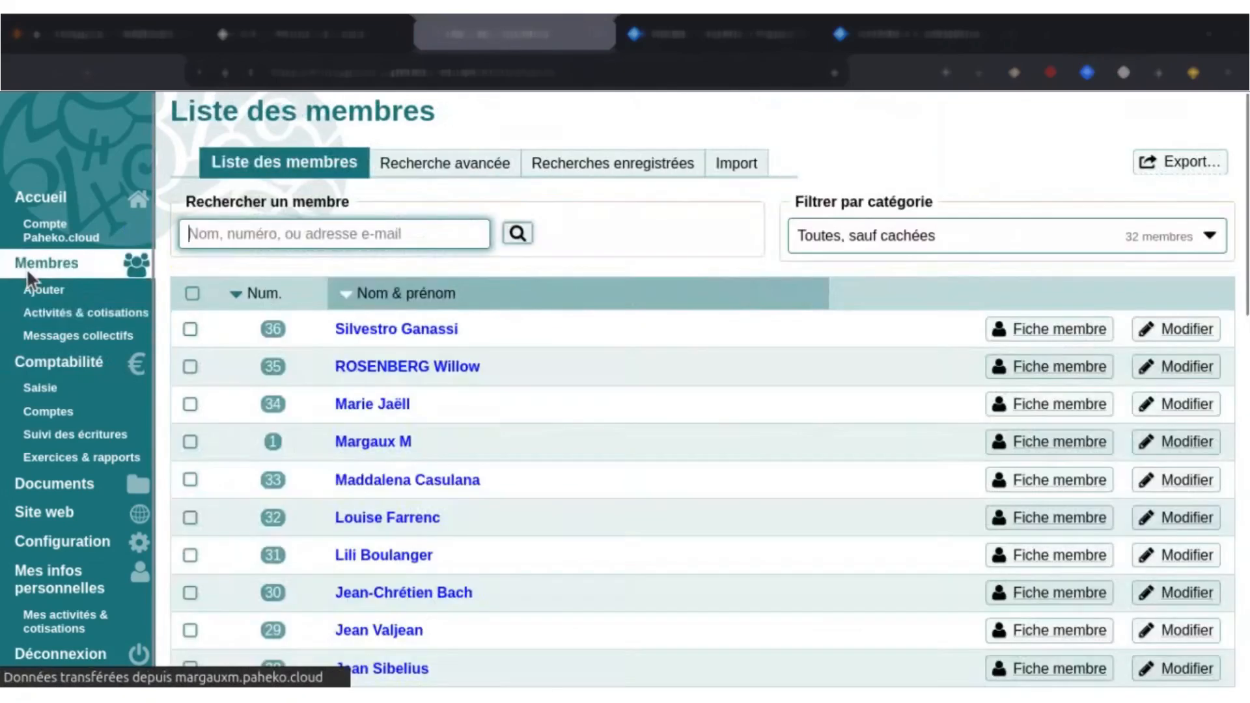
pyautogui.click(394, 343)
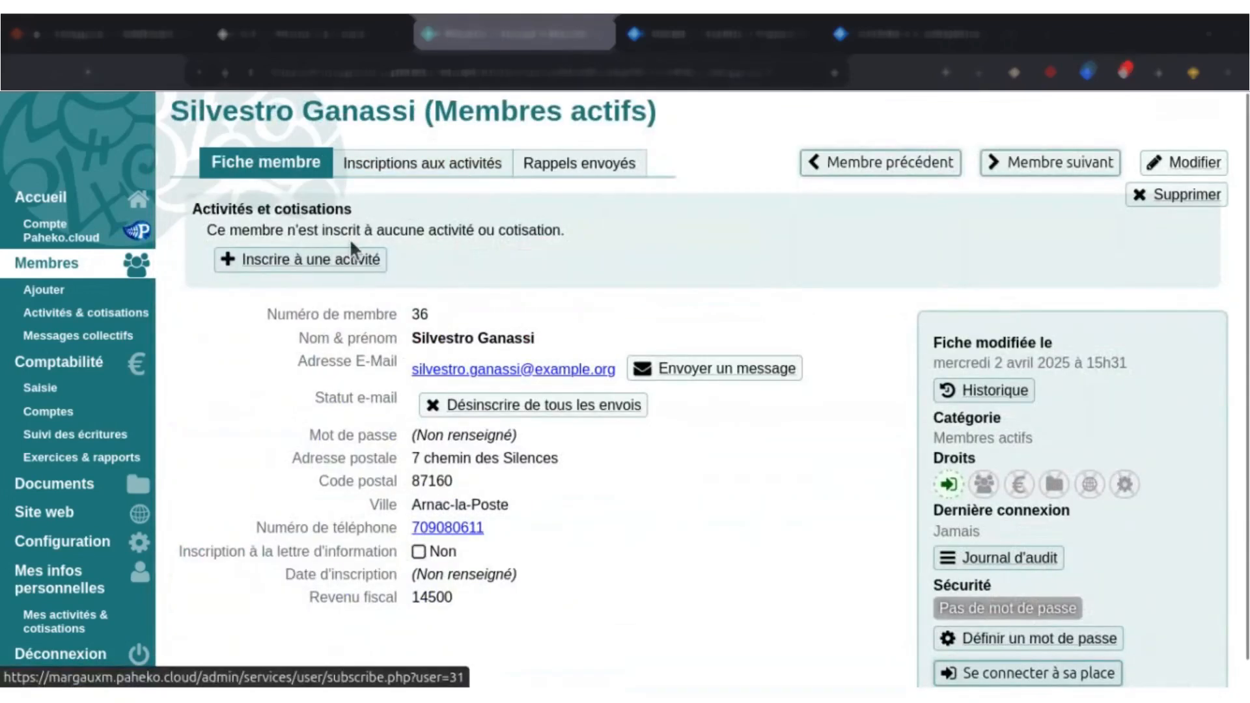
pyautogui.click(312, 263)
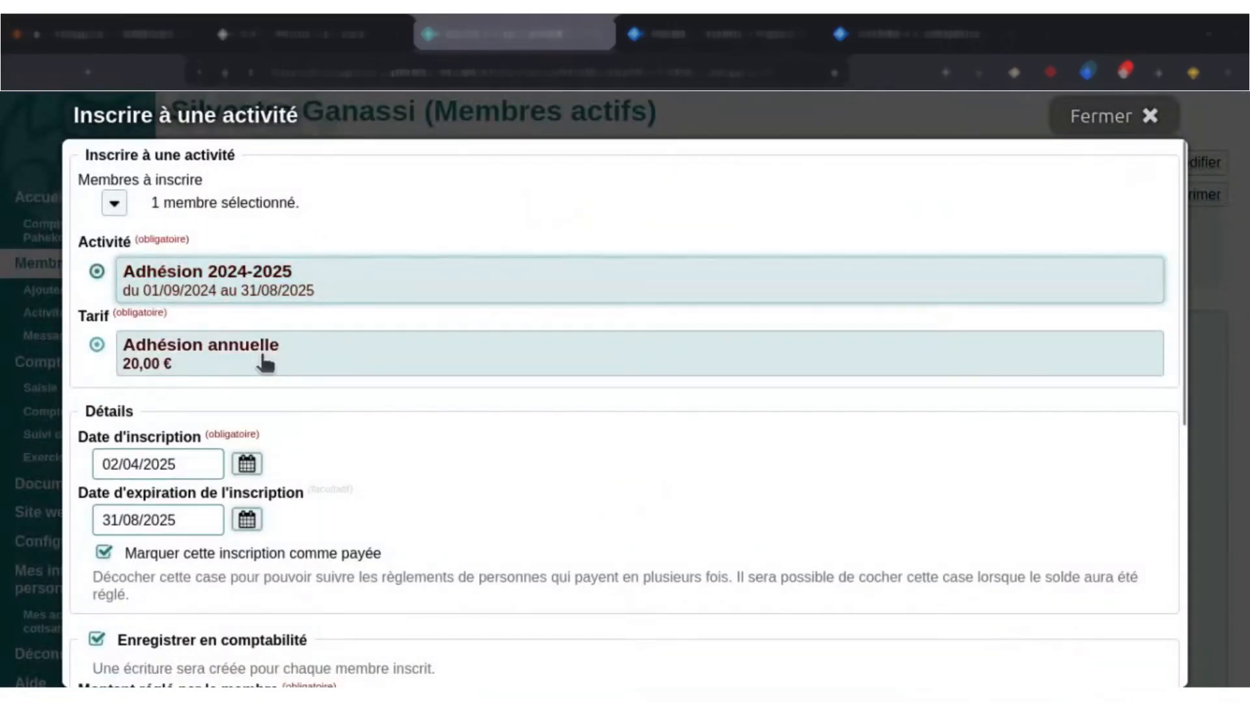
pyautogui.click(227, 207)
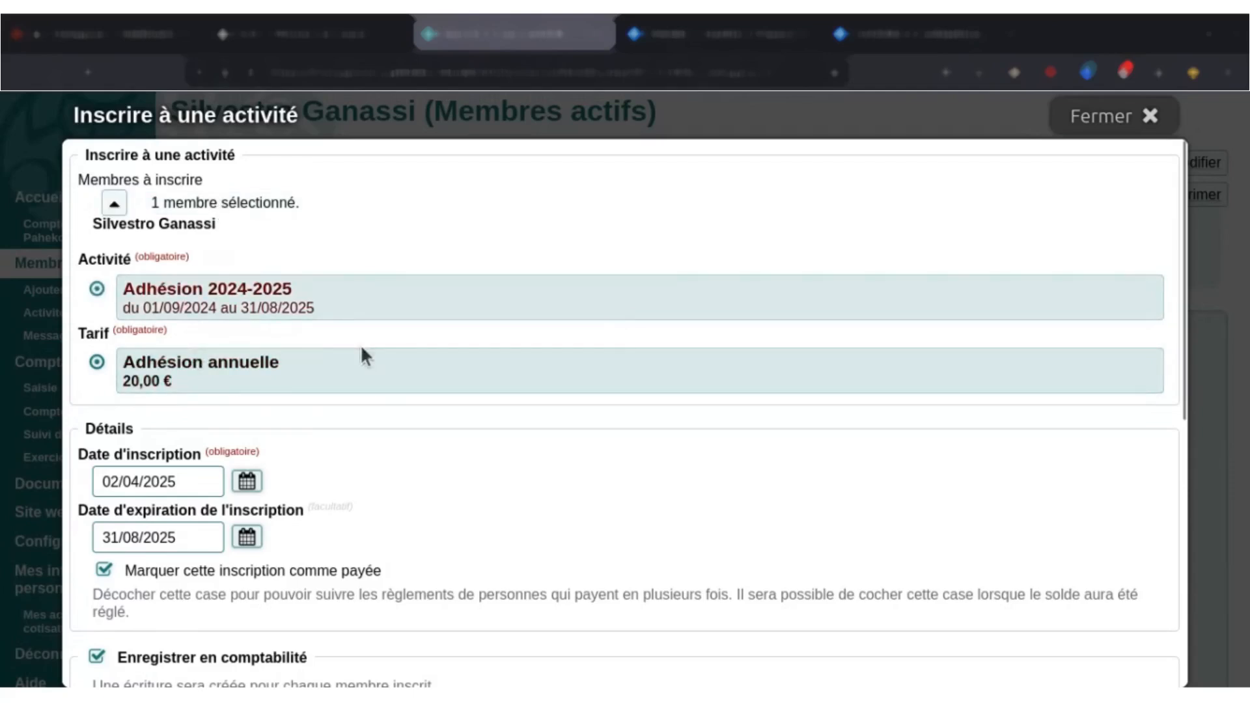
# Set this member's enrolment date to 02/09/2024.
pyautogui.scroll(-3, 364, 352)
pyautogui.click(247, 376)
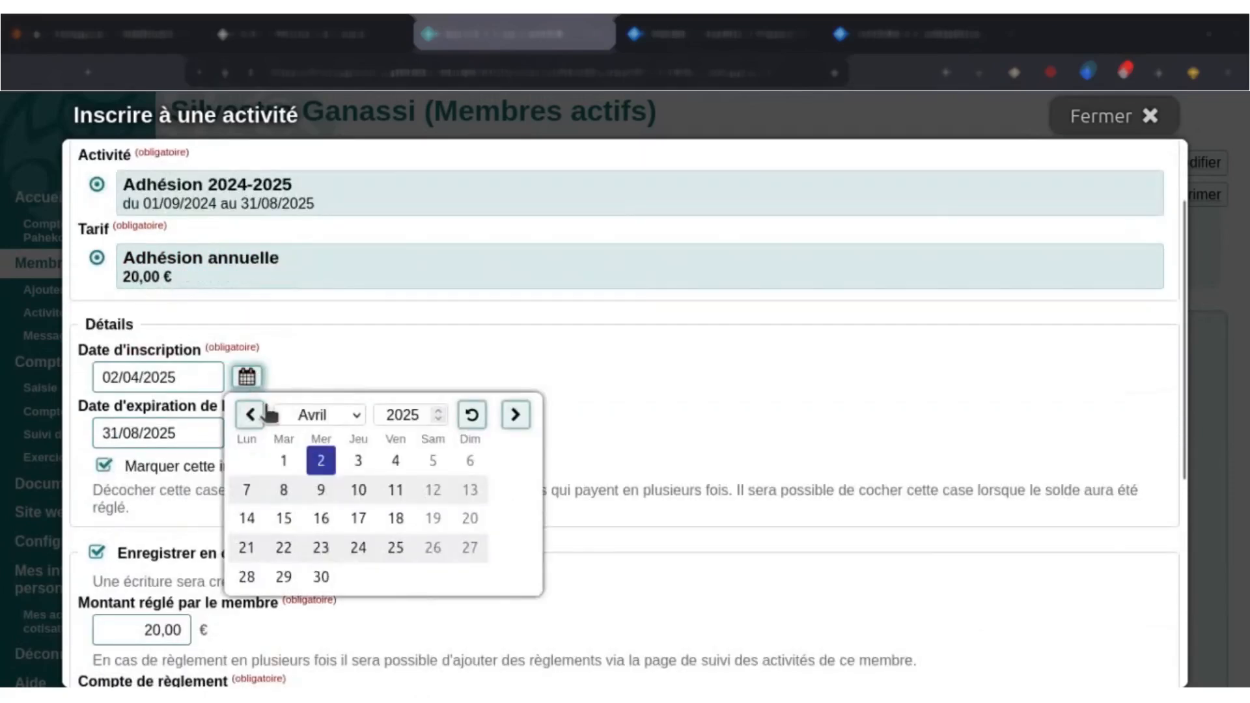
pyautogui.click(250, 415)
pyautogui.click(250, 415)
pyautogui.click(250, 415)
pyautogui.click(250, 414)
pyautogui.click(263, 415)
pyautogui.click(263, 414)
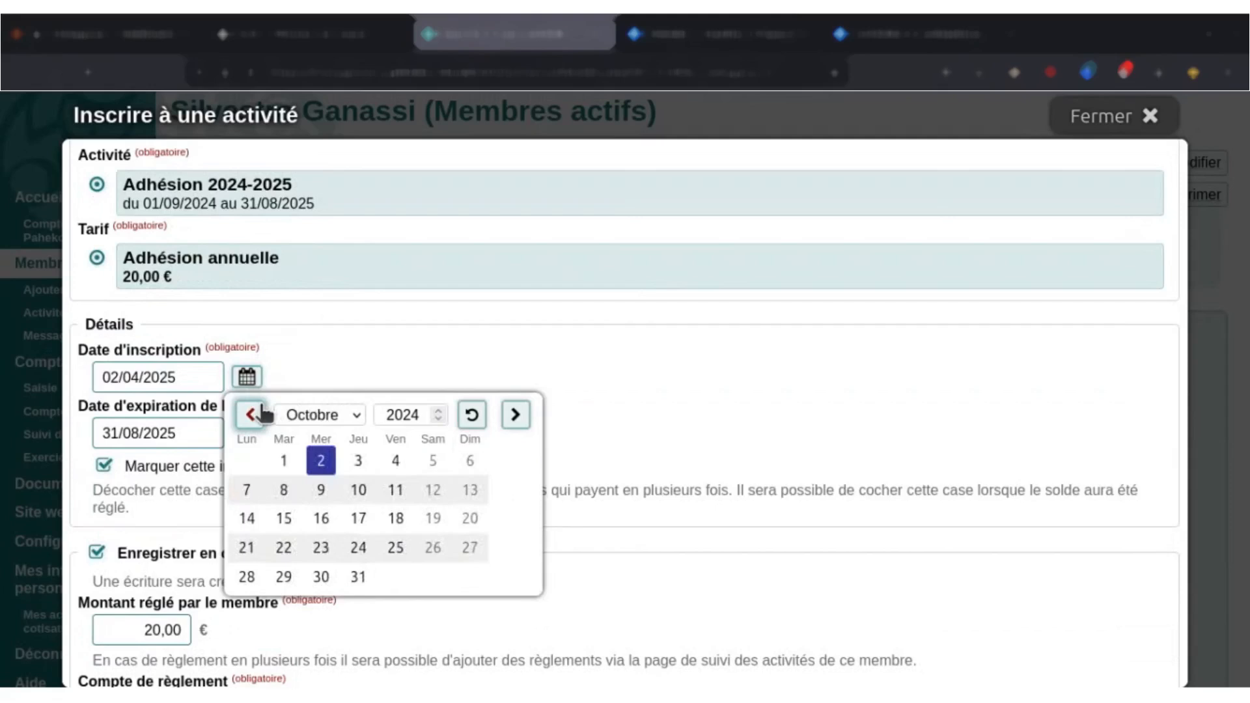
pyautogui.click(262, 414)
pyautogui.click(247, 490)
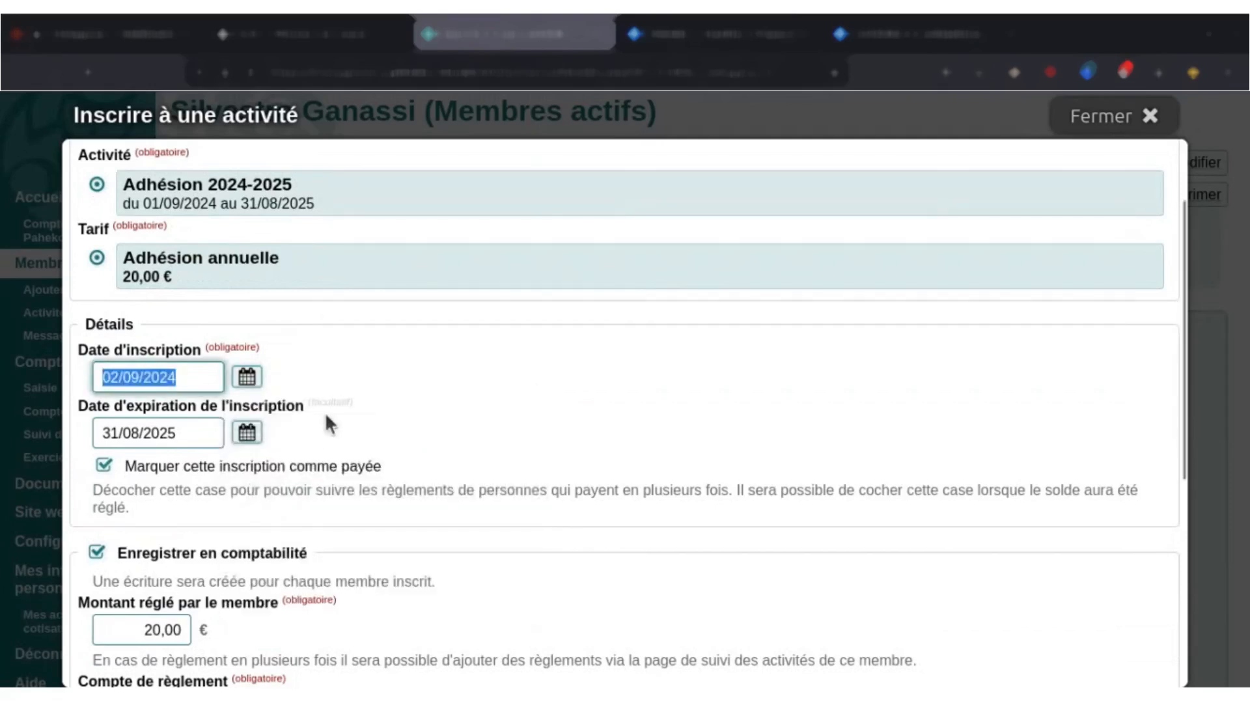
# Turn off the option that marks this enrolment as paid, so the payments can be tracked in instalments.
pyautogui.scroll(-3, 365, 397)
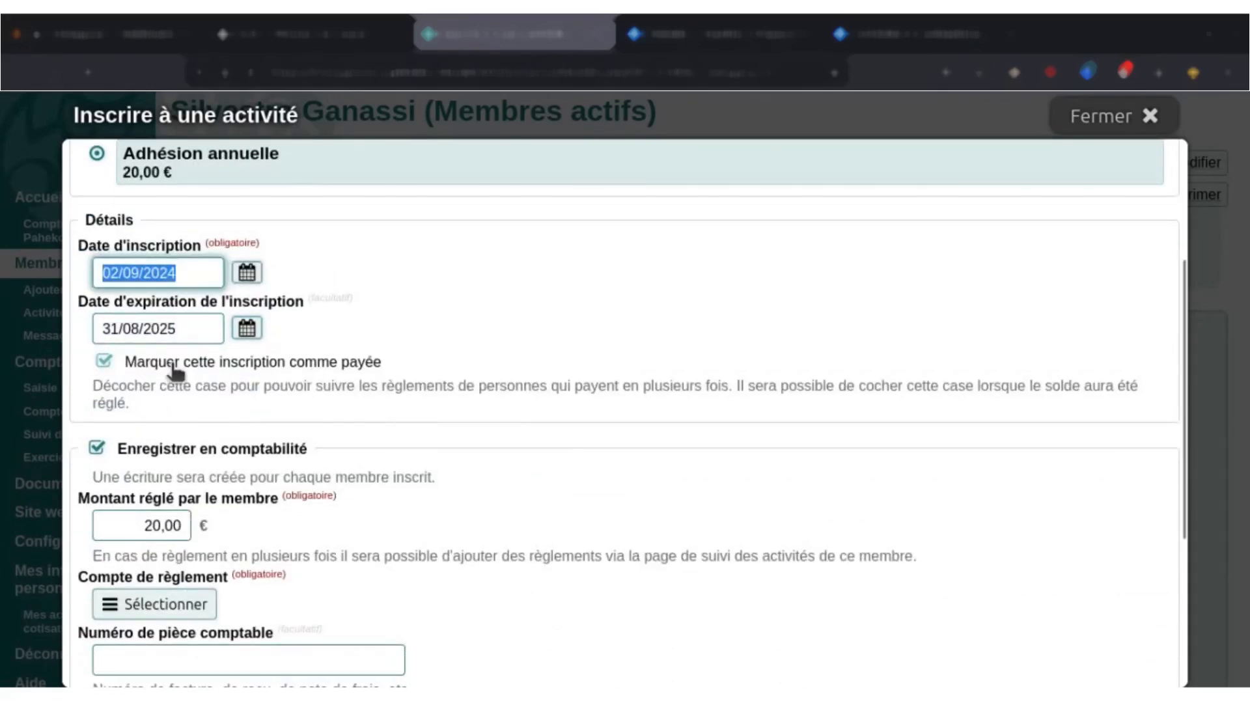
pyautogui.click(214, 371)
pyautogui.click(215, 370)
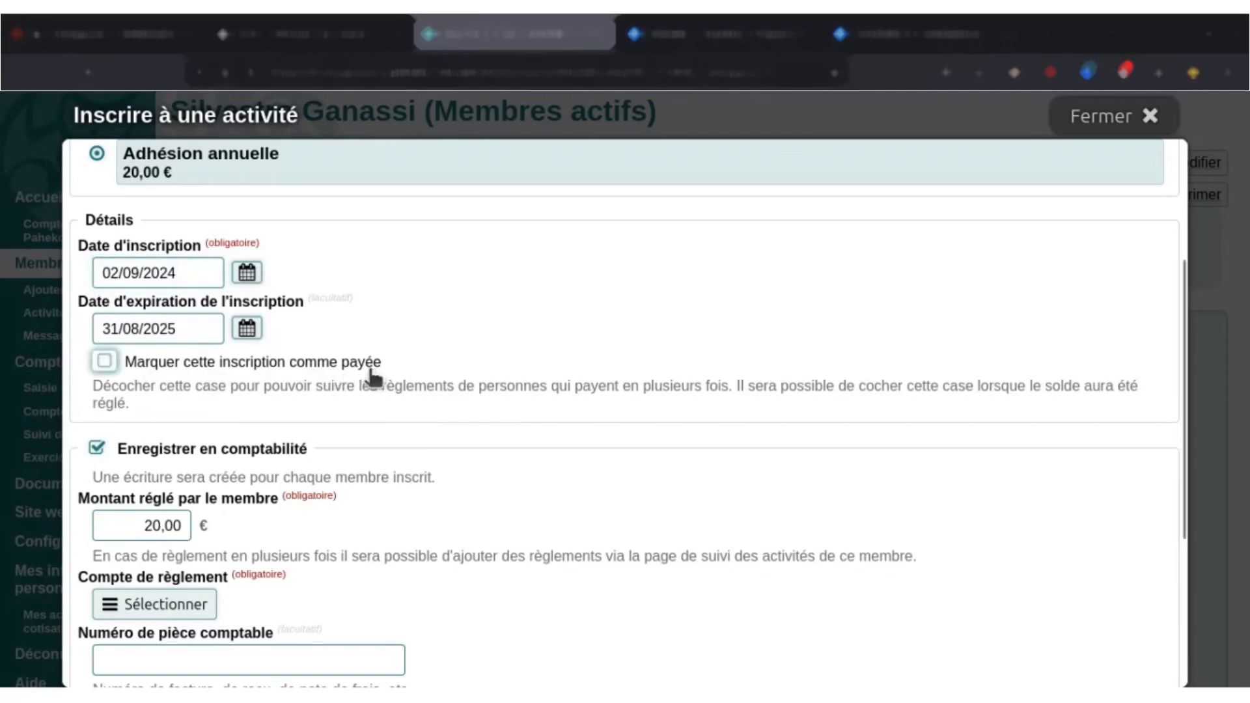
# Set the amount paid by the member for this enrolment to 10 €.
pyautogui.scroll(-2, 421, 351)
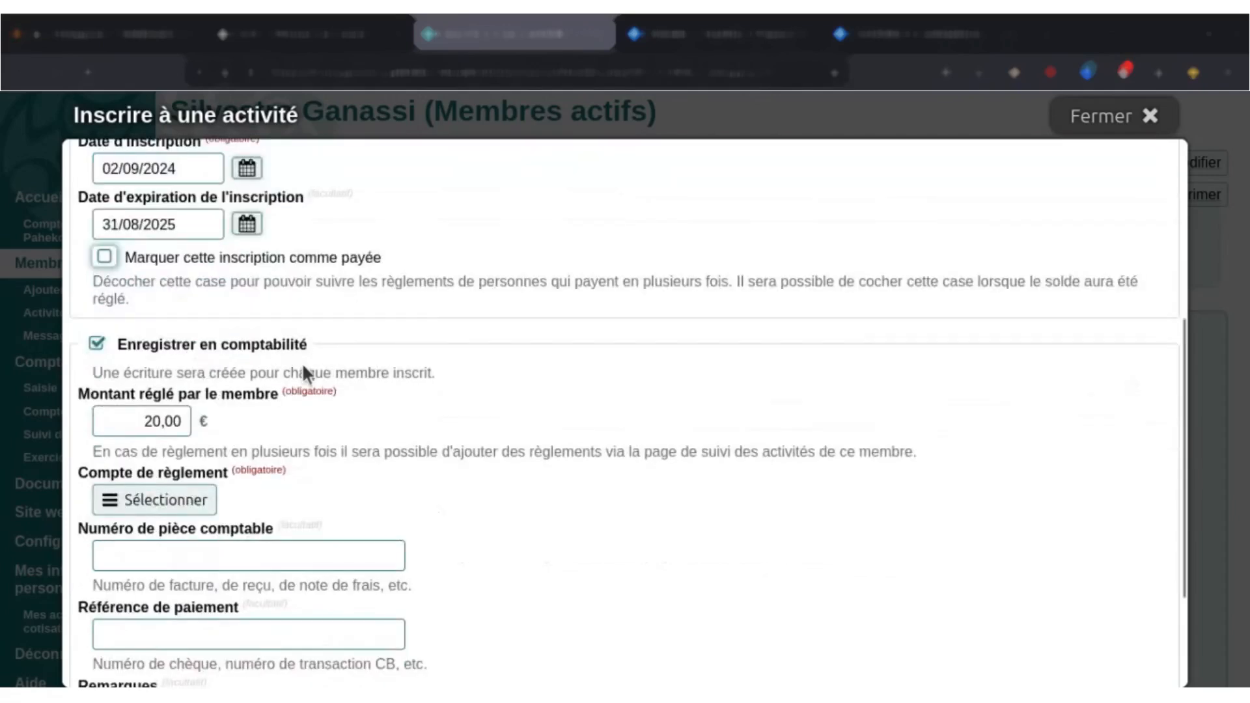
pyautogui.scroll(-2, 303, 365)
pyautogui.click(192, 322)
pyautogui.hotkey('ctrl', 'a')
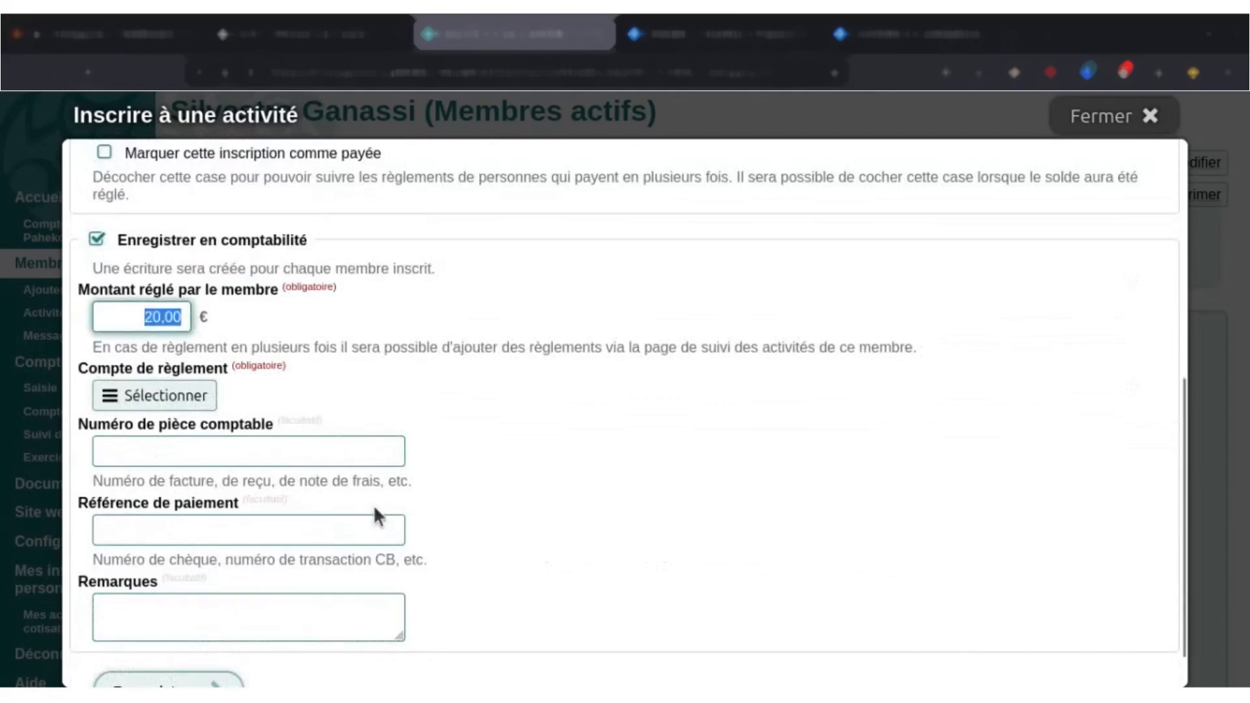
pyautogui.press('BackSpace')
pyautogui.write('10')
pyautogui.click(724, 445)
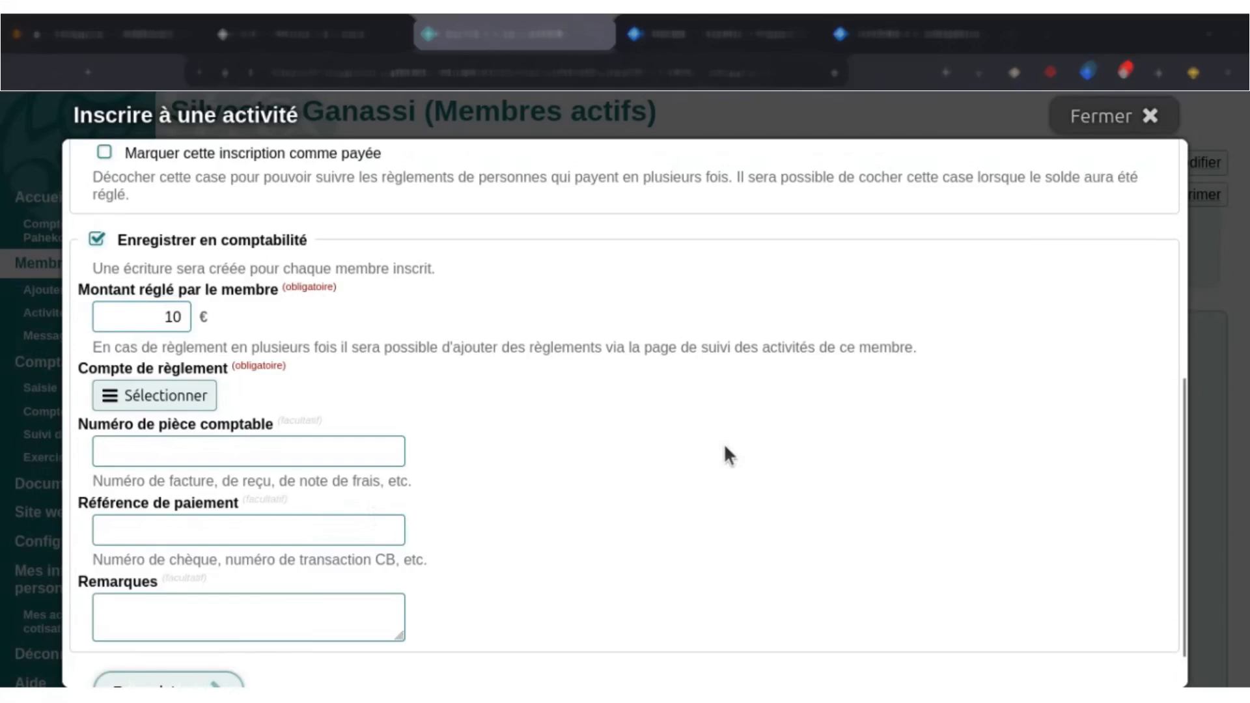
# Choose 512A — Compte courant as the payment account and save the enrolment, leaving the document number, payment reference and remarks empty.
pyautogui.click(192, 398)
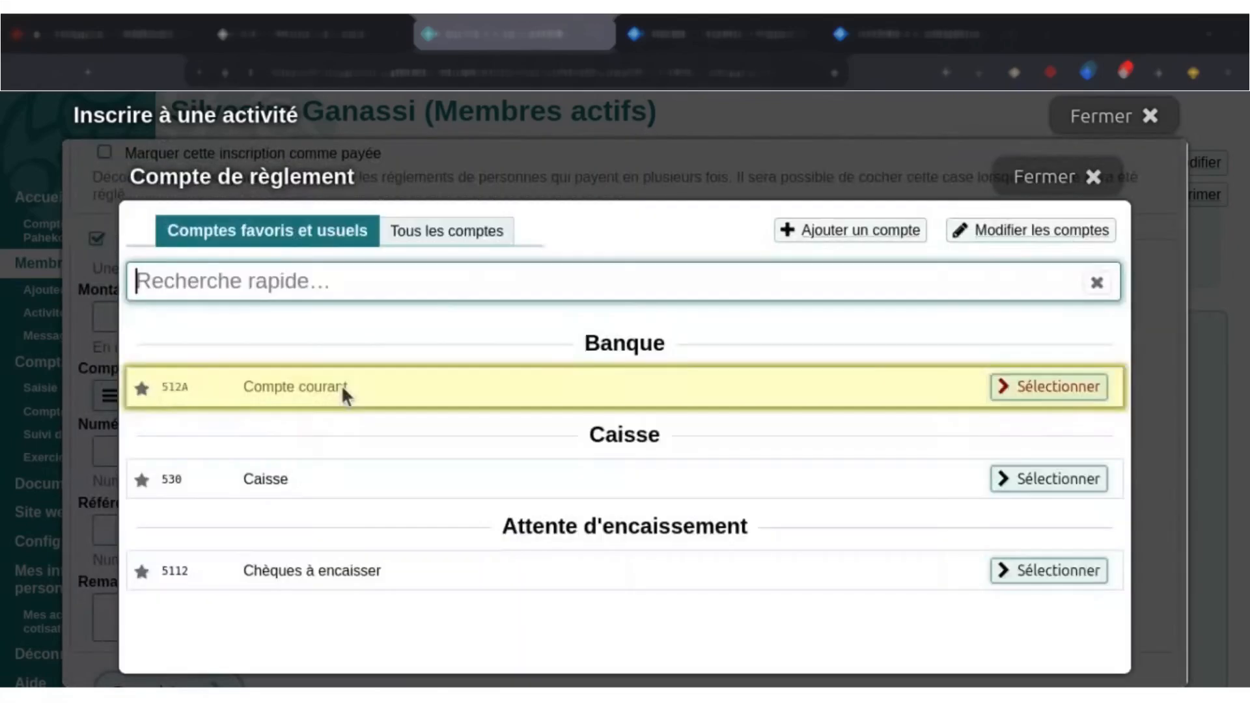
pyautogui.click(286, 425)
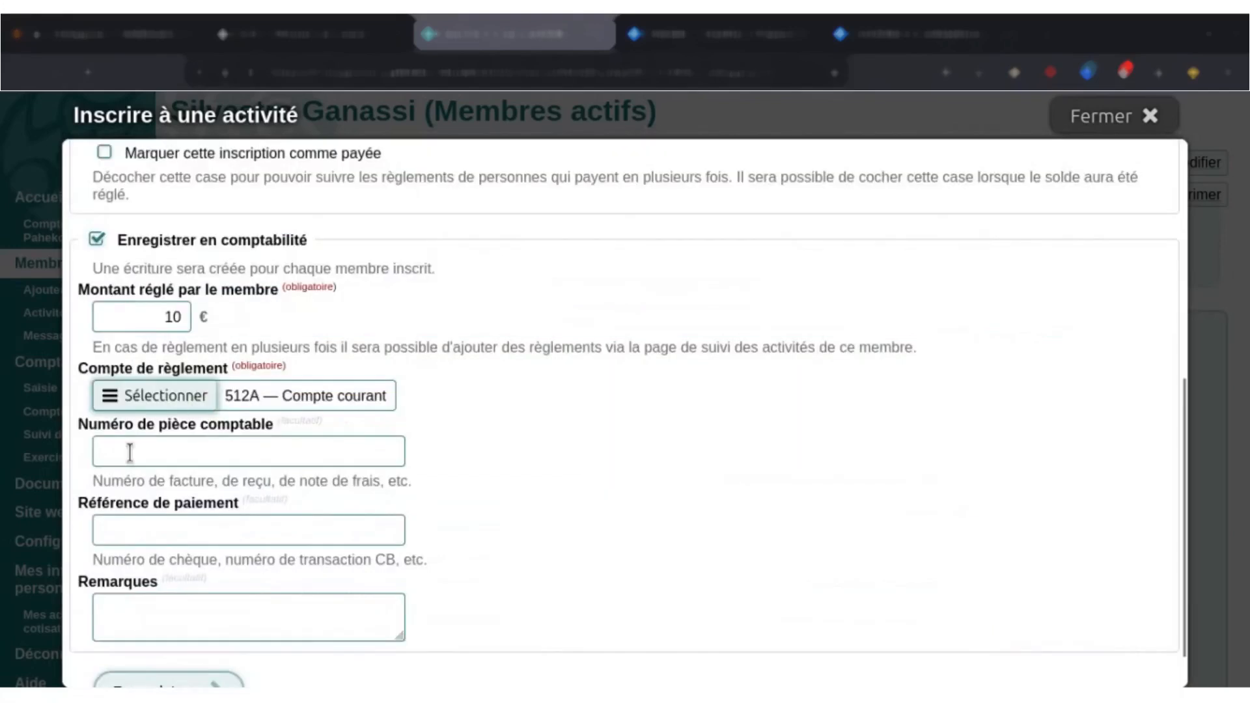
pyautogui.scroll(-2, 352, 411)
pyautogui.click(299, 408)
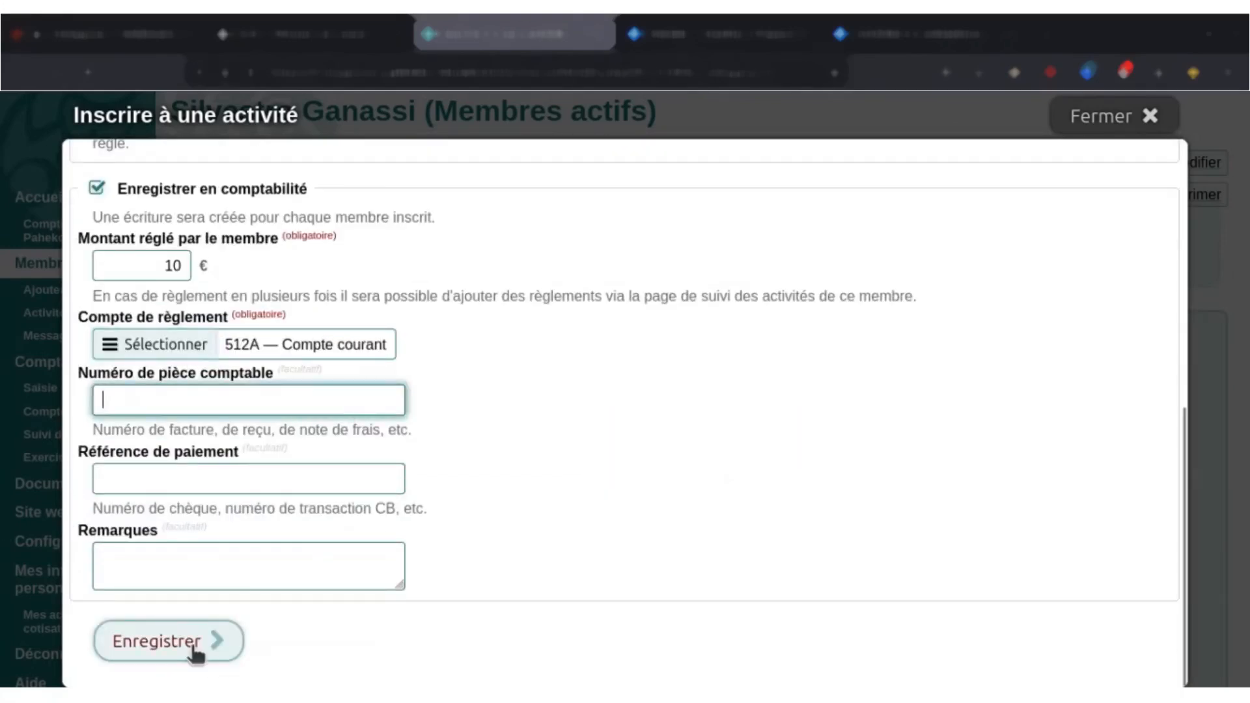
pyautogui.click(215, 579)
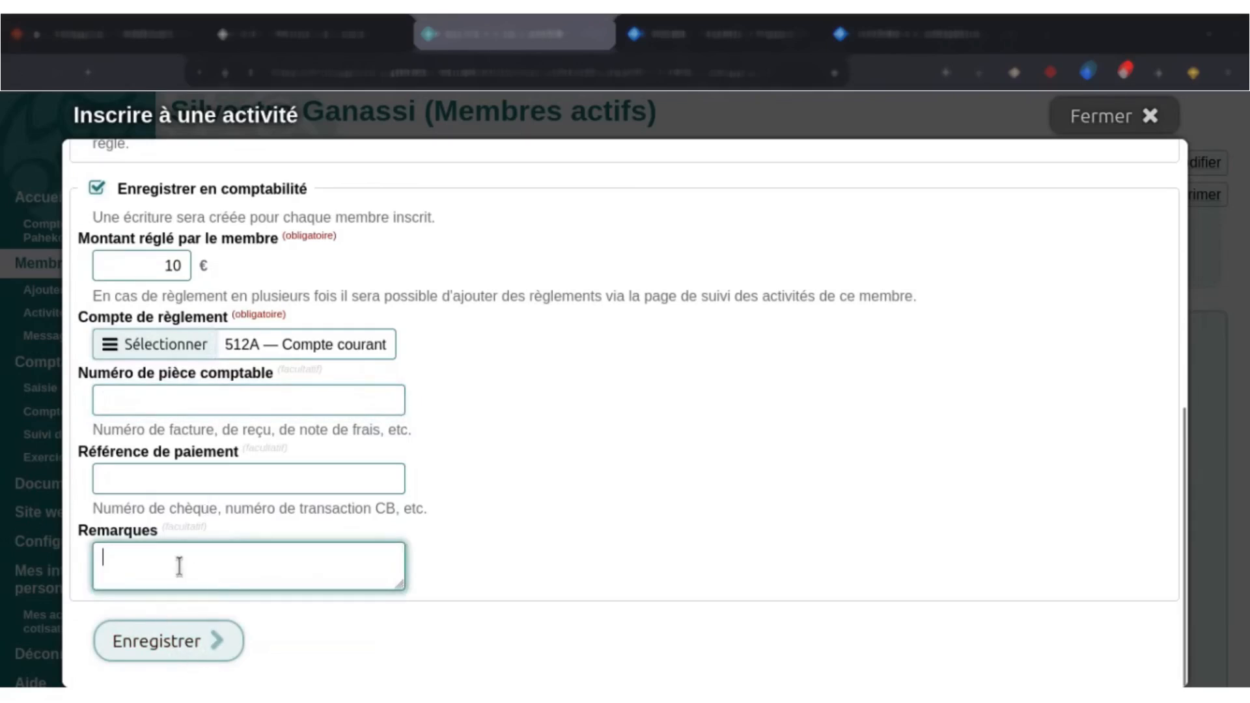
pyautogui.click(215, 651)
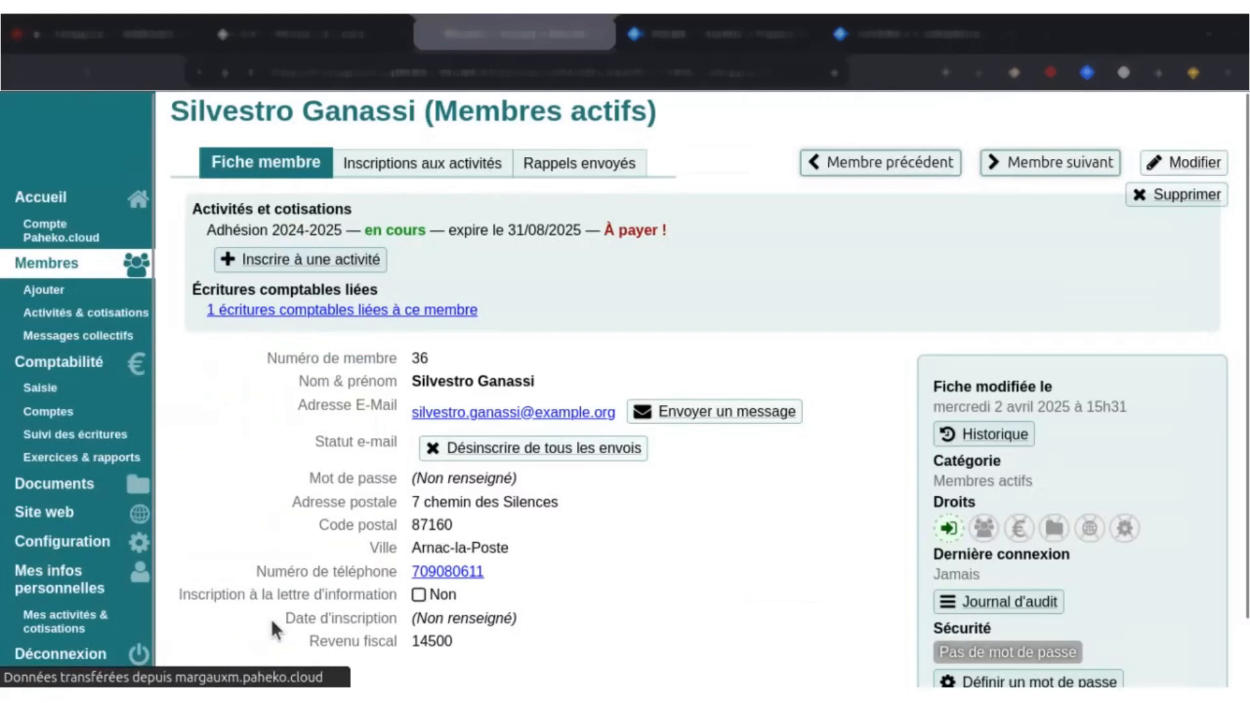
# Check the membership status on the member's record and the remaining amount due in the member's activity enrolments.
pyautogui.moveTo(224, 231); pyautogui.dragTo(679, 236)
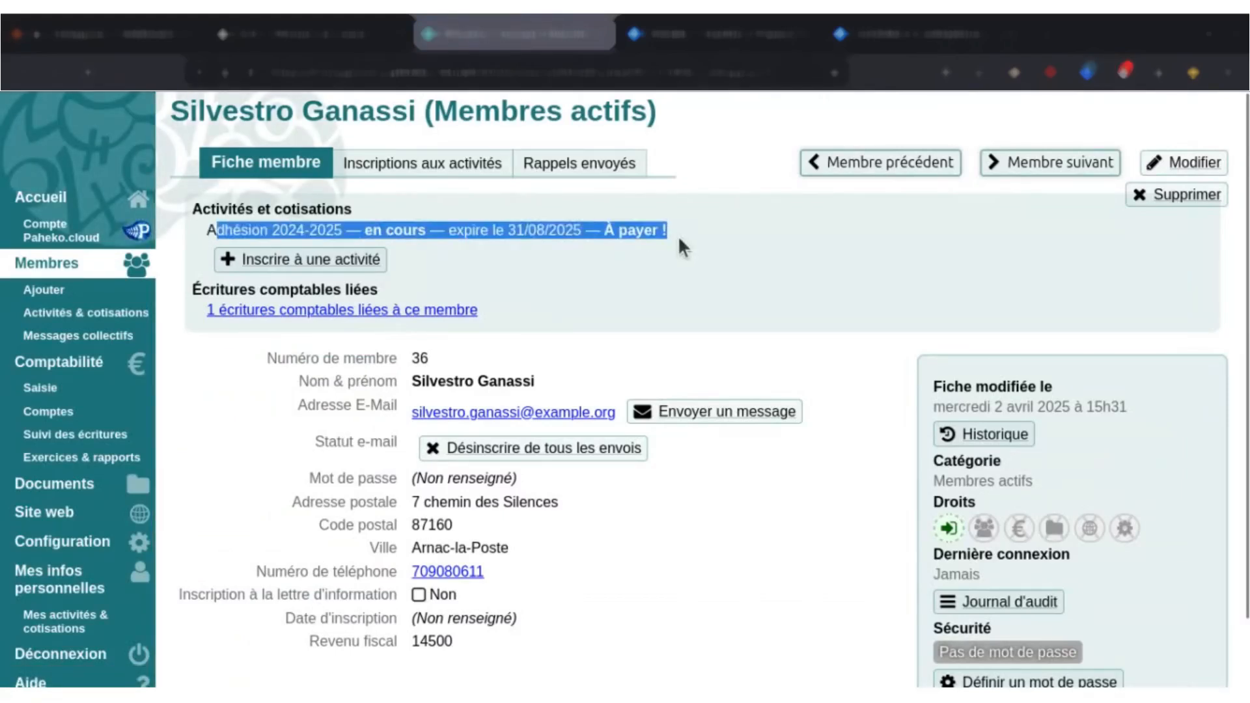
pyautogui.click(678, 236)
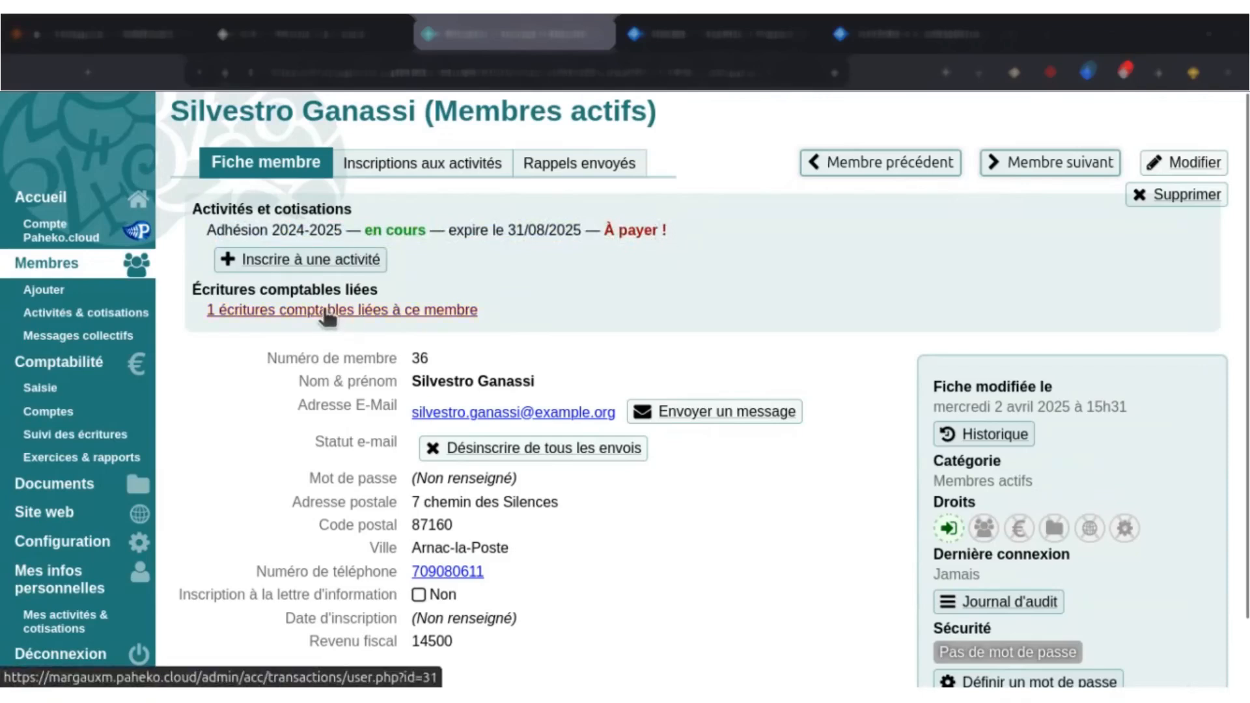
pyautogui.click(461, 171)
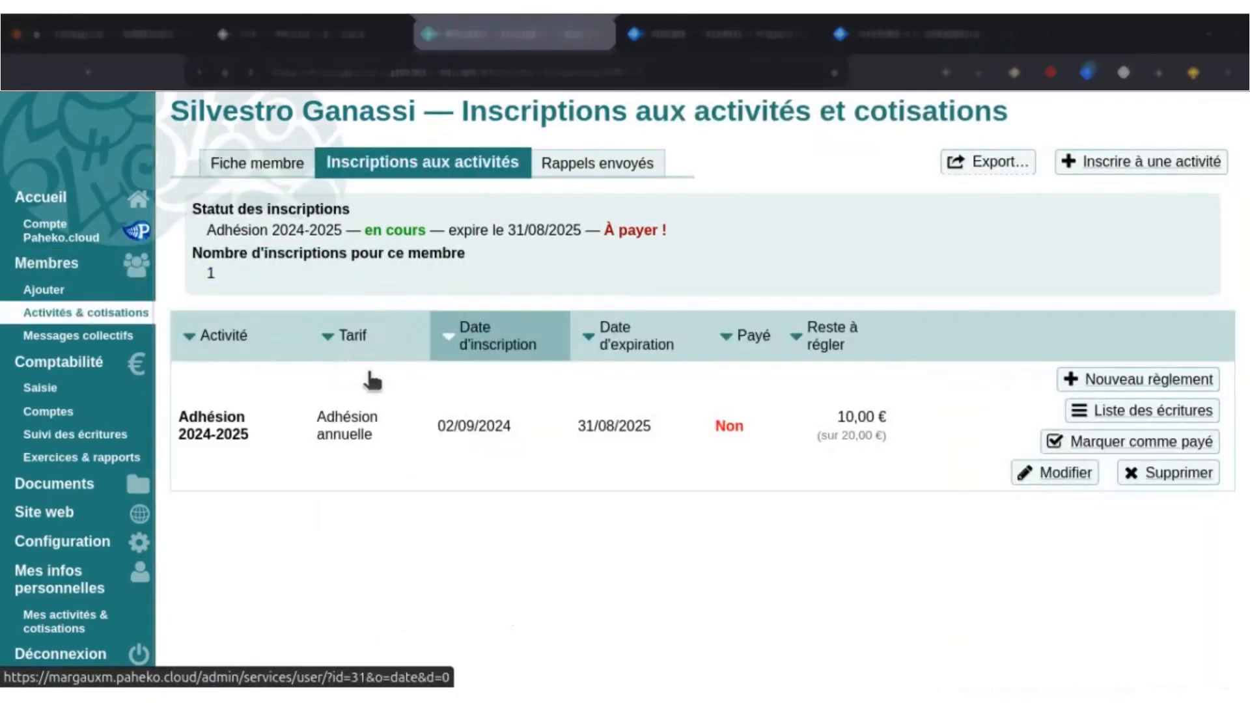
pyautogui.moveTo(840, 420); pyautogui.dragTo(913, 433)
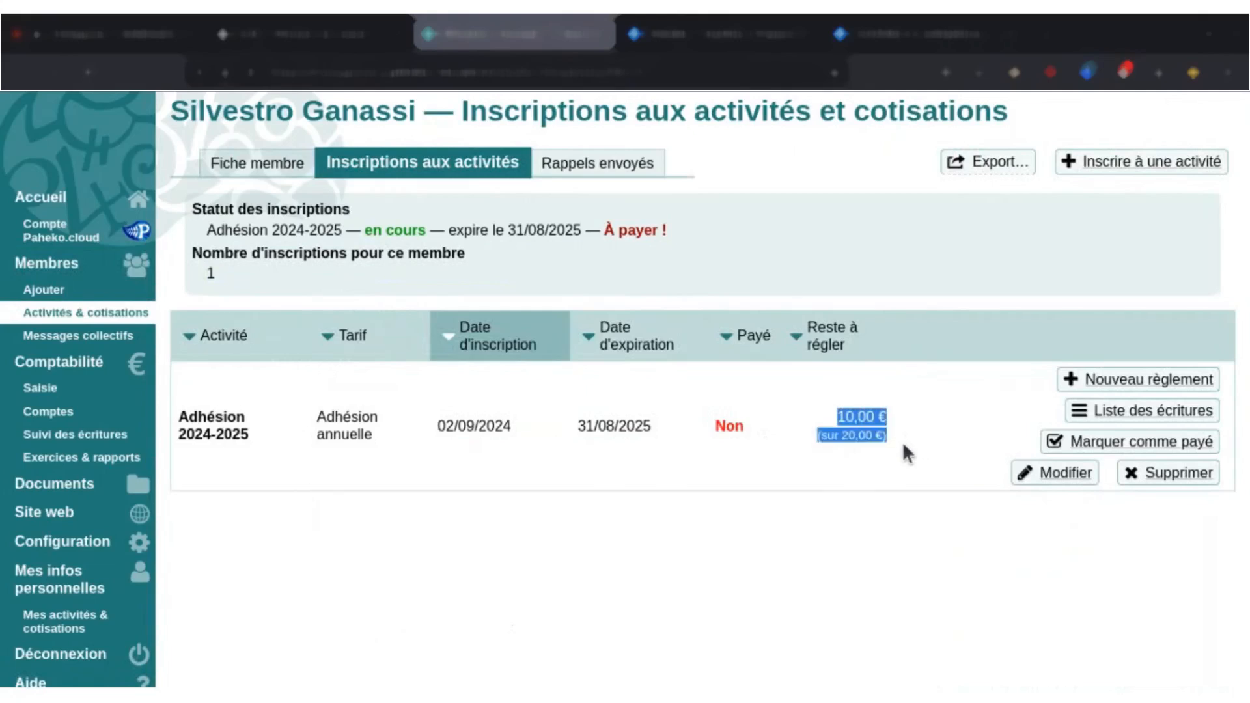
pyautogui.click(905, 446)
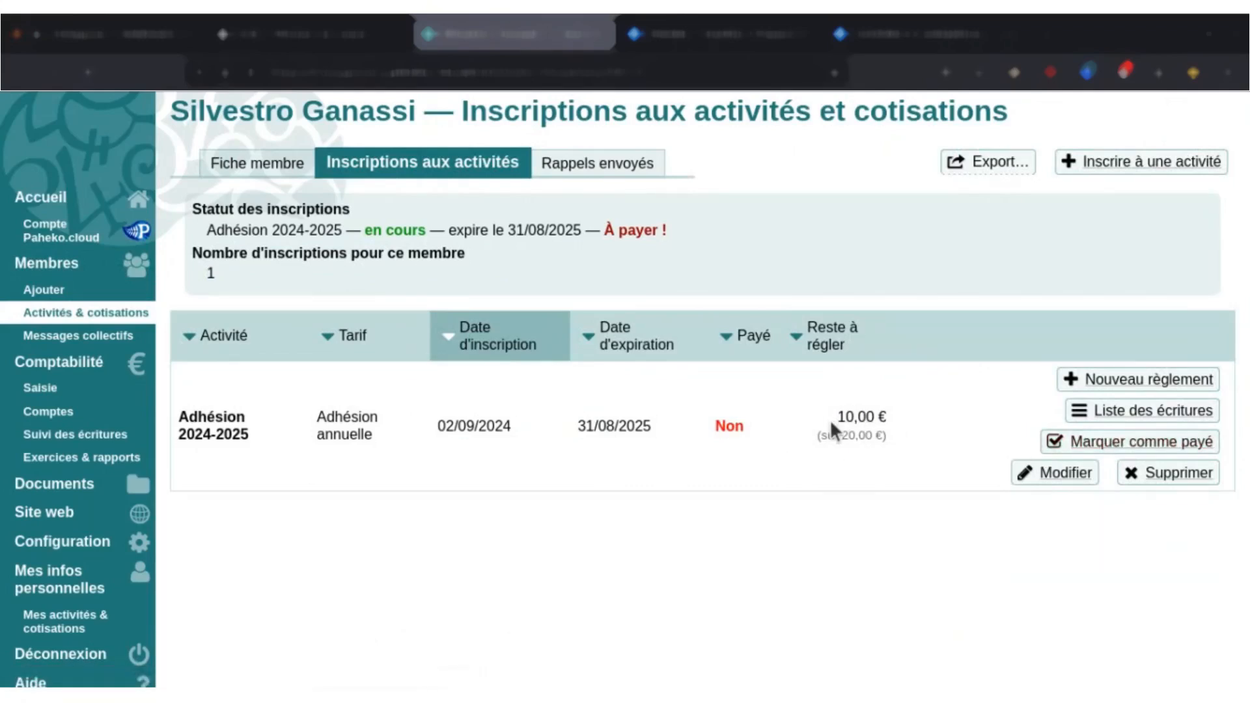
# Start a new payment for the Adhésion 2024-2025 enrolment and date it 11/12/2024.
pyautogui.click(1127, 384)
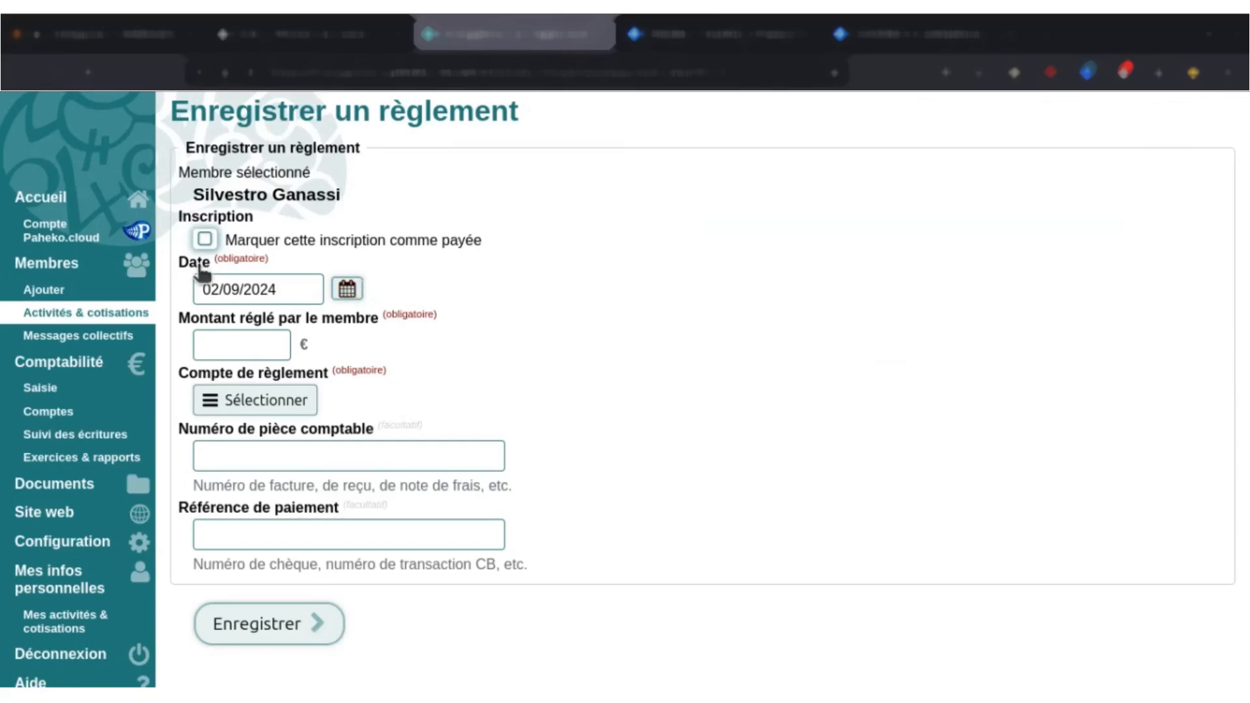
pyautogui.click(347, 288)
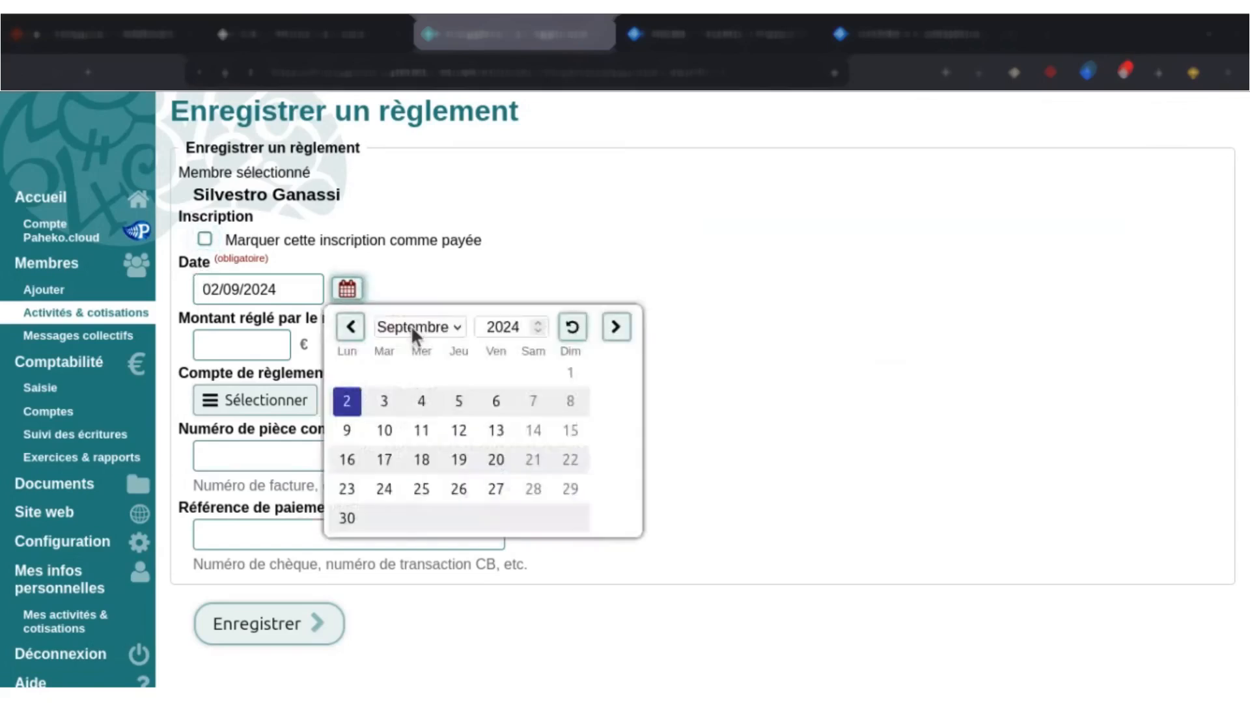
pyautogui.click(616, 327)
pyautogui.click(616, 327)
pyautogui.click(616, 327)
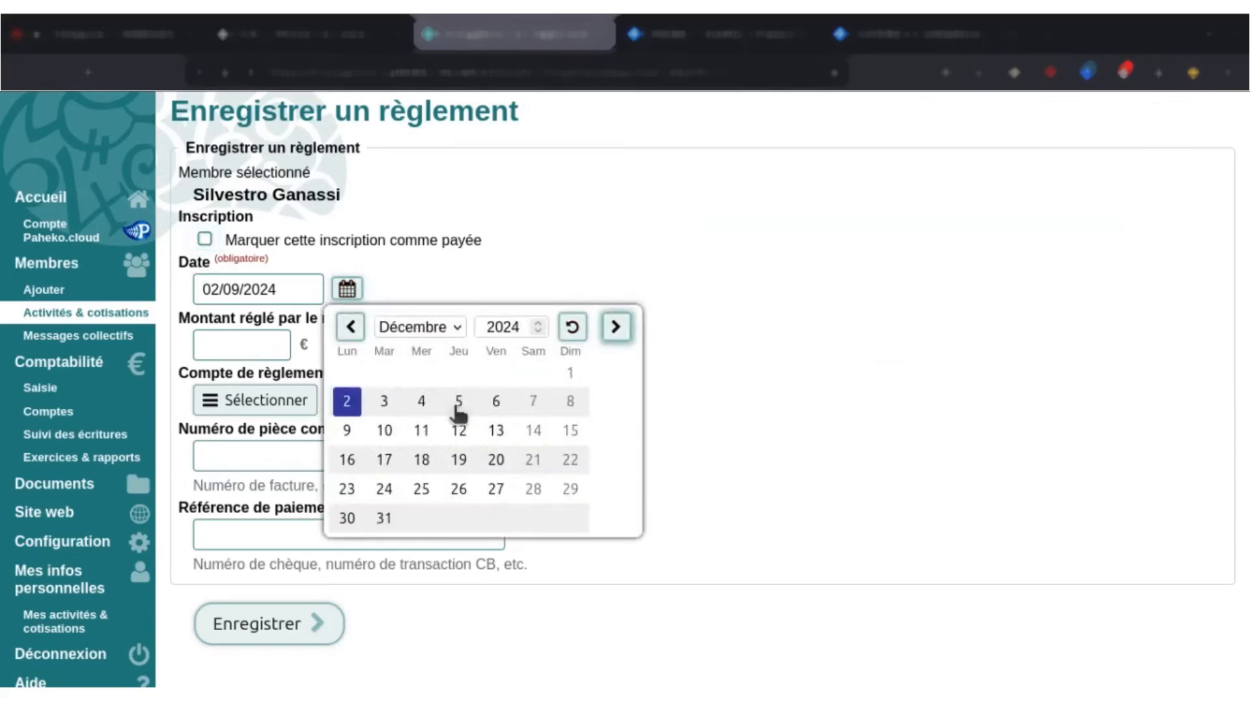
pyautogui.click(421, 430)
# Set the payment amount to 5 €, choose account 512A — Compte courant, and save the payment.
pyautogui.click(251, 335)
pyautogui.write('5')
pyautogui.click(455, 338)
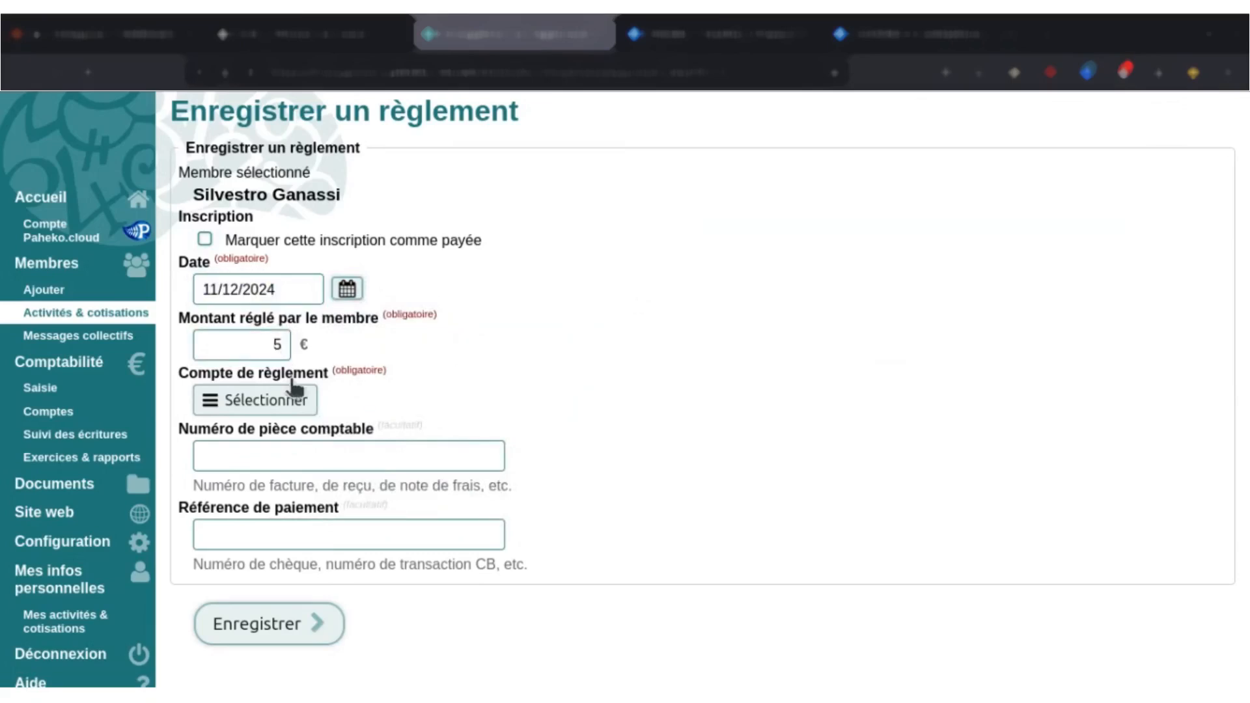
pyautogui.click(295, 390)
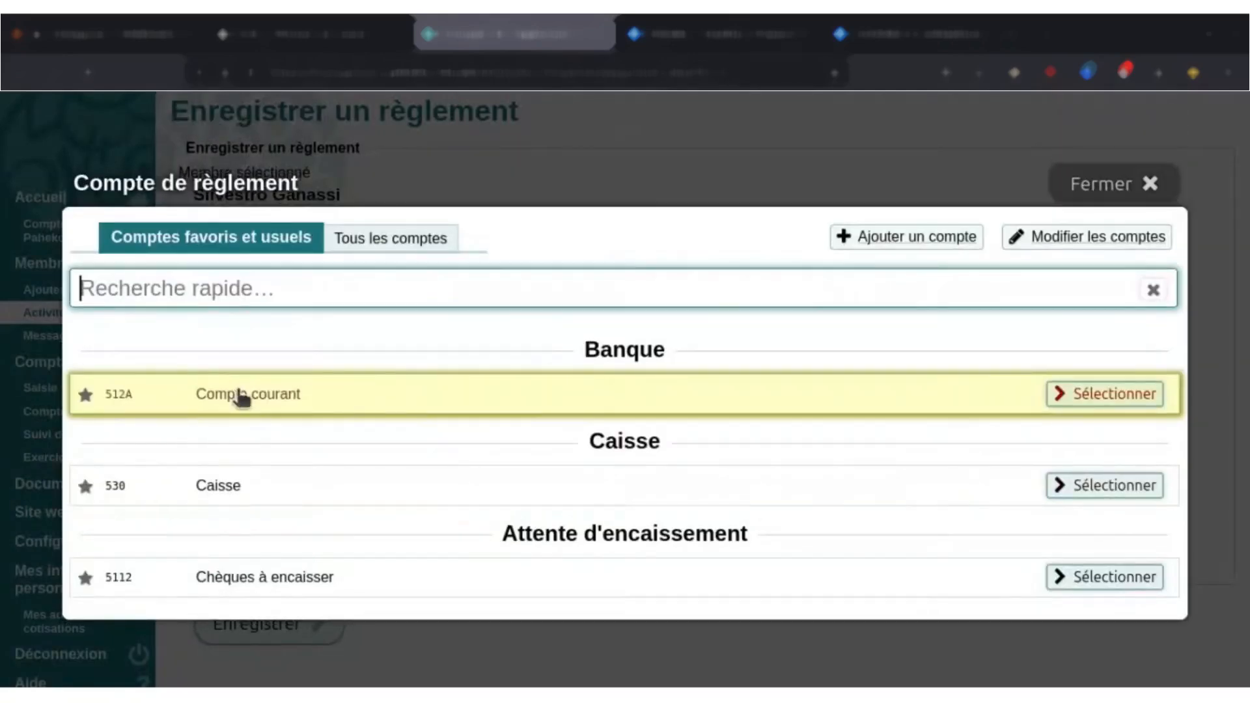
pyautogui.click(240, 398)
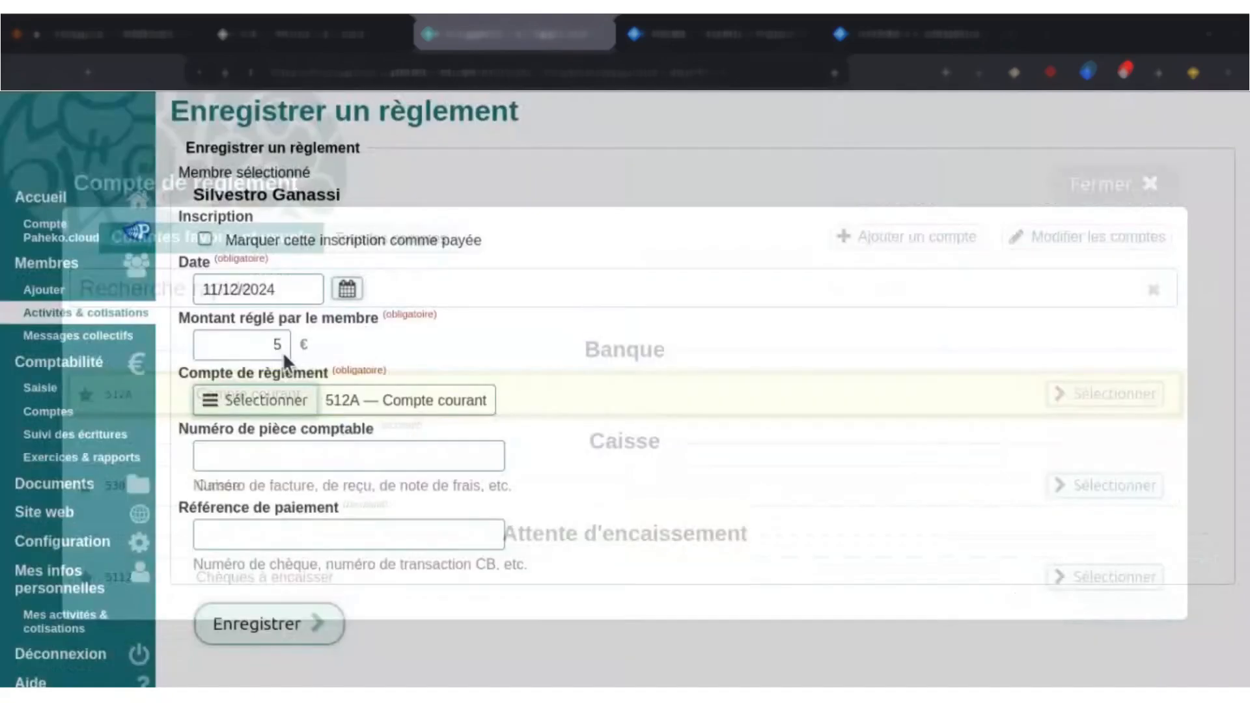
pyautogui.click(281, 625)
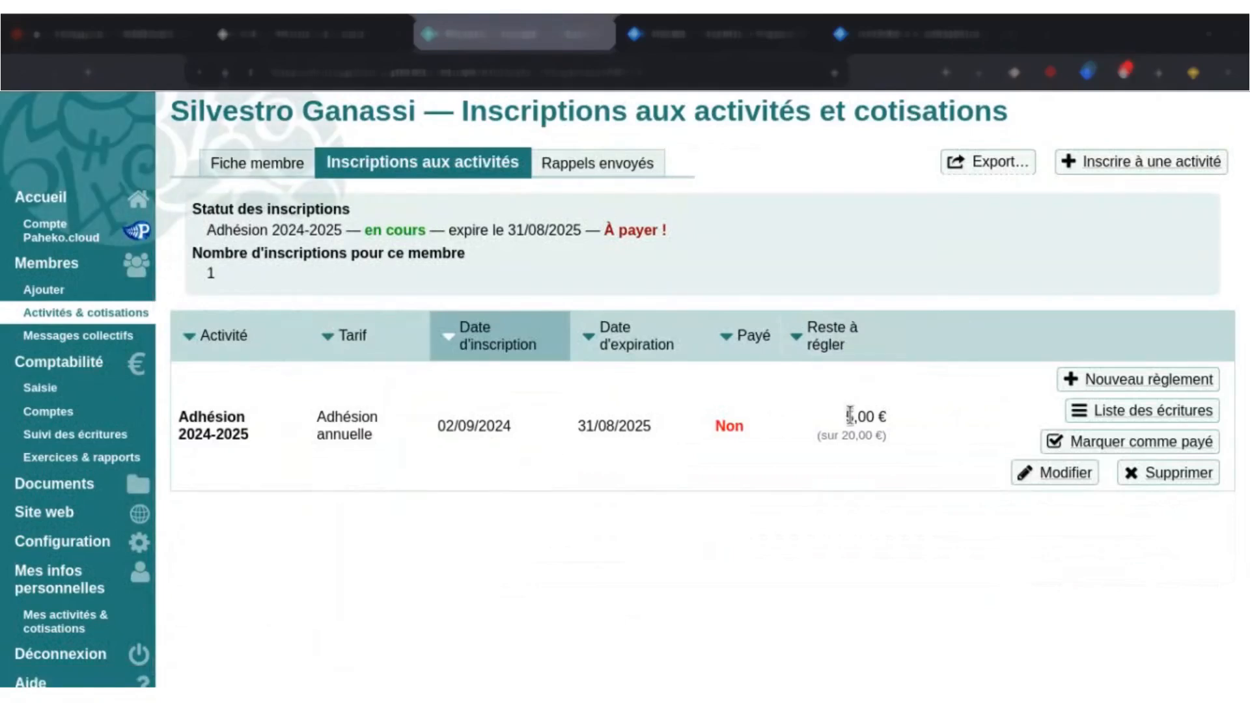
# Review the accounting entries linked to the enrolment and look at the form for linking an existing entry.
pyautogui.click(1123, 416)
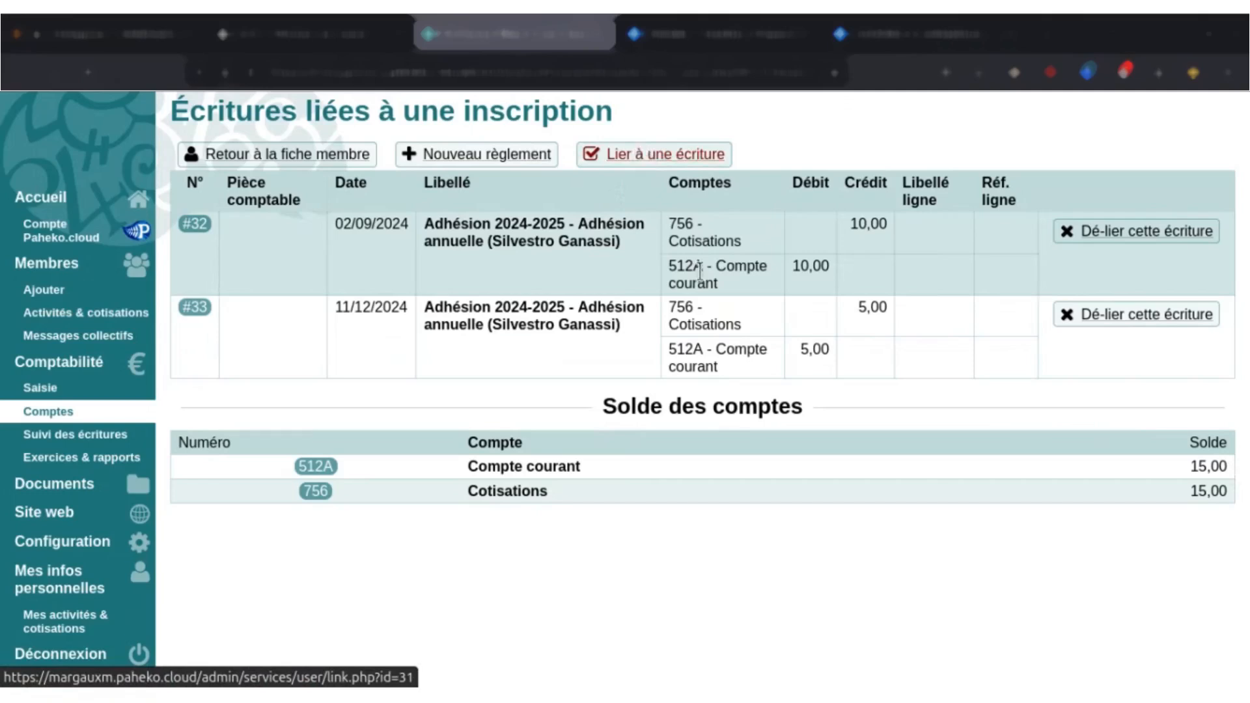
pyautogui.click(629, 155)
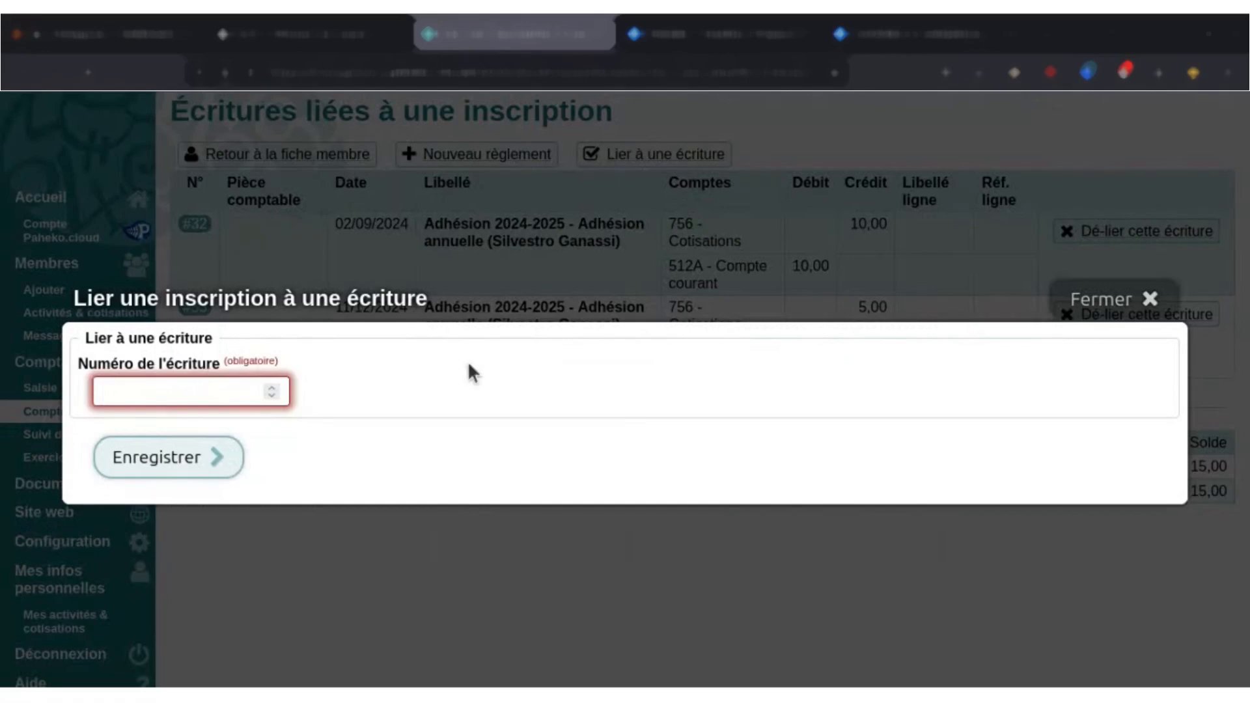
pyautogui.click(1071, 301)
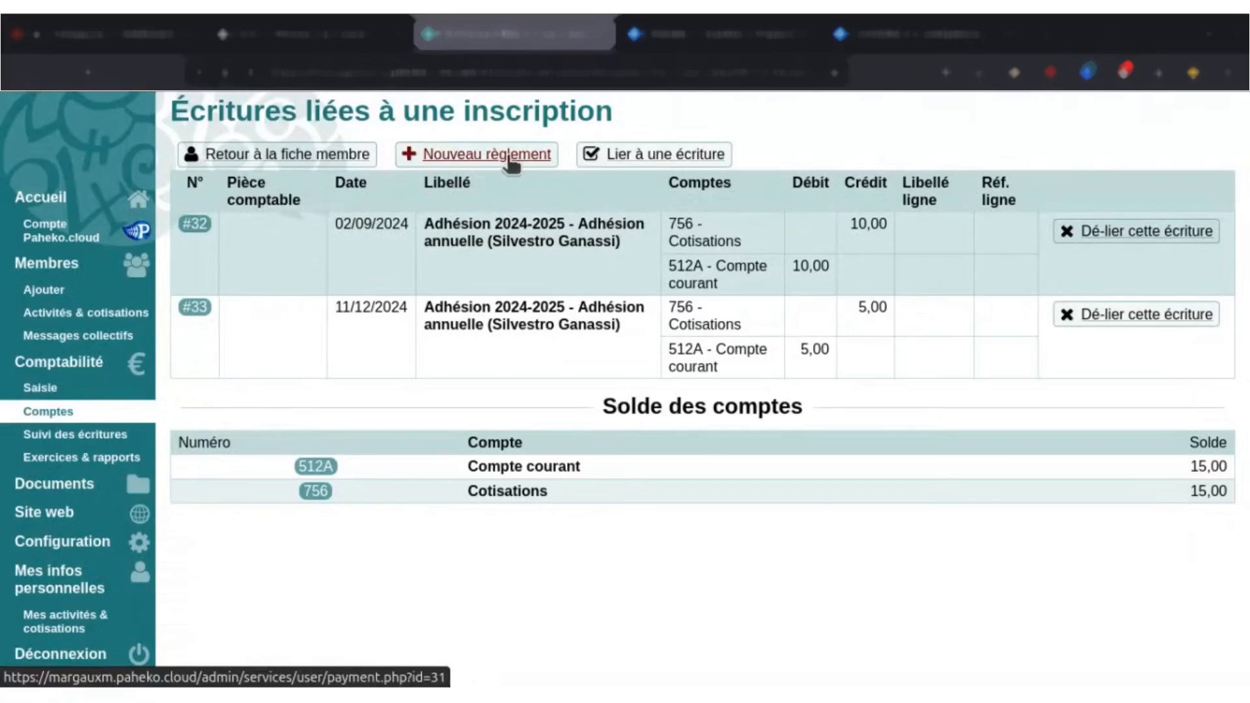
# Start another payment from the linked entries, mark the enrolment as paid, and set the payment date to 16/01/2025.
pyautogui.click(510, 163)
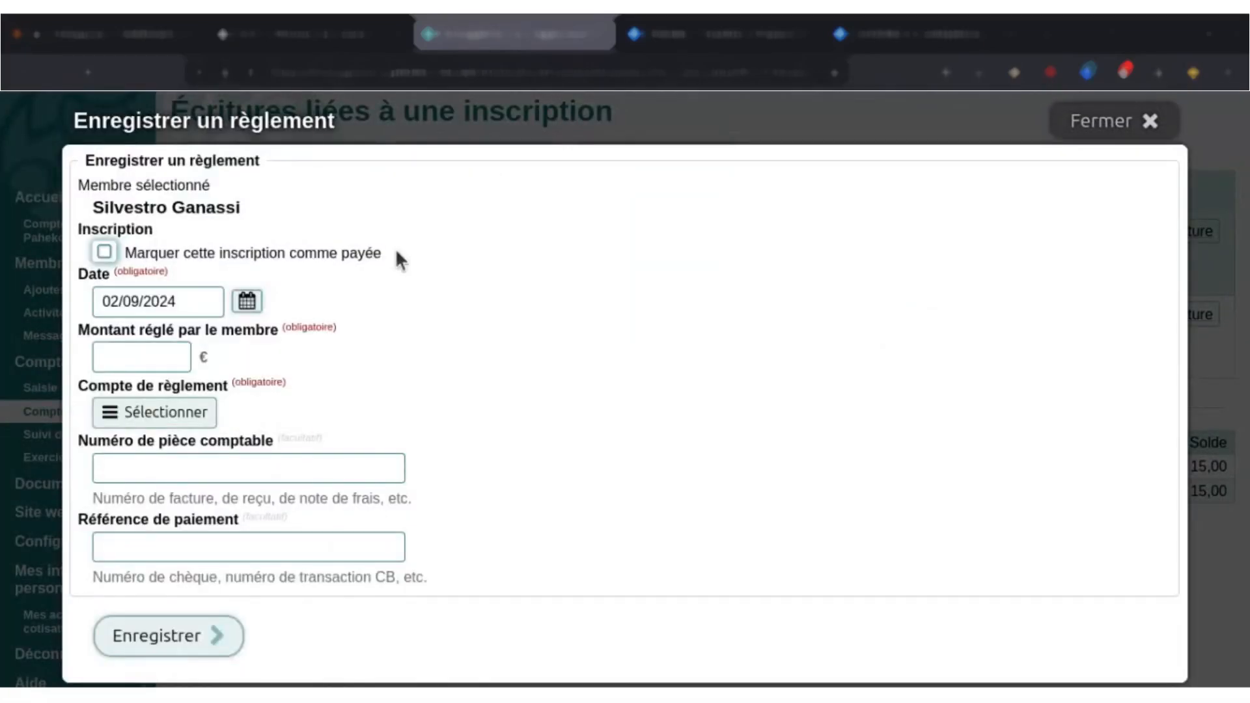
pyautogui.click(337, 261)
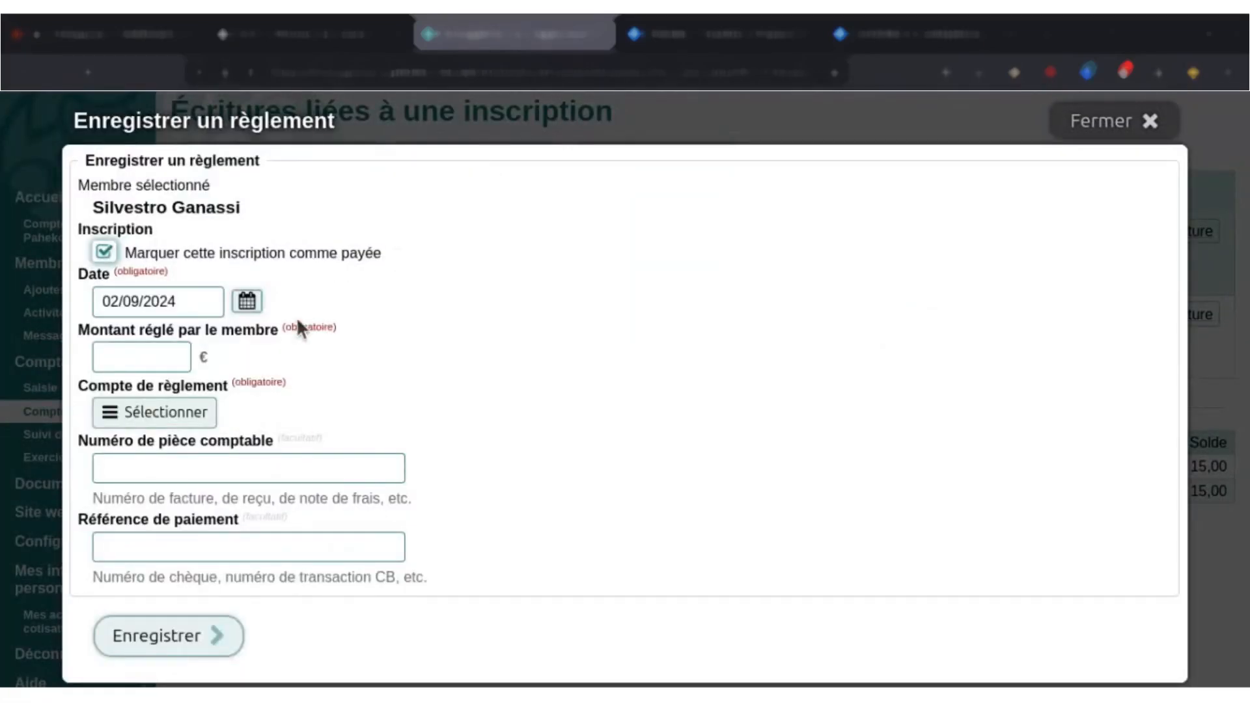
pyautogui.click(254, 307)
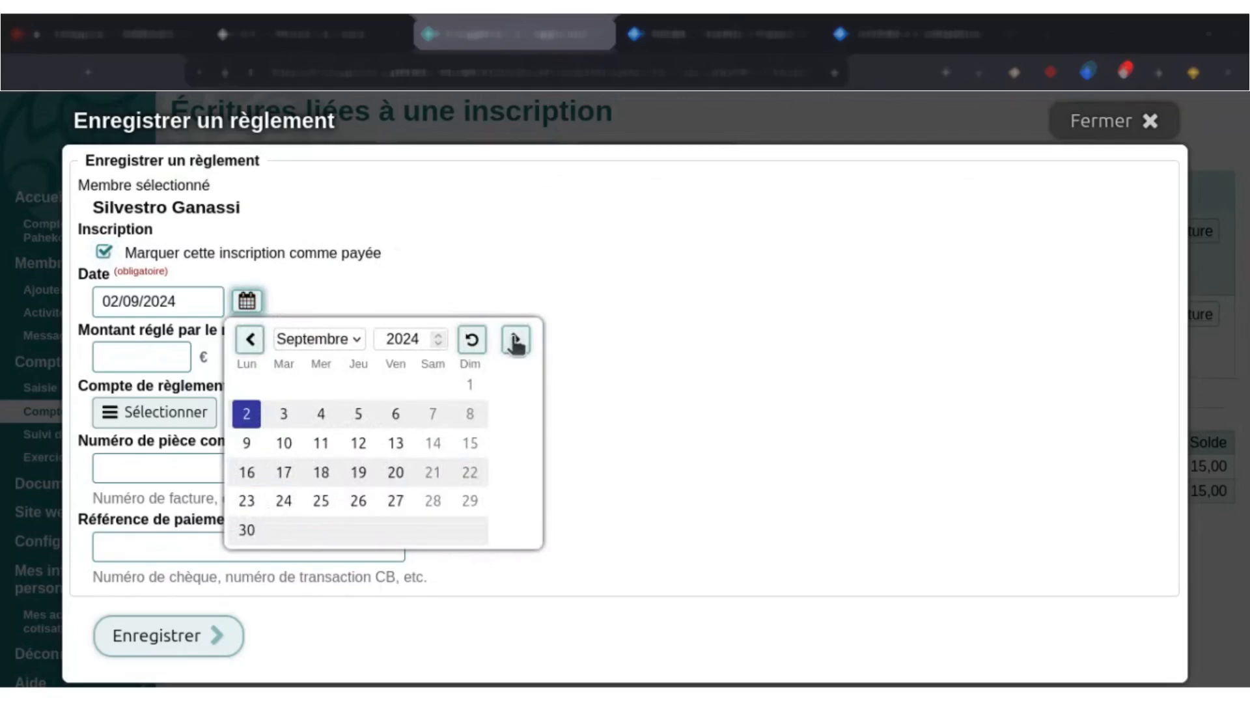
pyautogui.click(475, 344)
pyautogui.click(250, 339)
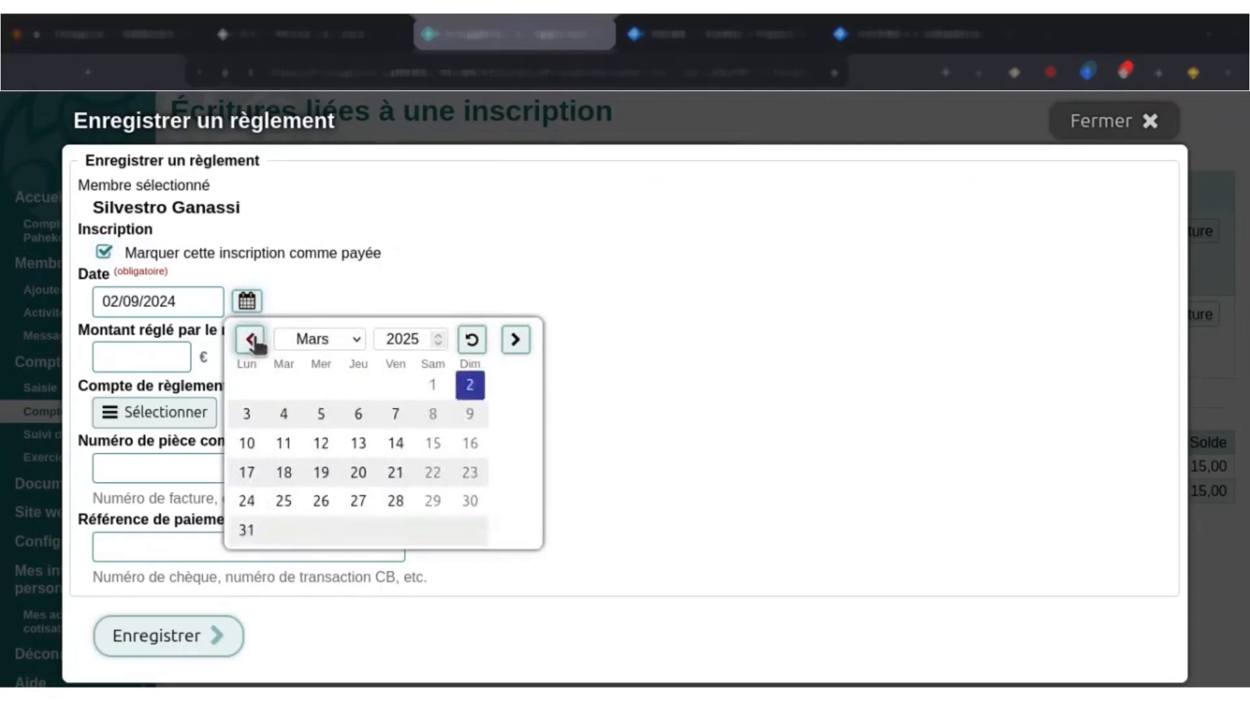
pyautogui.click(250, 340)
pyautogui.click(250, 339)
pyautogui.click(359, 443)
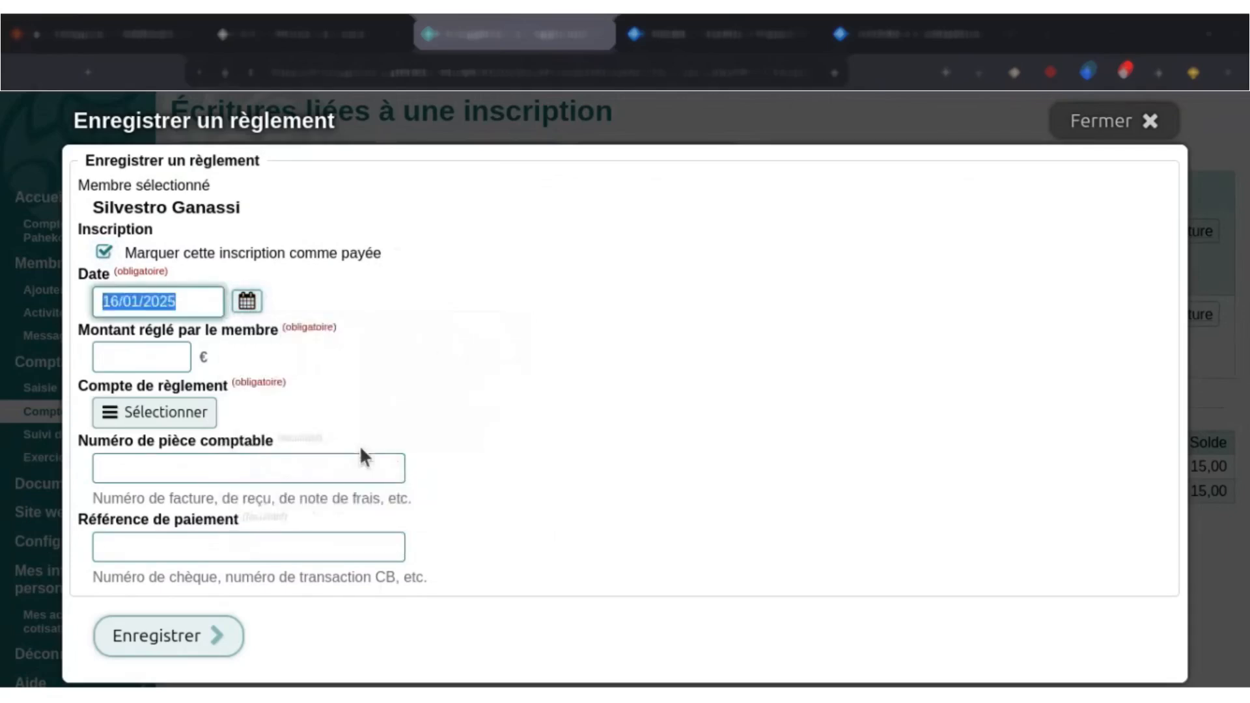
# Try to save this payment with an amount of 5 € on account 512A — Compte courant, then close the form.
pyautogui.click(139, 353)
pyautogui.write('5')
pyautogui.click(390, 412)
pyautogui.click(174, 418)
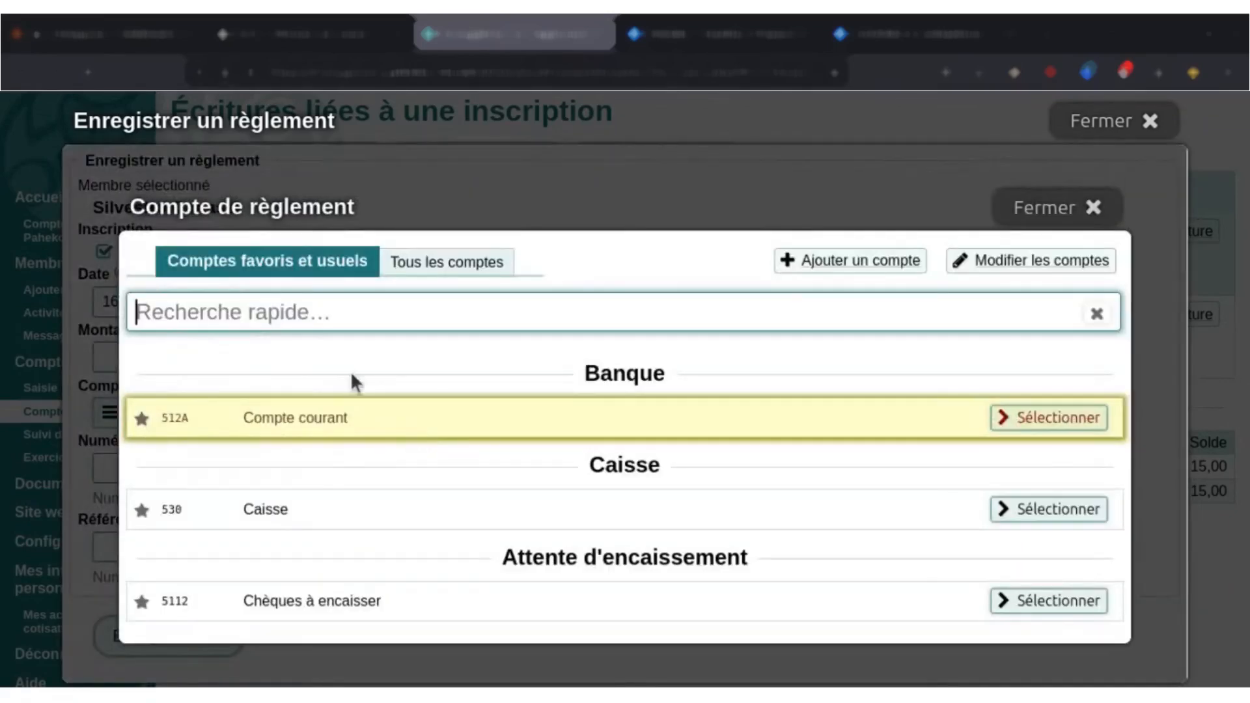
pyautogui.click(326, 424)
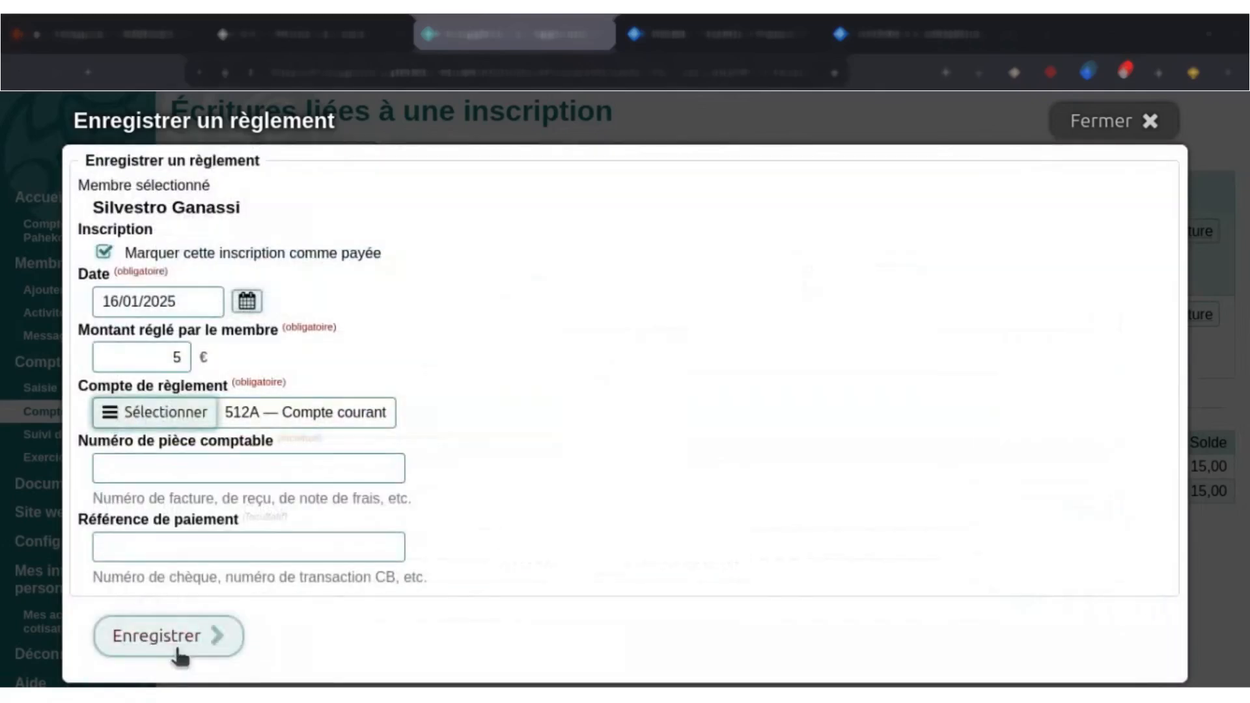
pyautogui.click(168, 654)
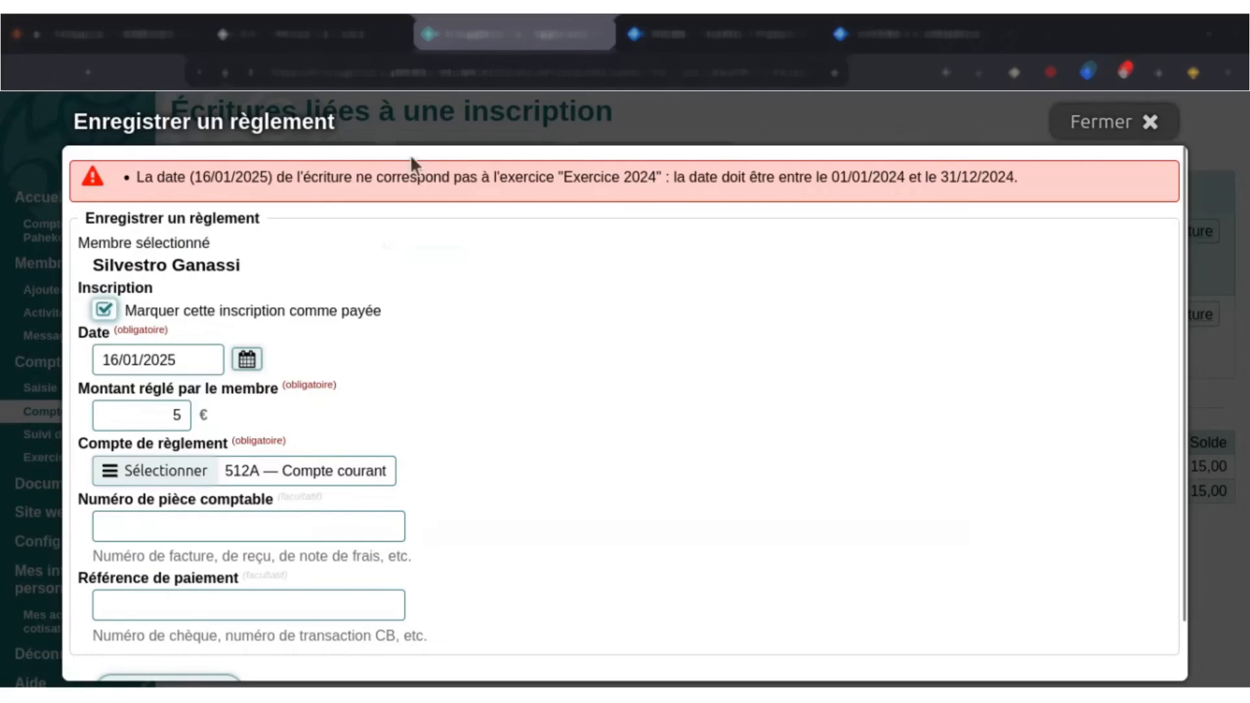
pyautogui.moveTo(437, 176); pyautogui.dragTo(747, 177)
pyautogui.click(846, 234)
pyautogui.click(1093, 127)
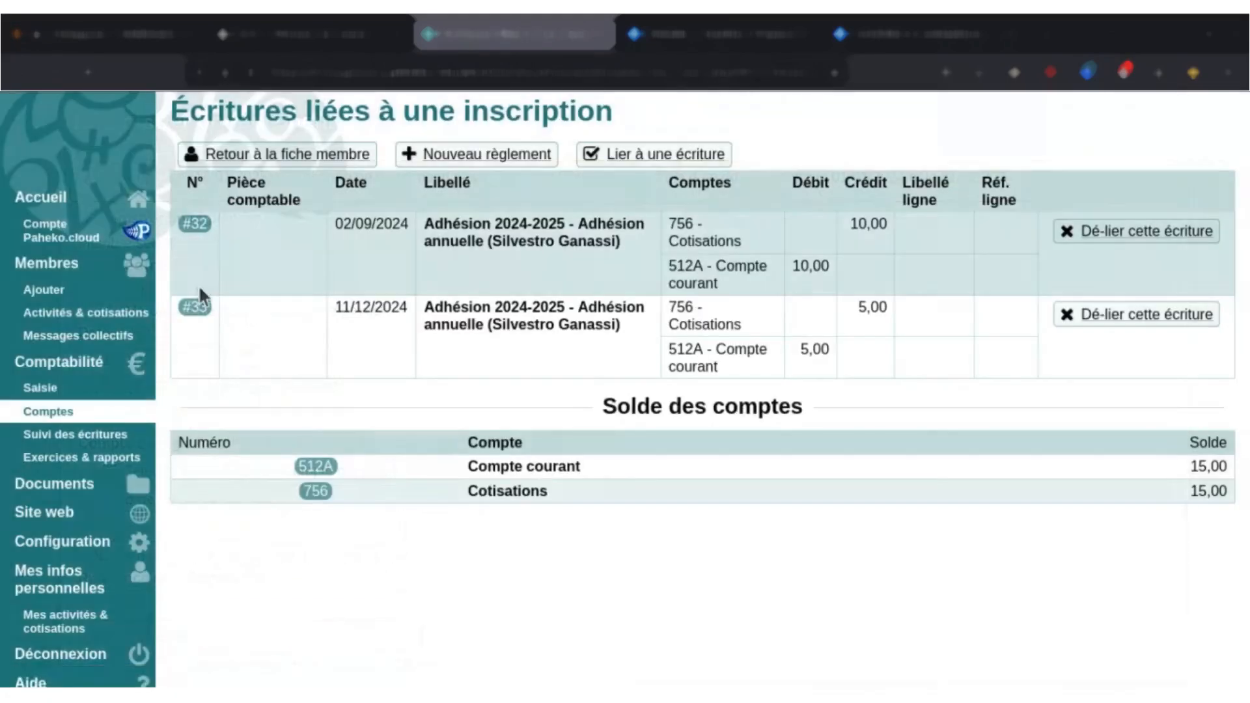
# Open the list of activity fees linked to Exercice 2024 from the fiscal years overview.
pyautogui.click(68, 464)
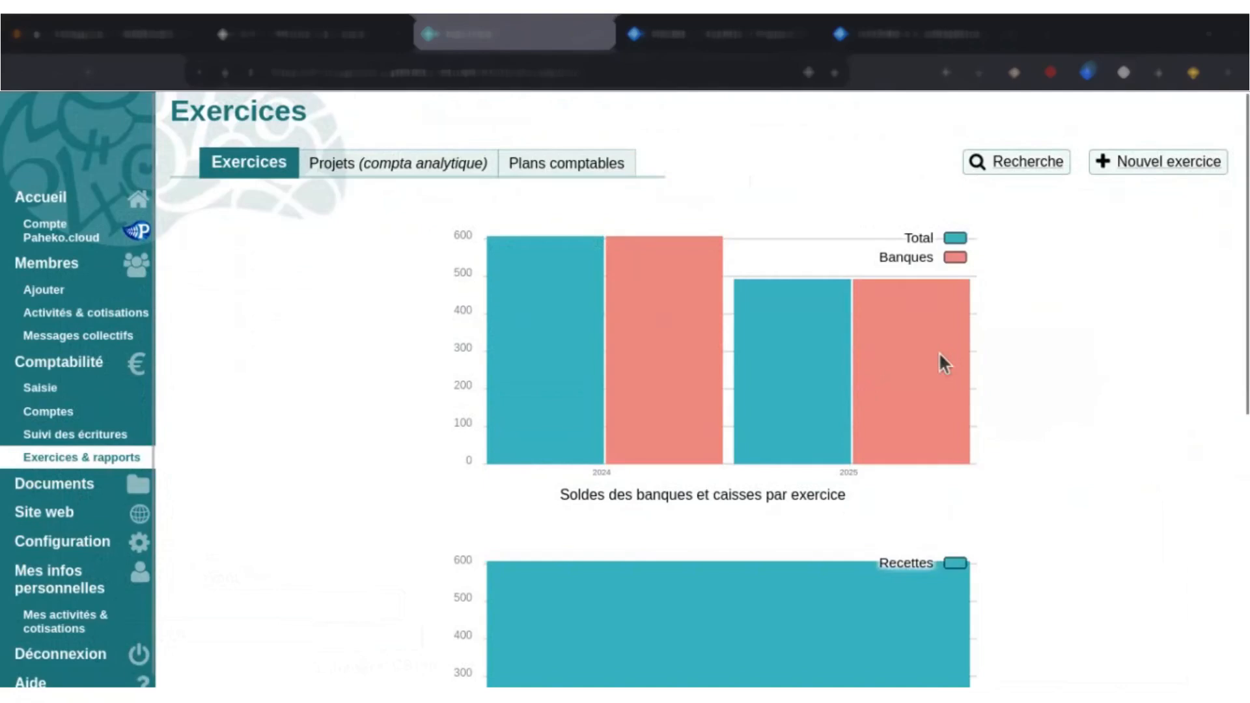
pyautogui.moveTo(1243, 201); pyautogui.dragTo(1241, 479)
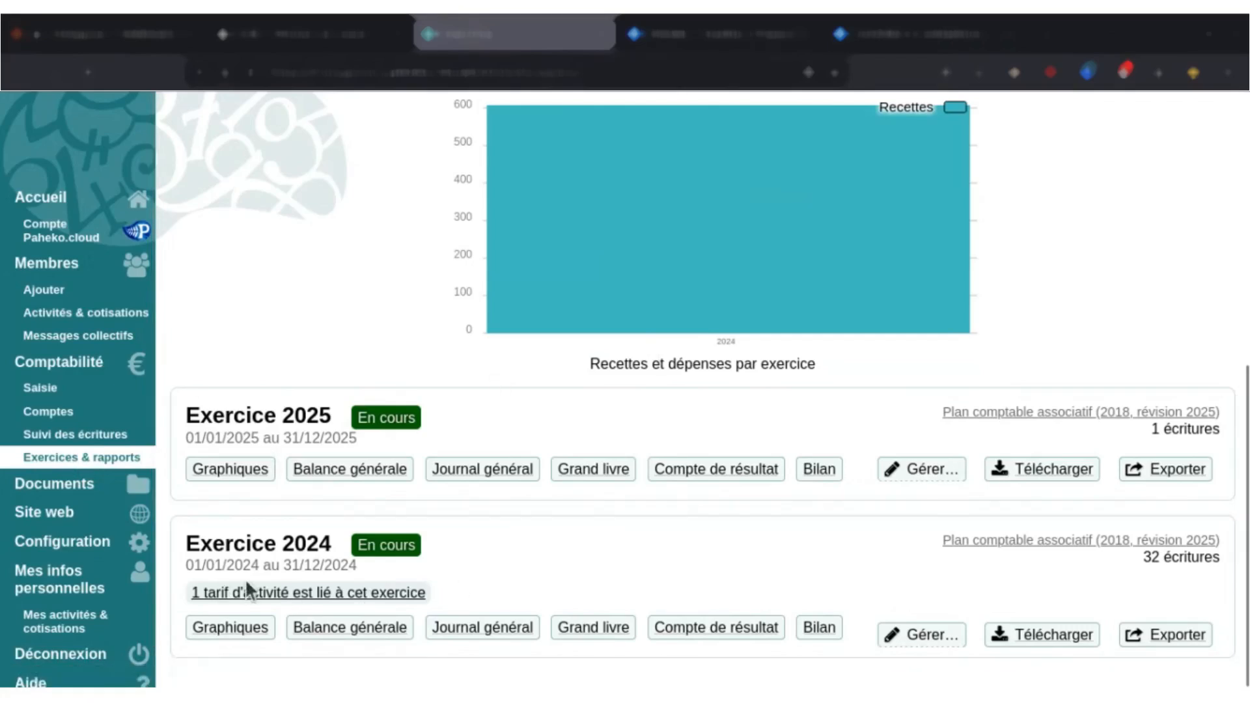
pyautogui.click(329, 602)
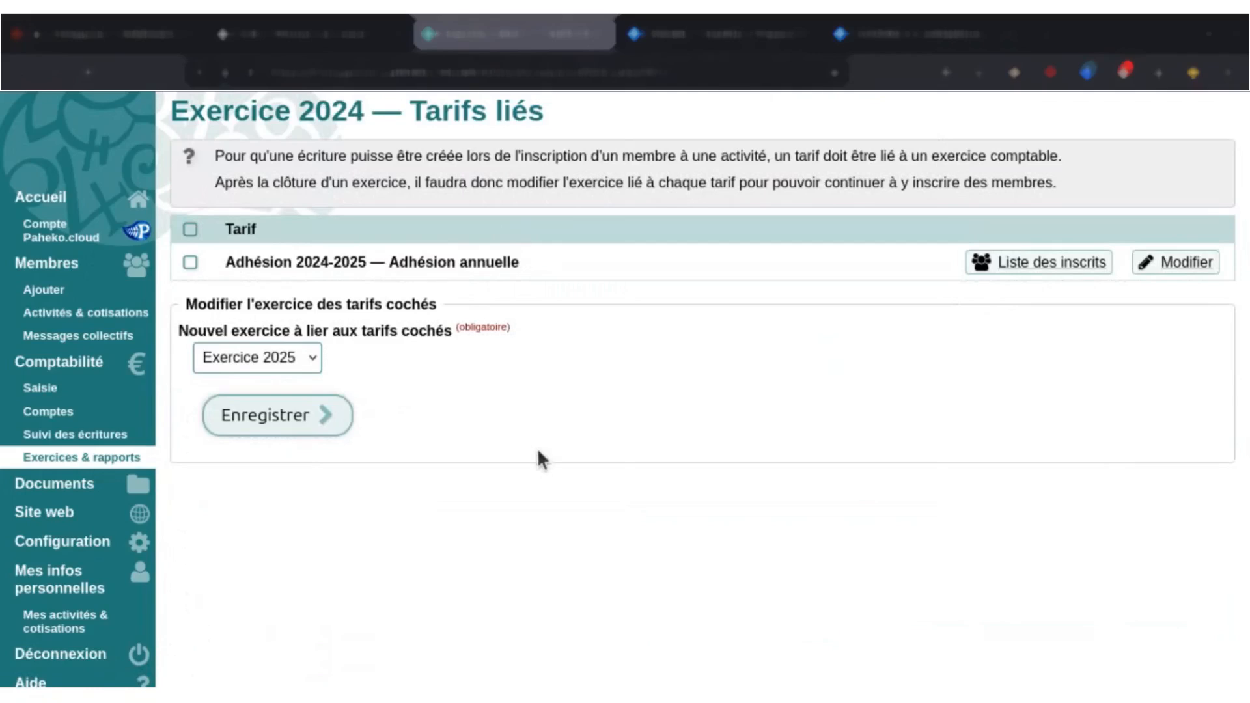
# Link the Adhésion 2024-2025 — Adhésion annuelle fee to Exercice 2025 and check the fiscal years overview.
pyautogui.click(188, 261)
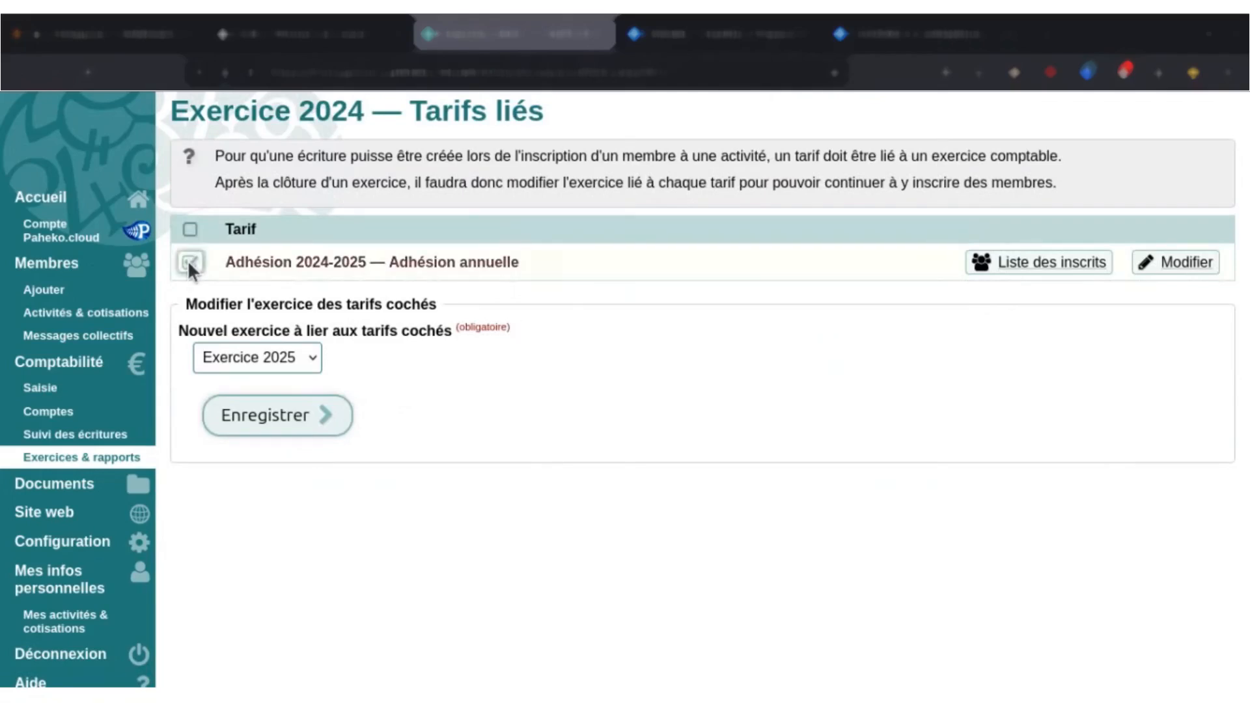
pyautogui.click(309, 362)
pyautogui.click(261, 388)
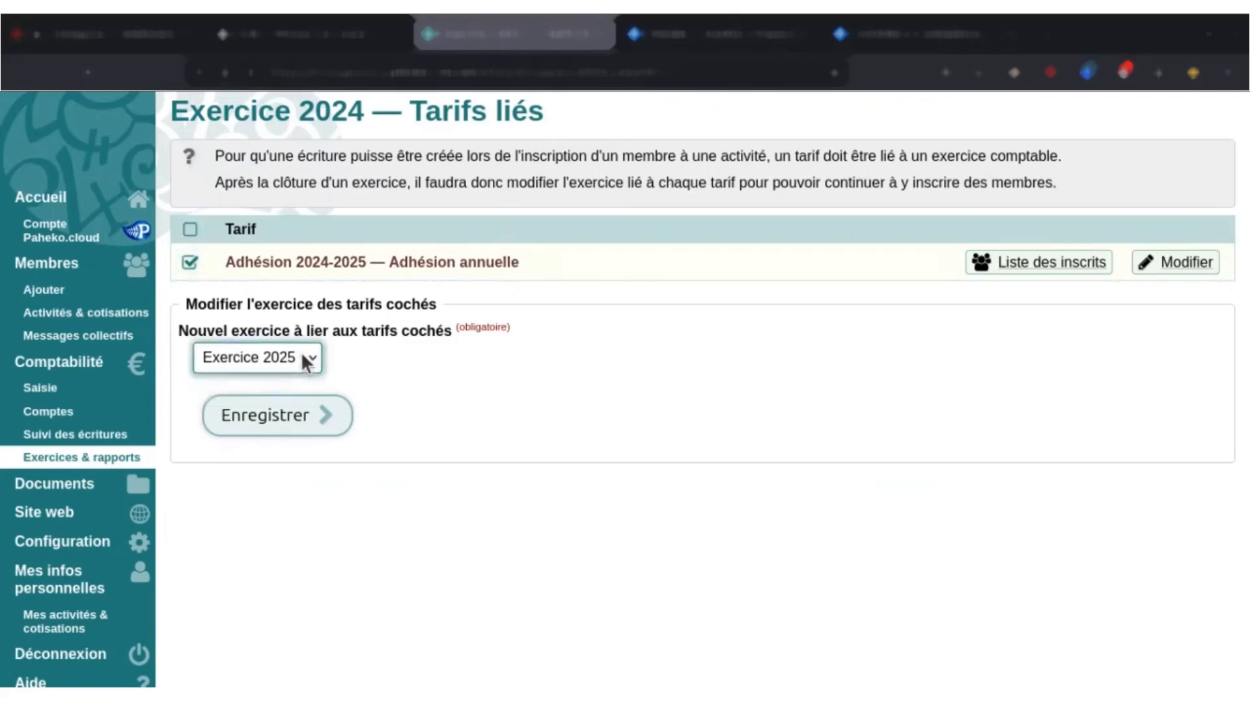
pyautogui.click(285, 419)
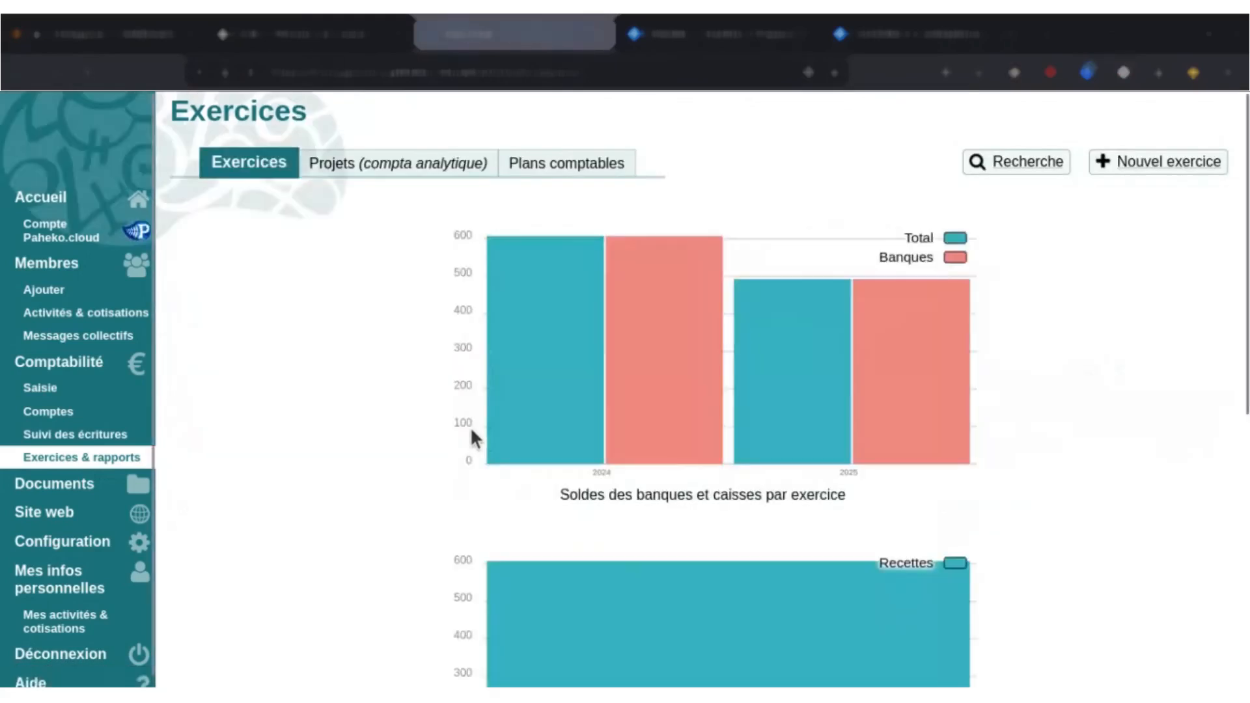
pyautogui.scroll(-6, 563, 400)
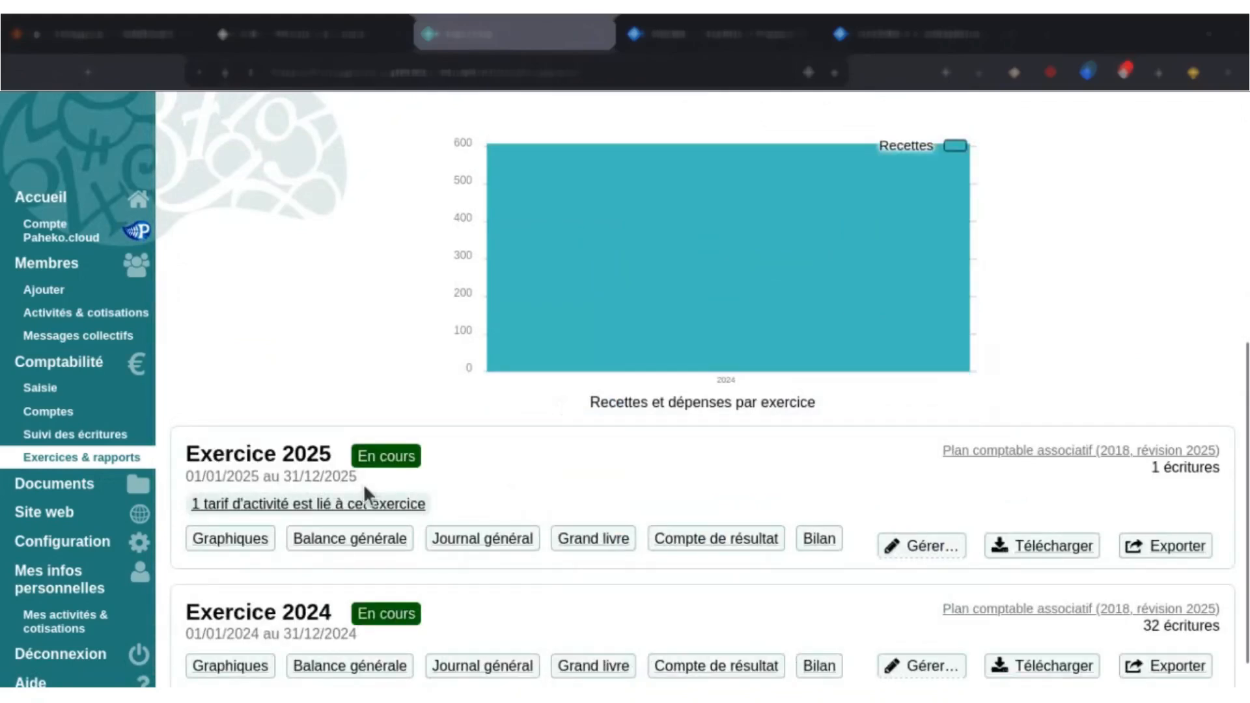
pyautogui.scroll(-1, 378, 505)
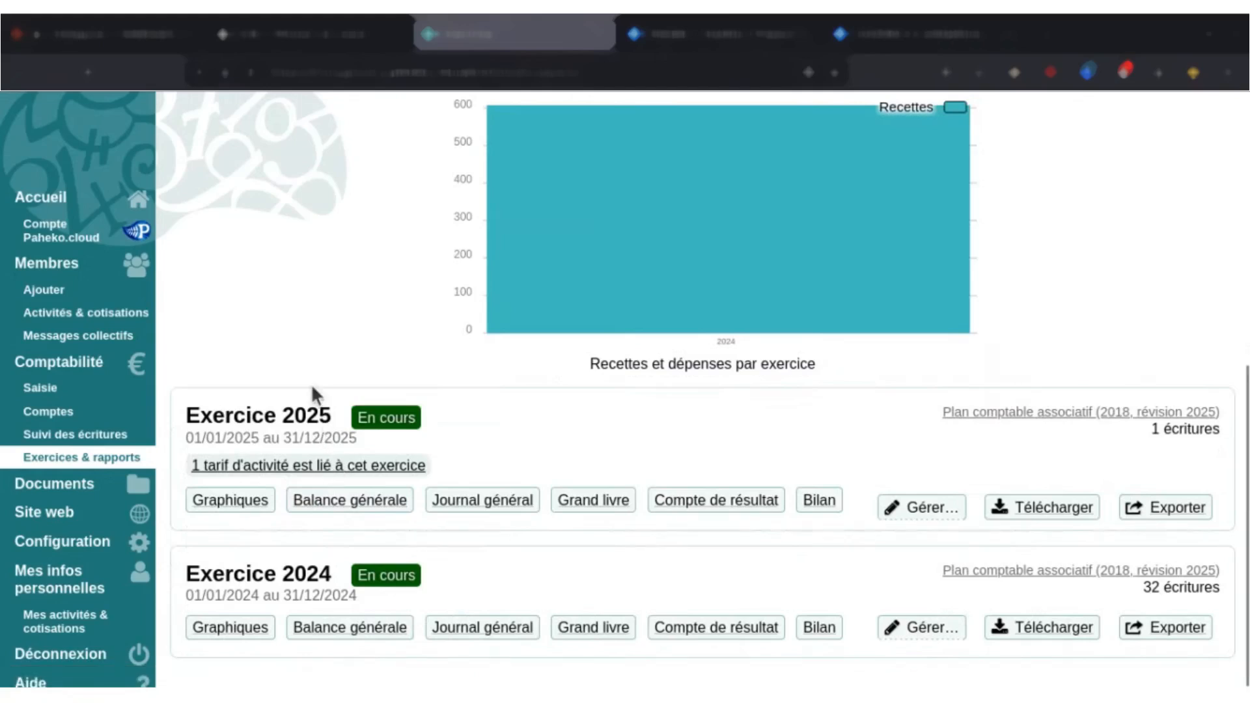
# Start a new payment for member number 36's Adhésion 2024-2025 enrolment and mark the enrolment as paid.
pyautogui.click(65, 266)
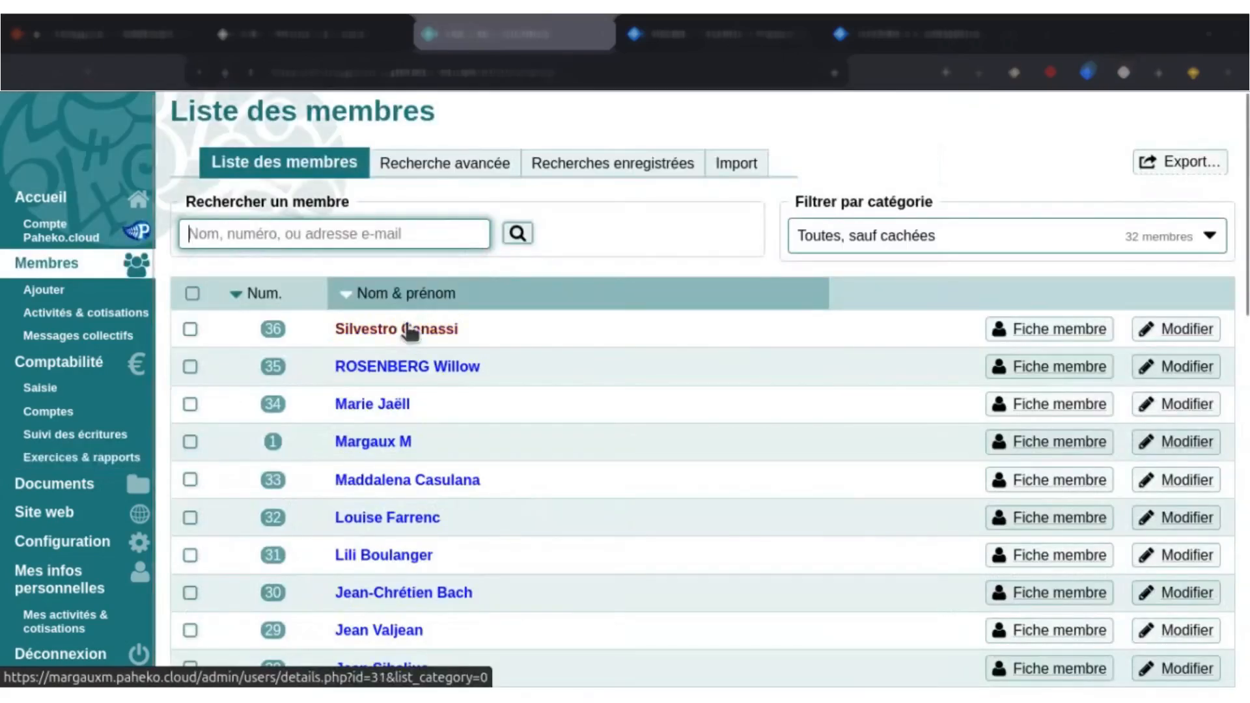
pyautogui.click(378, 336)
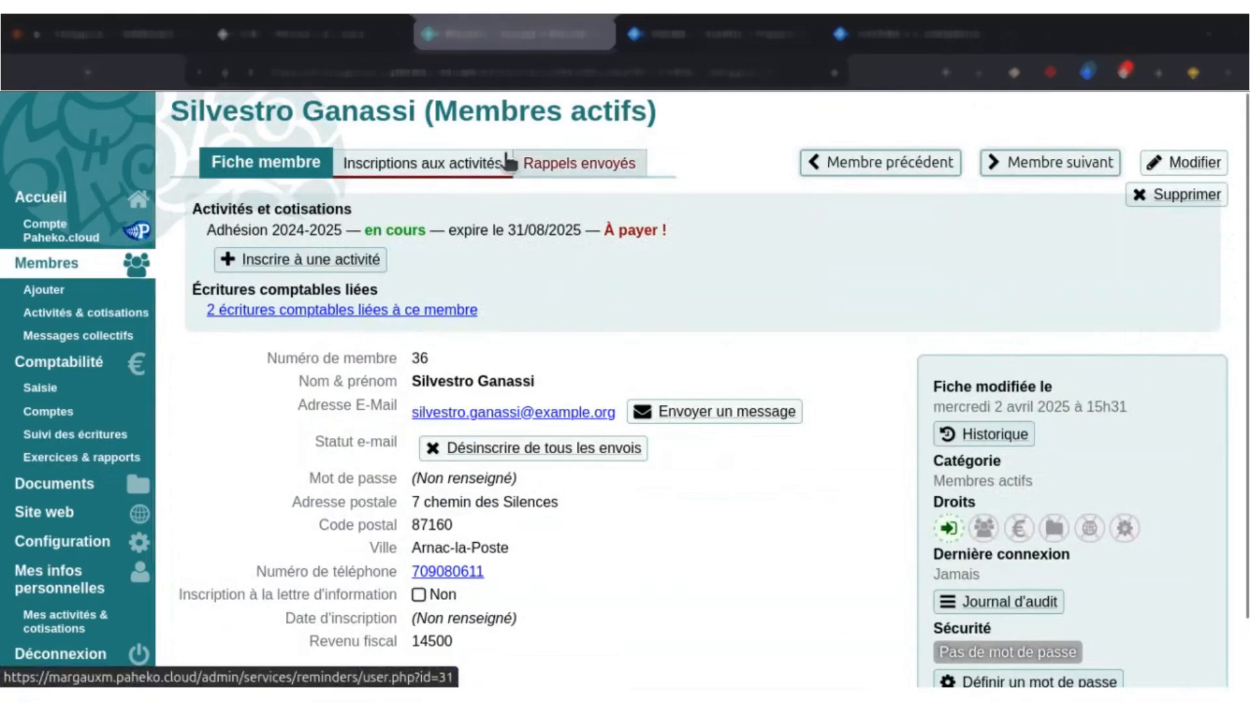
pyautogui.click(480, 162)
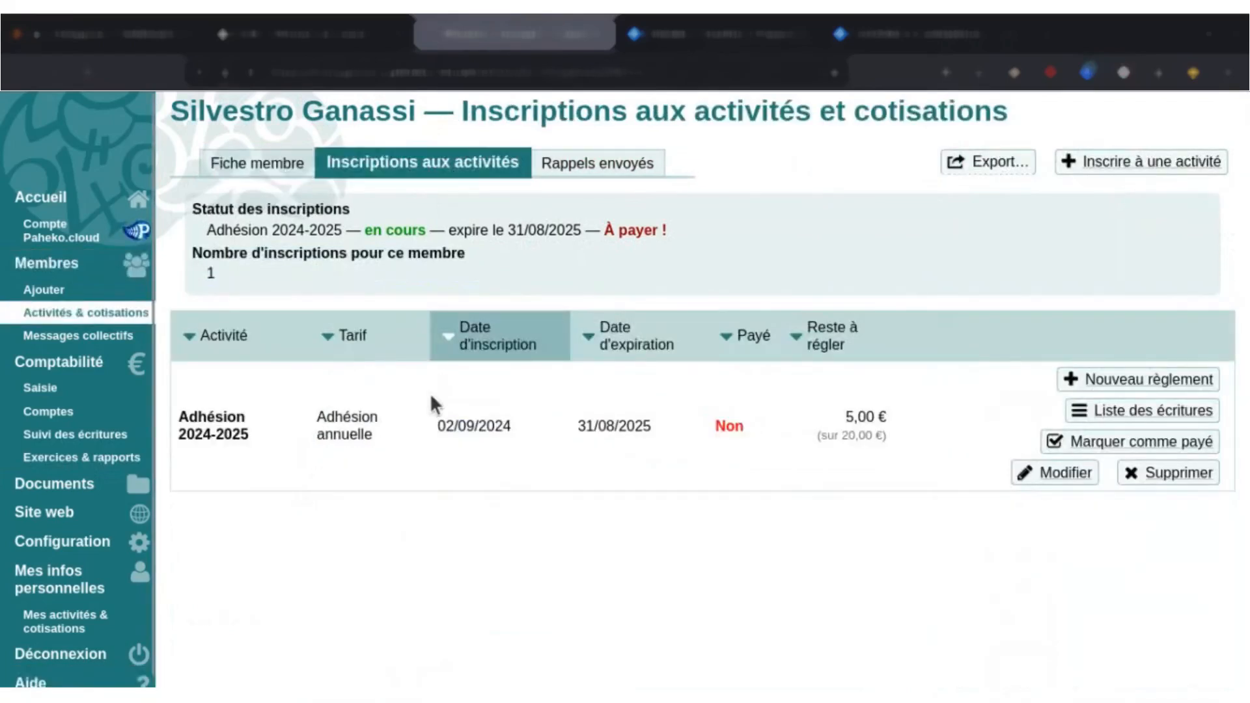
pyautogui.click(1125, 384)
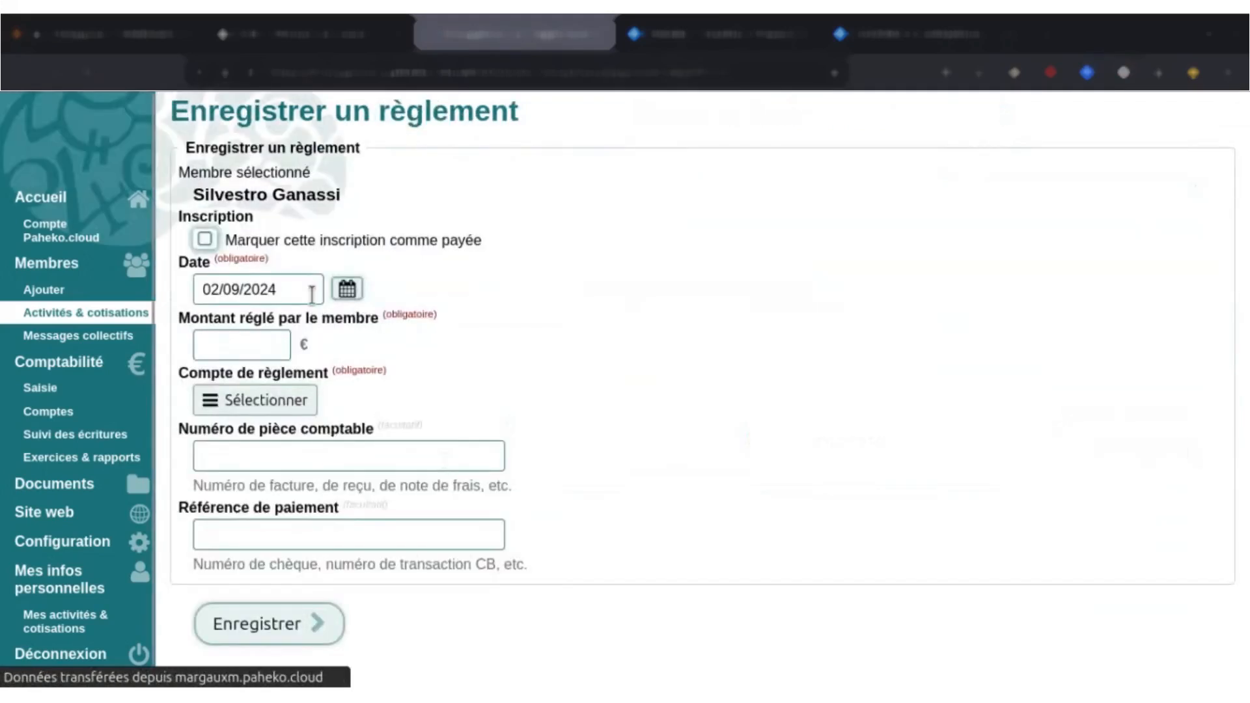
pyautogui.click(467, 247)
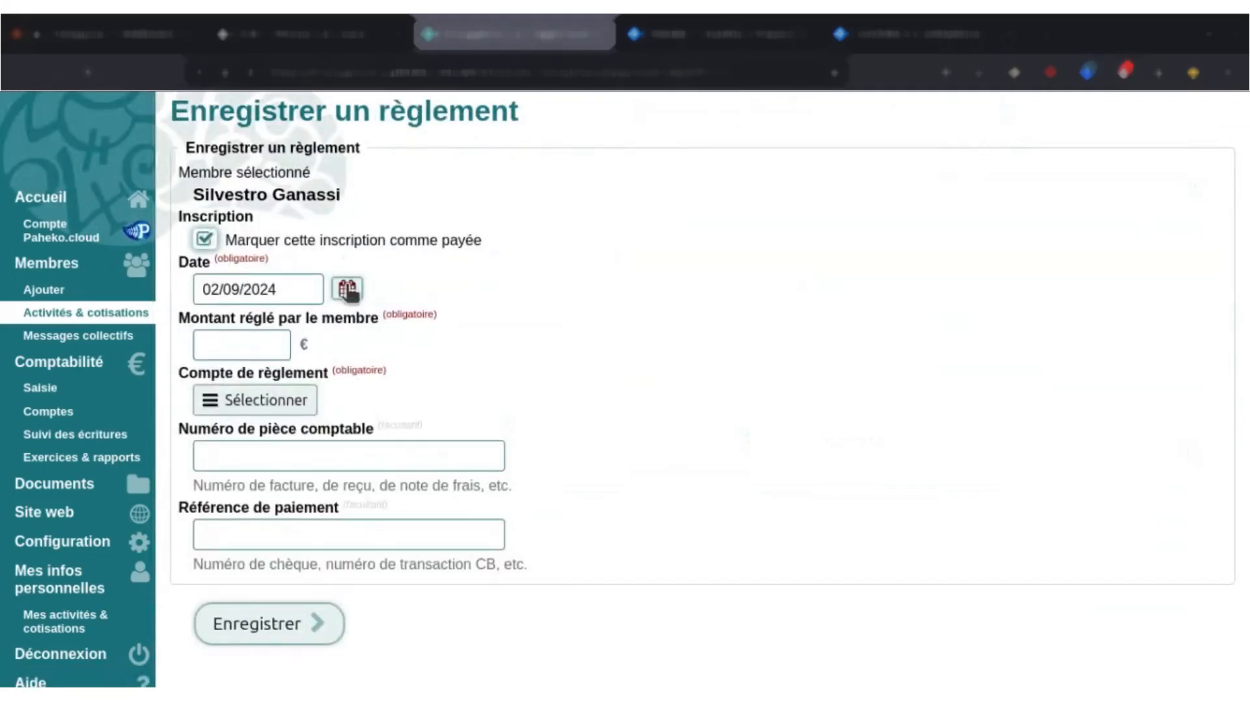
# Date the payment 09/01/2025, enter 5 € on account 512A — Compte courant, and save it.
pyautogui.click(349, 290)
pyautogui.click(616, 327)
pyautogui.click(616, 327)
pyautogui.click(617, 327)
pyautogui.click(616, 327)
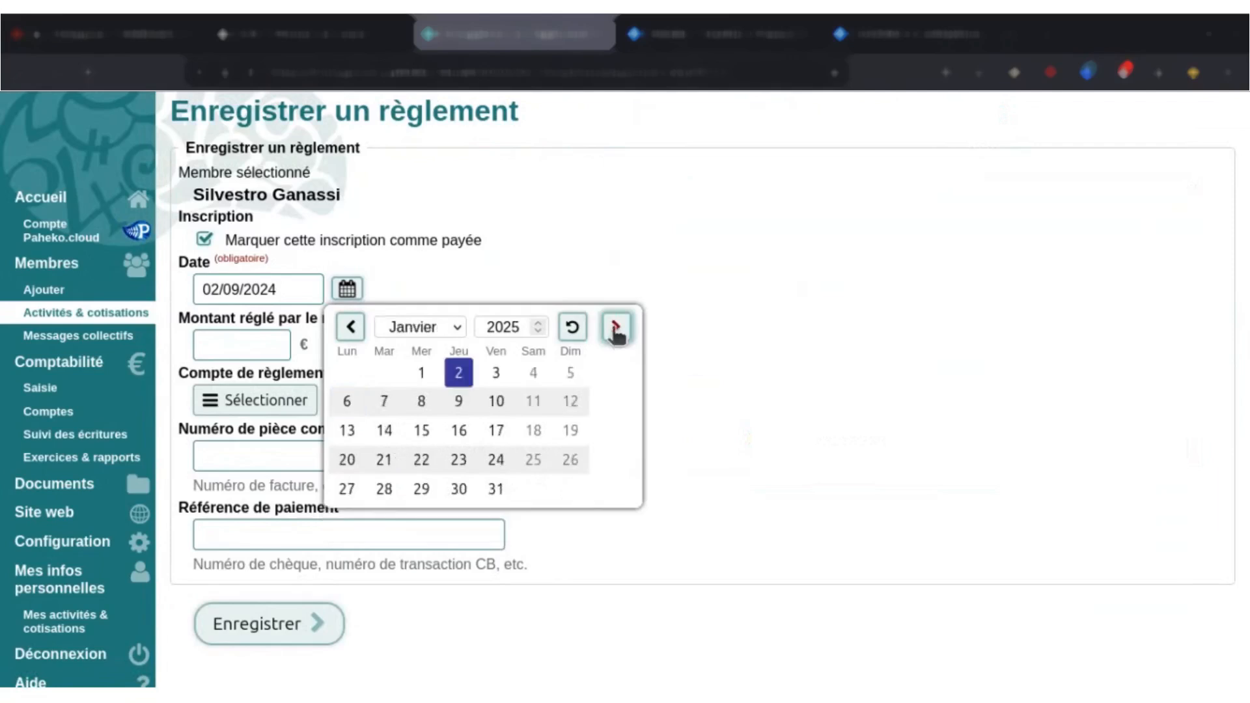
pyautogui.click(458, 402)
pyautogui.click(285, 355)
pyautogui.write('5')
pyautogui.click(280, 398)
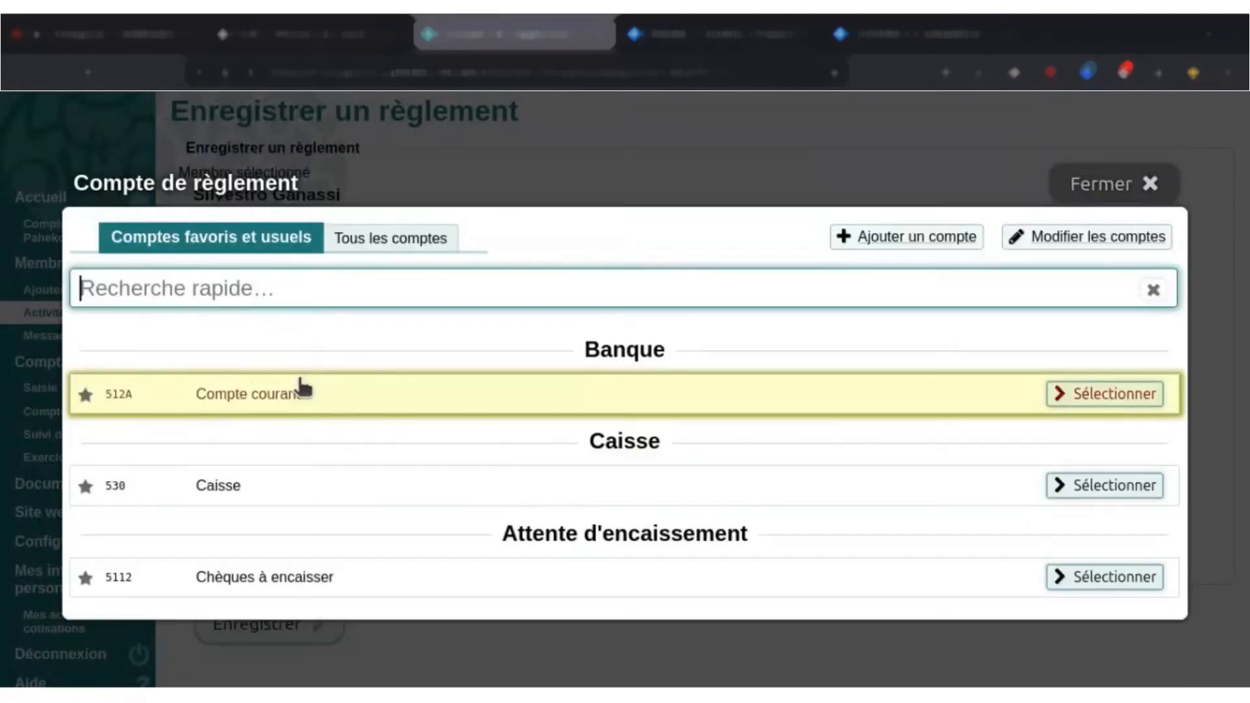
pyautogui.click(301, 385)
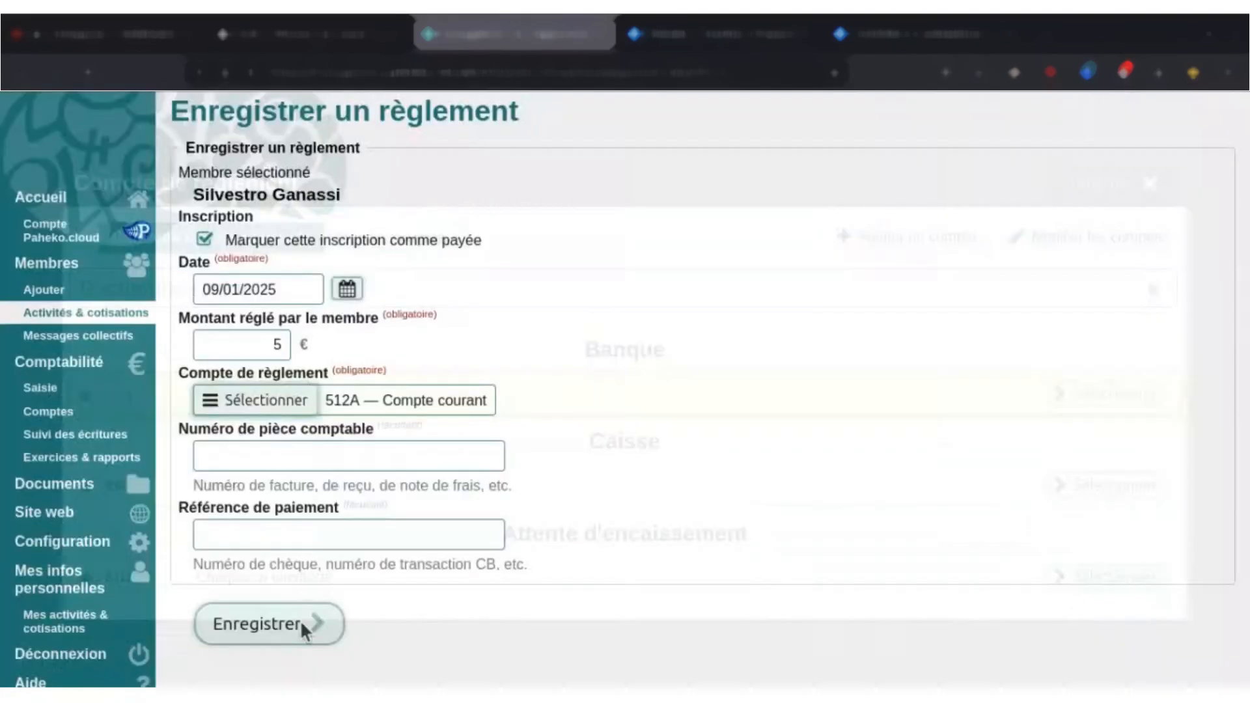
pyautogui.click(302, 624)
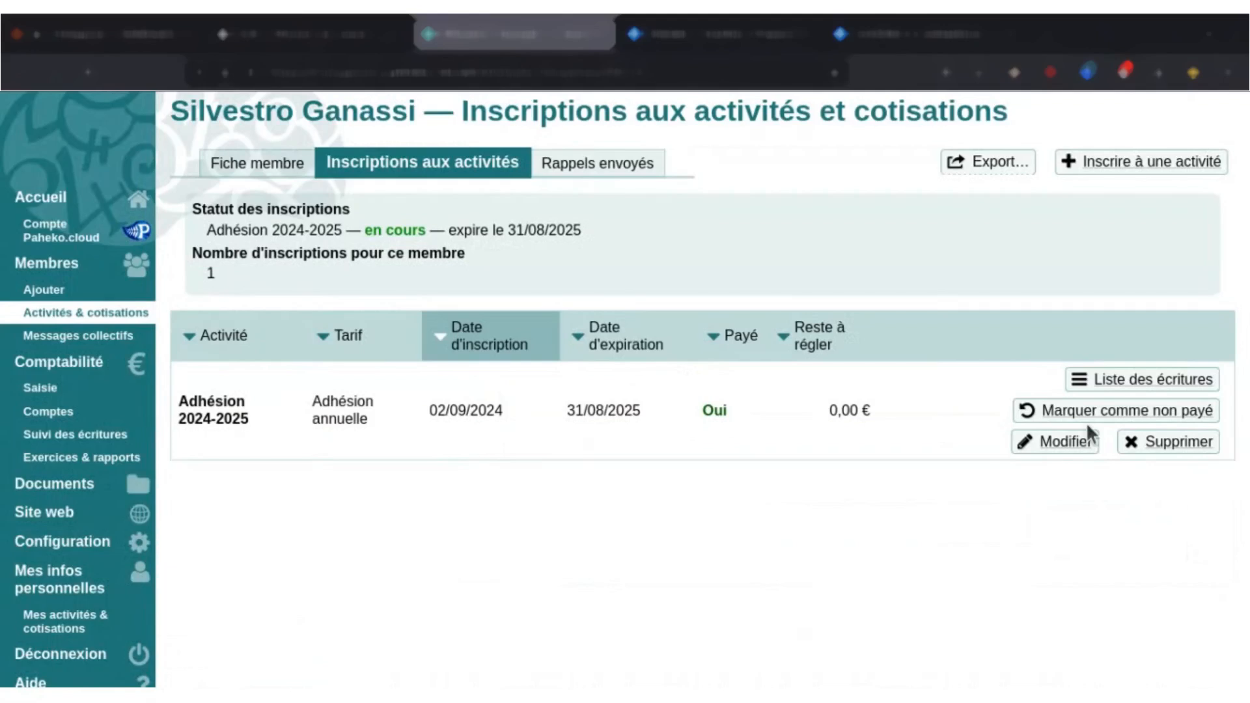
# Review the accounting entries linked to the member's paid enrolment.
pyautogui.click(1135, 384)
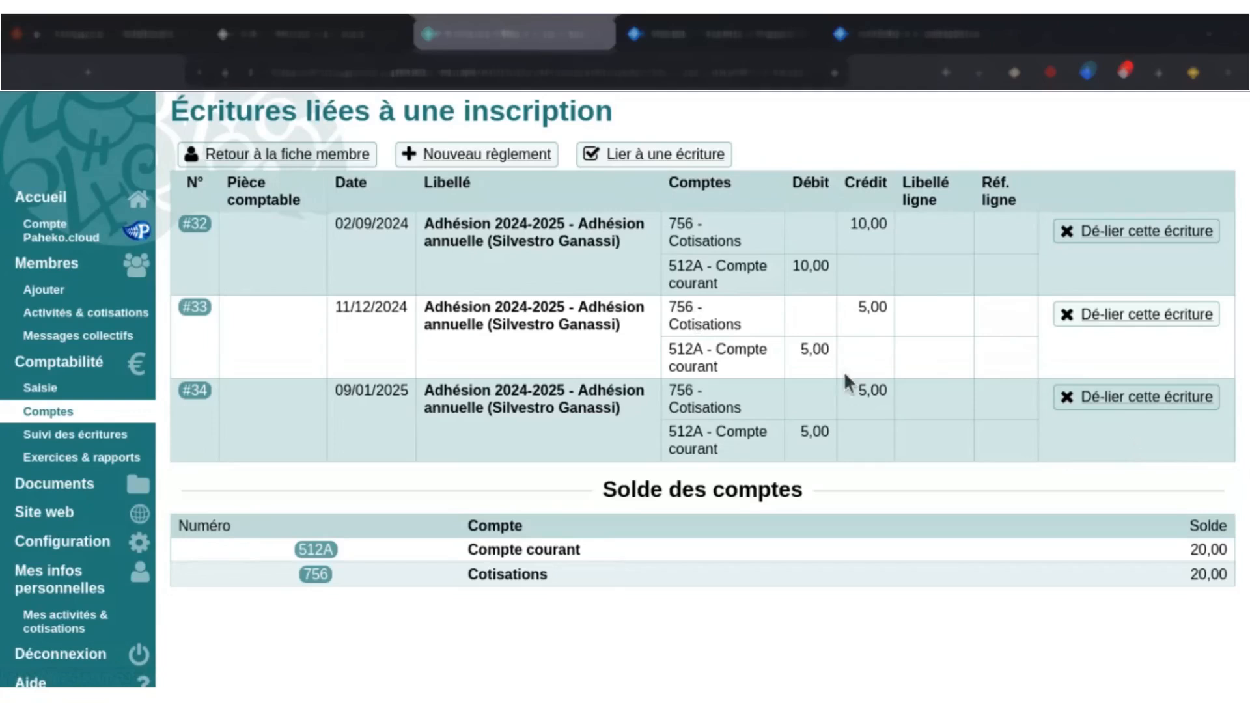
pyautogui.moveTo(676, 225); pyautogui.dragTo(743, 243)
pyautogui.click(744, 240)
pyautogui.scroll(-1, 153, 362)
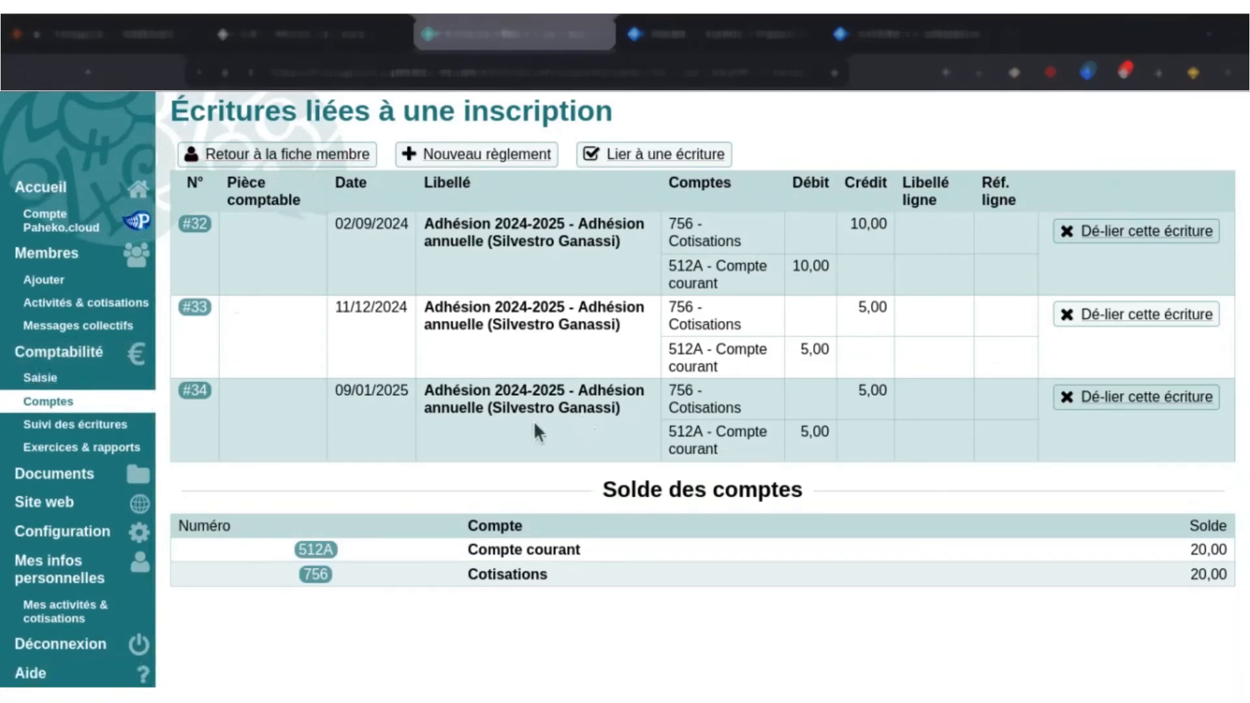
# View the personal activities and contributions page, and list the members awaiting payment for Adhésion 2024-2025.
pyautogui.click(72, 570)
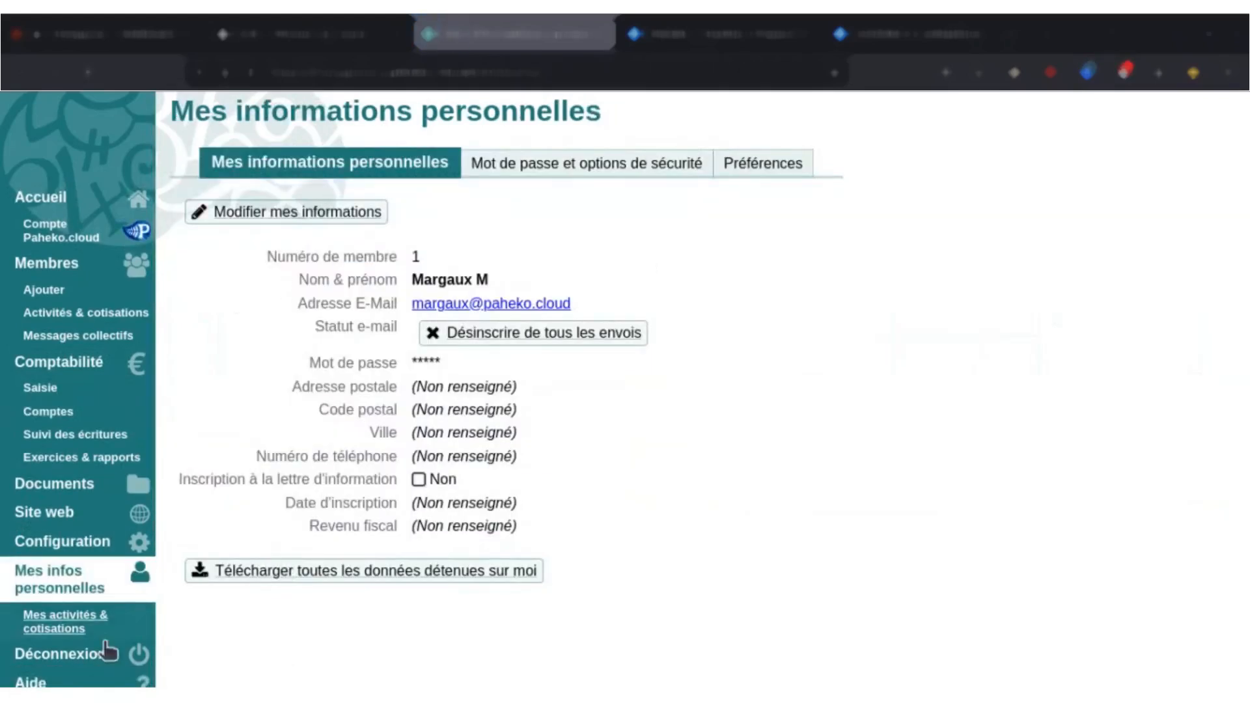
pyautogui.click(72, 625)
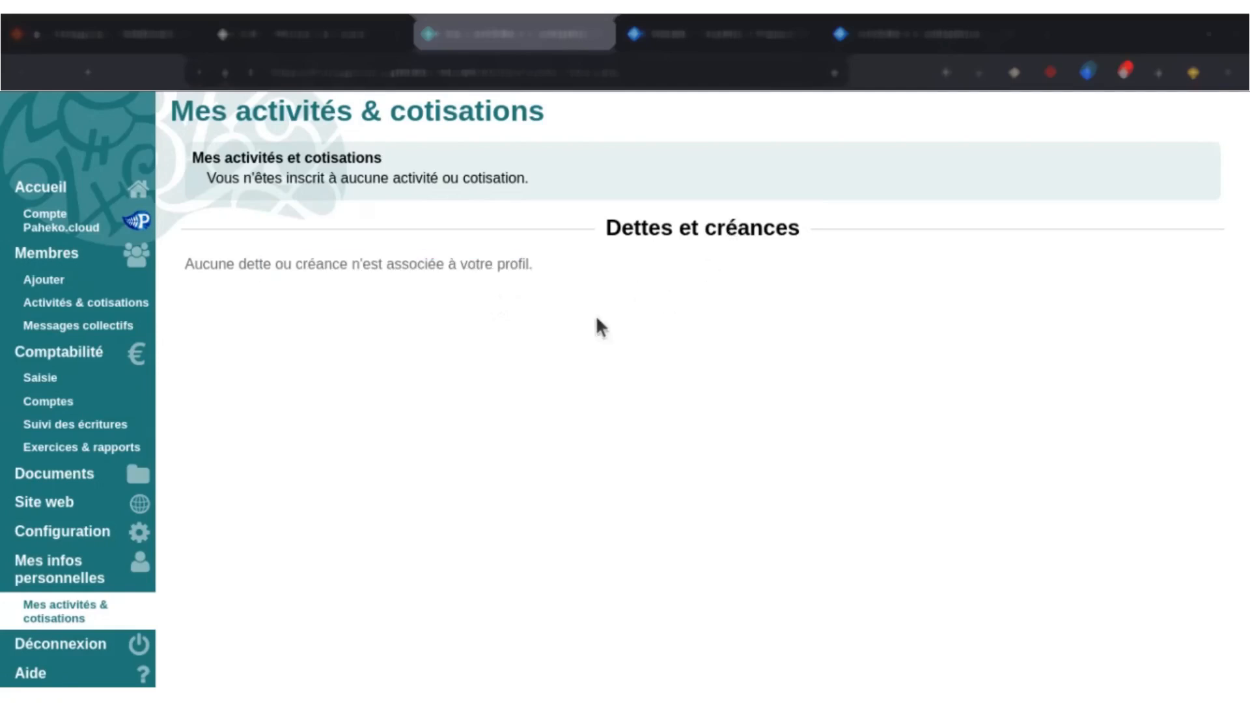
pyautogui.click(144, 310)
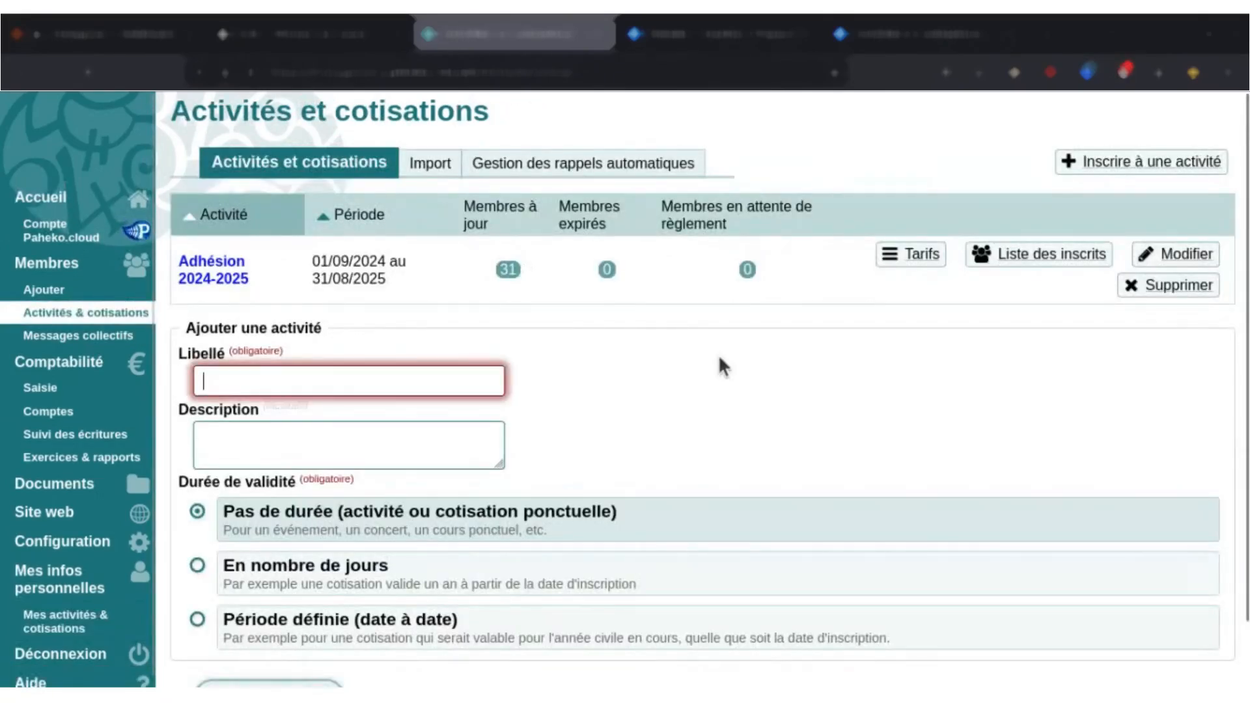
pyautogui.scroll(-1, 718, 355)
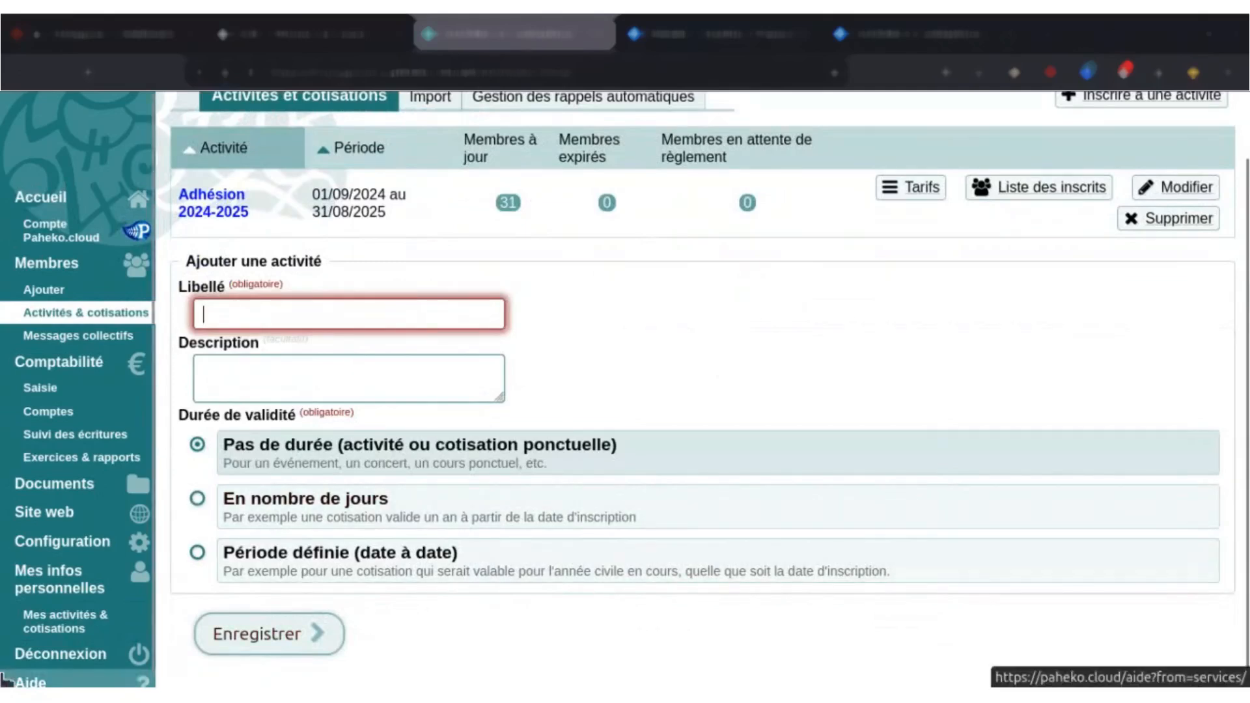
pyautogui.click(427, 282)
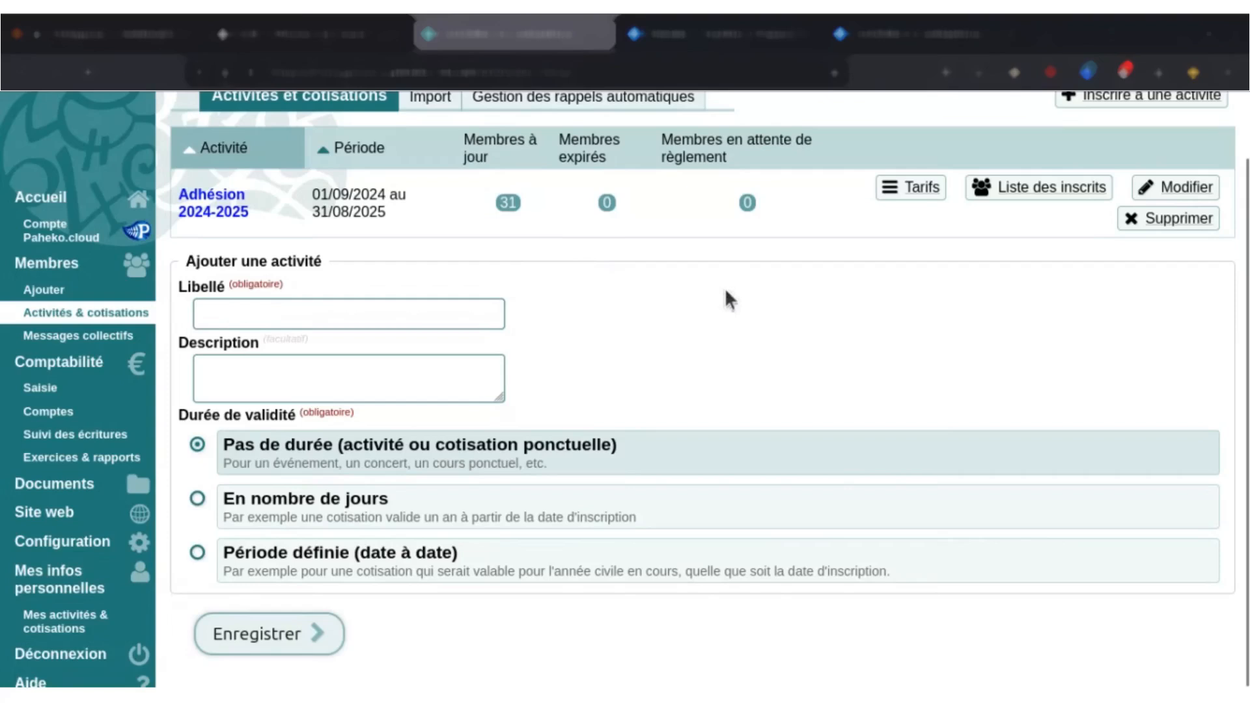
pyautogui.scroll(1, 744, 307)
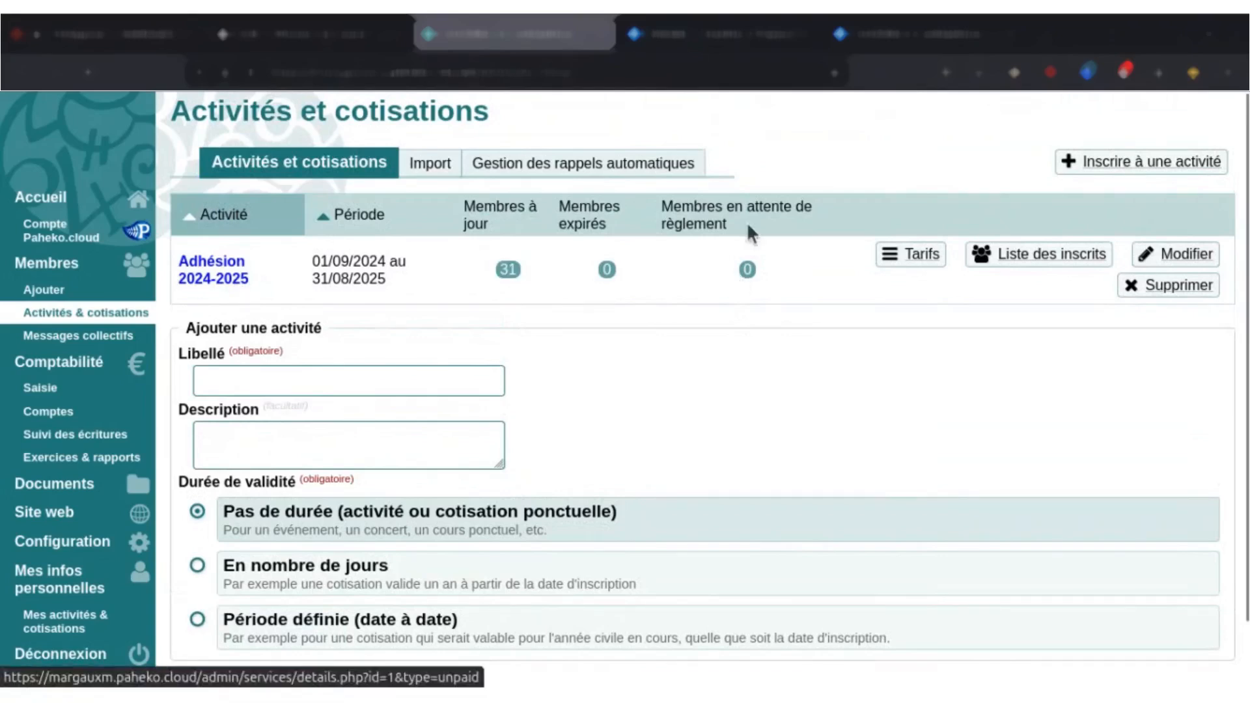
pyautogui.click(749, 271)
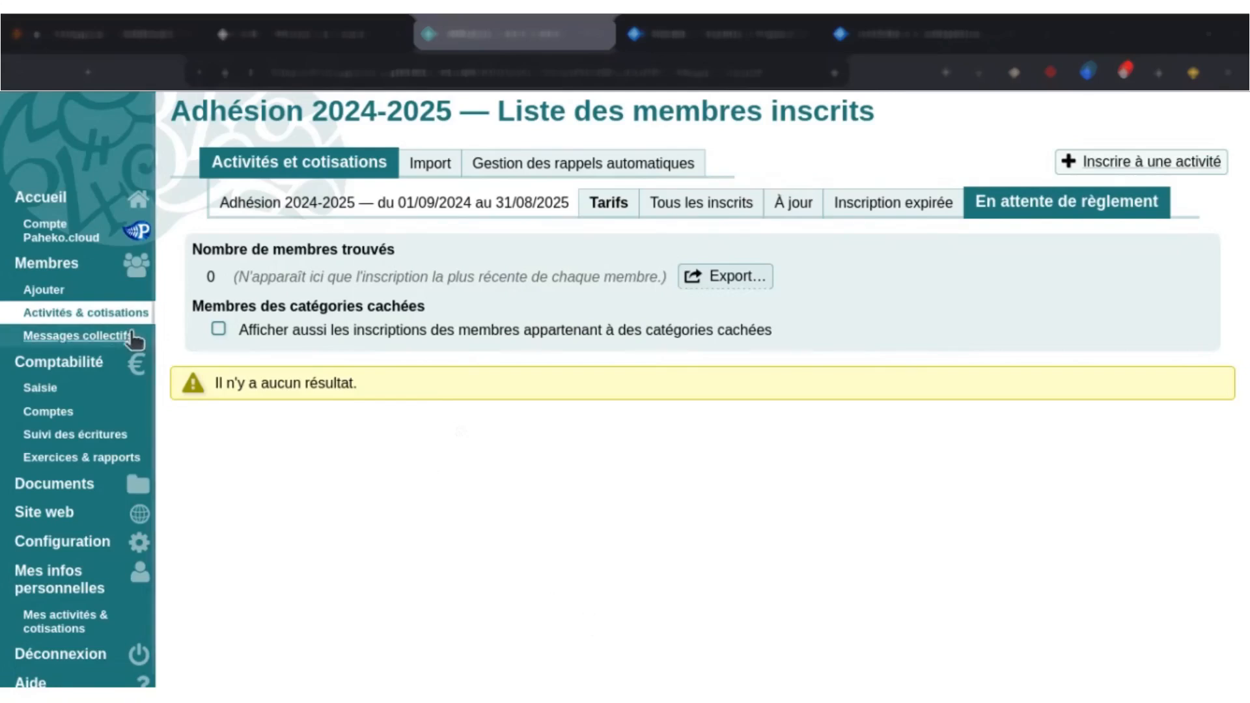
# Return to the activities overview and open the fees of the Adhésion 2024-2025 activity.
pyautogui.click(115, 314)
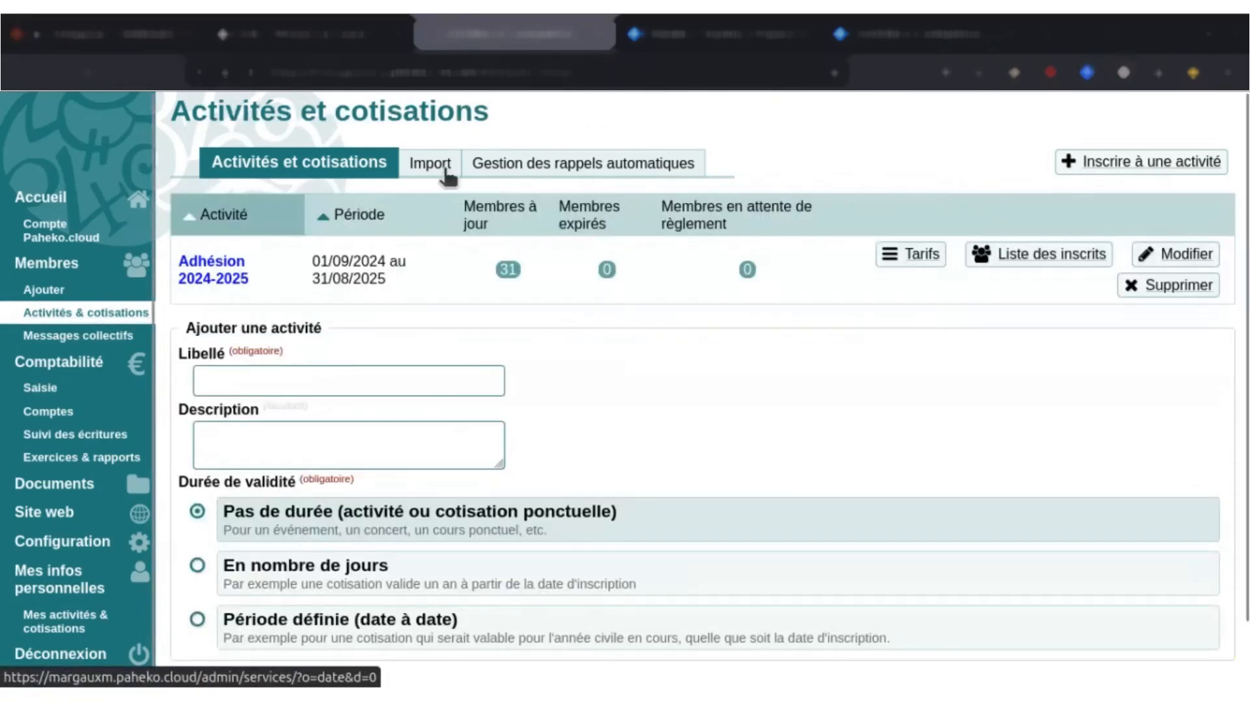
pyautogui.click(297, 383)
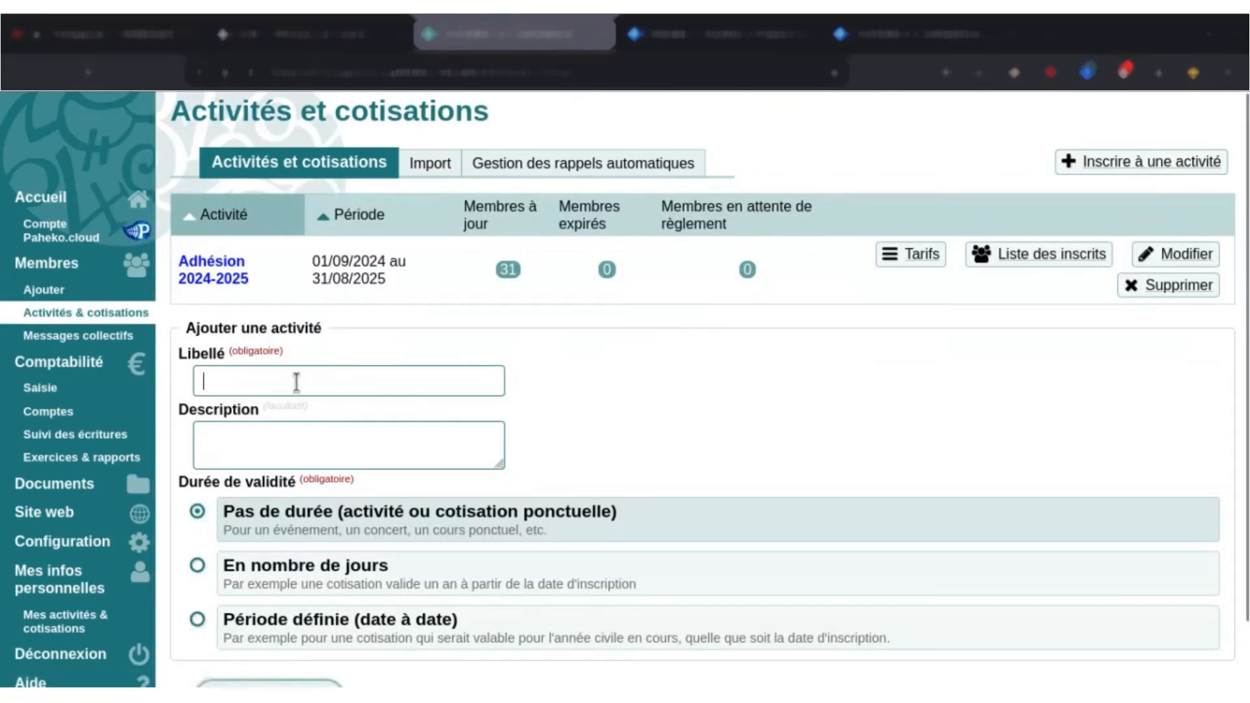
pyautogui.scroll(-1, 296, 383)
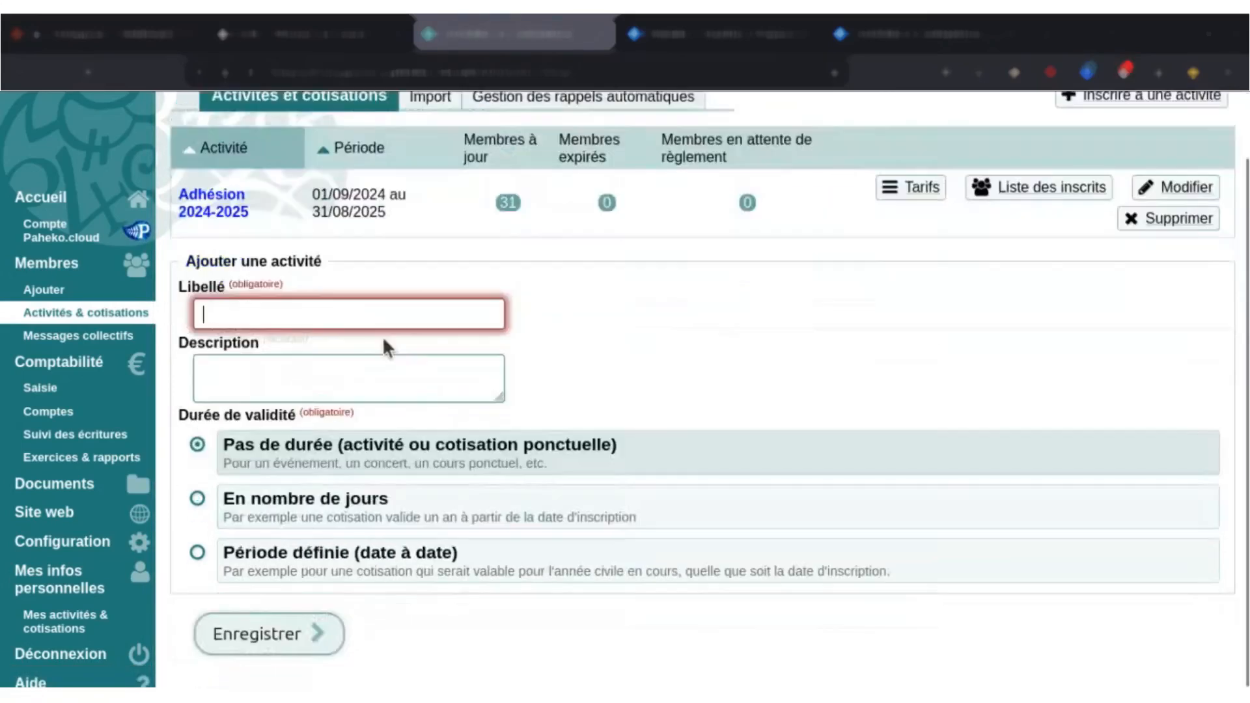
pyautogui.click(241, 203)
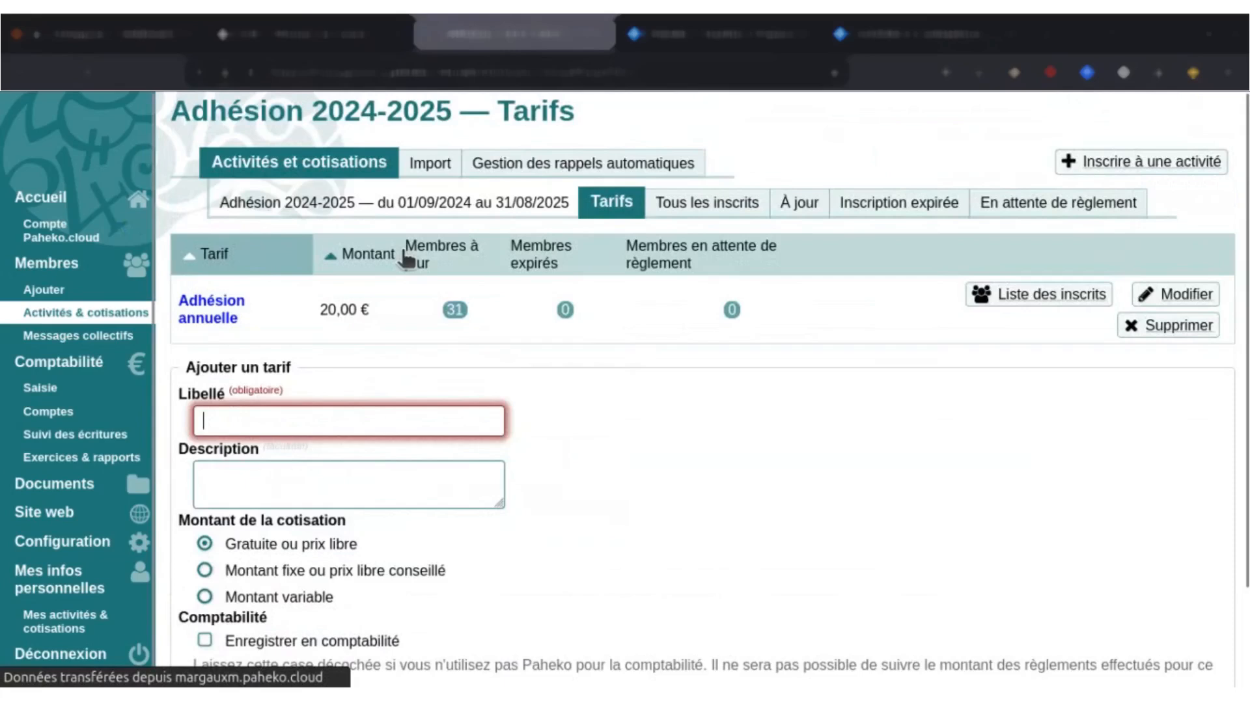
pyautogui.scroll(-2, 417, 274)
# Label the additional fee of the Adhésion 2024-2025 activity "Selon revenu fiscal".
pyautogui.click(404, 319)
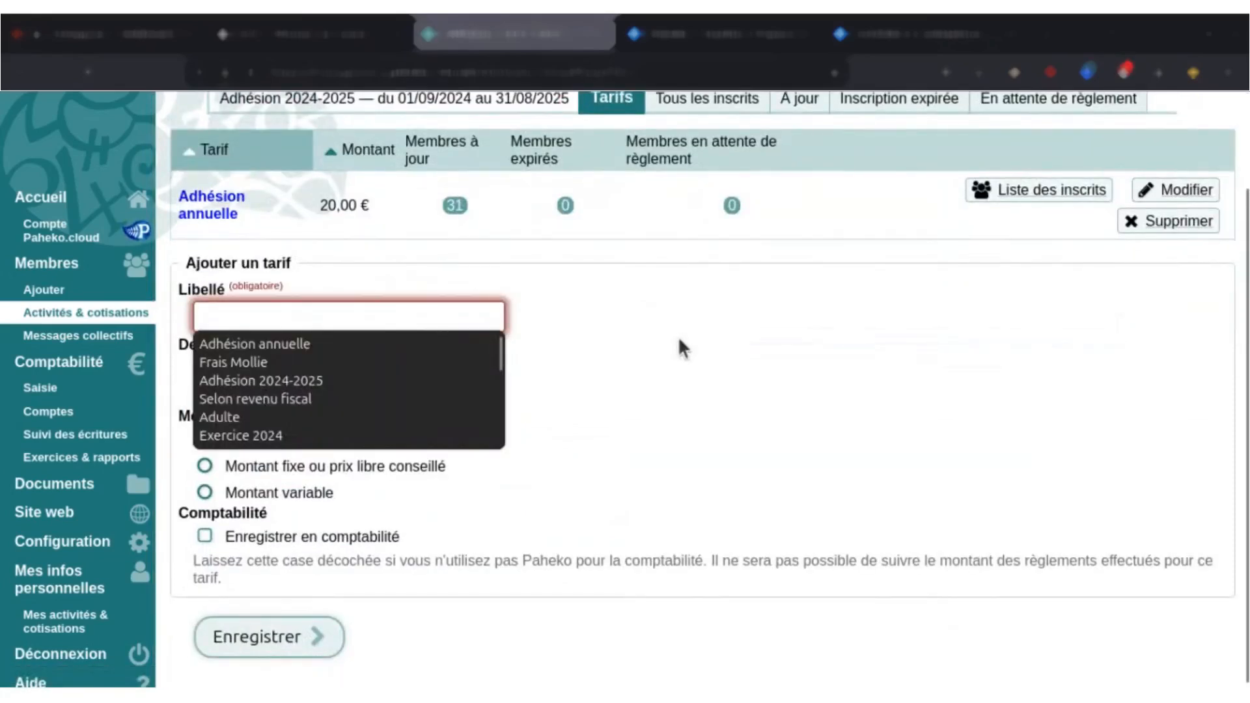
pyautogui.click(679, 338)
pyautogui.click(497, 316)
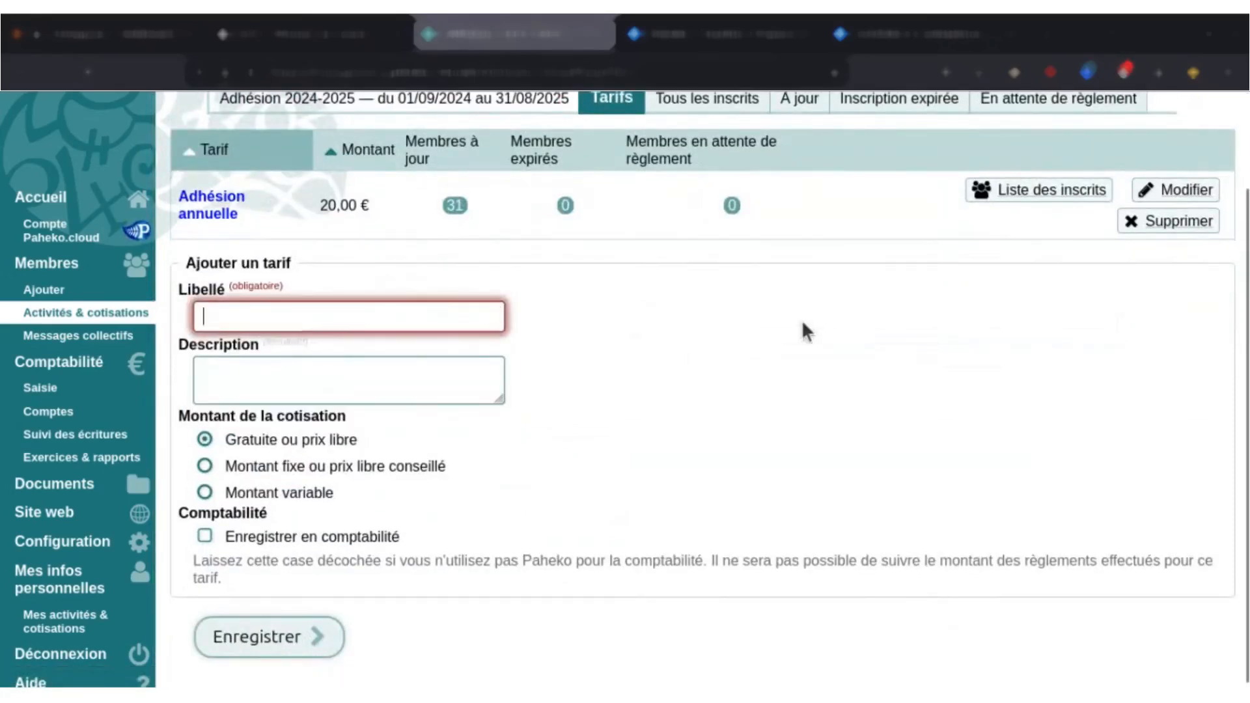
pyautogui.write('Selon')
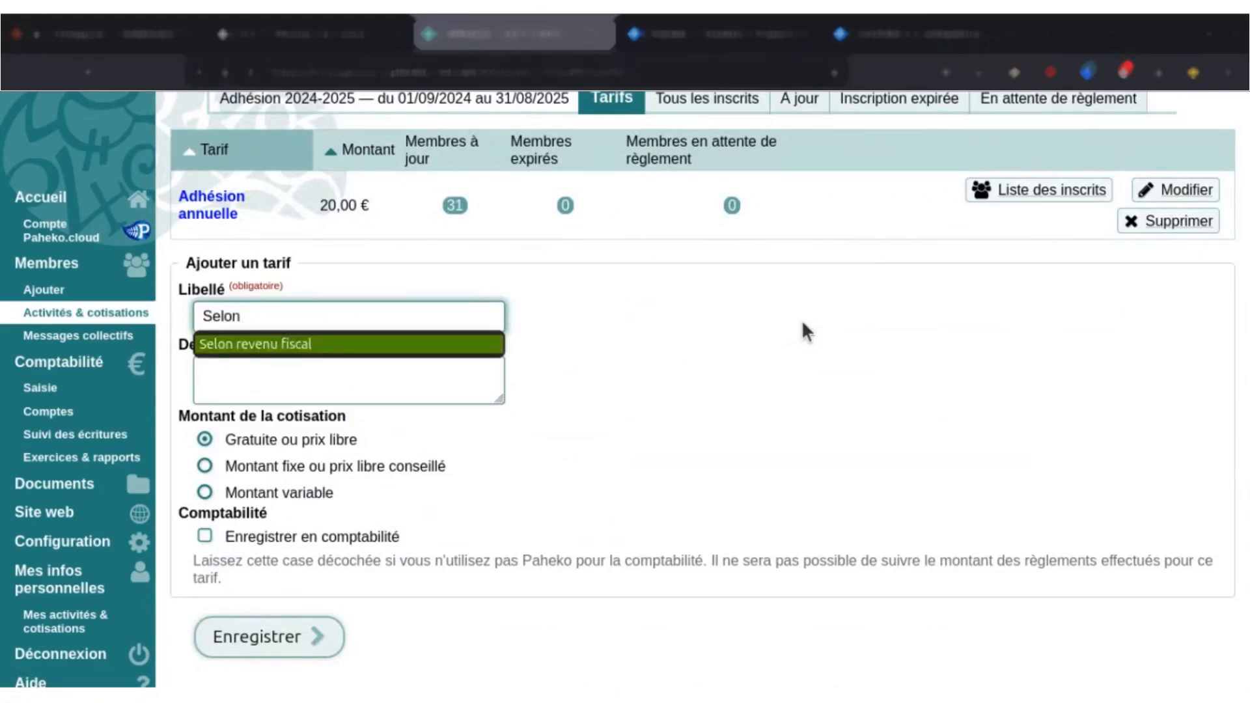
pyautogui.press('Return')
pyautogui.click(639, 556)
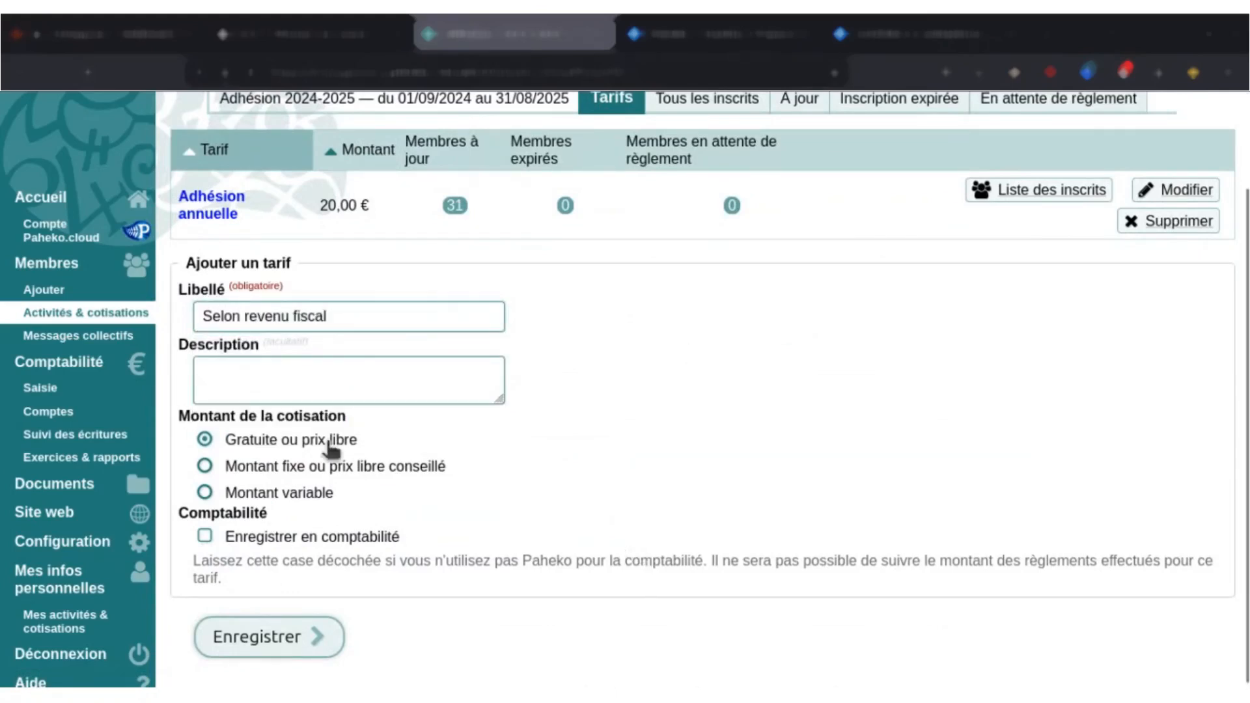
# Set the fee to a variable amount (Montant variable) and open the help on calculation formulas.
pyautogui.click(314, 495)
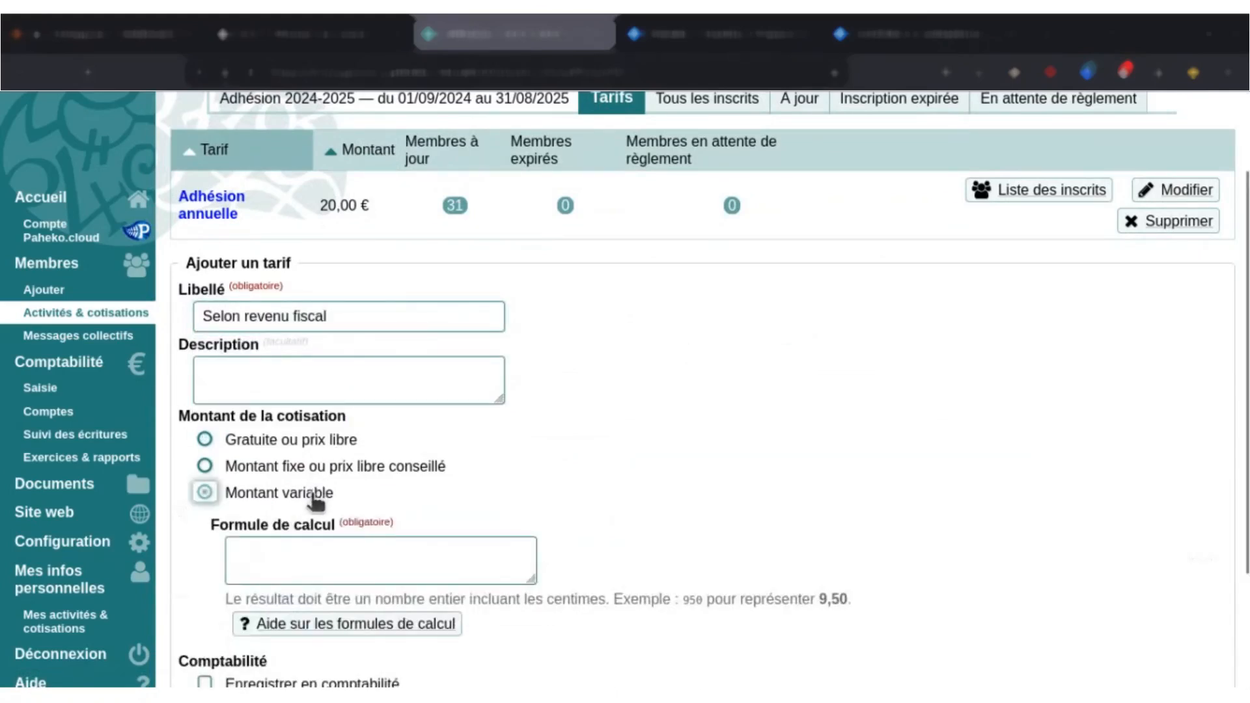
pyautogui.scroll(-2, 482, 474)
pyautogui.click(508, 470)
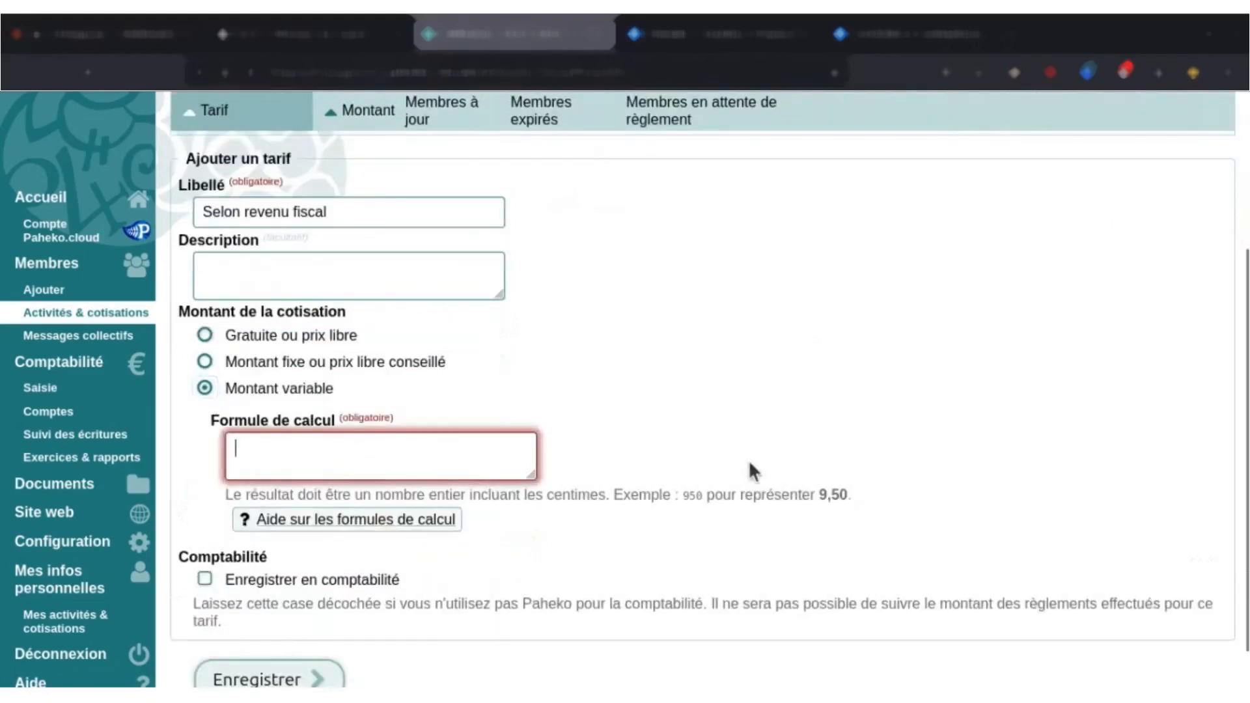
pyautogui.scroll(-1, 748, 460)
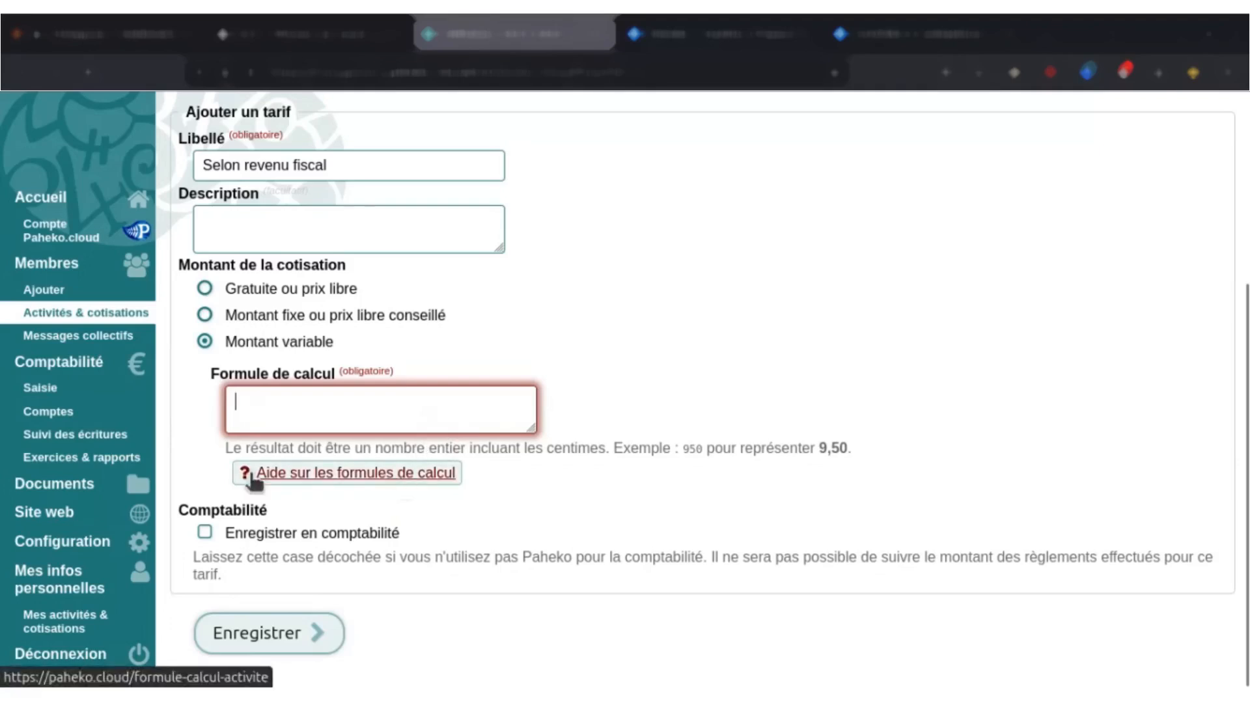
pyautogui.click(374, 476)
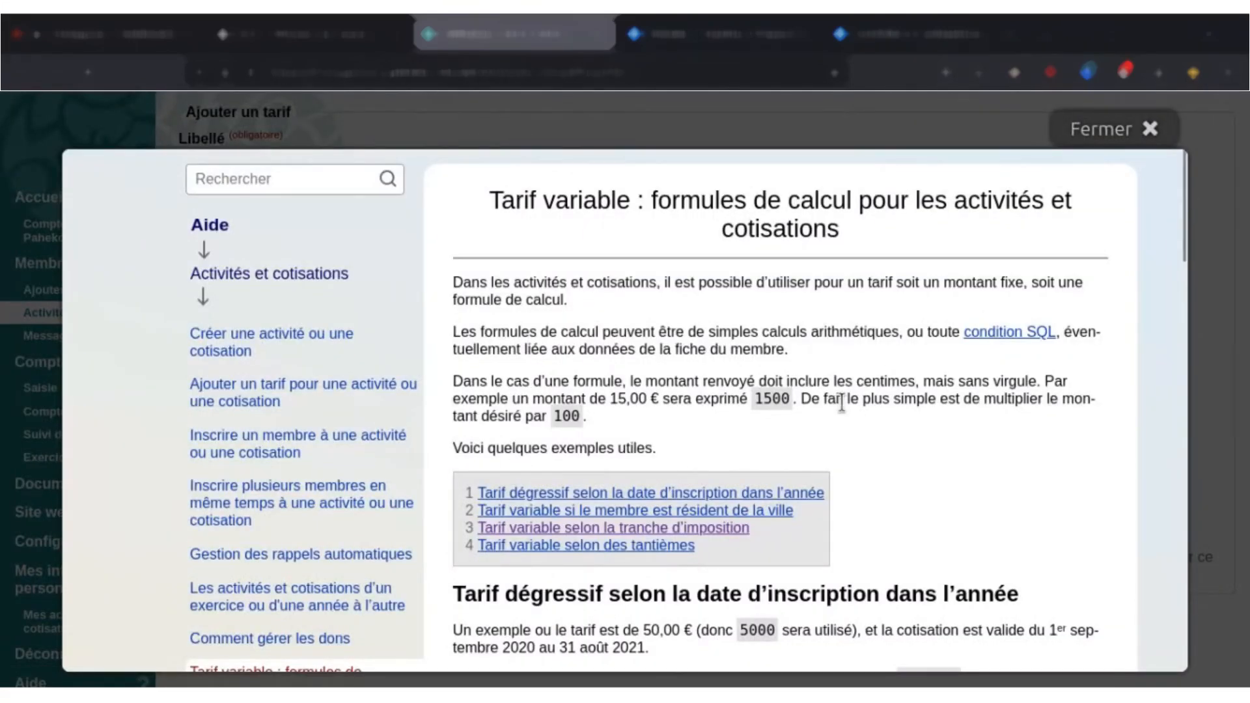
# Copy the CASE formula from the help section "Tarif variable selon la tranche d'imposition" and close the help.
pyautogui.click(716, 529)
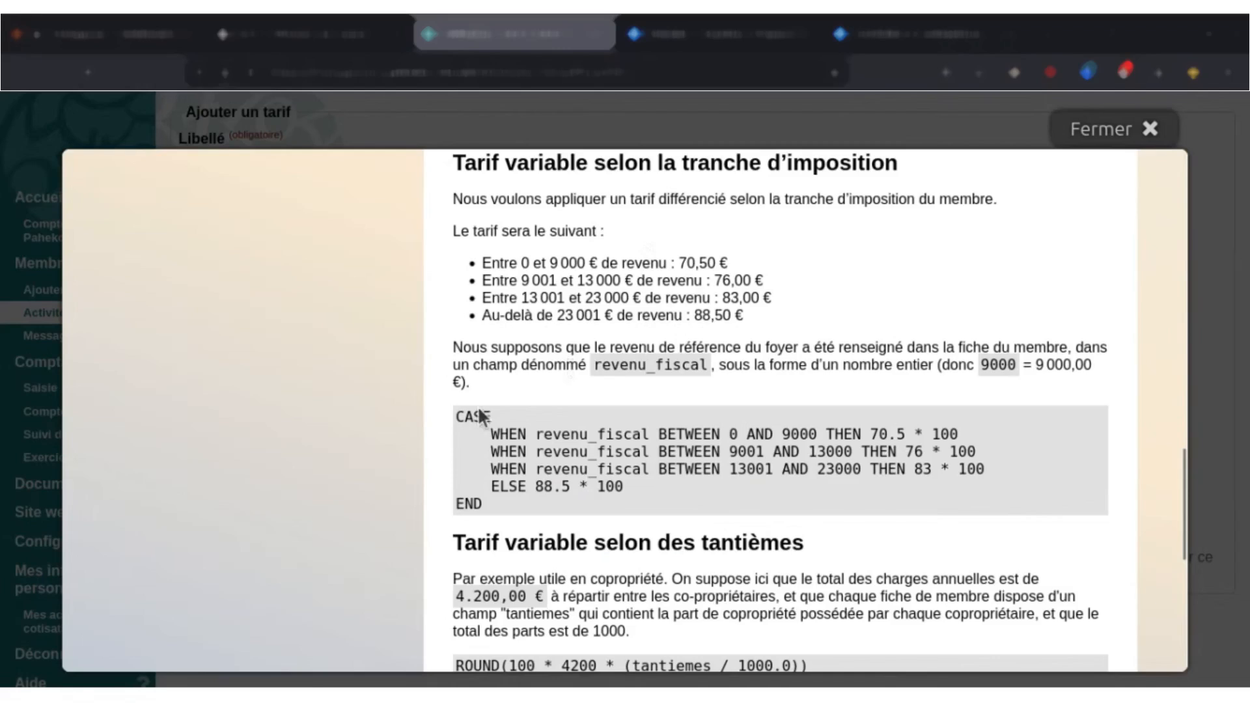
pyautogui.moveTo(461, 420); pyautogui.dragTo(539, 430)
pyautogui.click(550, 424)
pyautogui.moveTo(464, 417); pyautogui.dragTo(494, 420)
pyautogui.click(540, 439)
pyautogui.moveTo(457, 418); pyautogui.dragTo(497, 507)
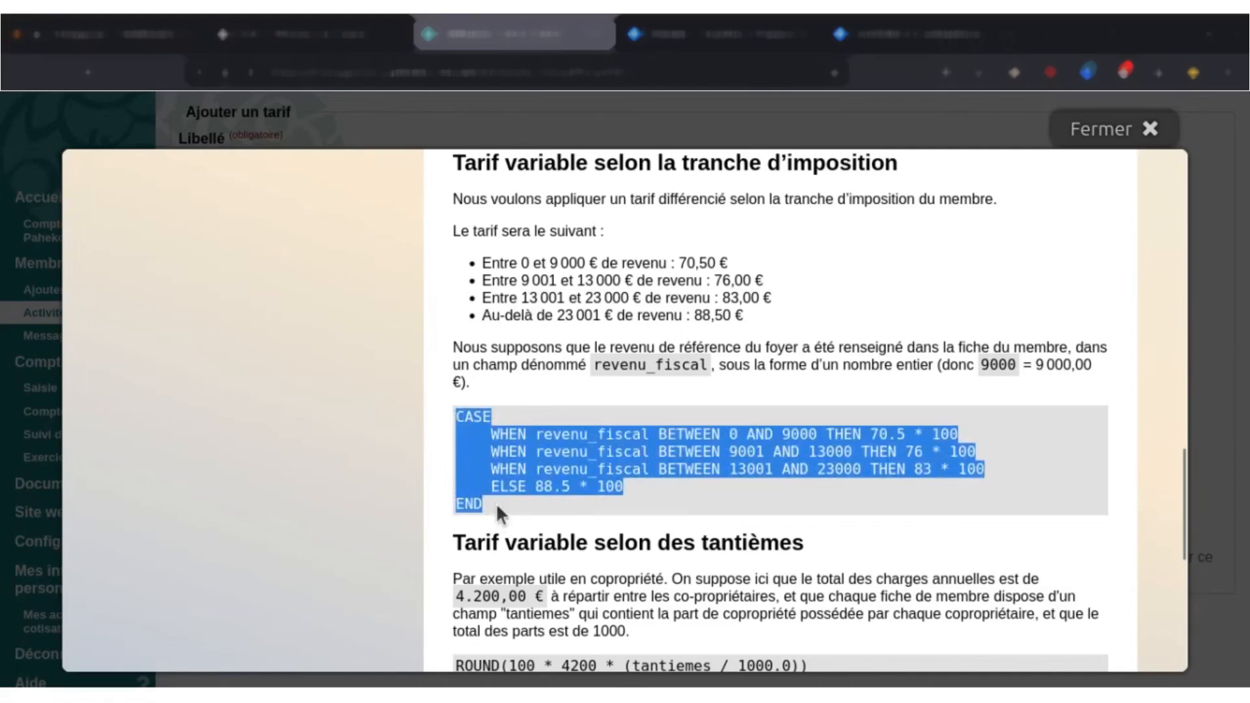
pyautogui.moveTo(762, 65)
pyautogui.click(1132, 133)
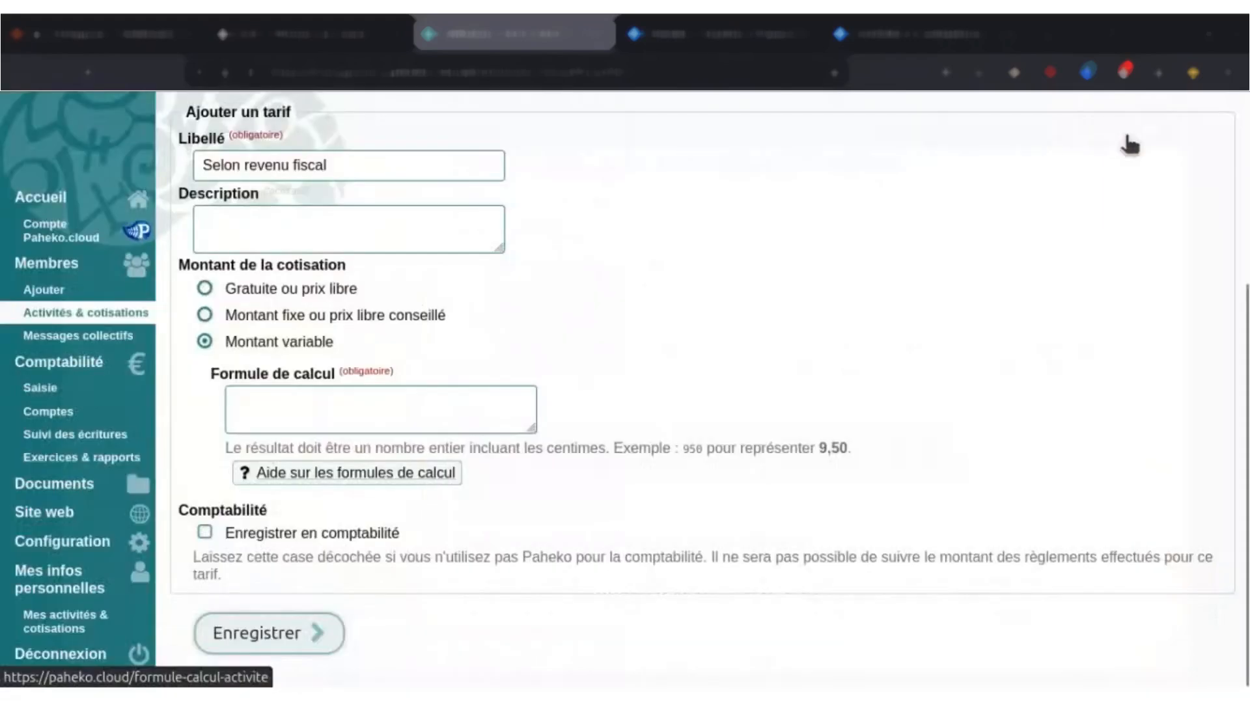
# Paste the copied revenu_fiscal CASE formula as the calculation formula of the "Selon revenu fiscal" fee and save the fee.
pyautogui.click(461, 413)
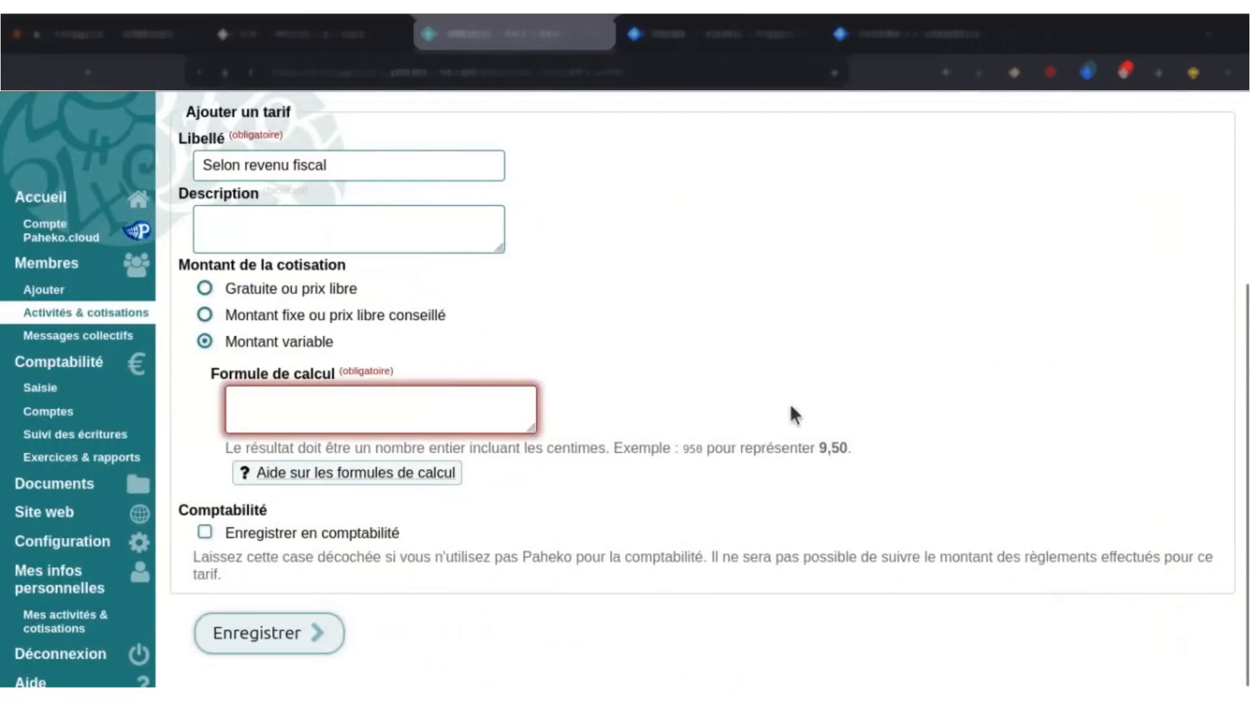
pyautogui.hotkey('ctrl', 'v')
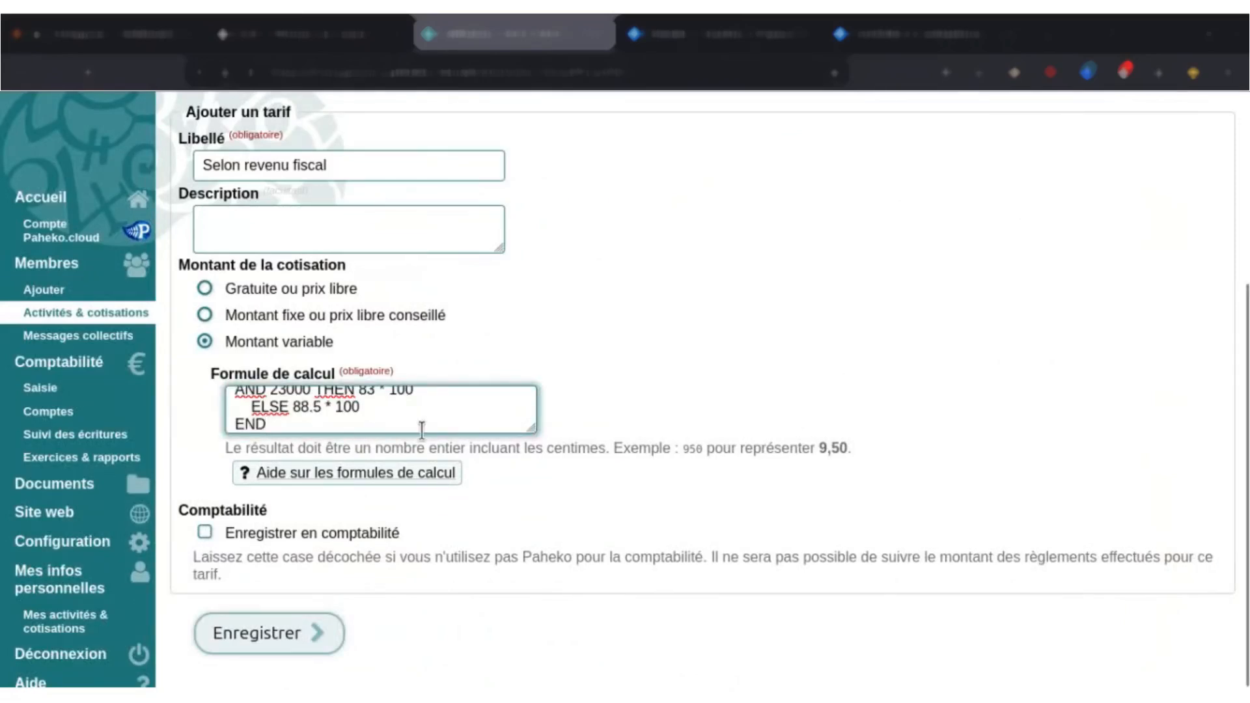
pyautogui.scroll(6, 422, 430)
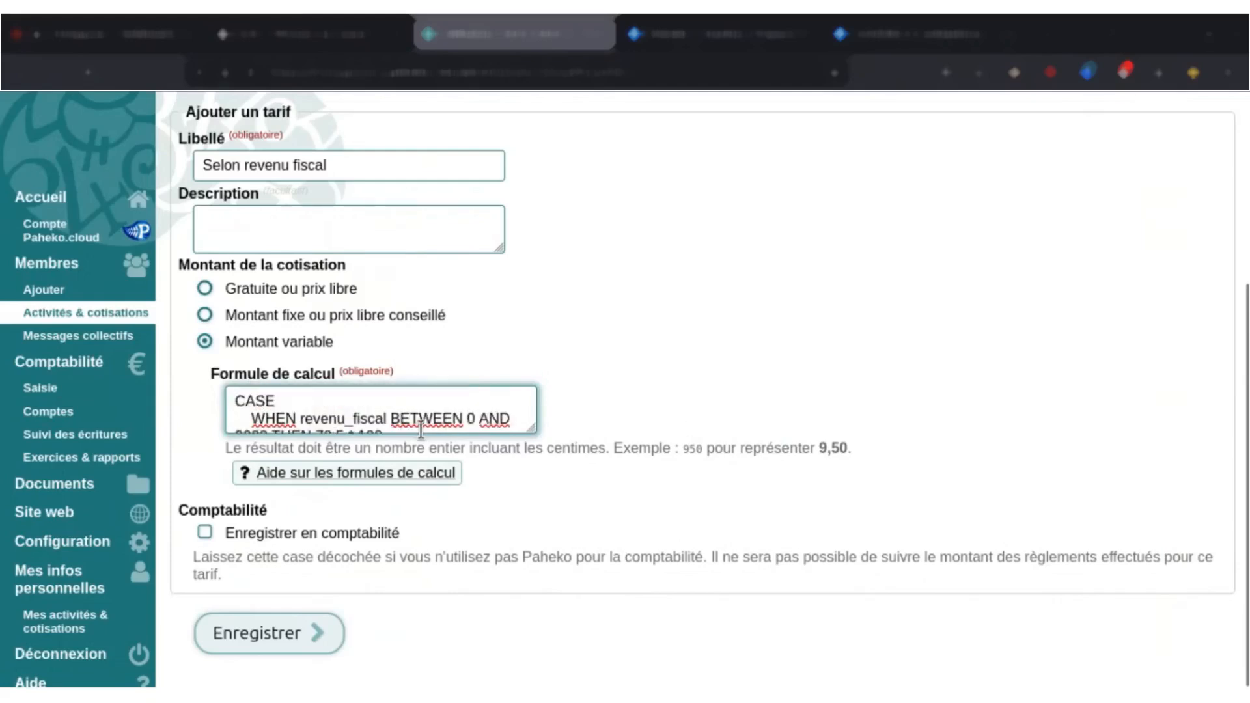
pyautogui.scroll(-2, 741, 472)
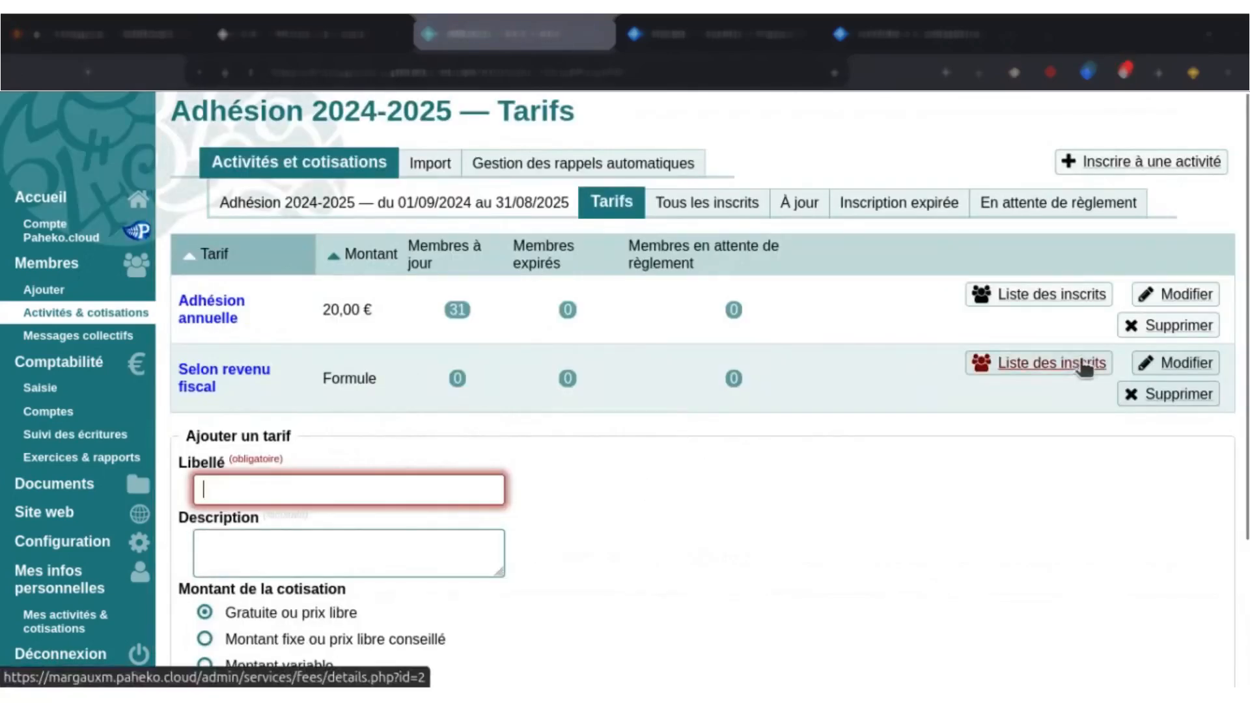
# Open the "Selon revenu fiscal" fee, start an activity enrolment, and find and add one member by name.
pyautogui.click(232, 379)
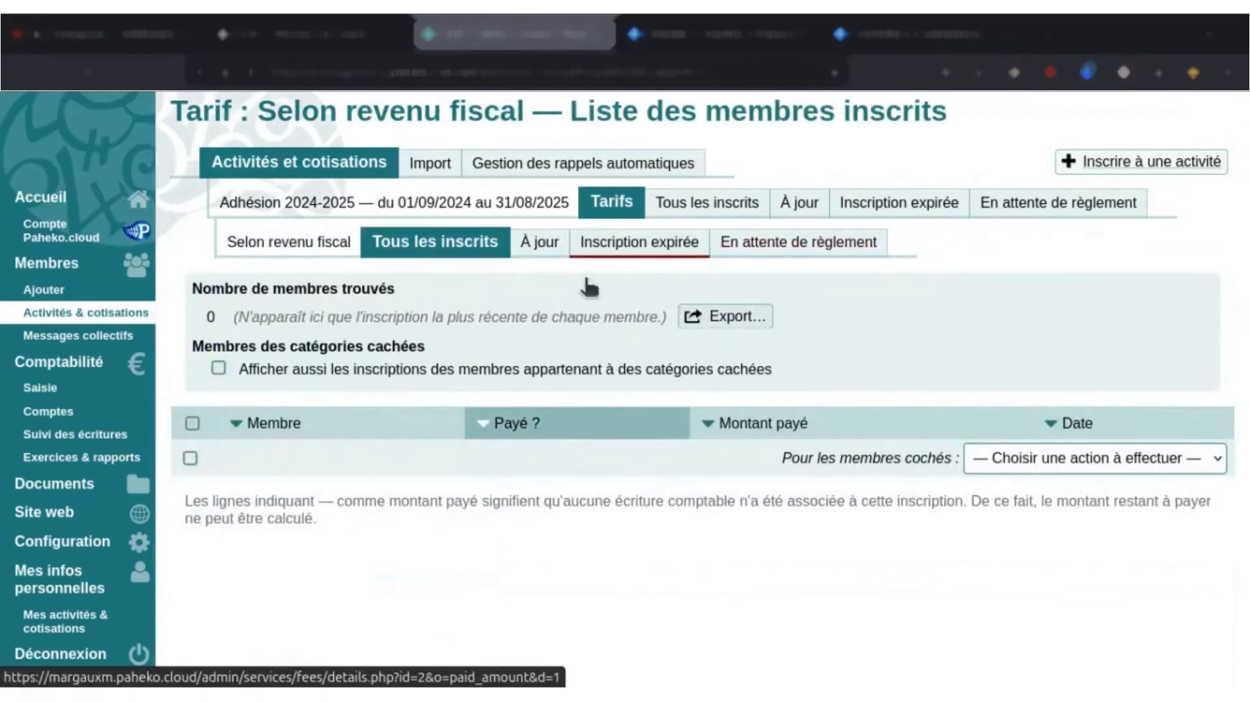
pyautogui.click(1127, 164)
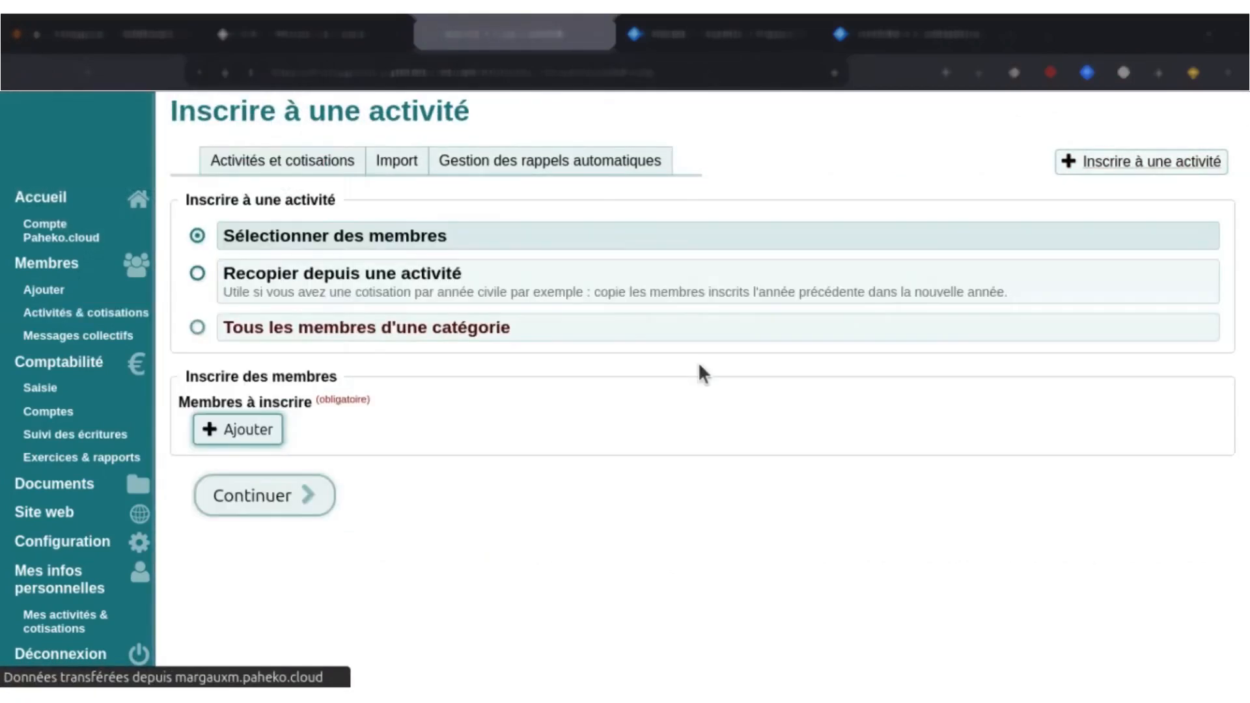
pyautogui.click(251, 432)
pyautogui.write('ada')
pyautogui.press('Return')
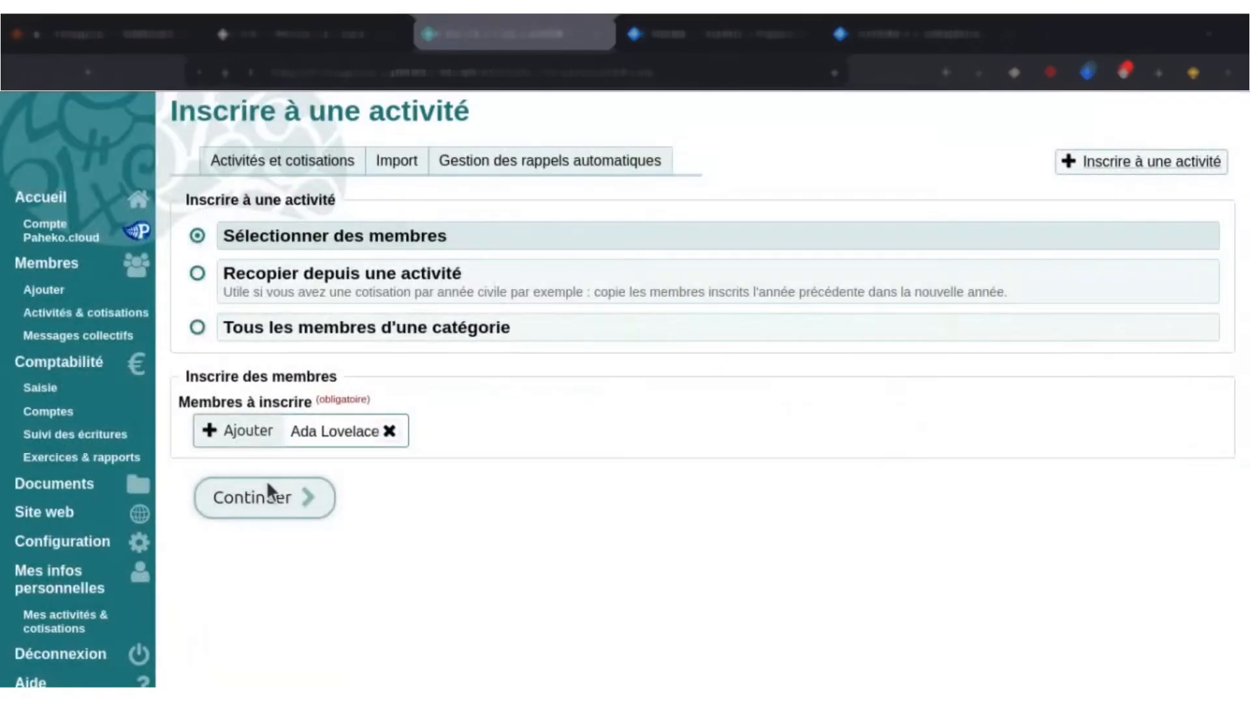
pyautogui.click(267, 488)
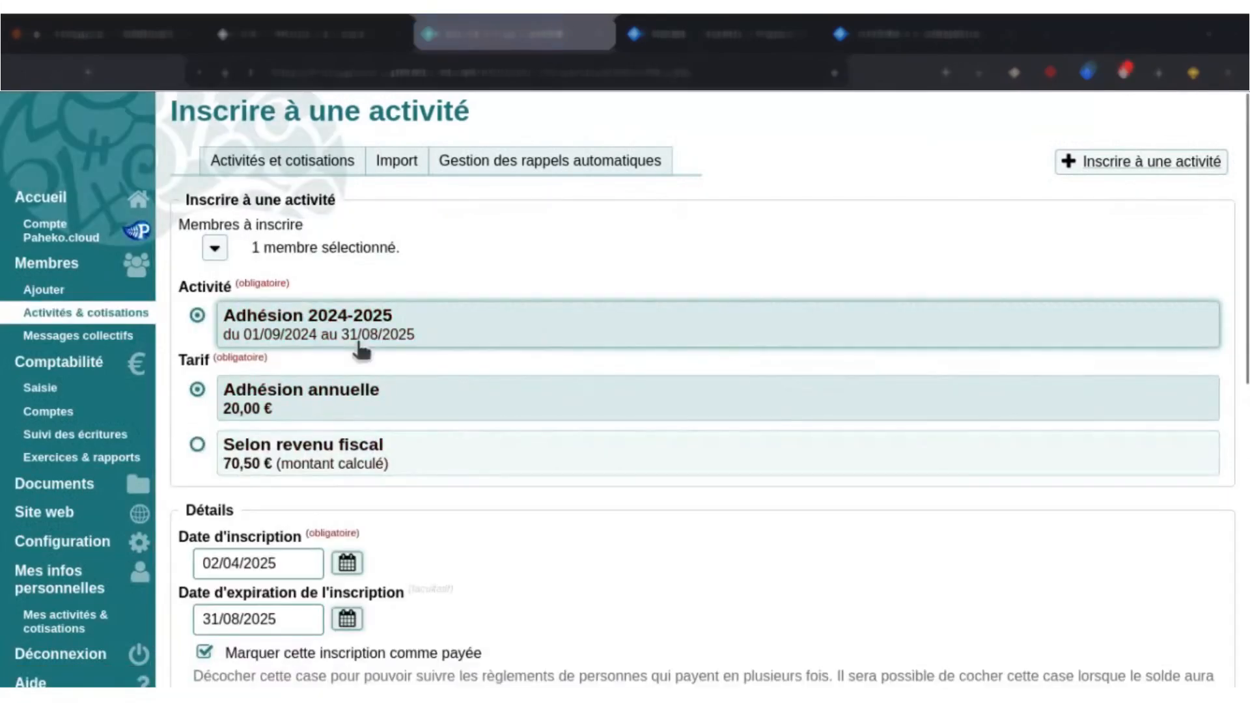
# Choose the "Selon revenu fiscal" fee for the member's Adhésion 2024-2025 enrolment and review the calculated amount and enrolment details.
pyautogui.click(306, 471)
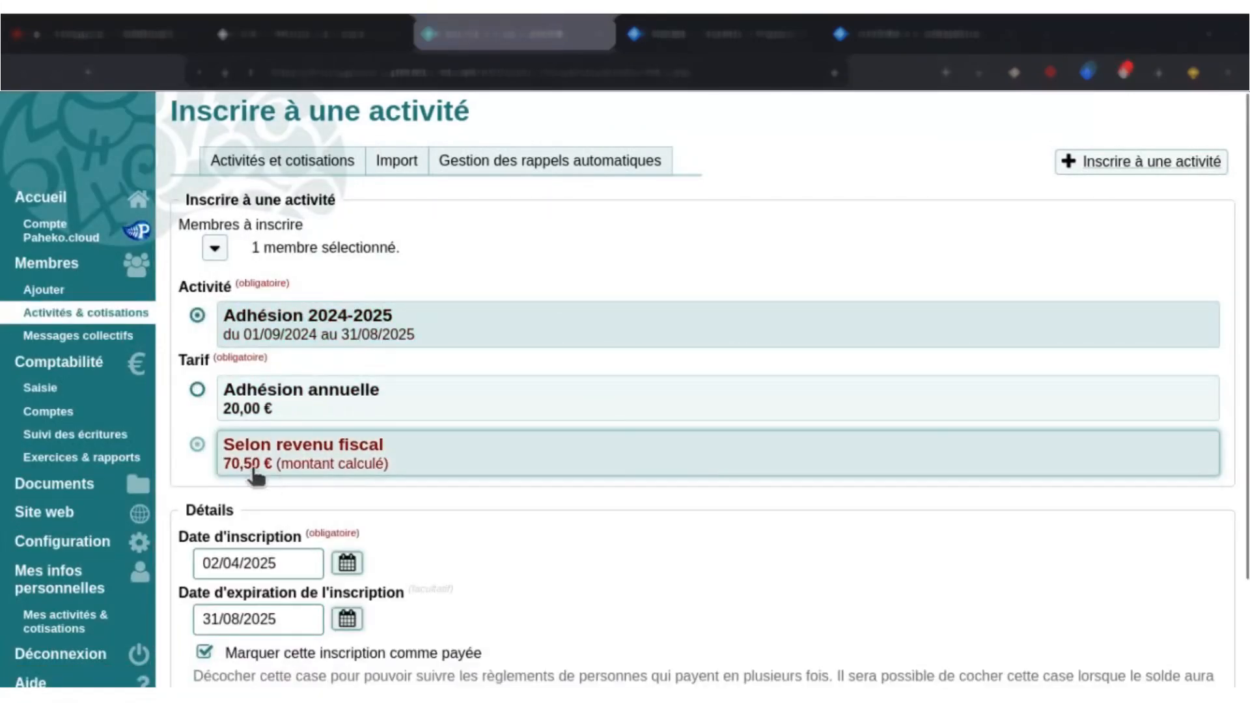
pyautogui.scroll(-2, 384, 450)
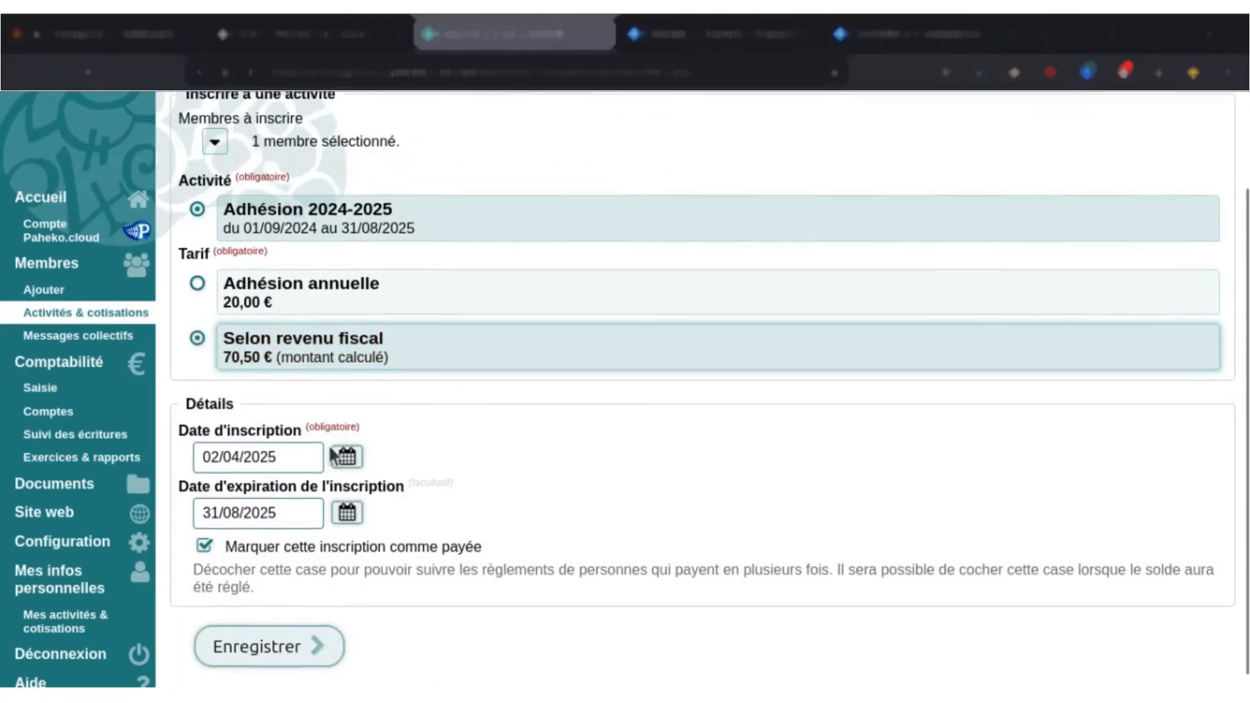
pyautogui.scroll(-1, 303, 432)
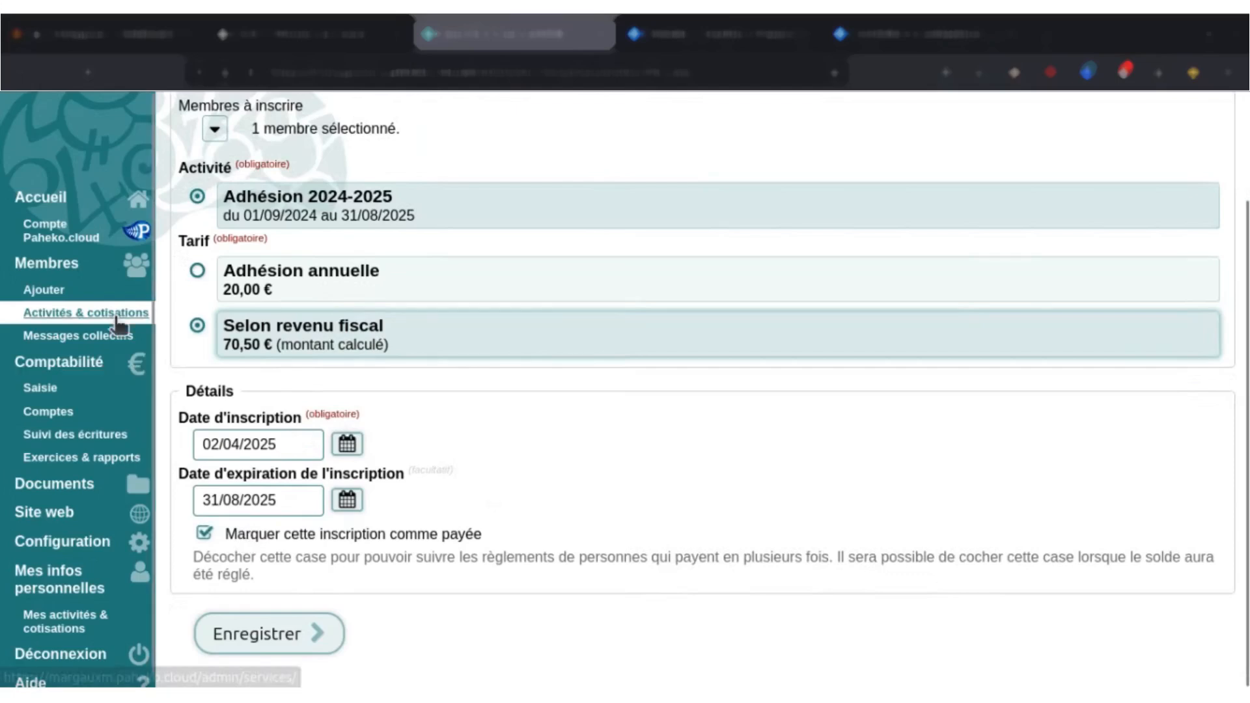
pyautogui.scroll(4, 331, 344)
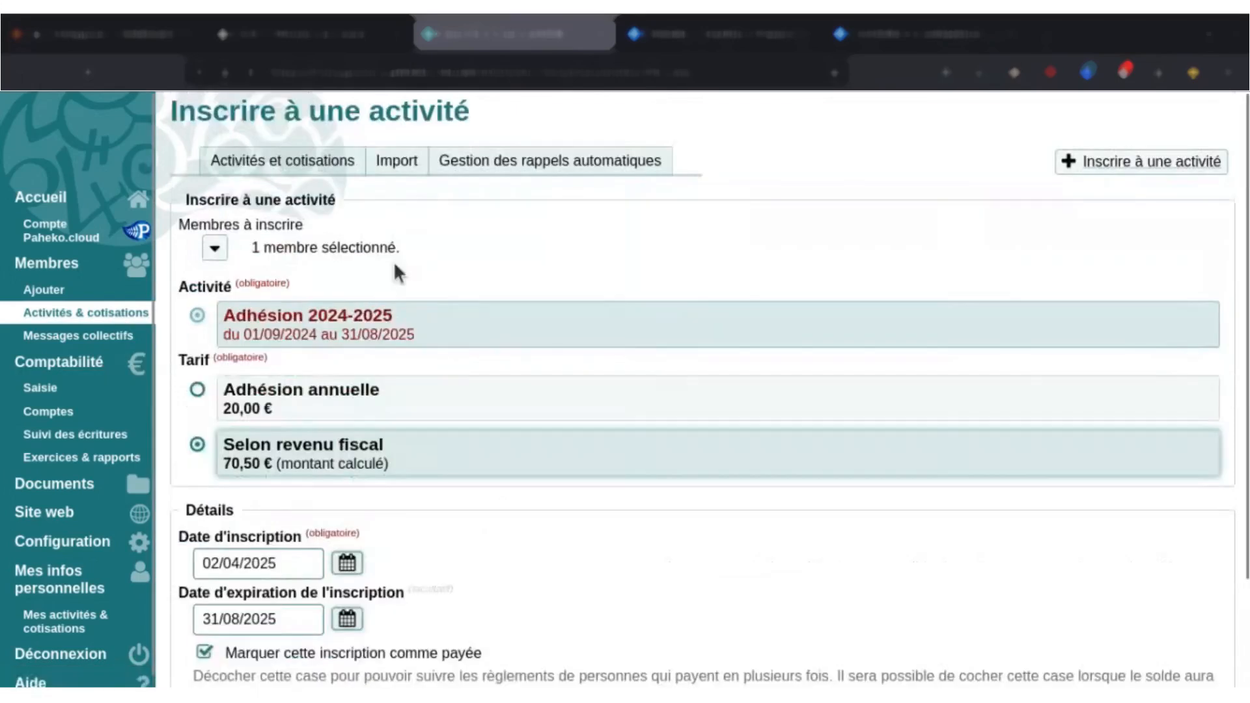
# Open the automatic reminders management and start a new reminder associated with the Adhésion 2024-2025 activity.
pyautogui.click(458, 166)
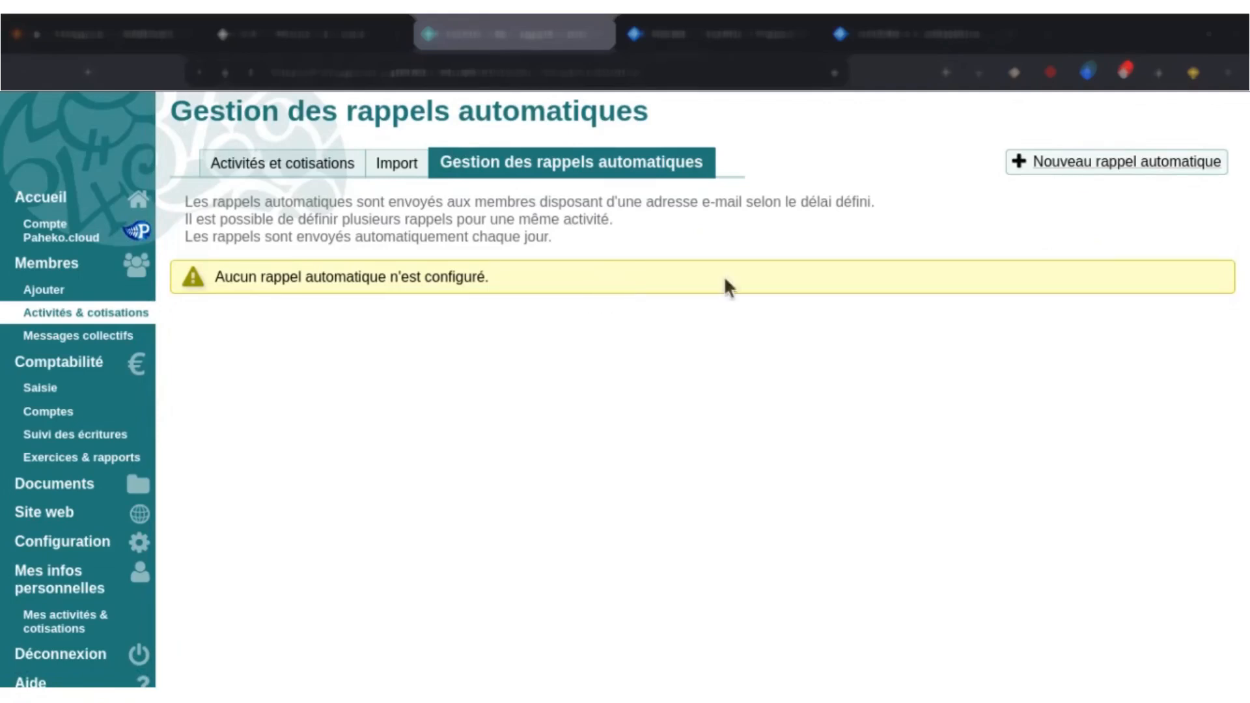
pyautogui.click(1065, 168)
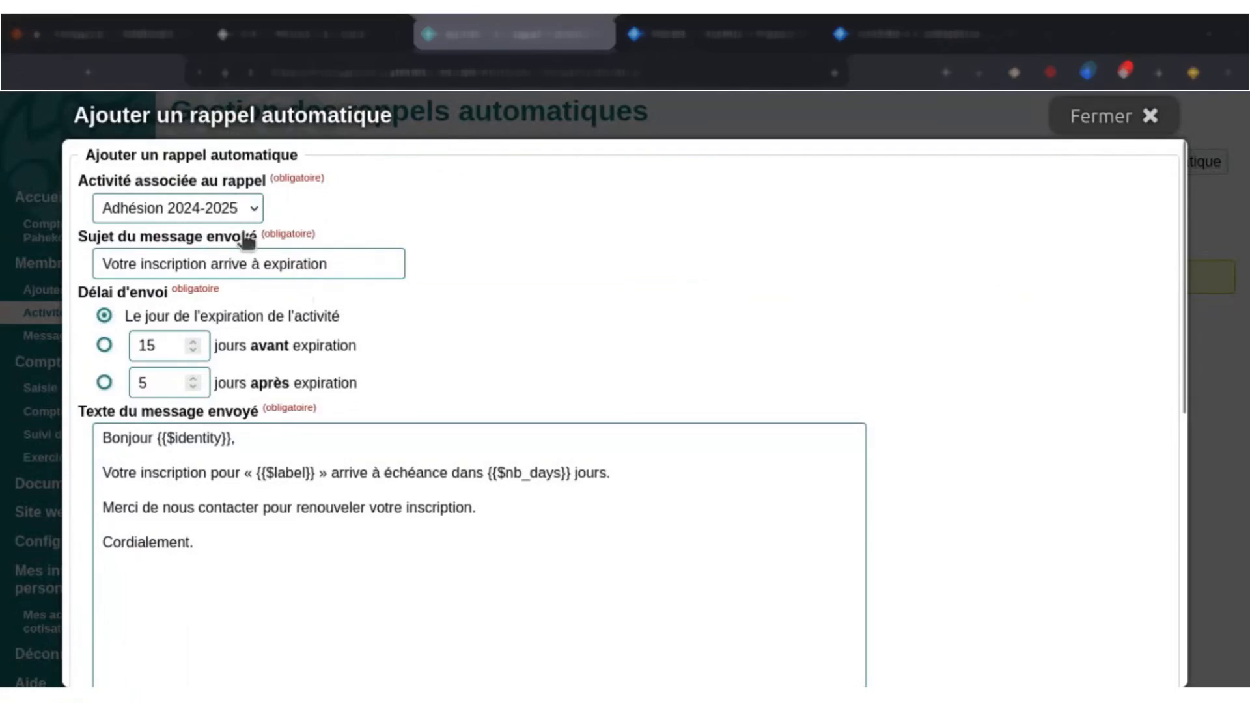
pyautogui.click(234, 207)
pyautogui.click(248, 239)
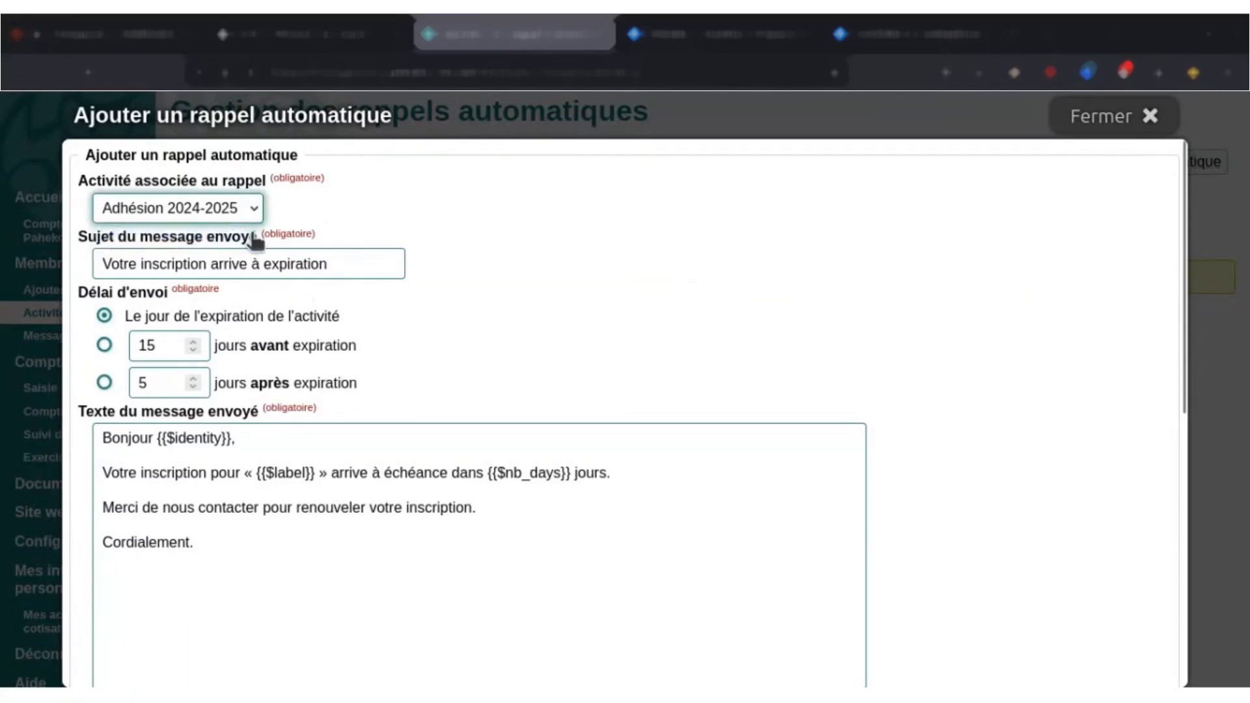
pyautogui.click(352, 256)
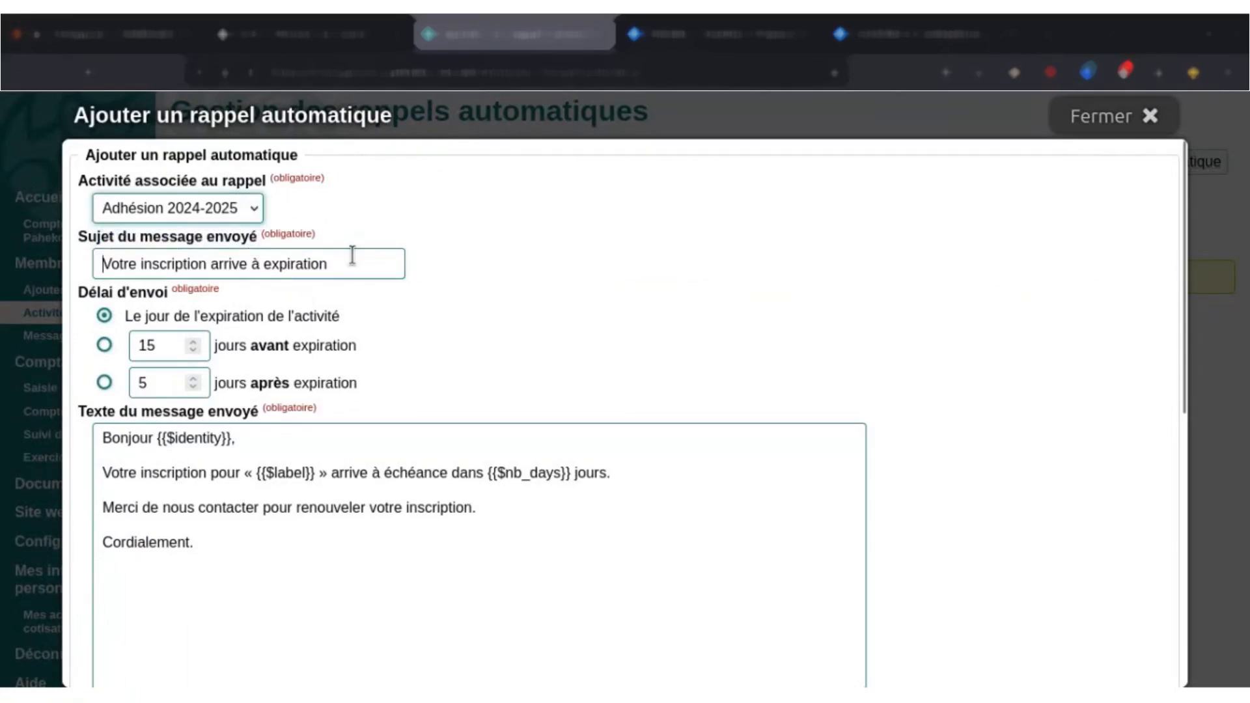
pyautogui.click(550, 248)
# Set the reminder's sending delay to 5 days after expiration.
pyautogui.scroll(-2, 542, 254)
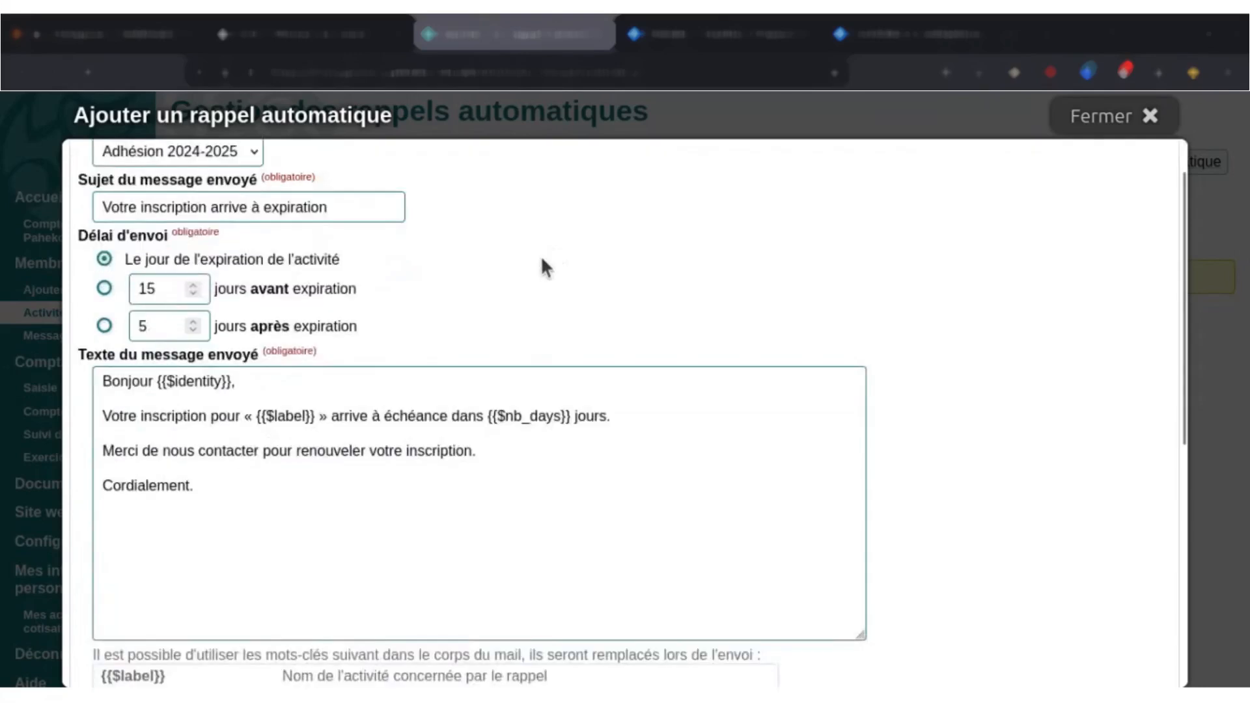
pyautogui.click(315, 247)
pyautogui.click(329, 276)
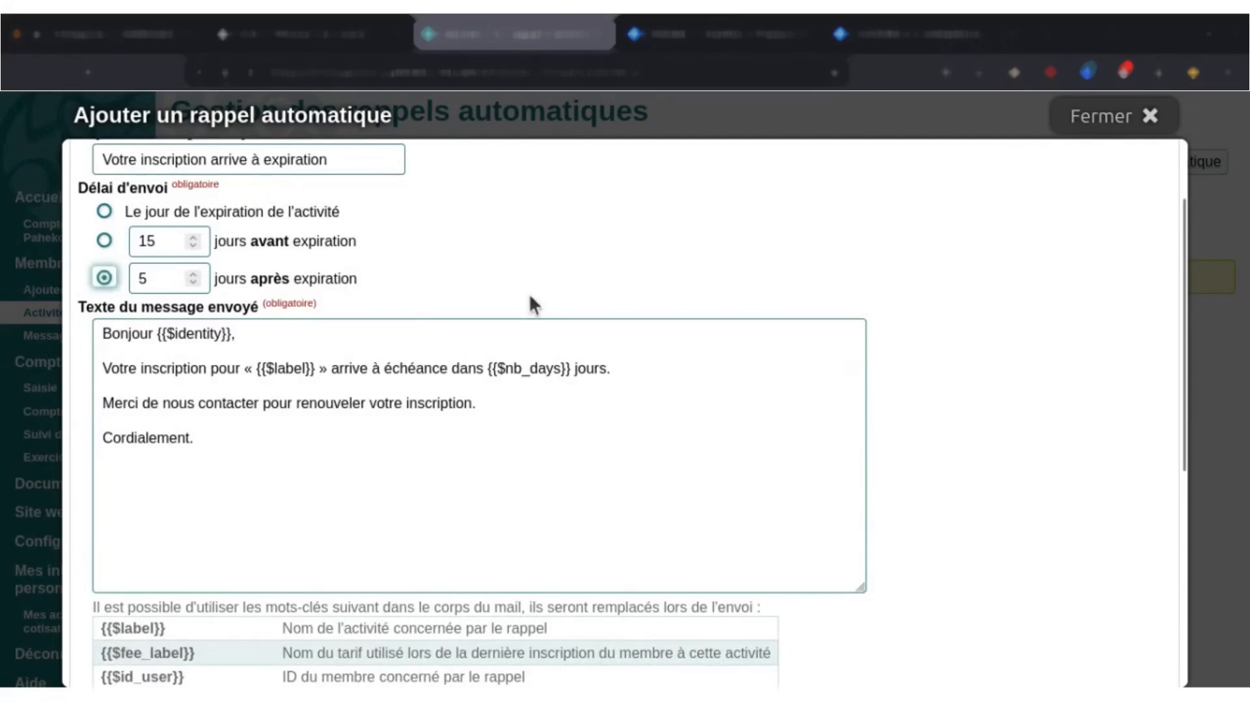
pyautogui.scroll(2, 529, 293)
pyautogui.scroll(-2, 517, 309)
# Examine the reminder's message text and the keywords available for it, and close the reminder form without saving.
pyautogui.moveTo(129, 333); pyautogui.dragTo(101, 334)
pyautogui.click(333, 329)
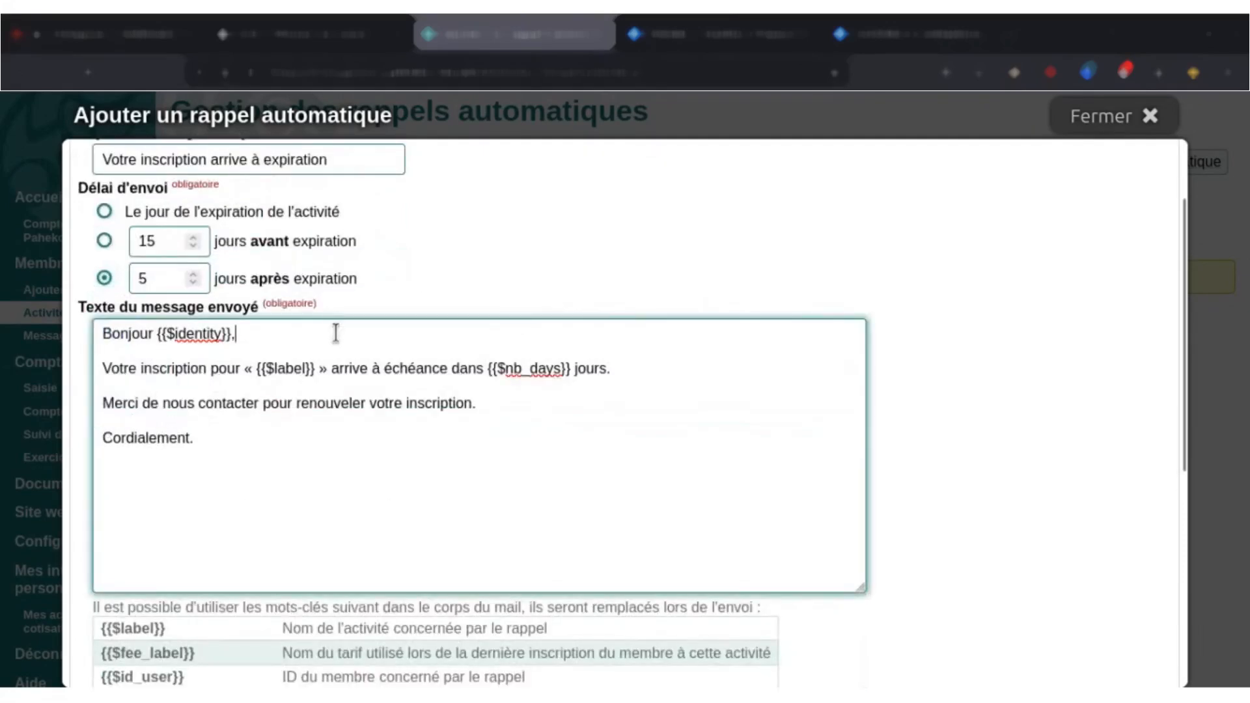
pyautogui.scroll(-2, 383, 466)
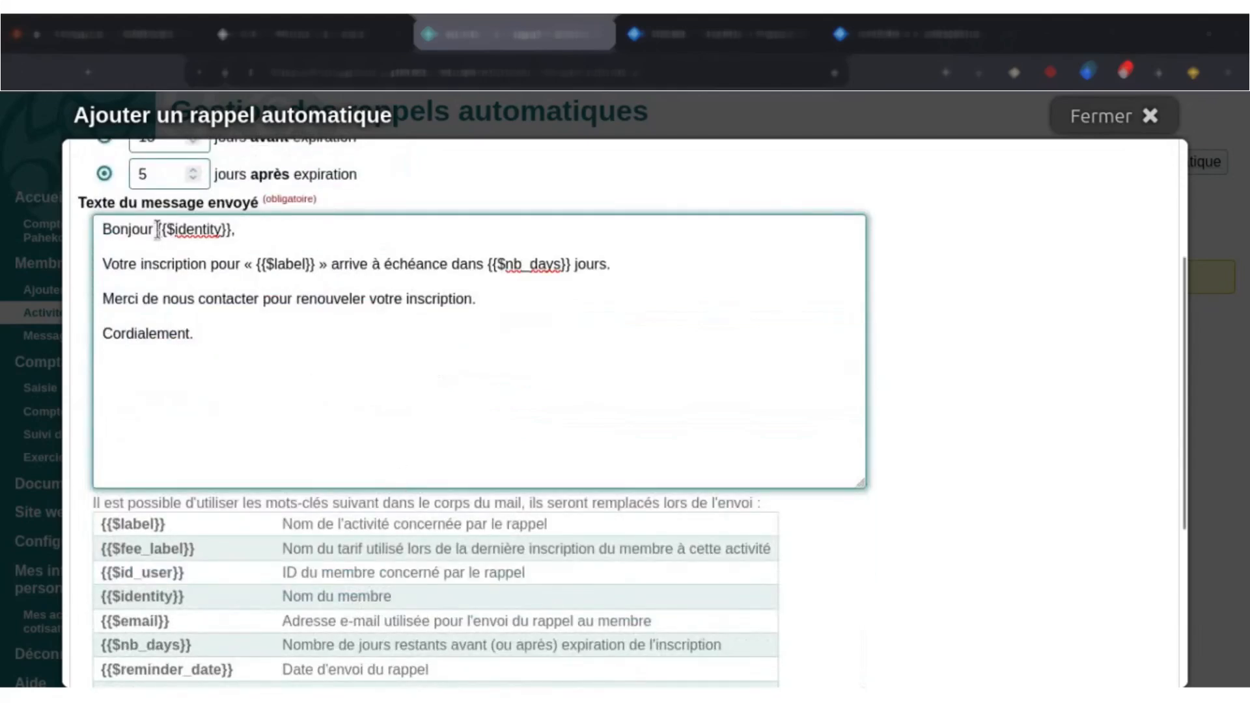
pyautogui.moveTo(157, 229); pyautogui.dragTo(234, 237)
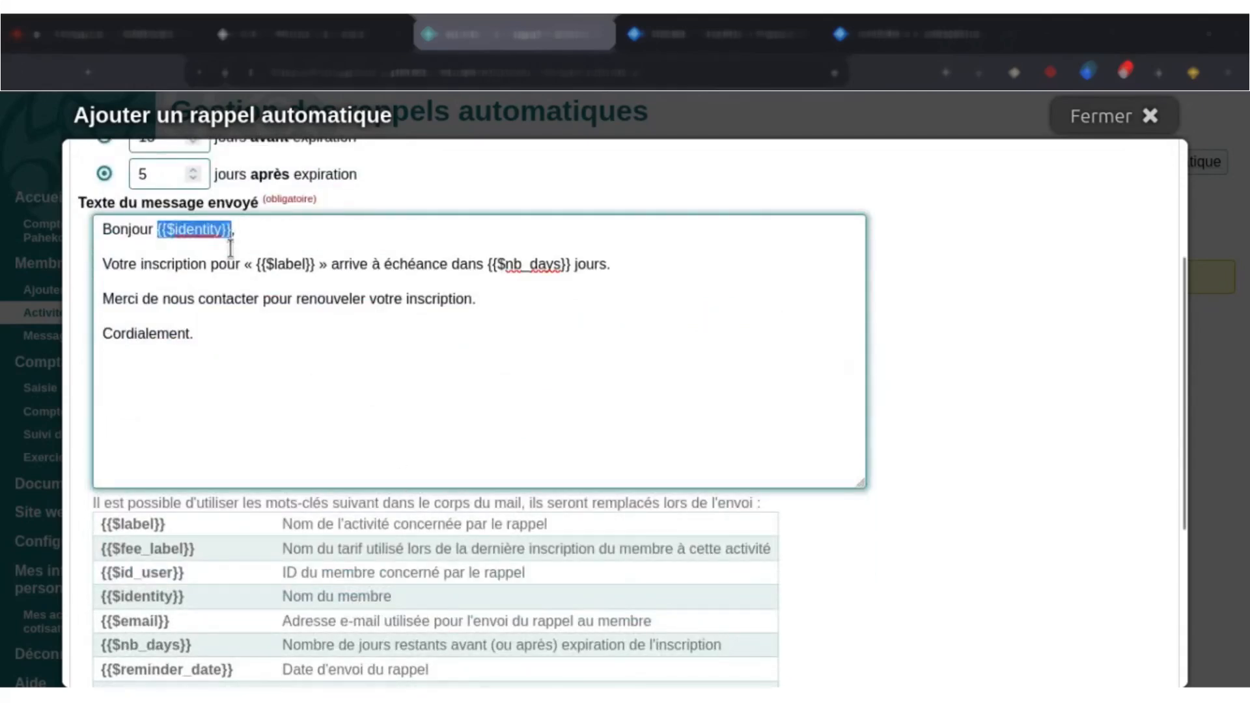
pyautogui.click(341, 326)
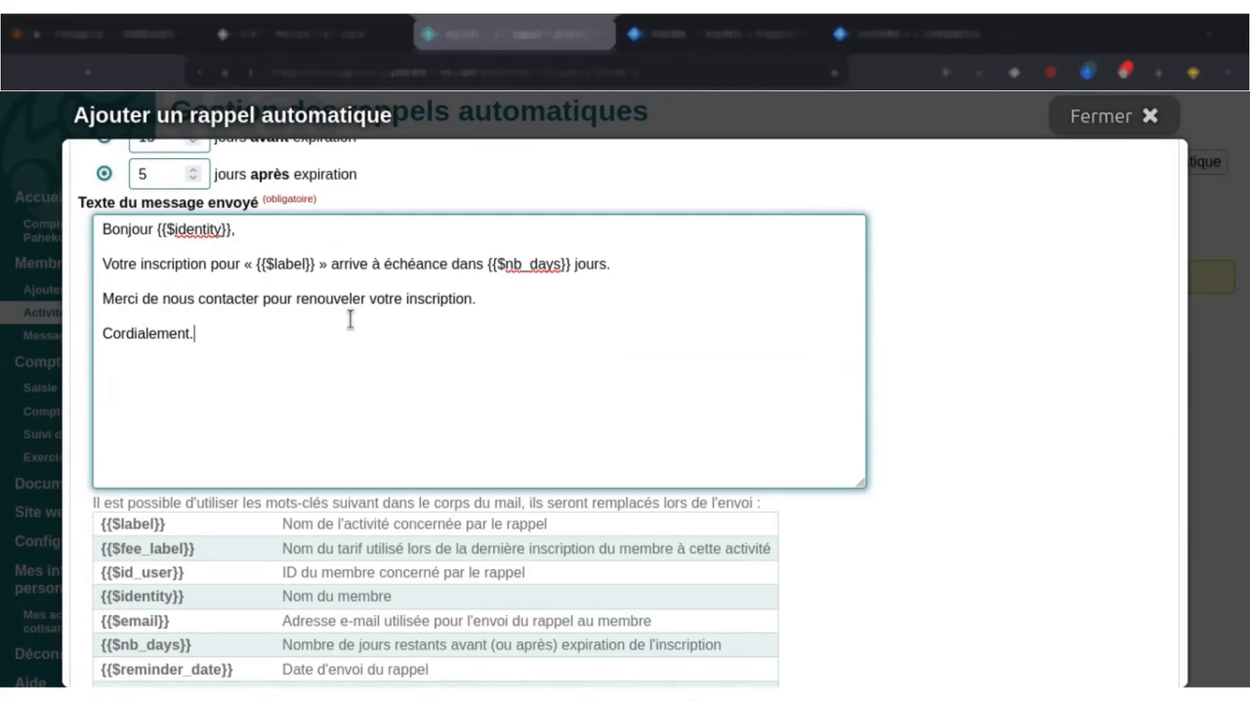
pyautogui.click(349, 318)
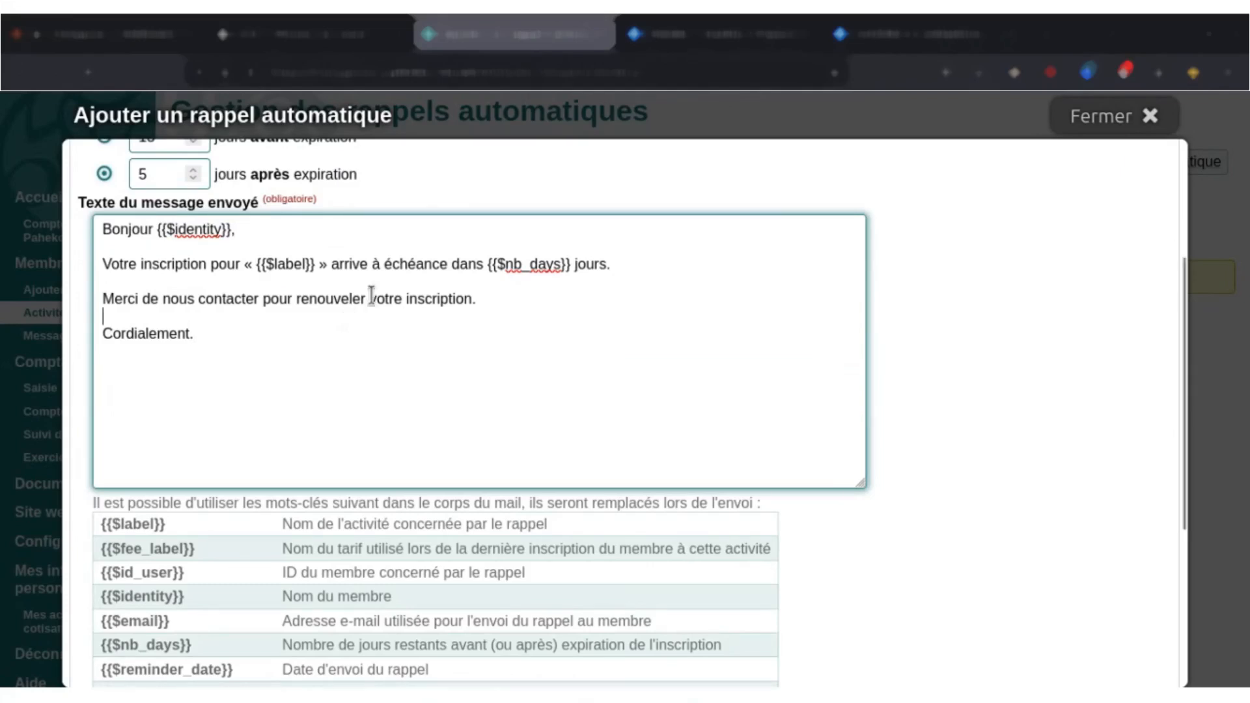
pyautogui.scroll(-3, 321, 346)
pyautogui.moveTo(168, 420); pyautogui.dragTo(256, 455)
pyautogui.click(371, 488)
pyautogui.scroll(-3, 516, 469)
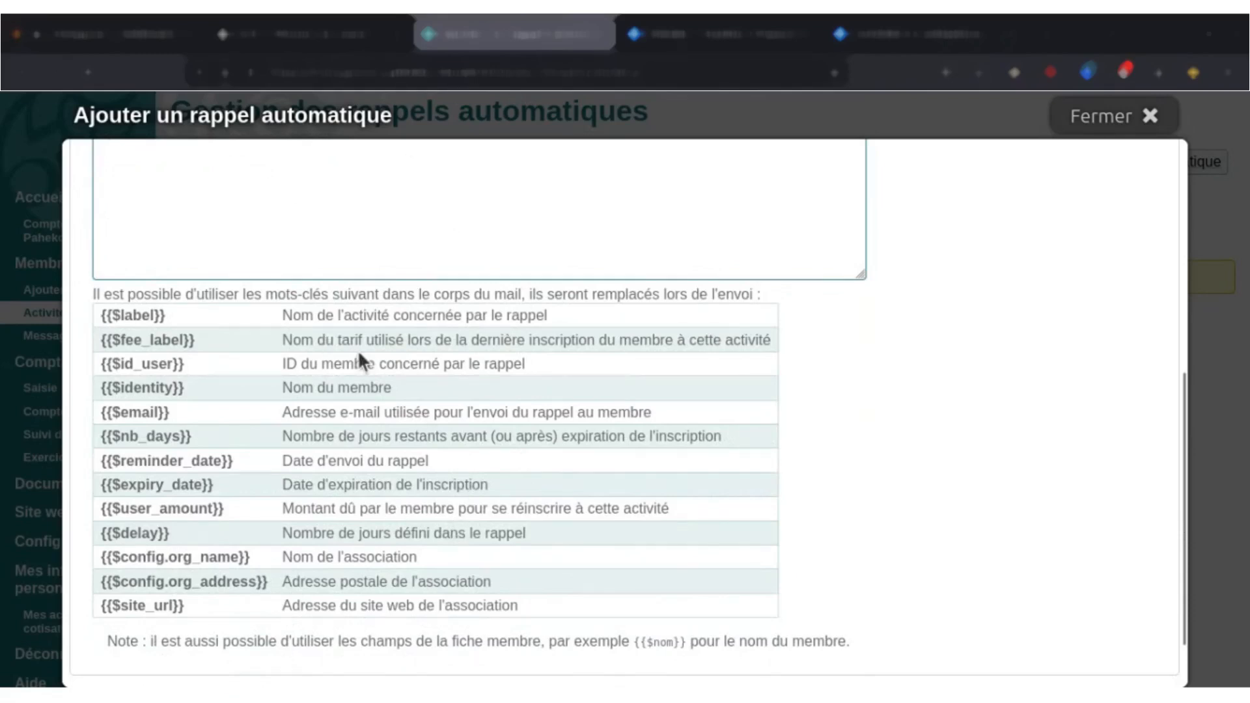
pyautogui.scroll(2, 428, 388)
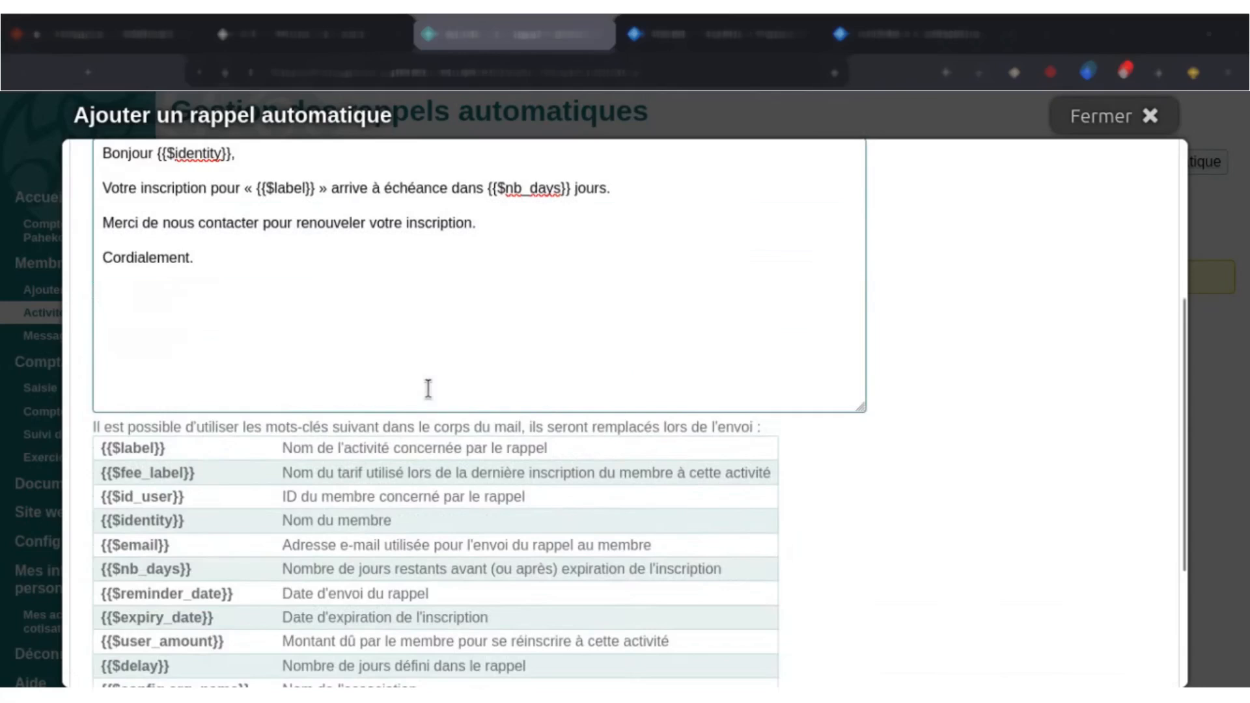
pyautogui.scroll(4, 429, 388)
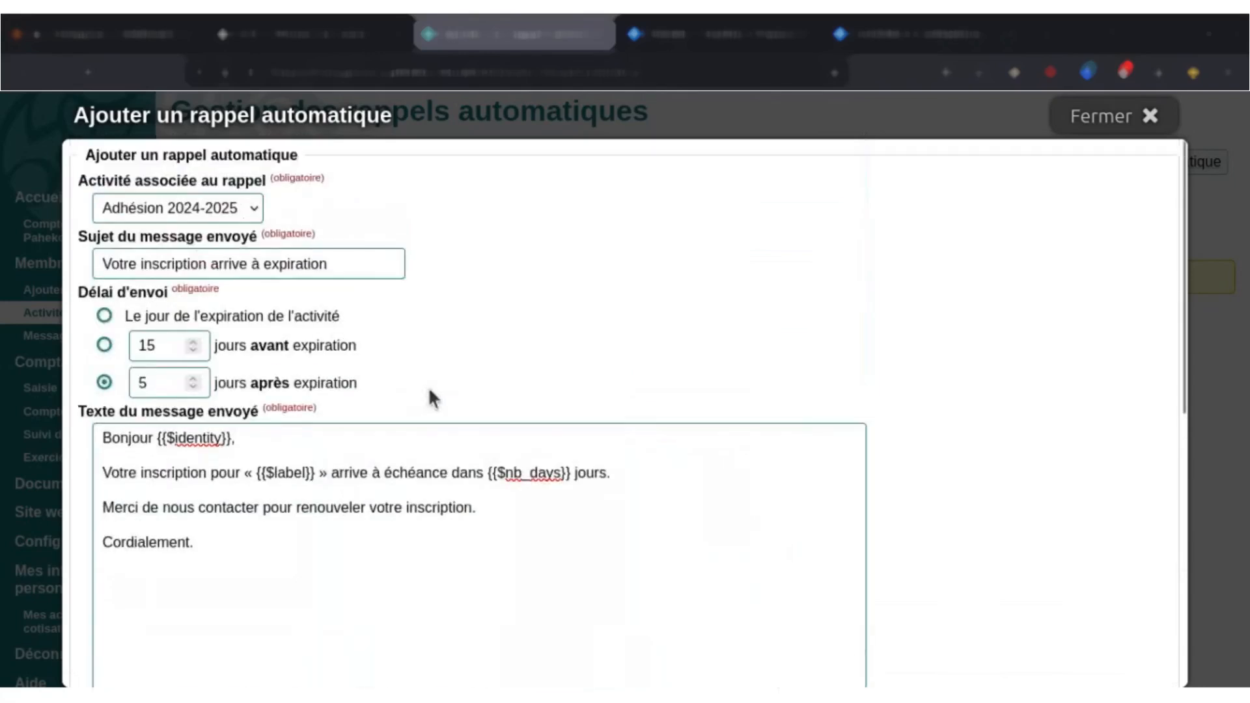
pyautogui.click(1131, 131)
# Open the enrolment import page and read the rules on accepted and mandatory file columns.
pyautogui.click(416, 172)
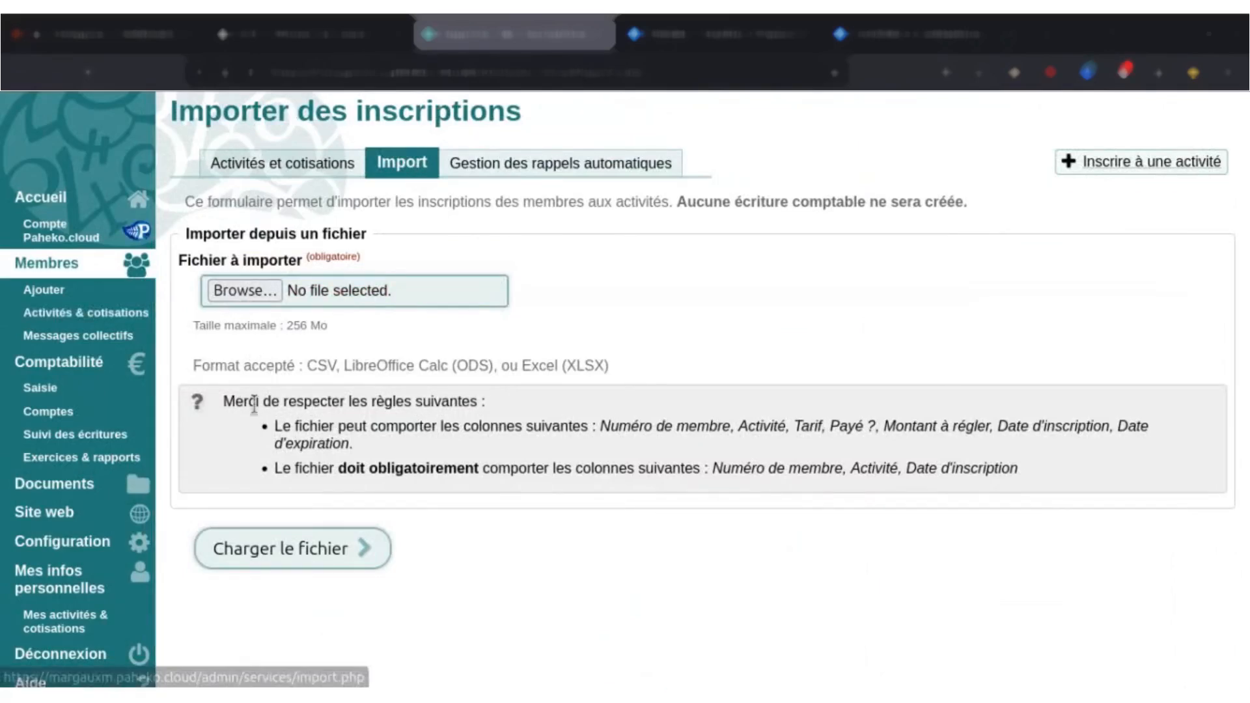
pyautogui.moveTo(223, 403); pyautogui.dragTo(250, 404)
pyautogui.click(221, 411)
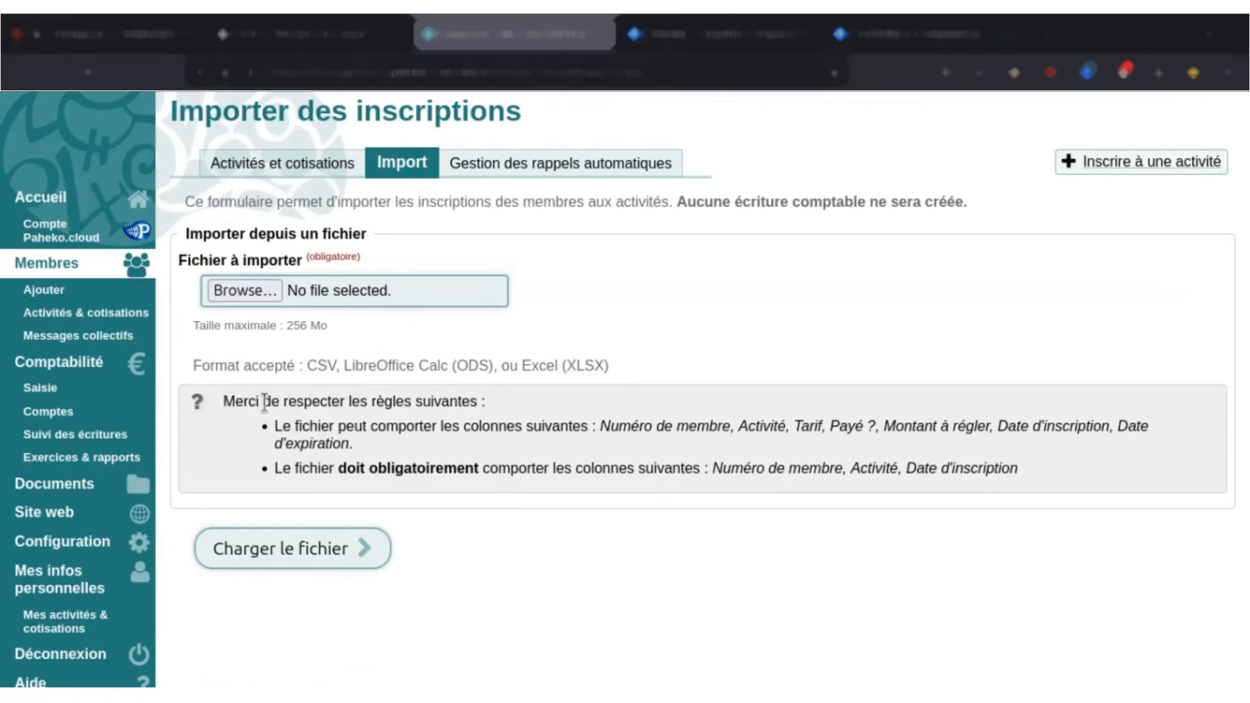
pyautogui.moveTo(265, 402); pyautogui.dragTo(413, 469)
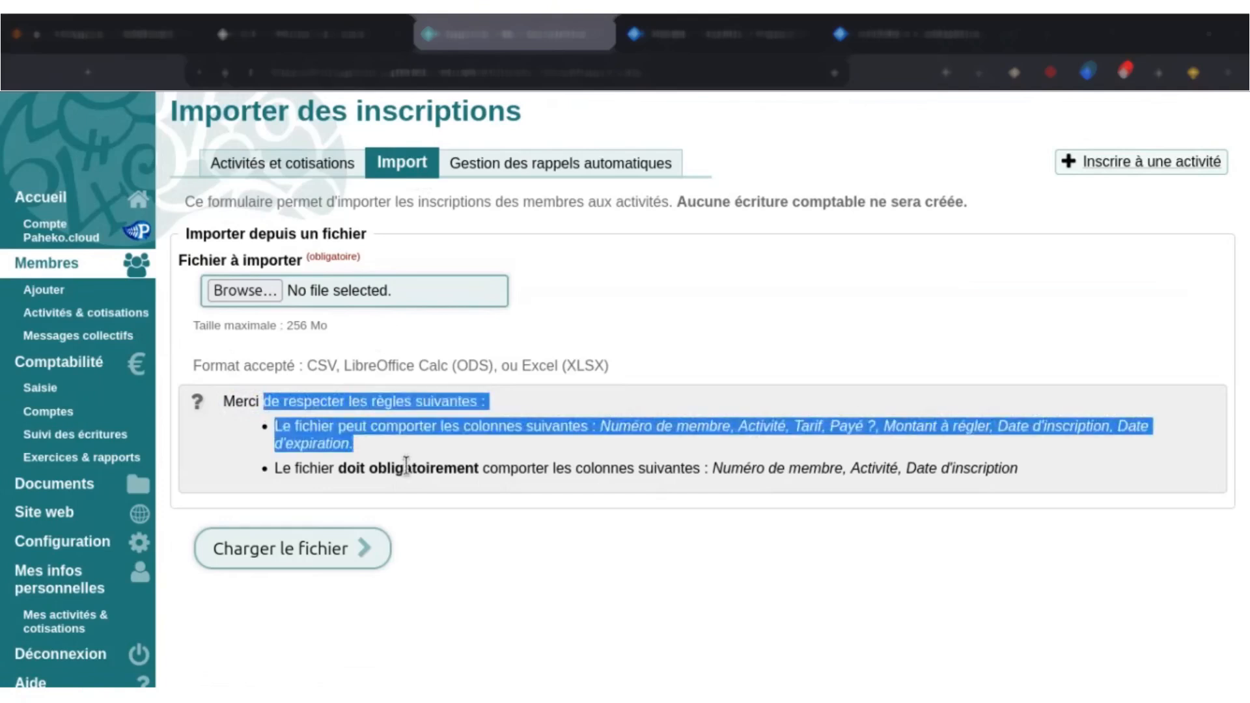
pyautogui.click(410, 466)
pyautogui.moveTo(279, 402); pyautogui.dragTo(600, 448)
pyautogui.click(600, 448)
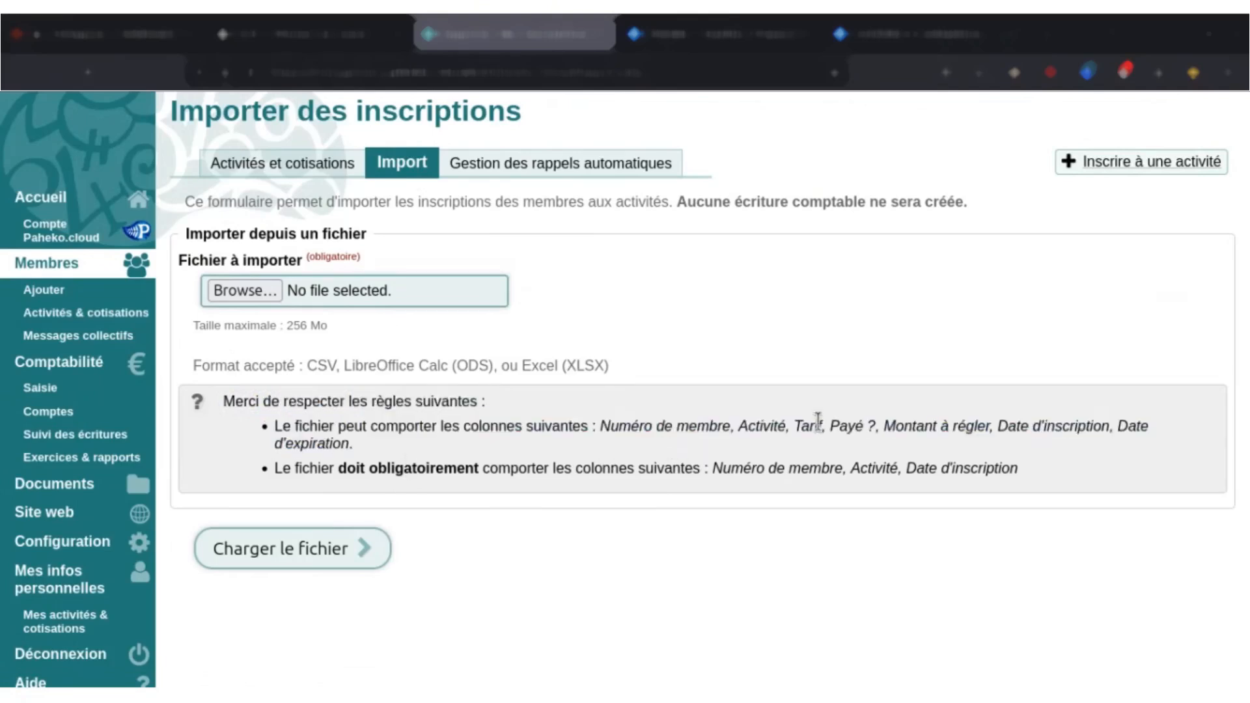
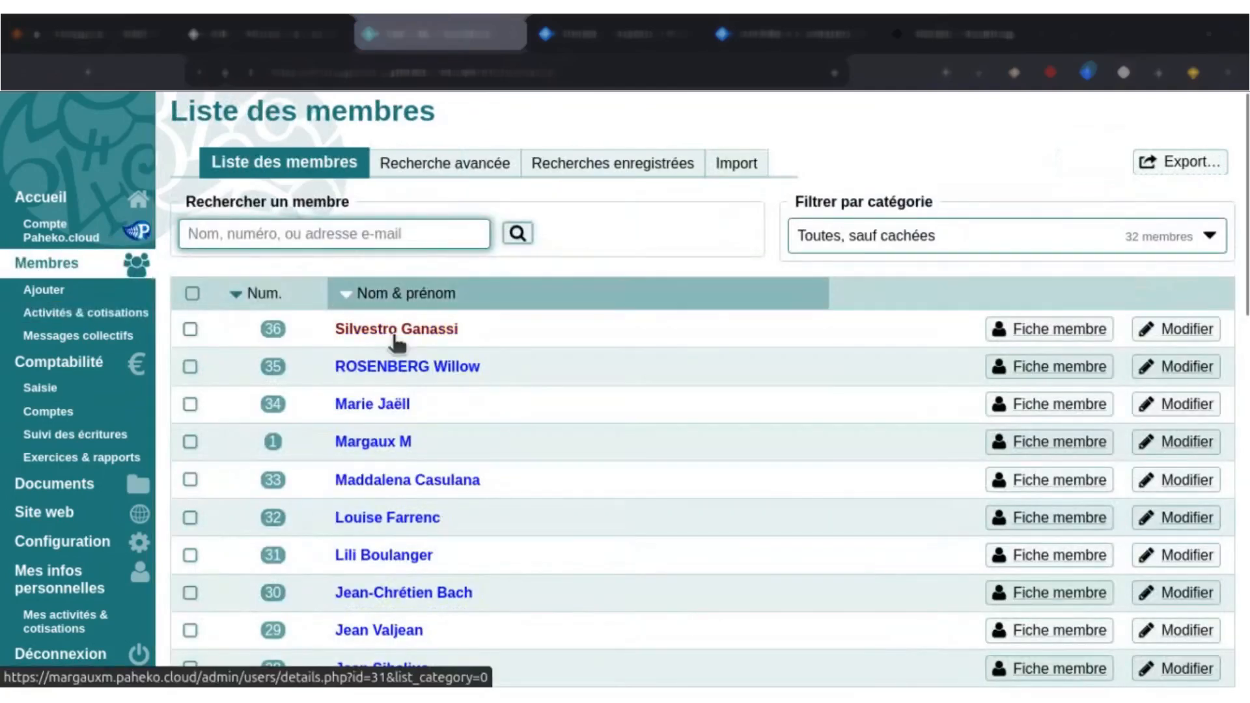
# Open the record of member number 36, examine the fee options in the activity enrolment form, and close it without enrolling.
pyautogui.click(394, 336)
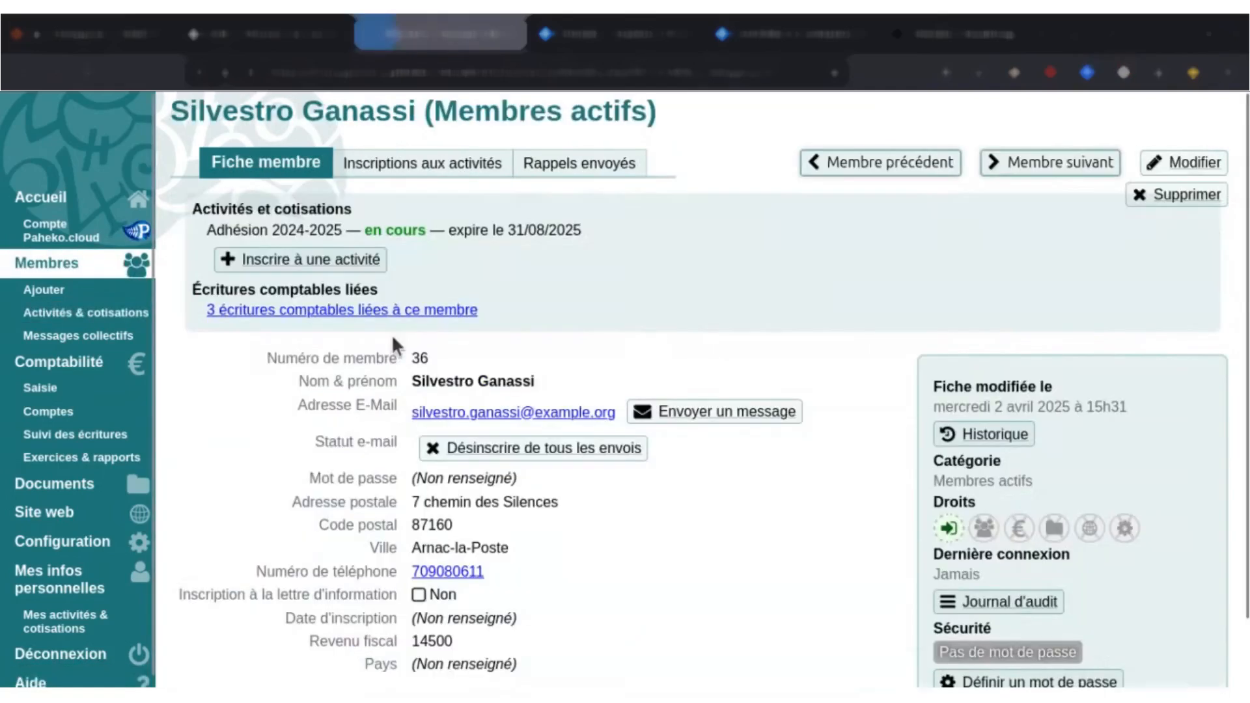
pyautogui.click(327, 260)
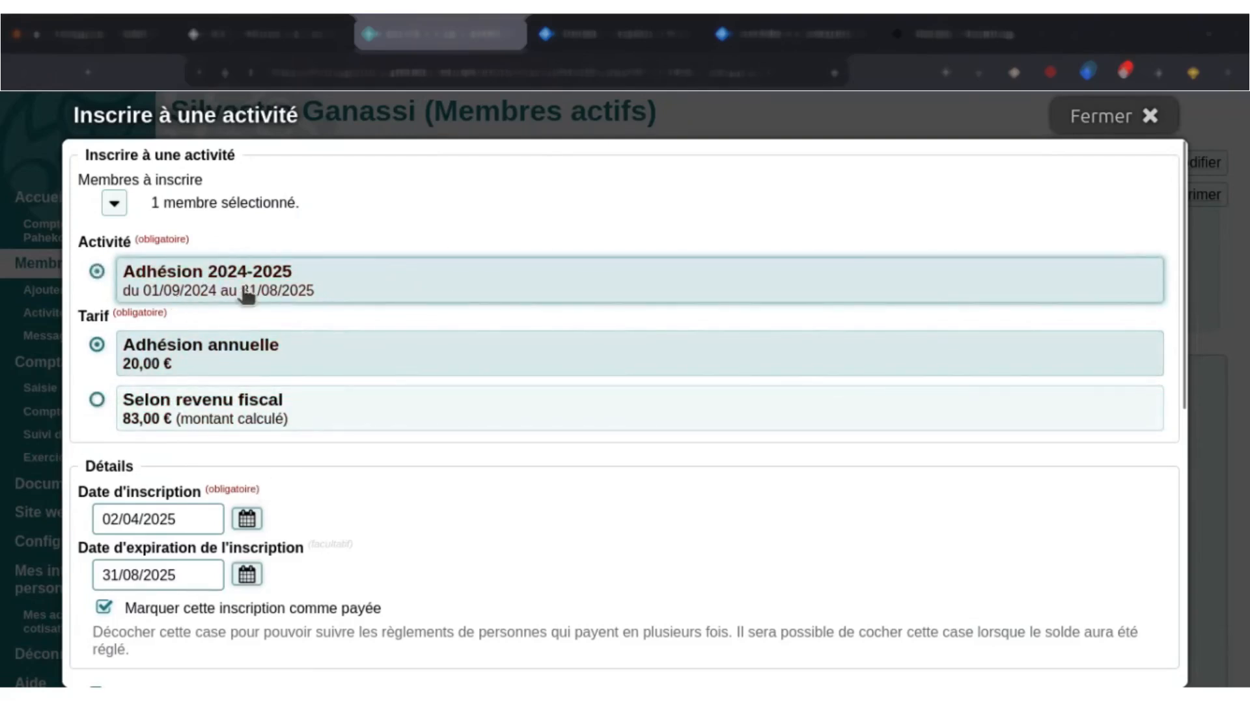
pyautogui.click(1107, 116)
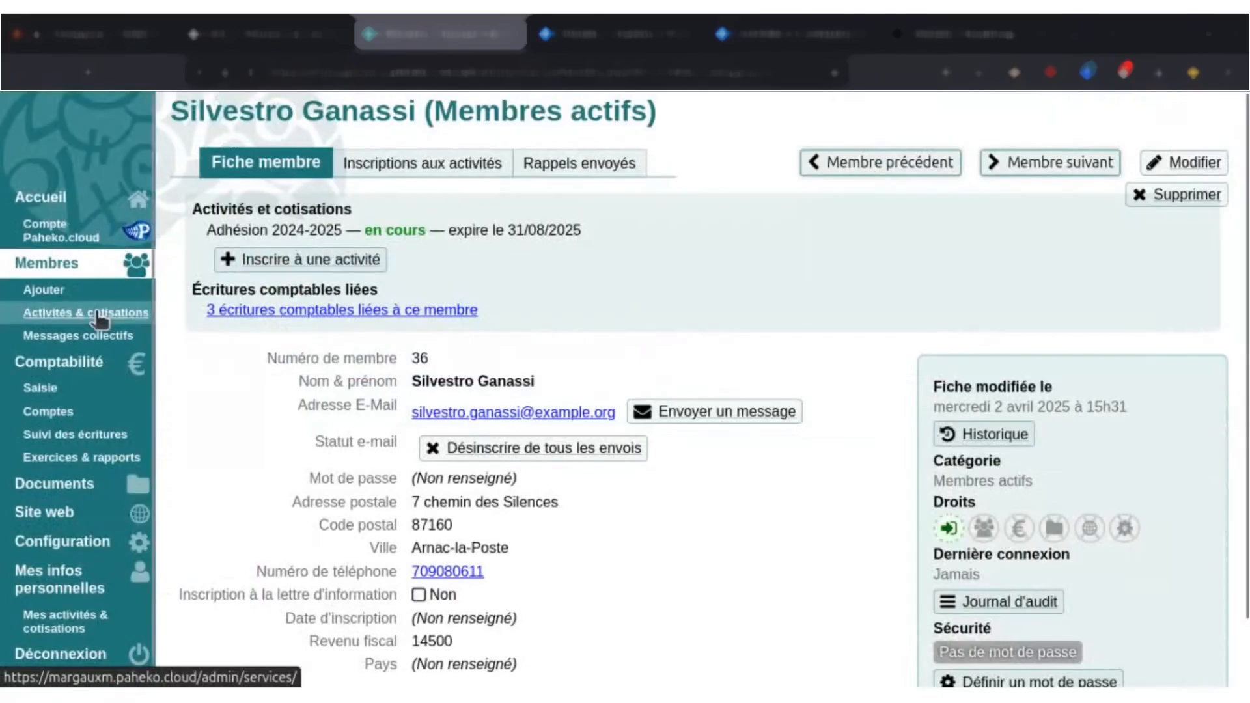
# Open the activities and fees page and examine the form for adding an activity.
pyautogui.click(98, 314)
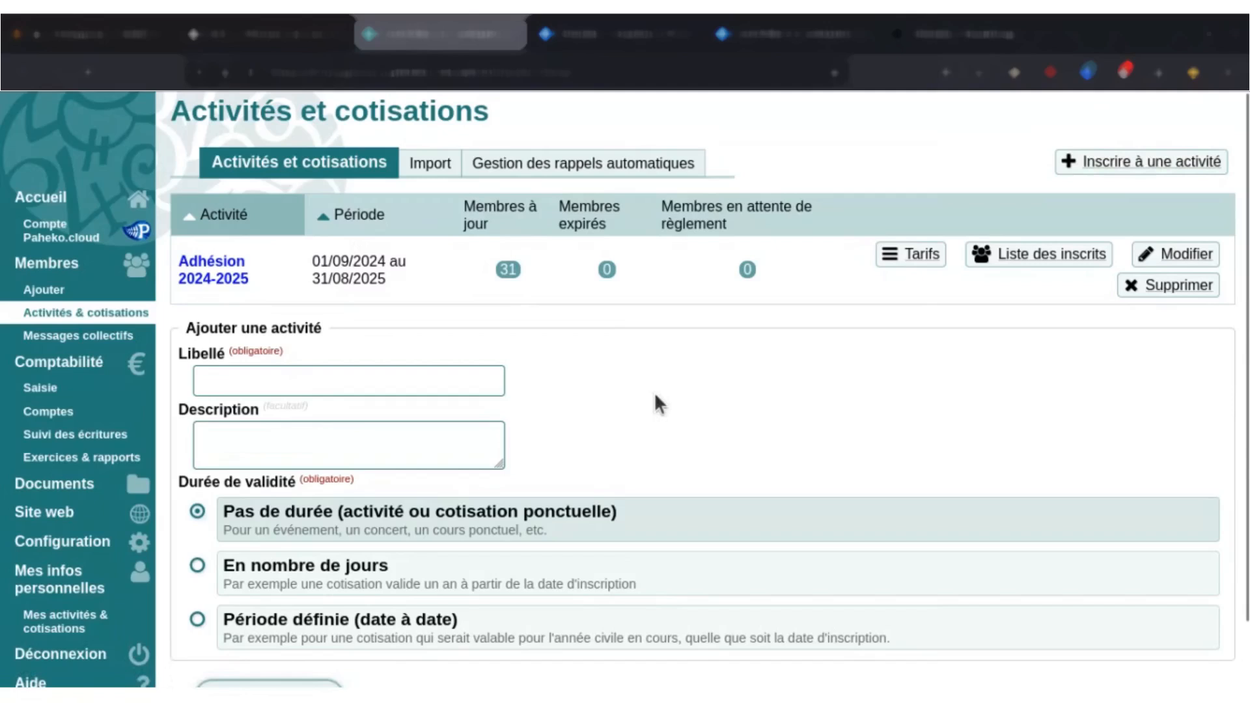
pyautogui.click(1145, 170)
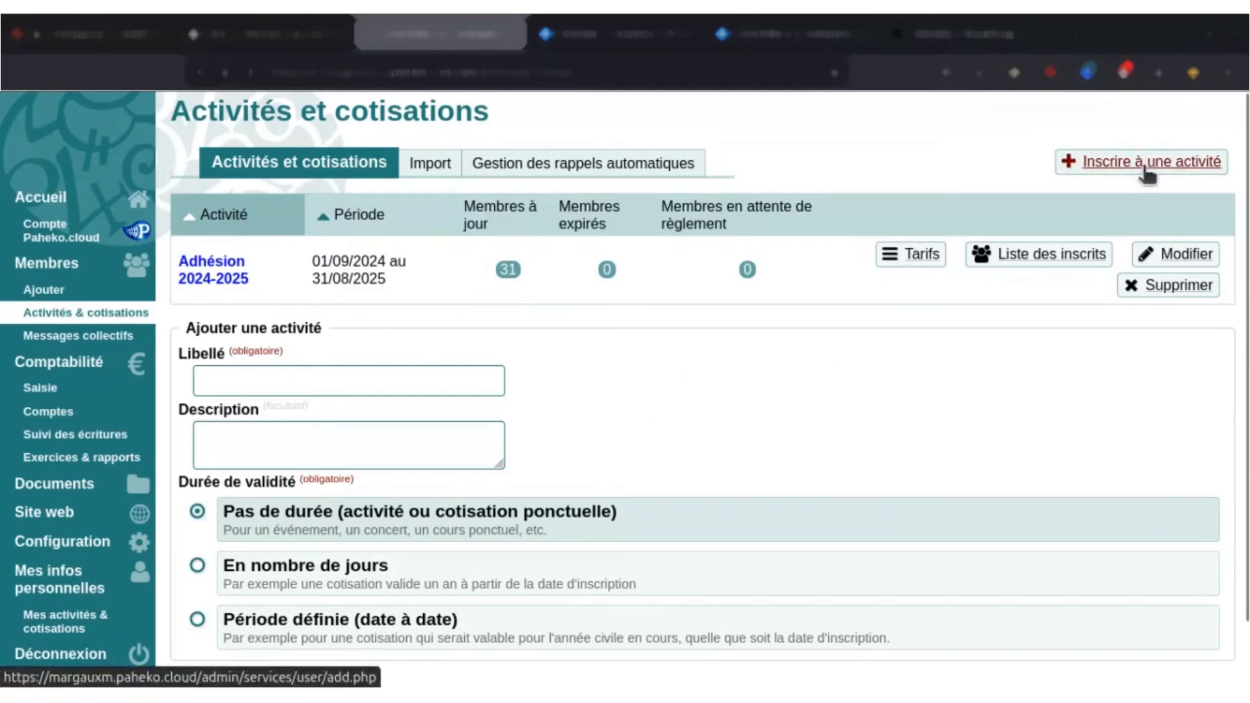
pyautogui.click(283, 161)
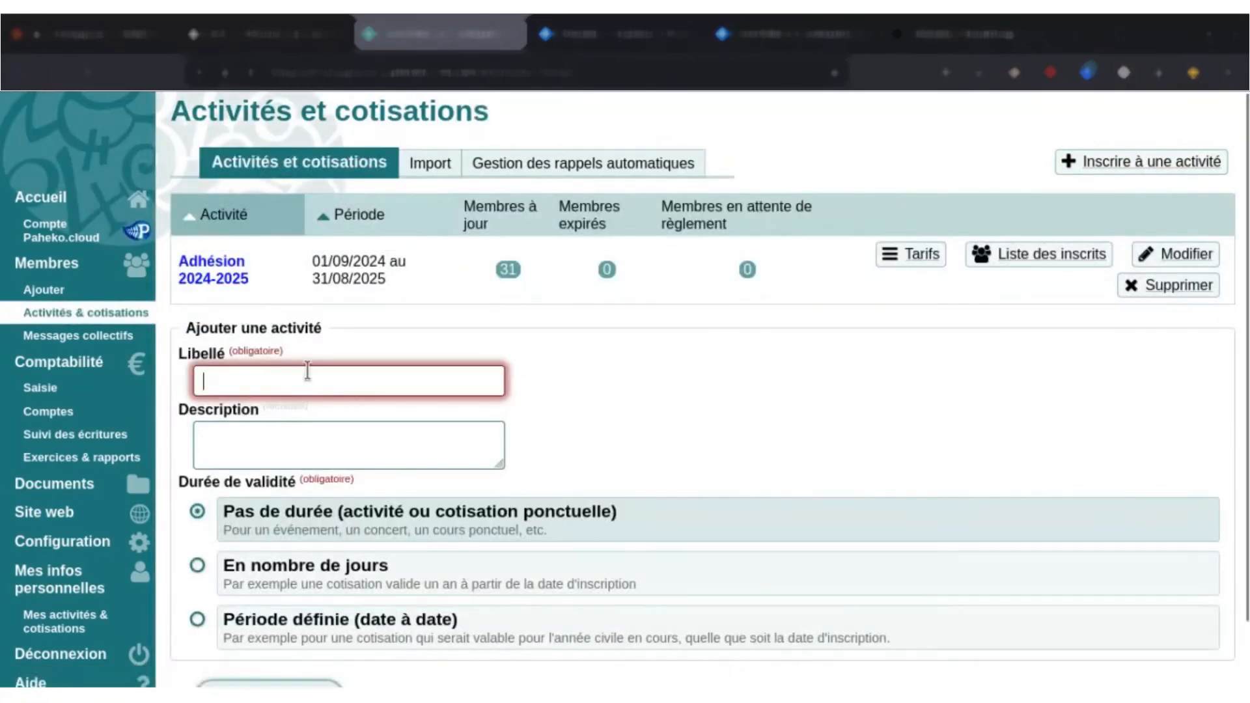
pyautogui.scroll(-2, 201, 267)
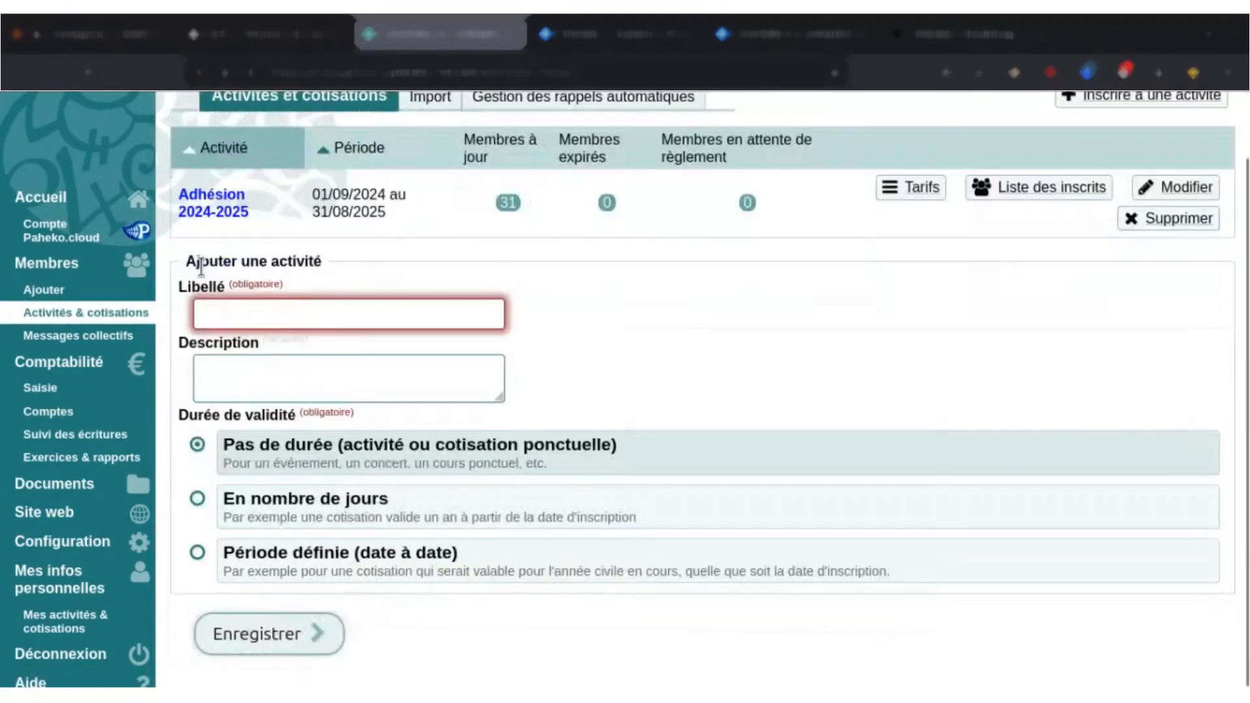
pyautogui.click(344, 310)
pyautogui.click(672, 301)
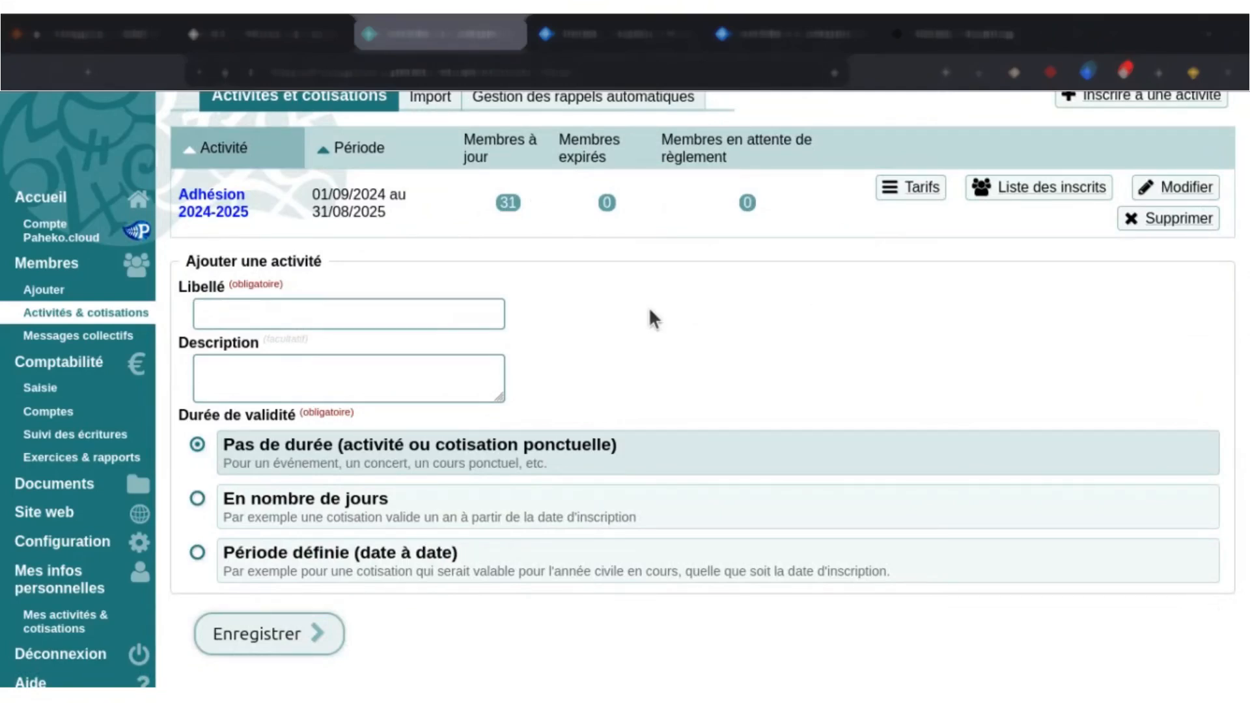
# Add an activity named "Adhésion annuelle" with a validity expressed in days, 365 days, and save it.
pyautogui.click(424, 509)
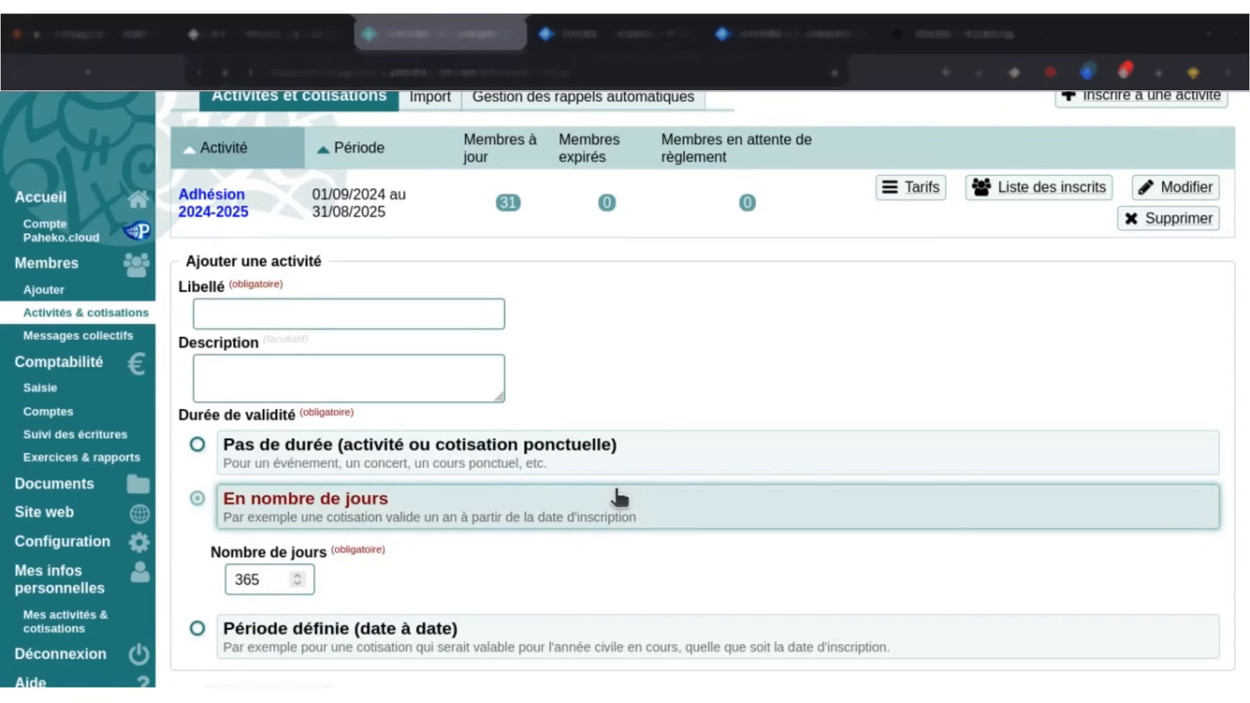
pyautogui.scroll(2, 194, 214)
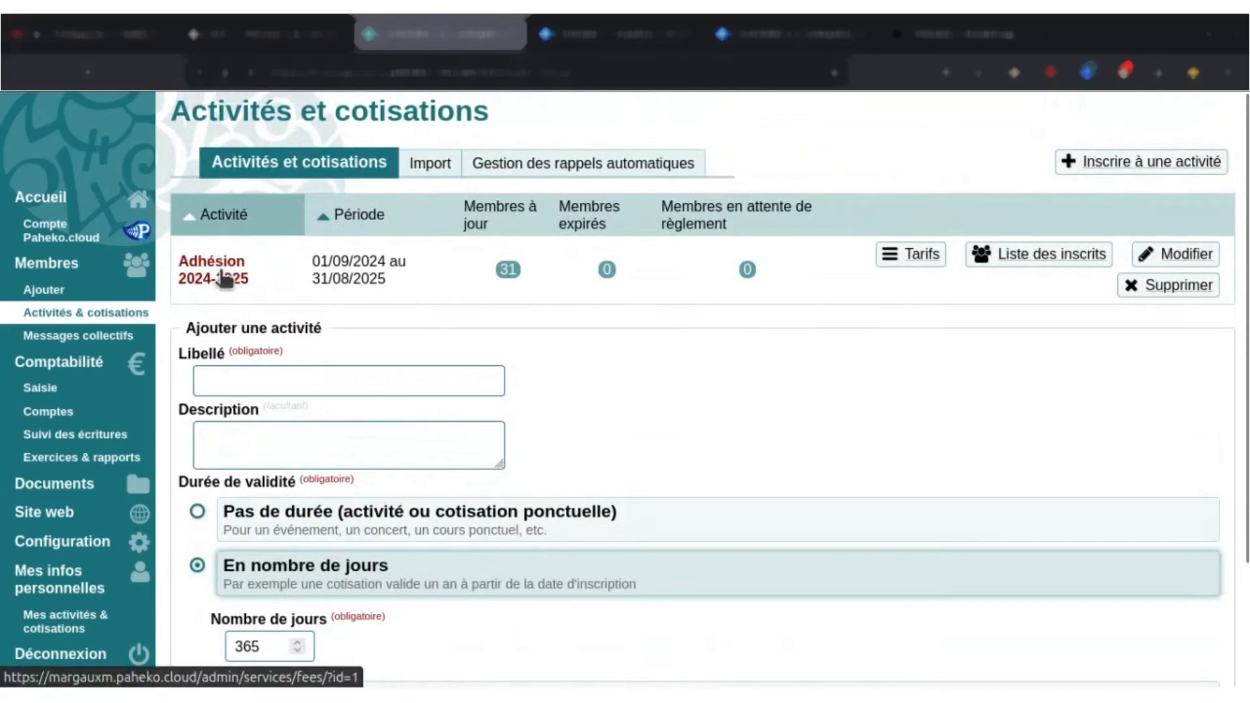
pyautogui.scroll(-3, 495, 420)
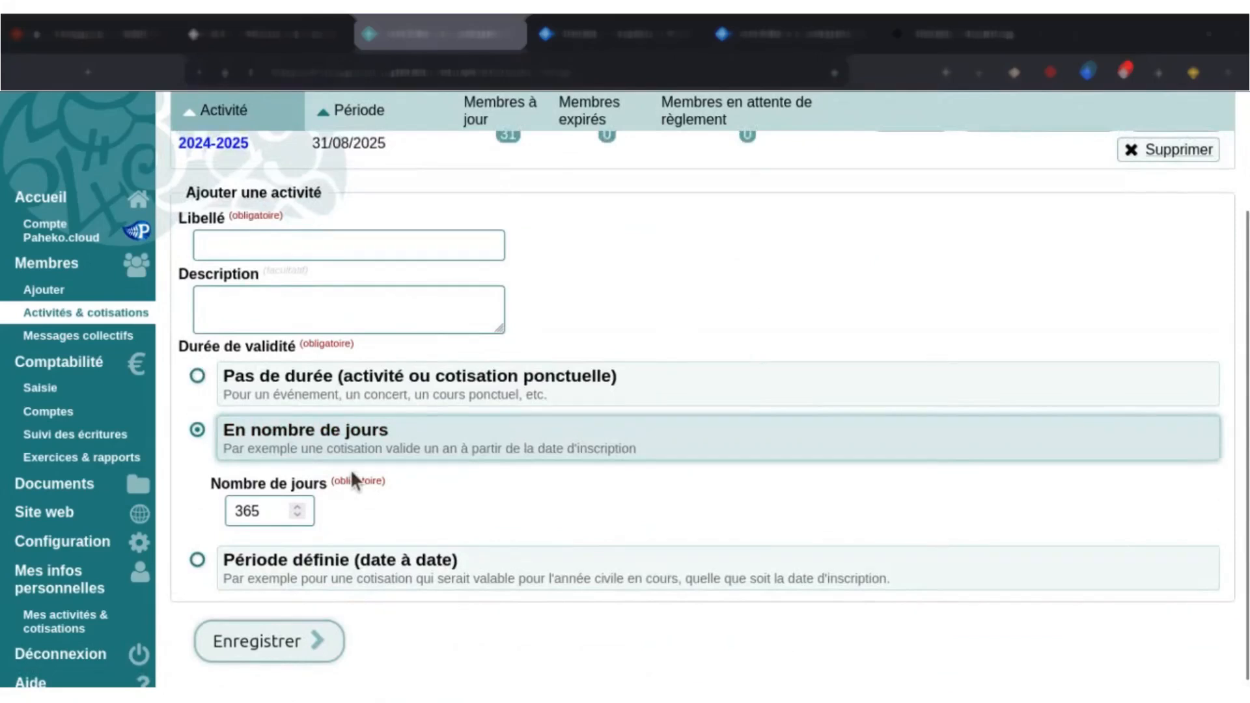
pyautogui.scroll(3, 350, 469)
pyautogui.click(295, 368)
pyautogui.write('Adhésion')
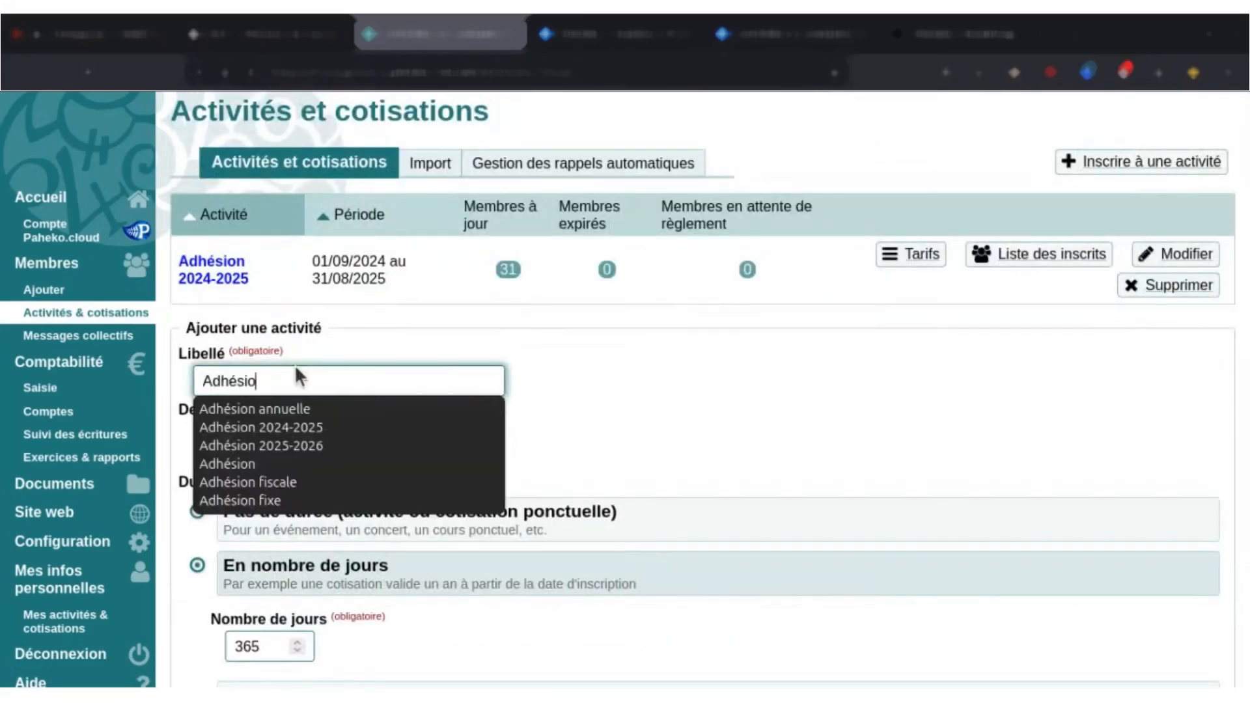
pyautogui.click(296, 410)
pyautogui.scroll(-2, 609, 411)
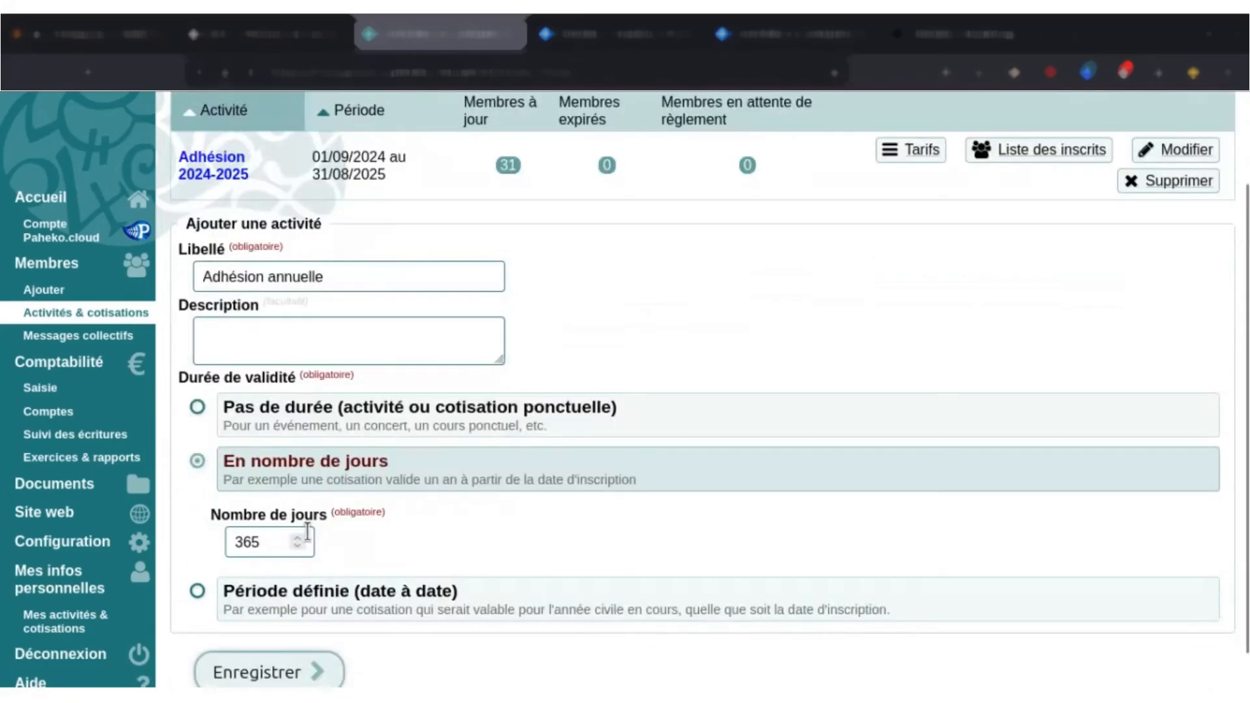
pyautogui.click(264, 631)
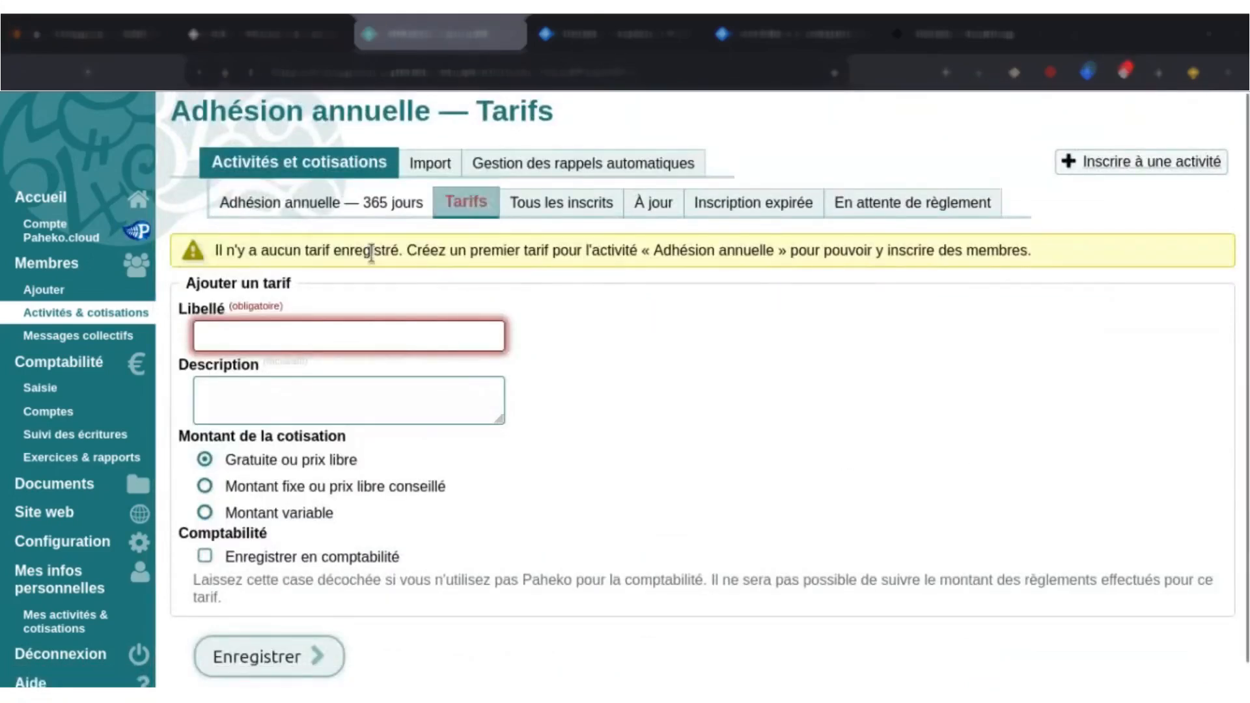
# Add a fee named "Adhésion" with a fixed amount of 10 € to the Adhésion annuelle activity.
pyautogui.click(309, 332)
pyautogui.write('Adhésion')
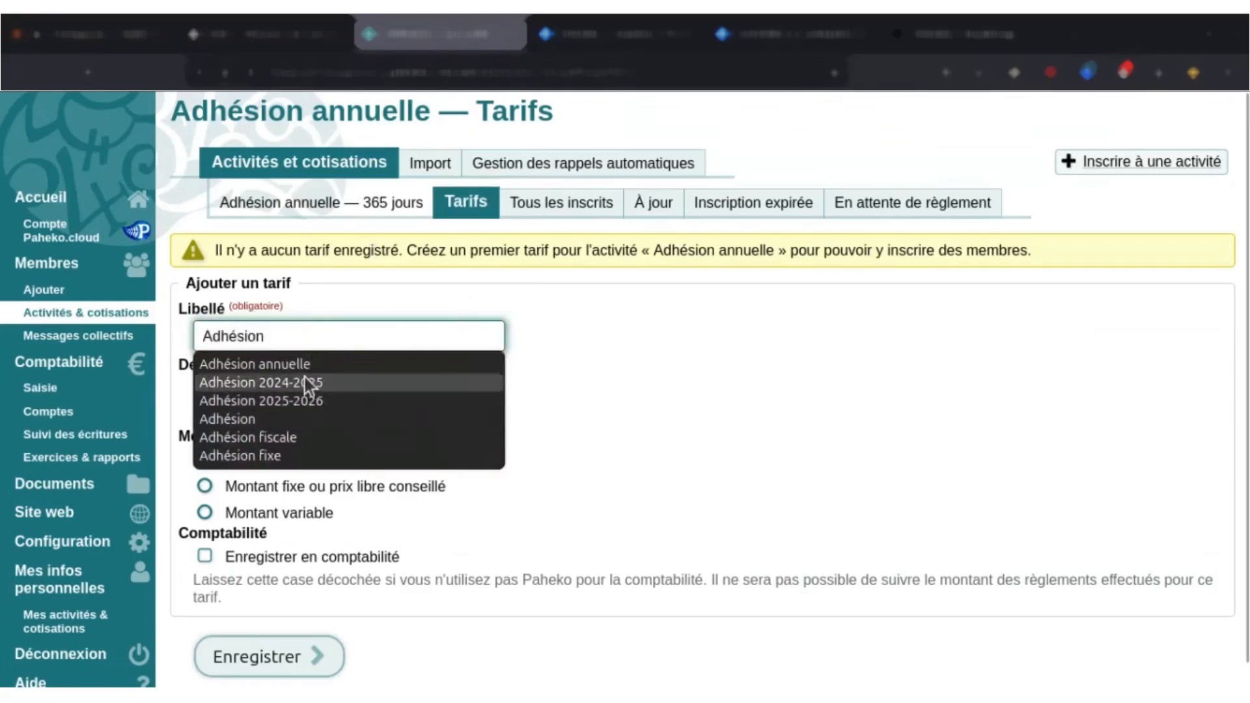
pyautogui.click(680, 300)
pyautogui.click(296, 485)
pyautogui.click(296, 554)
pyautogui.write('10')
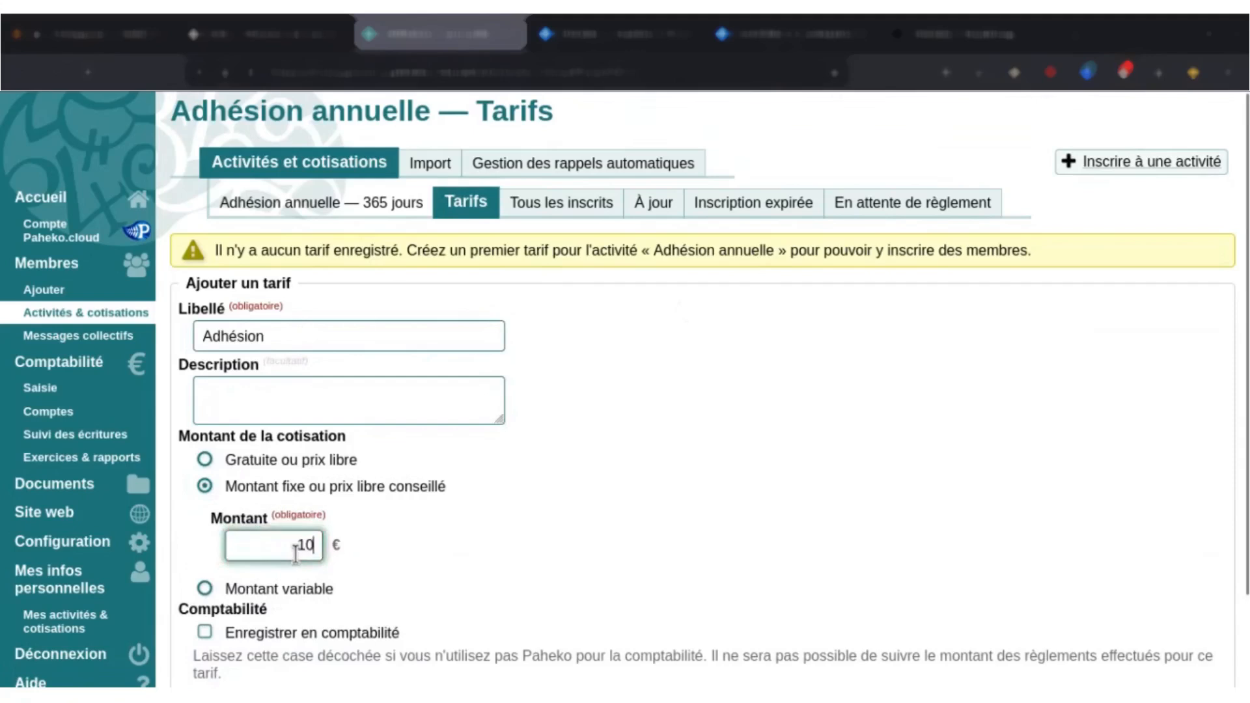
pyautogui.scroll(-3, 475, 573)
pyautogui.click(273, 630)
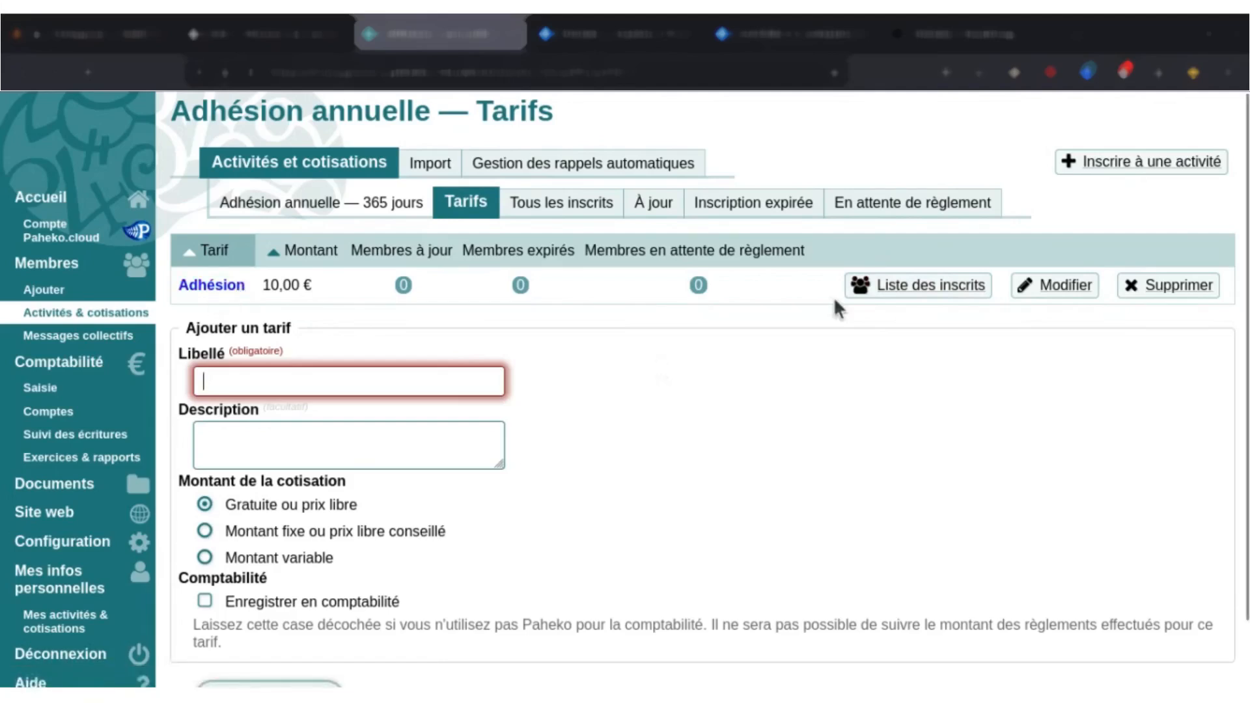
# Start a new activity enrolment by selecting members, add one member found by first name, and continue to the enrolment details.
pyautogui.click(1115, 168)
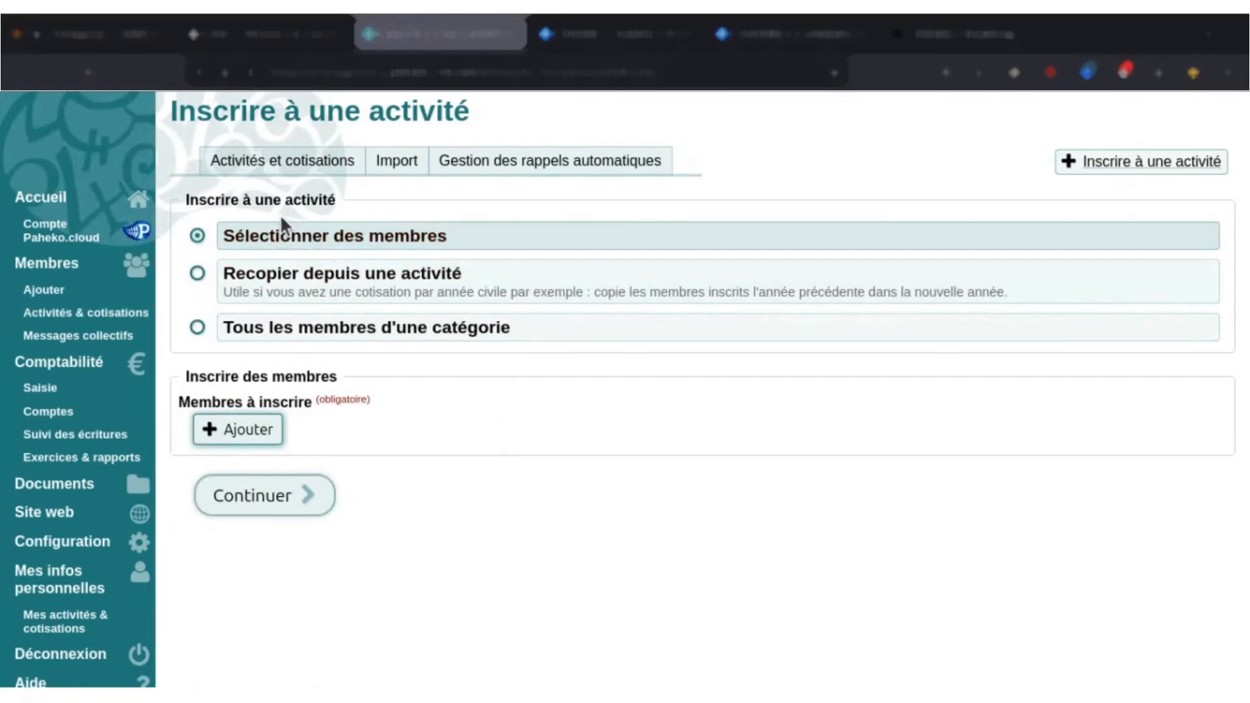
pyautogui.click(272, 432)
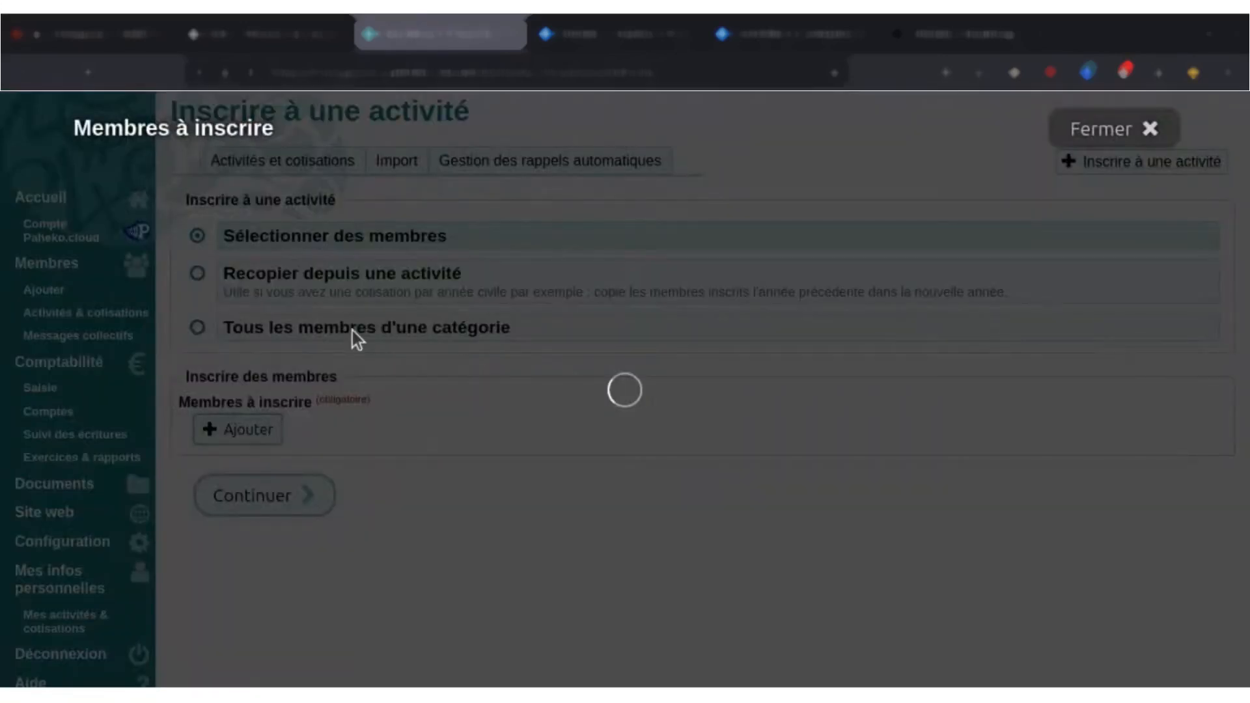
pyautogui.write('ada')
pyautogui.press('Return')
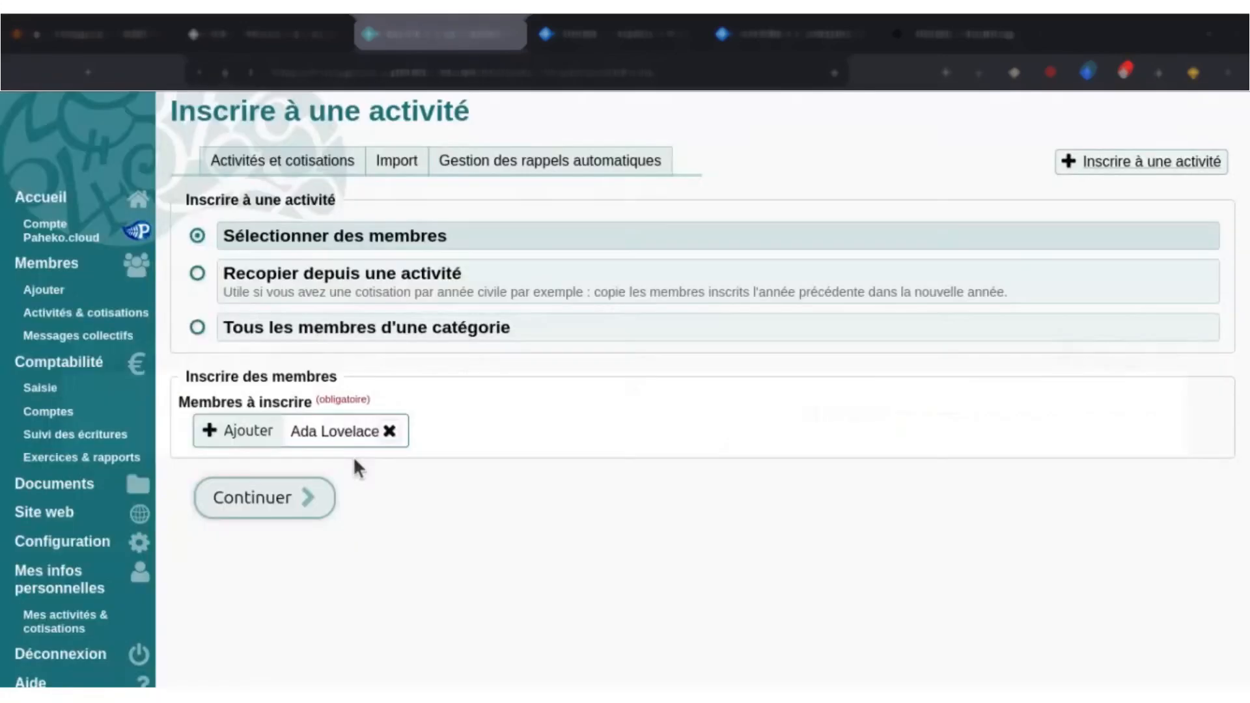
pyautogui.click(275, 499)
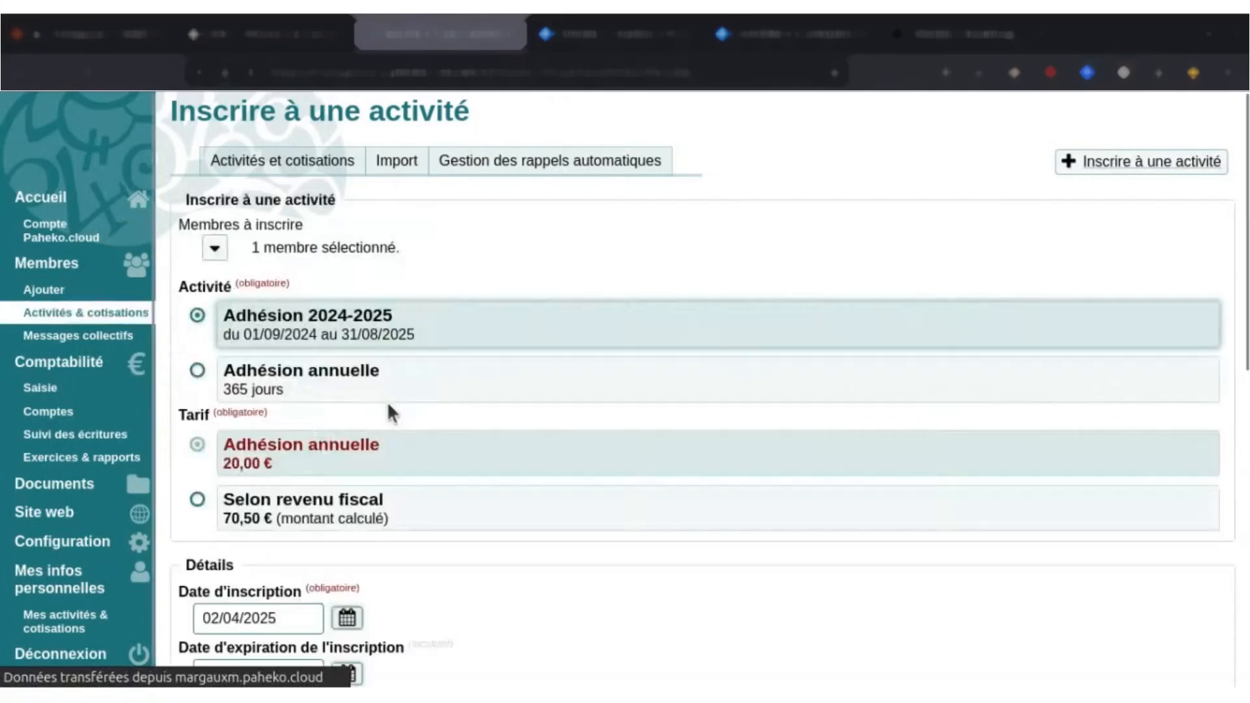
# Enrol the selected member in Adhésion annuelle at the 10 € Adhésion fee, marked as paid, and save the enrolment.
pyautogui.scroll(-1, 505, 327)
pyautogui.scroll(-3, 508, 333)
pyautogui.click(355, 284)
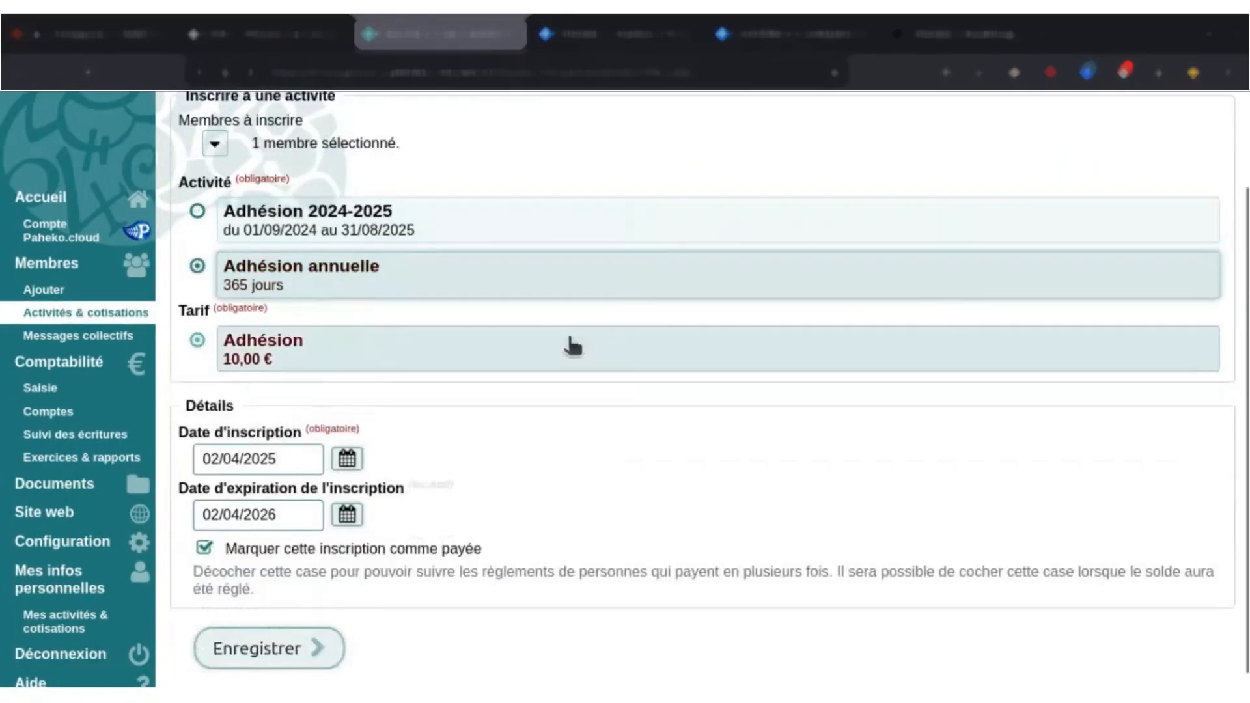
pyautogui.scroll(-1, 391, 391)
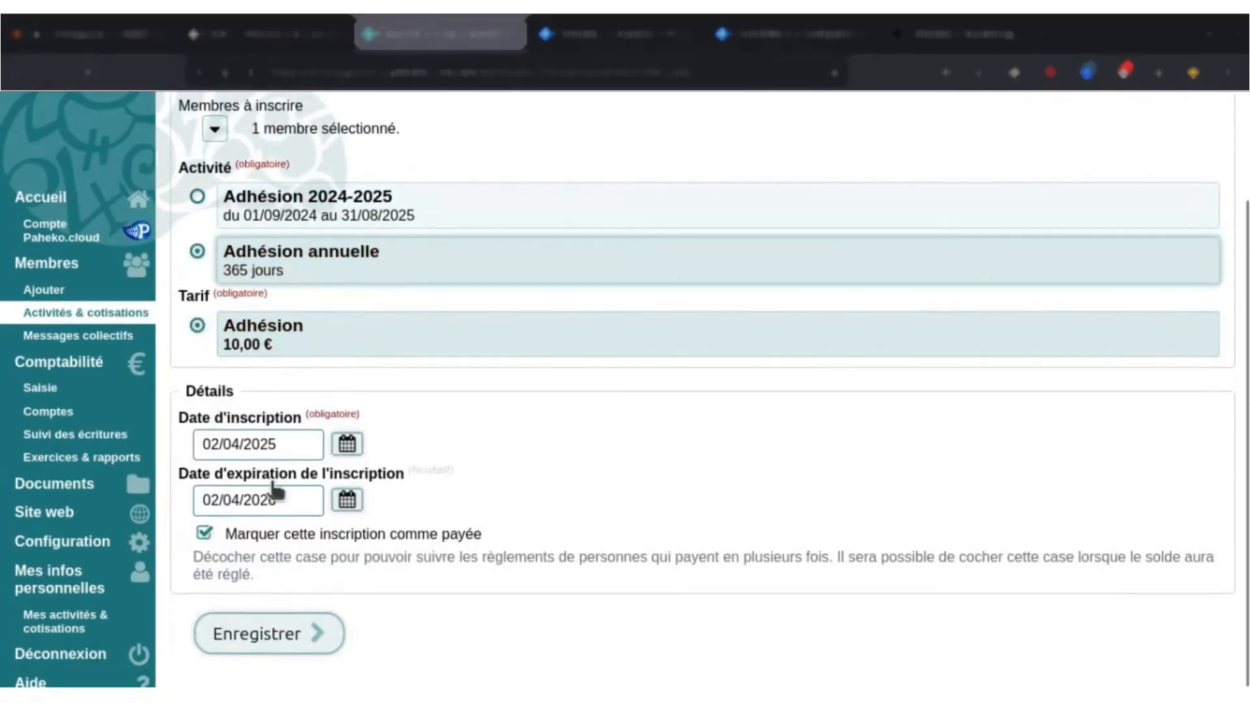
pyautogui.click(347, 445)
pyautogui.click(347, 445)
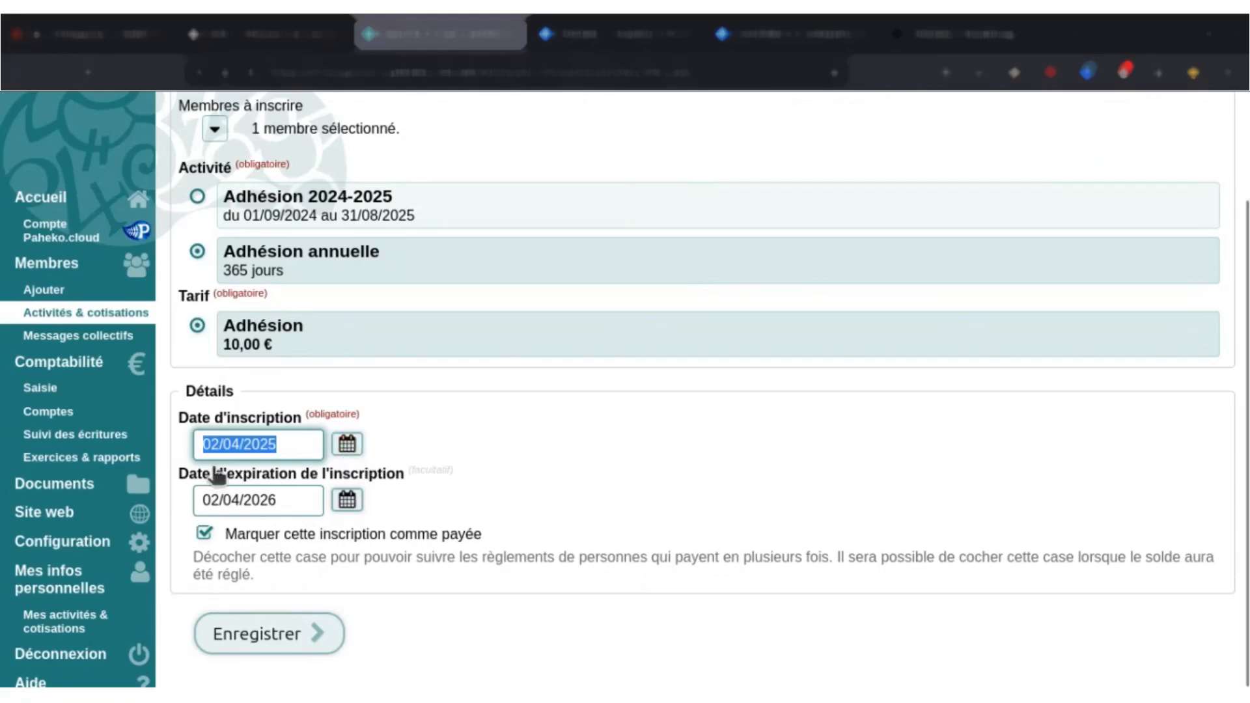
pyautogui.click(291, 541)
pyautogui.doubleClick(291, 540)
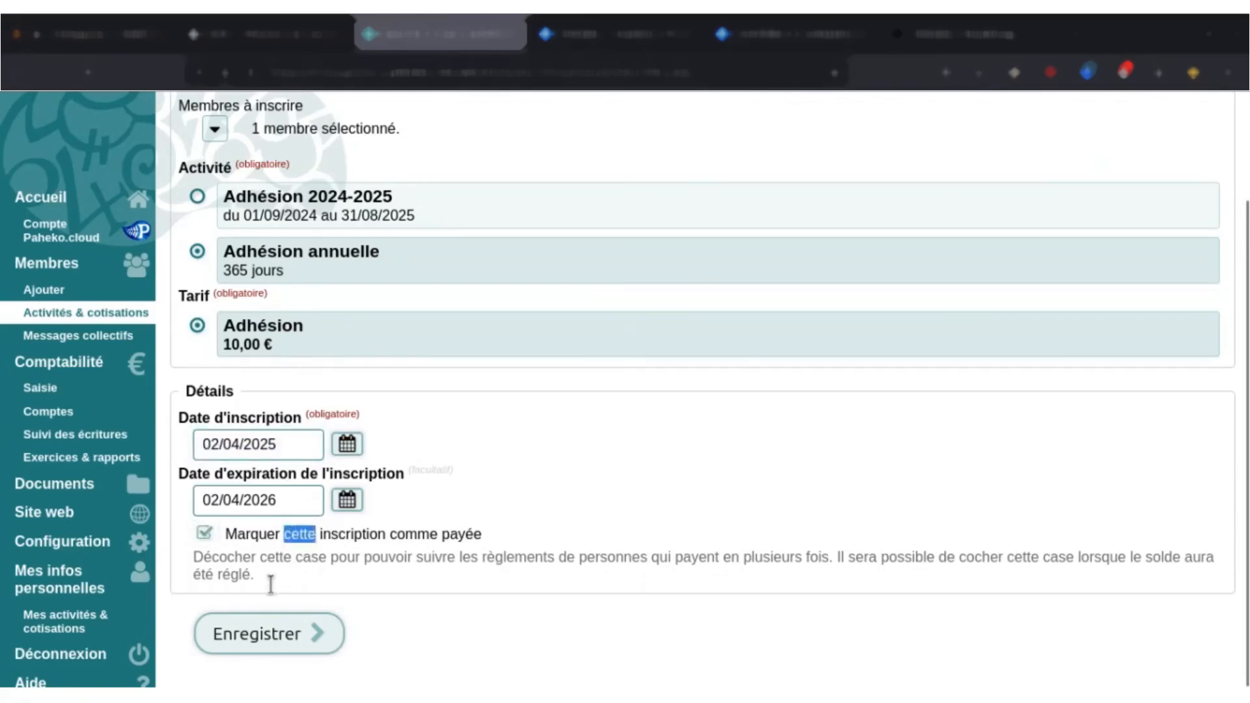
pyautogui.click(255, 636)
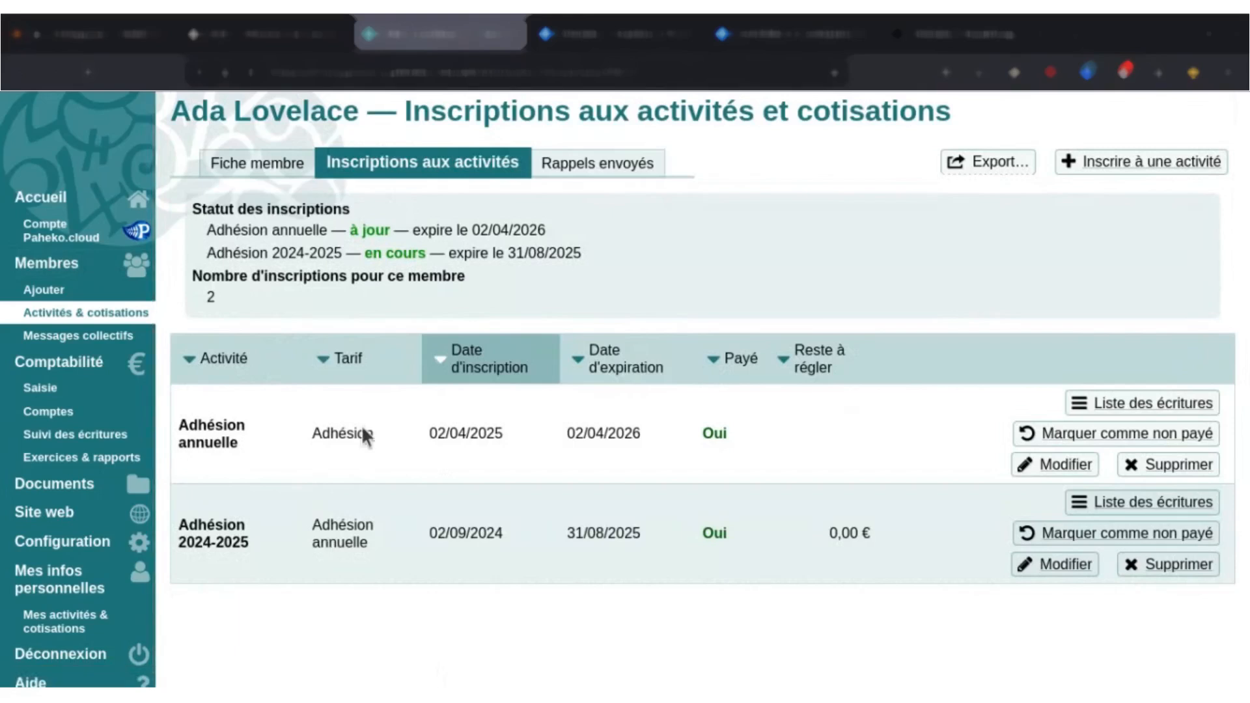
pyautogui.click(1181, 155)
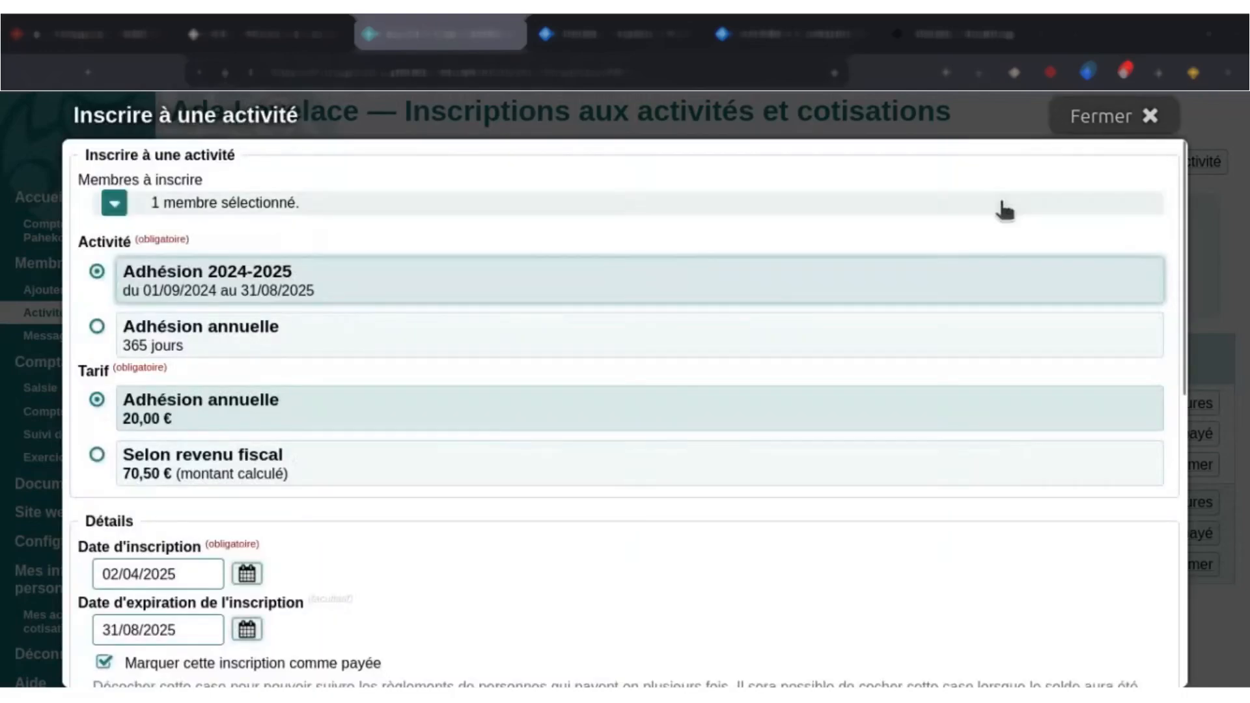
pyautogui.click(1149, 117)
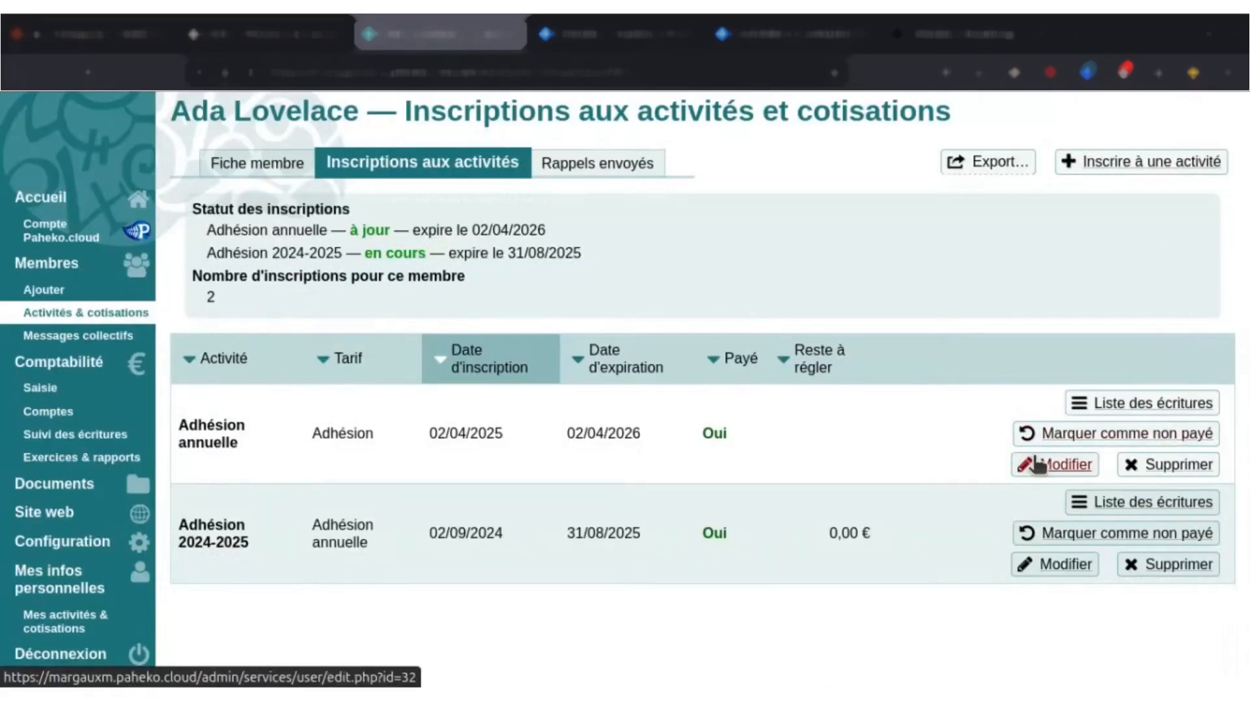
pyautogui.click(1145, 168)
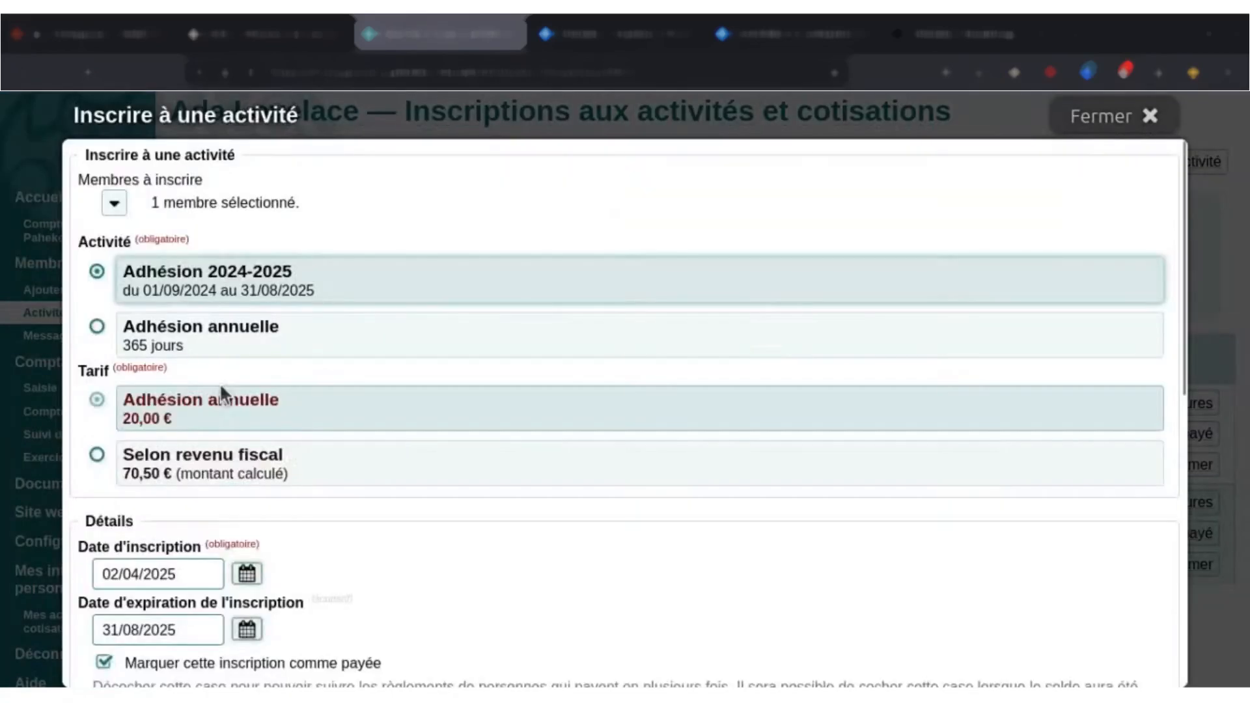
pyautogui.click(201, 337)
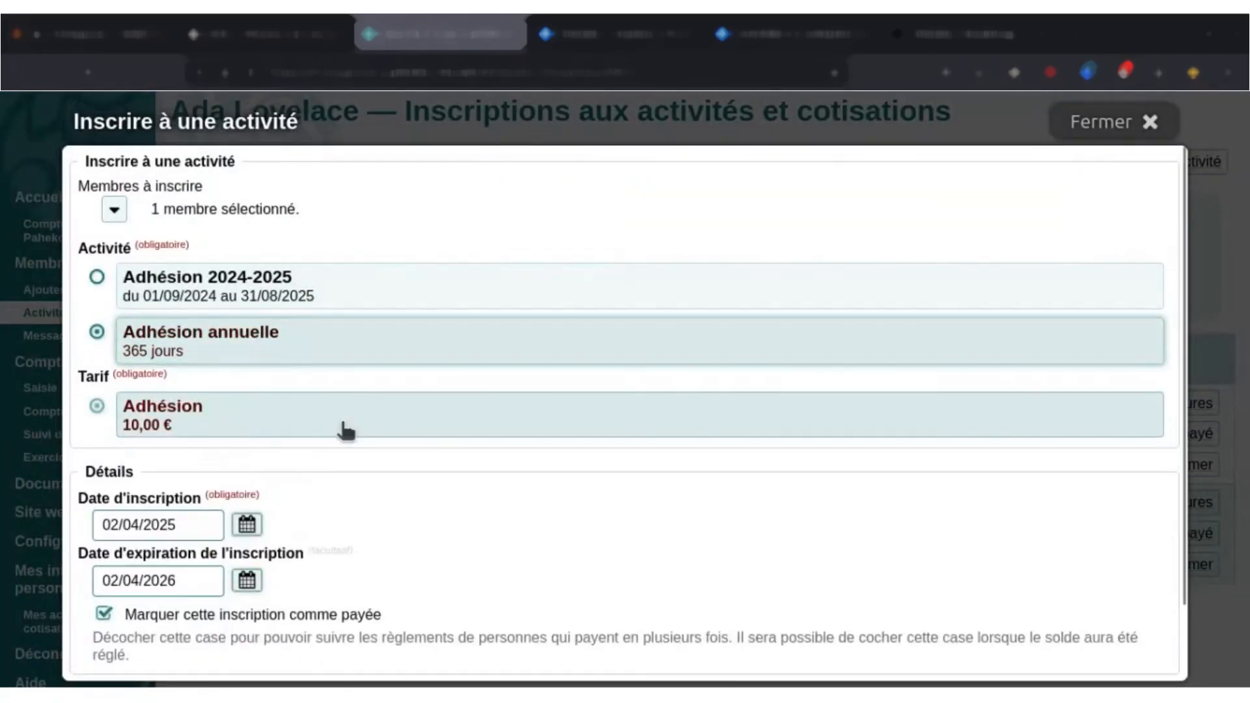
pyautogui.scroll(-2, 346, 430)
pyautogui.click(250, 447)
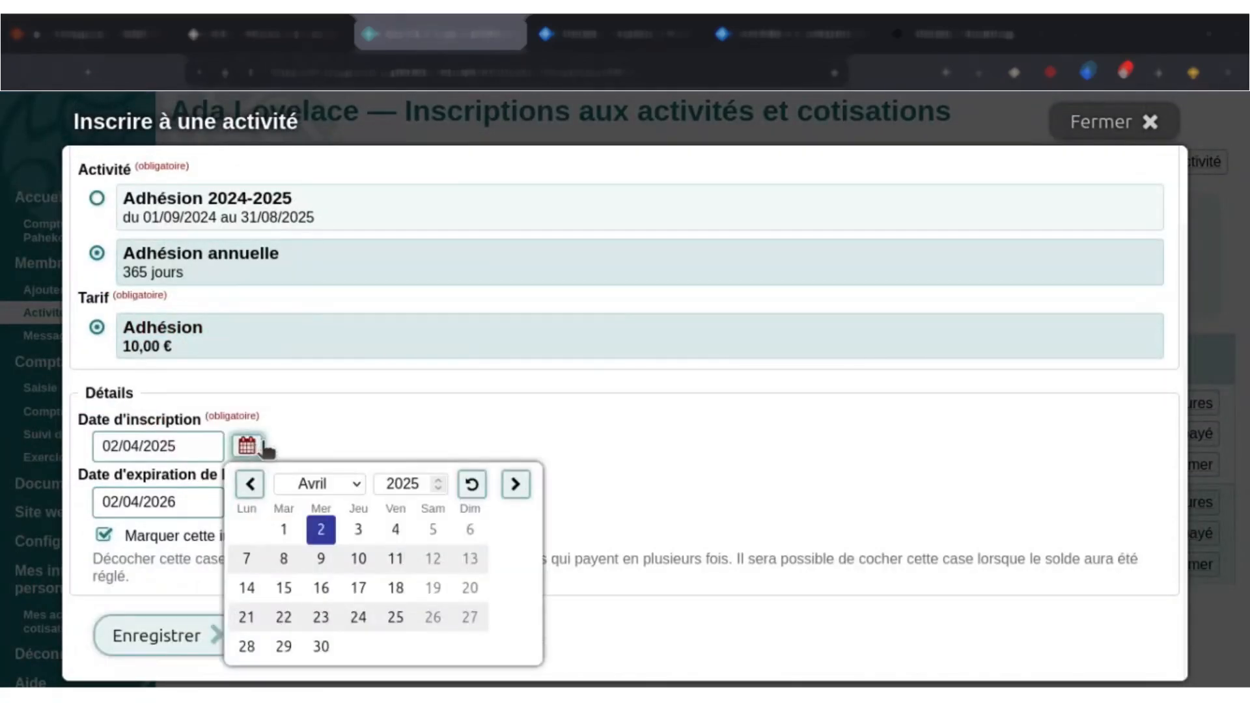
pyautogui.press('Escape')
pyautogui.click(1085, 124)
# Start another activity enrolment for this member and set its enrolment date to 02/04/2026.
pyautogui.click(1159, 164)
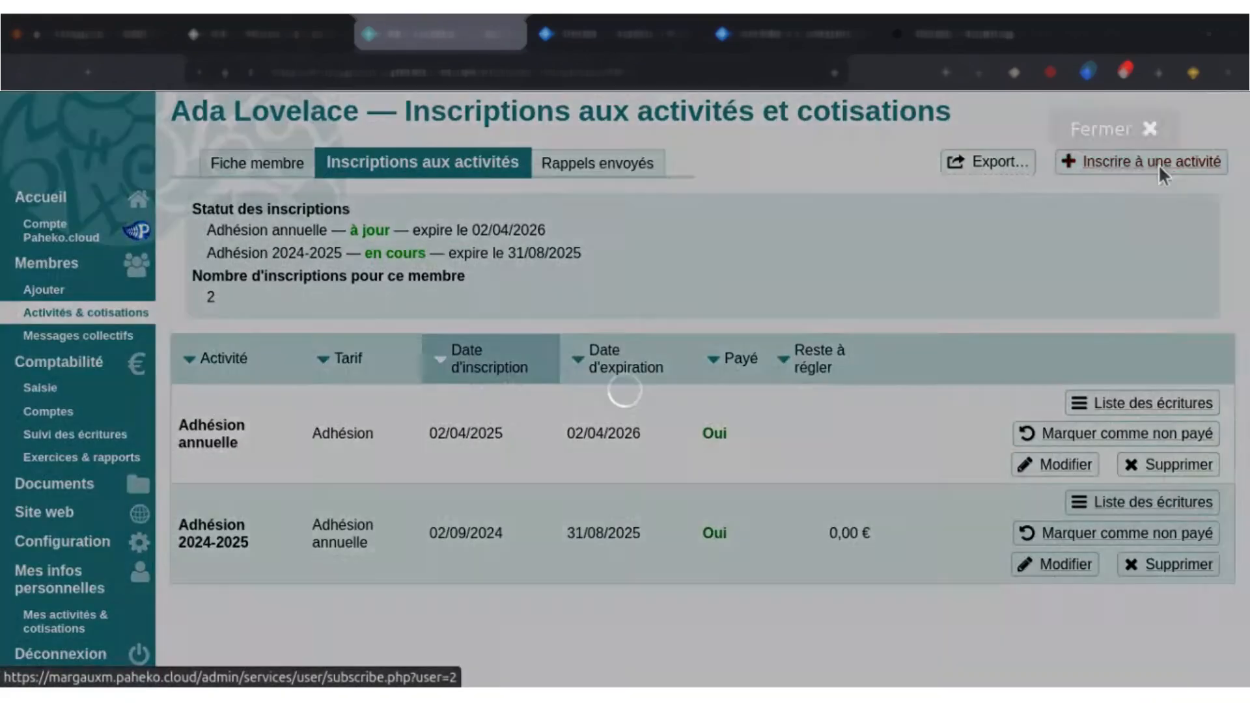
pyautogui.scroll(-2, 274, 476)
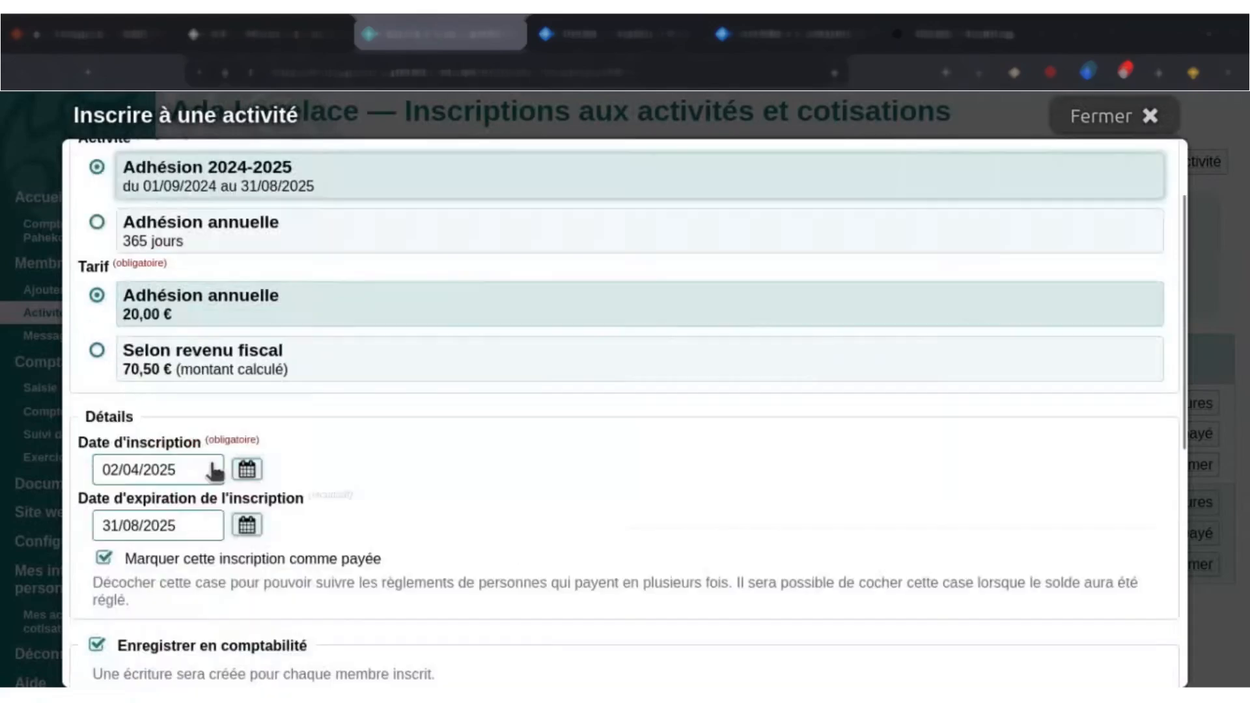
pyautogui.click(247, 469)
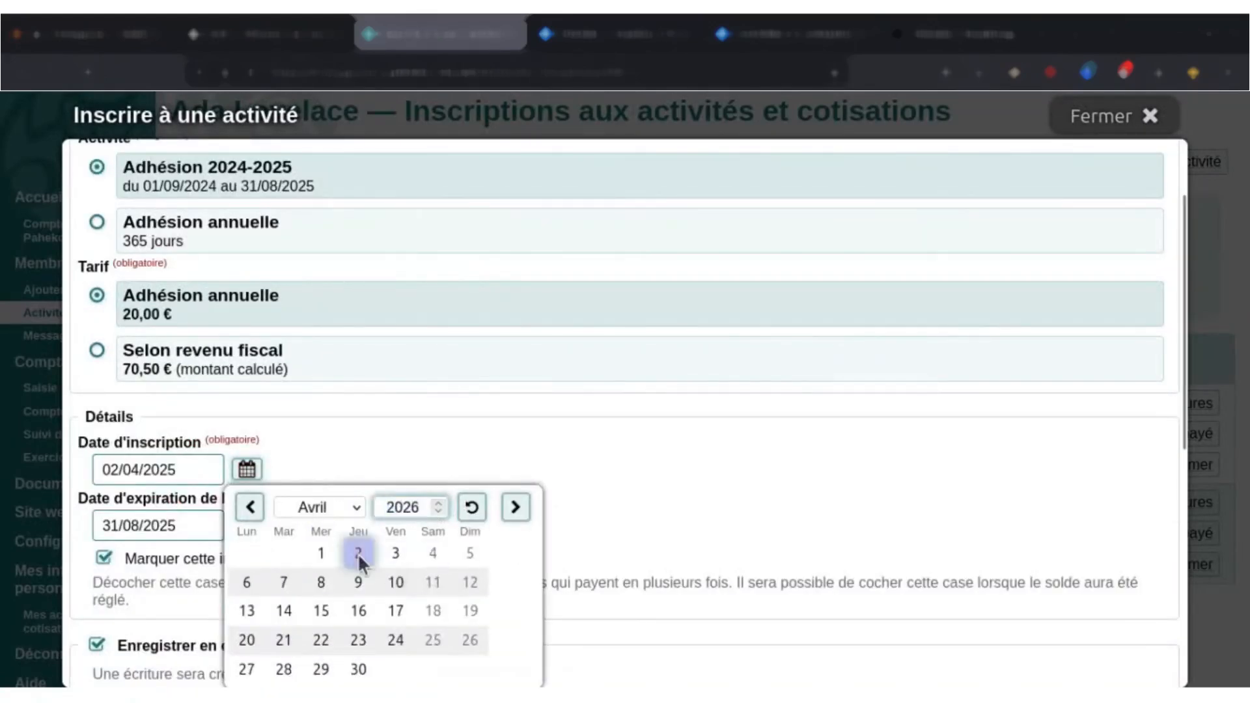
pyautogui.click(358, 552)
# Set the enrolment's expiration date to 31/08/2027 and turn off recording it in the accounts.
pyautogui.click(209, 525)
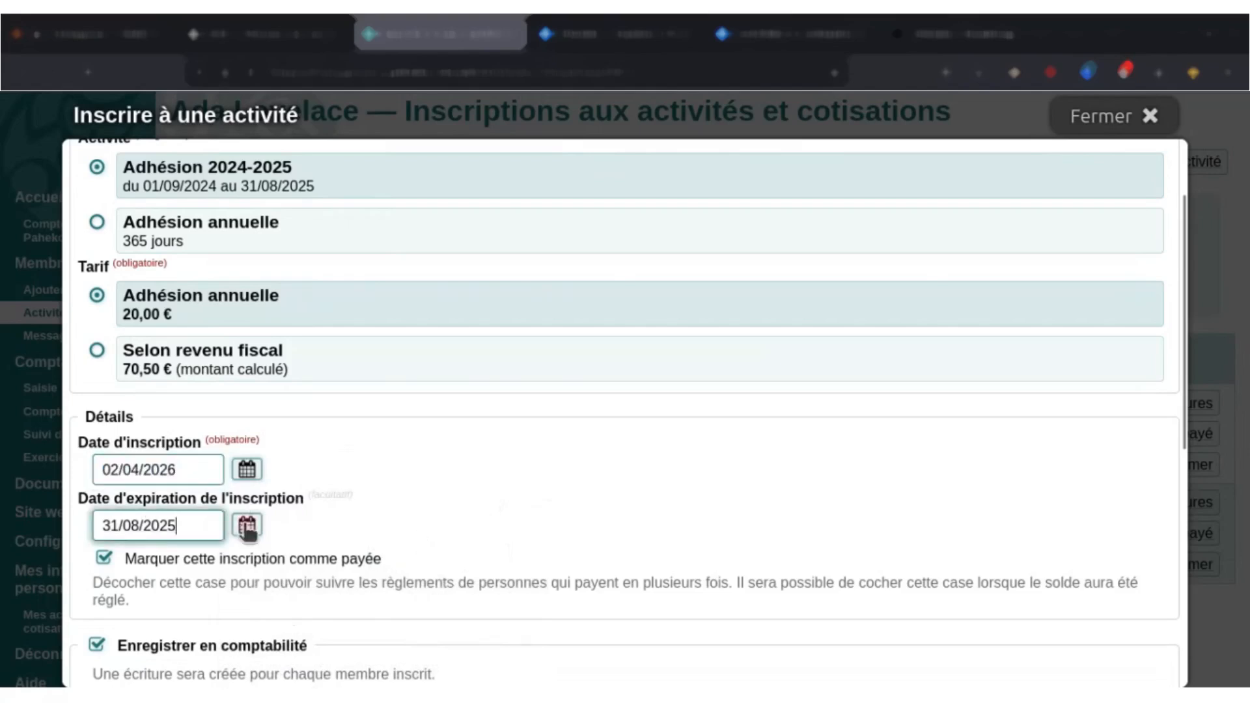
pyautogui.click(248, 528)
pyautogui.click(439, 560)
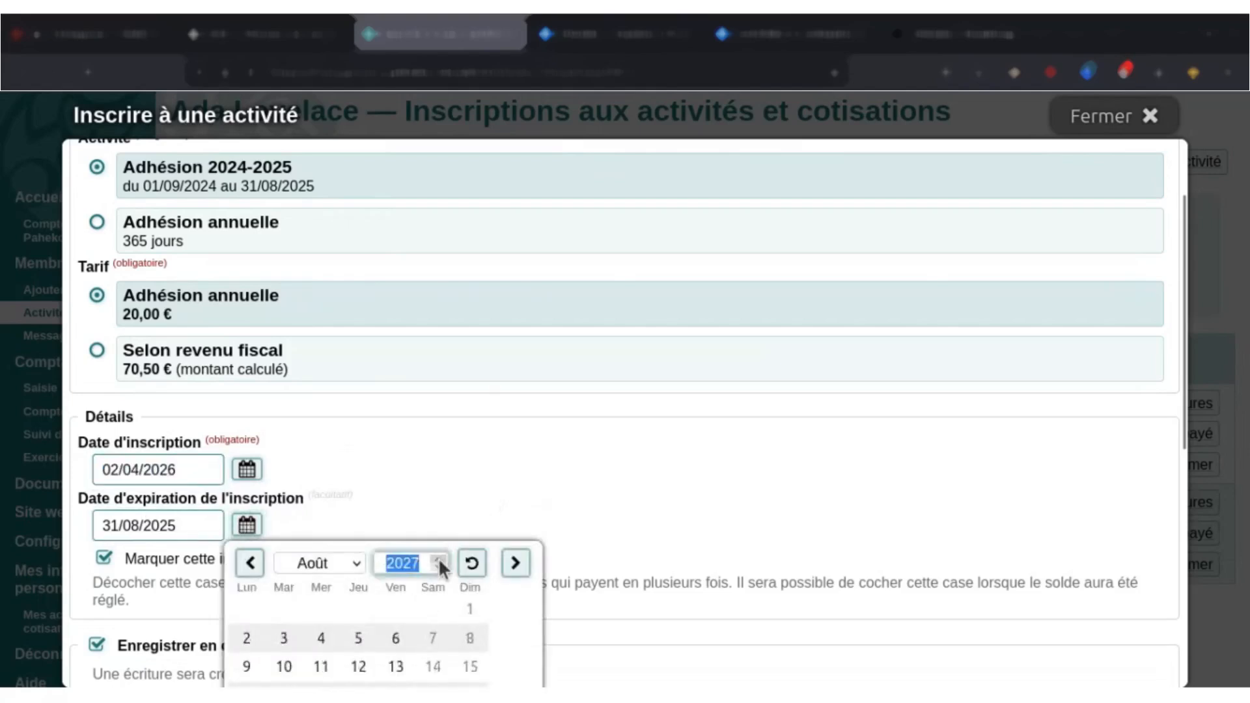
pyautogui.scroll(-2, 416, 553)
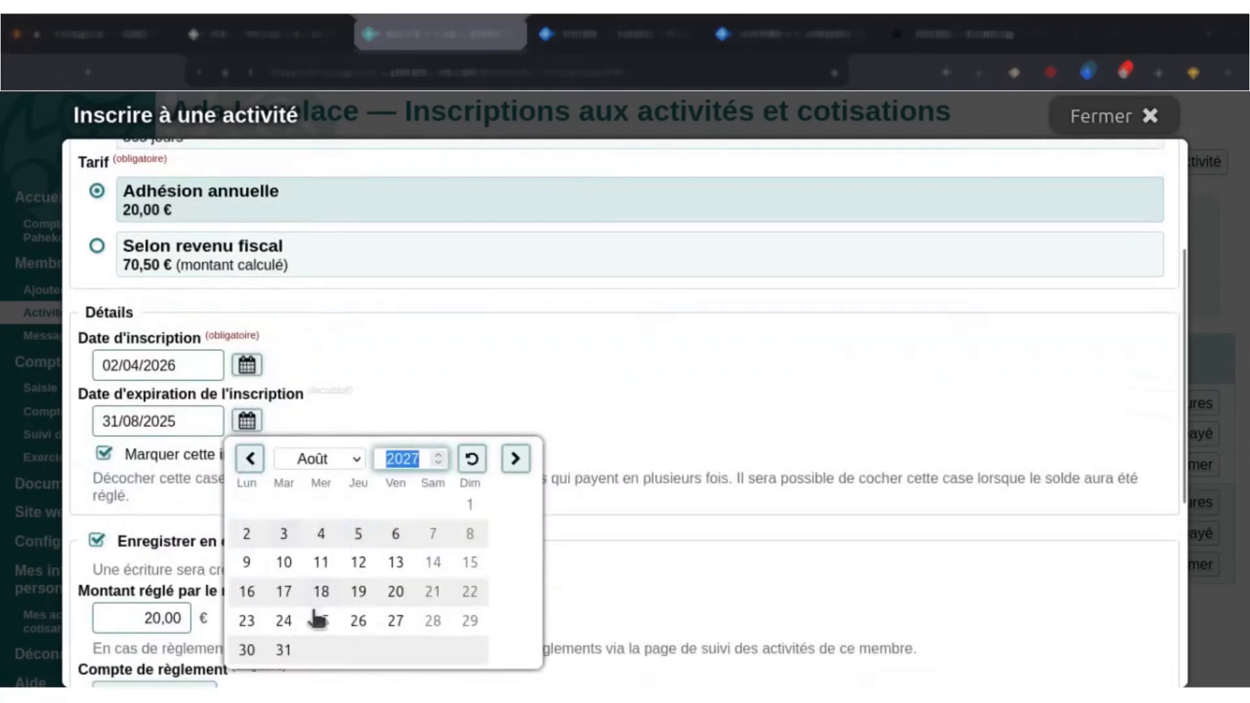
pyautogui.click(284, 650)
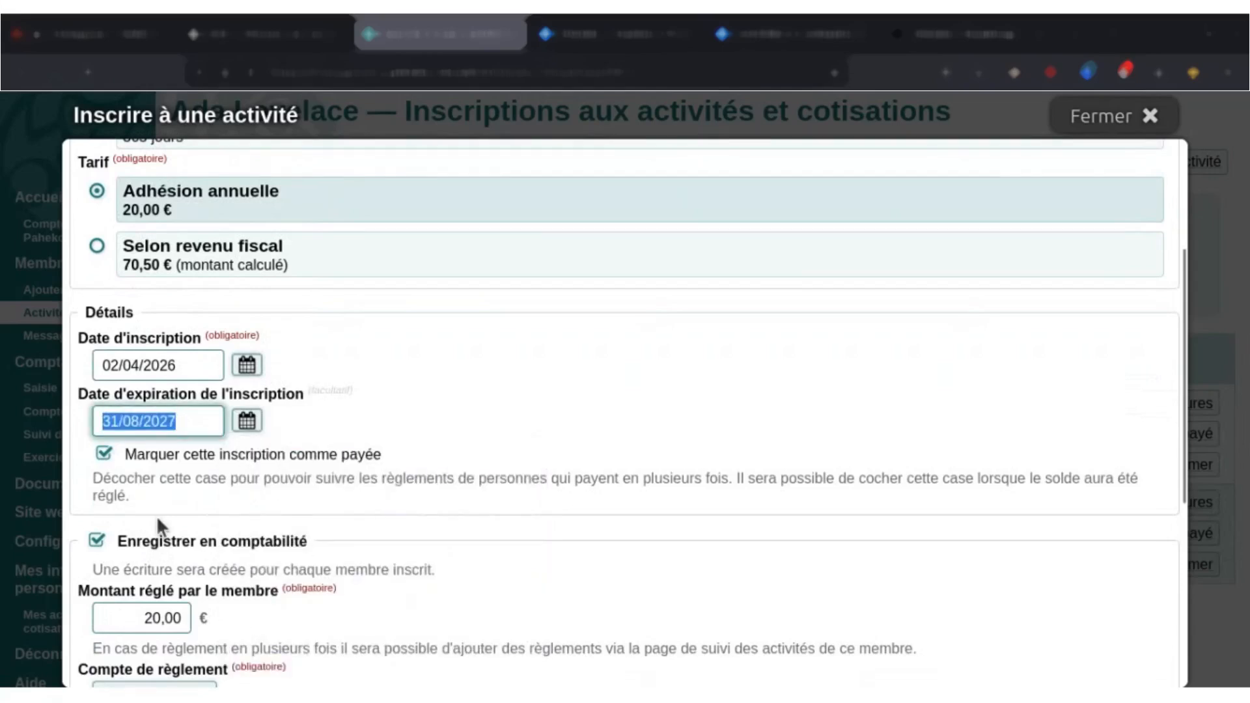
pyautogui.scroll(-5, 156, 516)
pyautogui.click(172, 191)
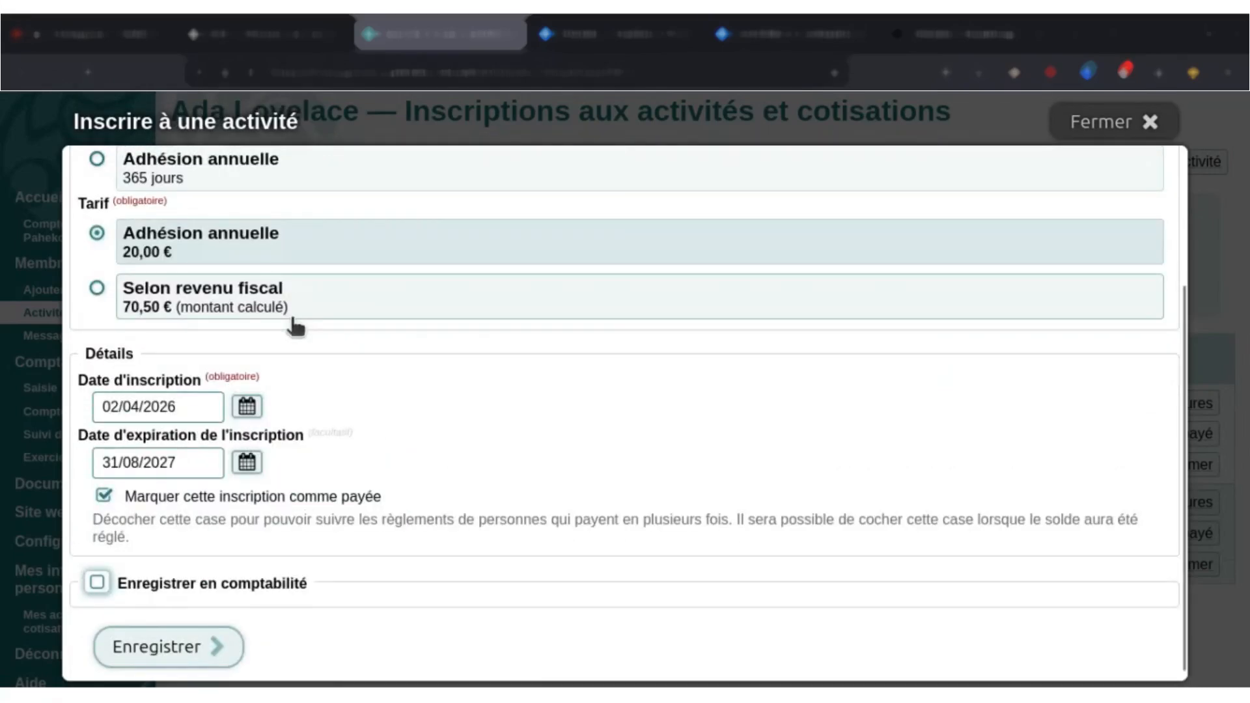
# Choose Adhésion annuelle (365 days) with the 10 € Adhésion fee for the enrolment and save it.
pyautogui.scroll(3, 238, 358)
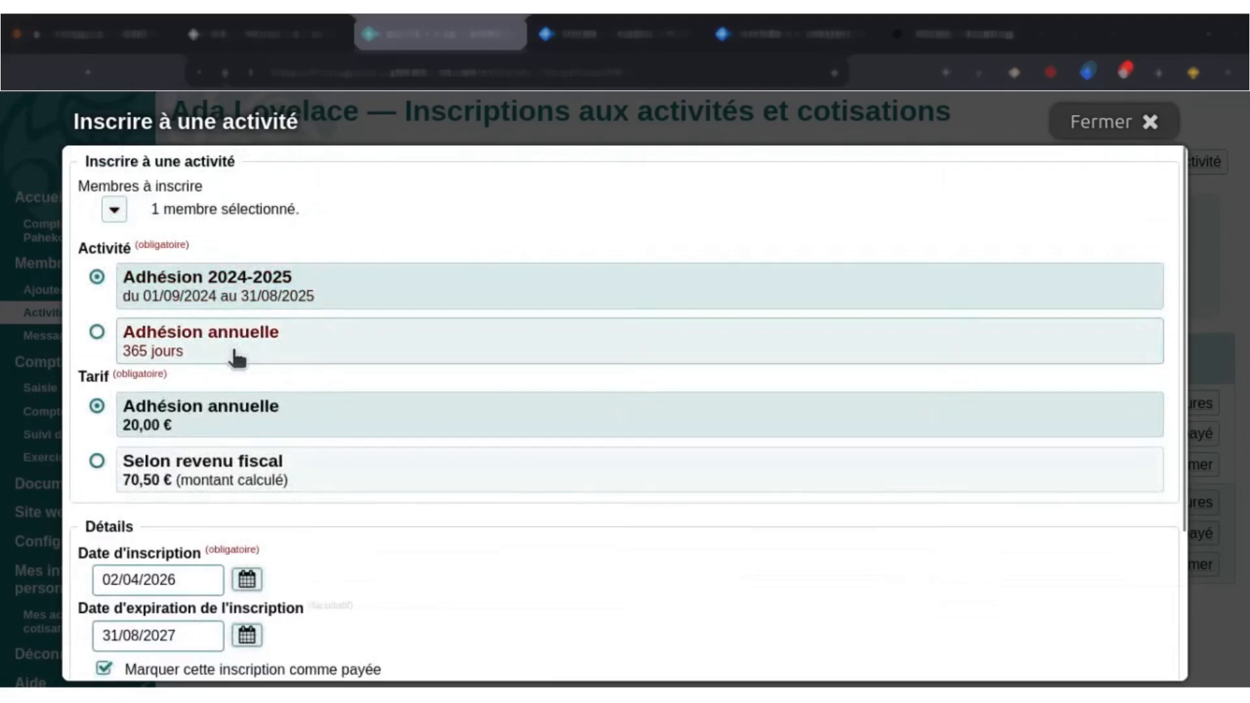
pyautogui.click(237, 358)
pyautogui.scroll(-2, 263, 452)
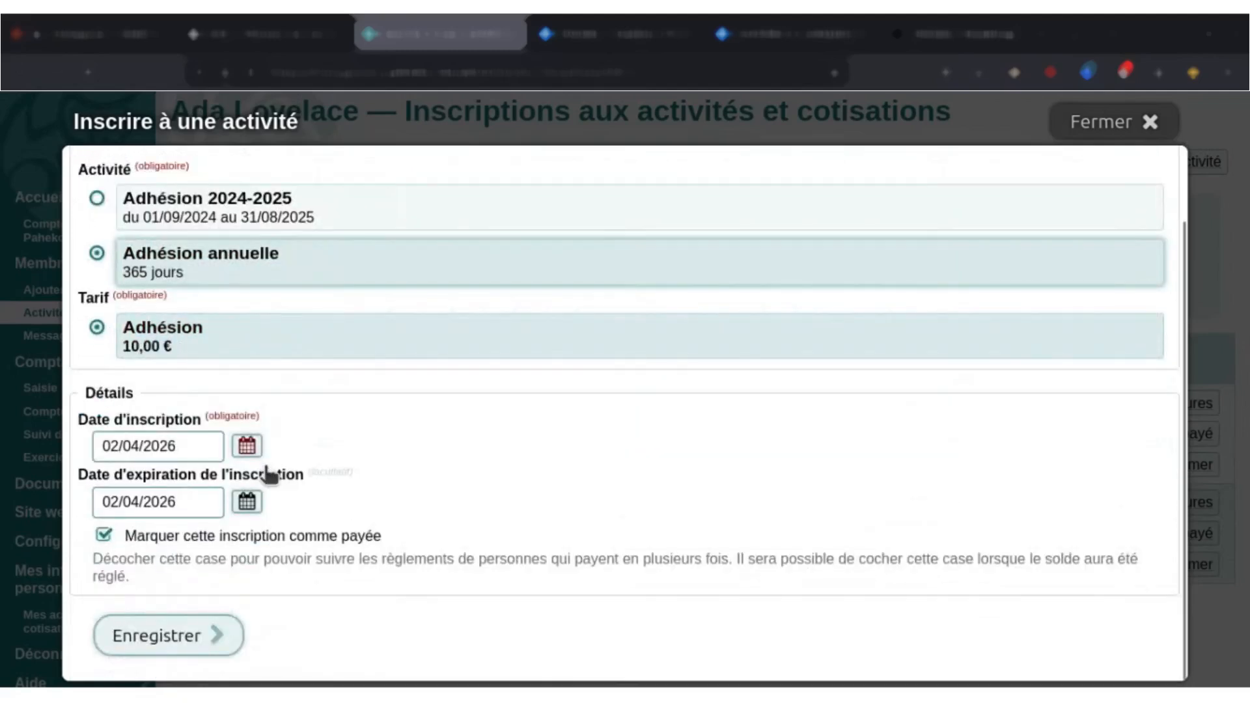
pyautogui.click(197, 453)
pyautogui.click(217, 270)
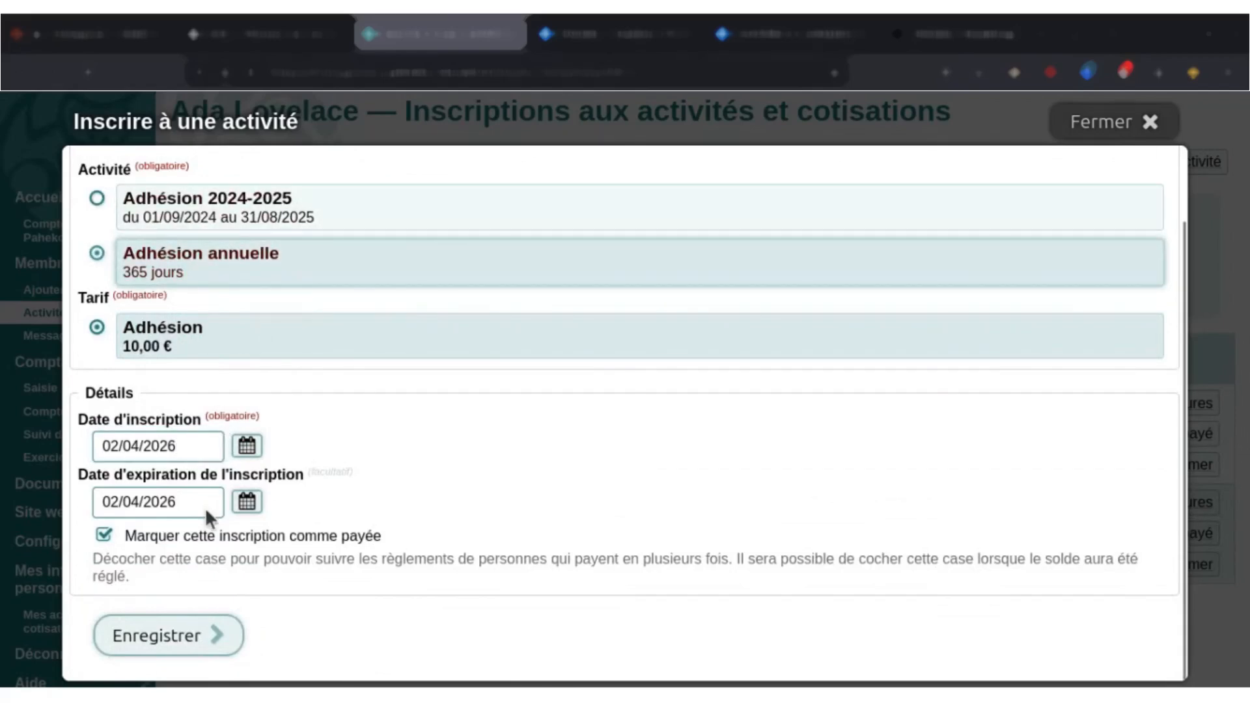
pyautogui.click(186, 640)
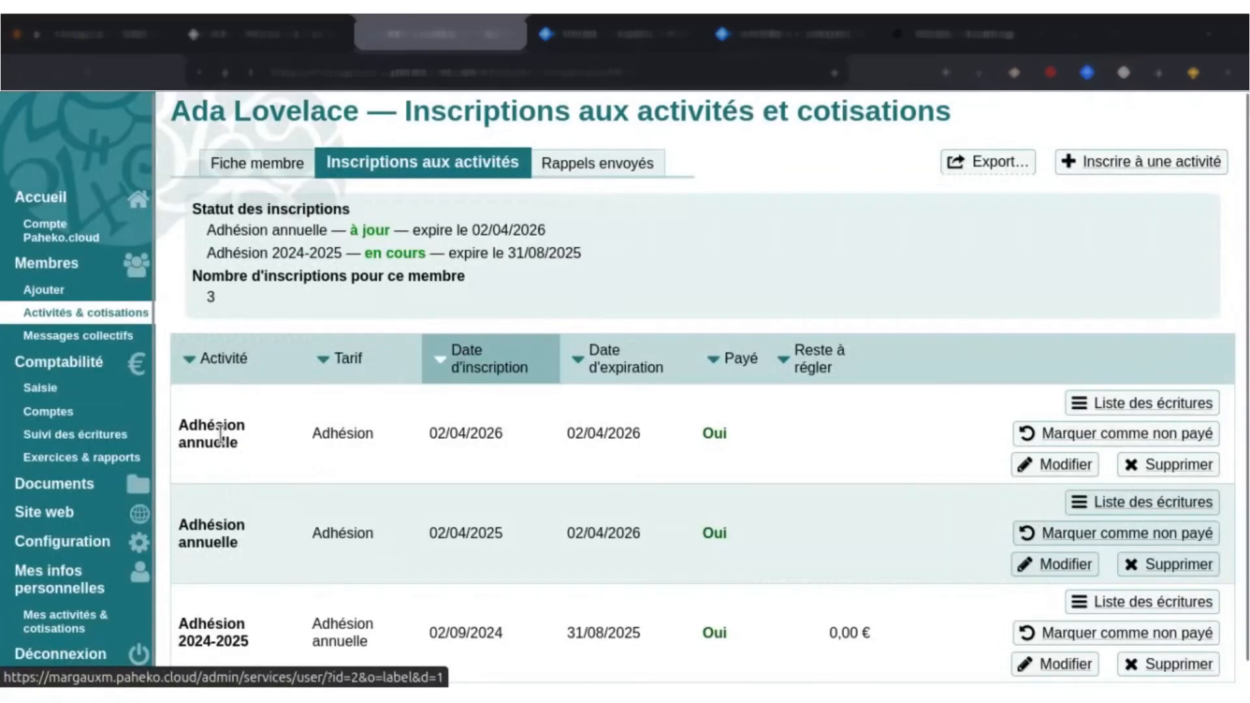
# Compare the enrolment and expiration dates of the member's two Adhésion annuelle enrolments.
pyautogui.scroll(-1, 437, 424)
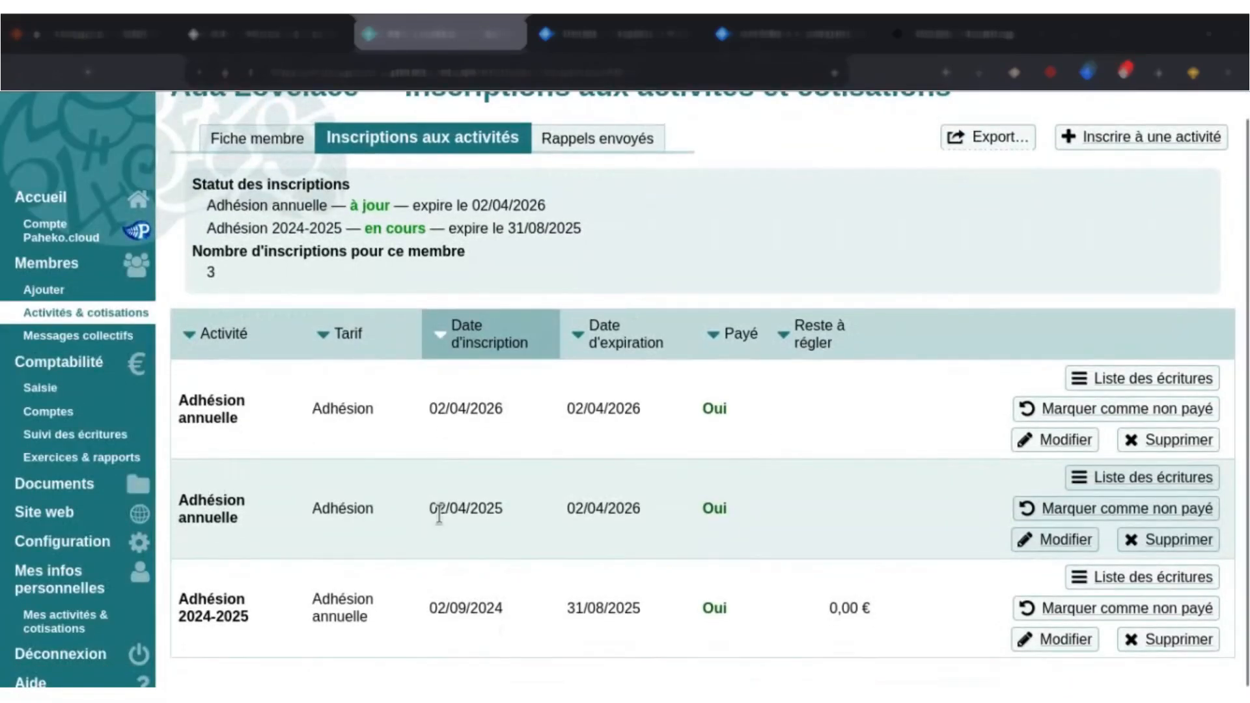
pyautogui.moveTo(436, 510); pyautogui.dragTo(740, 514)
pyautogui.click(713, 515)
pyautogui.moveTo(447, 428); pyautogui.dragTo(664, 411)
pyautogui.click(597, 413)
pyautogui.moveTo(568, 413); pyautogui.dragTo(663, 416)
pyautogui.click(798, 436)
# Edit the Adhésion annuelle enrolment dated 02/04/2026, set its expiration date to 02/04/2027 and save.
pyautogui.click(1055, 441)
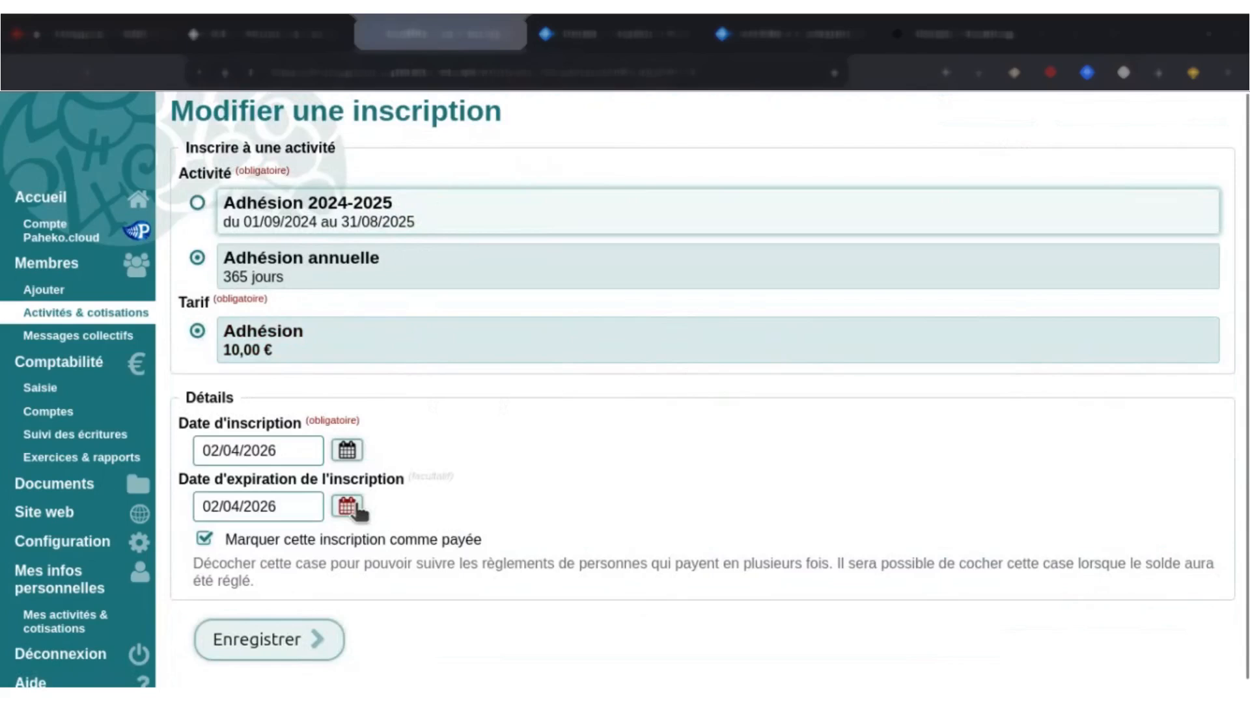
pyautogui.click(347, 506)
pyautogui.click(539, 540)
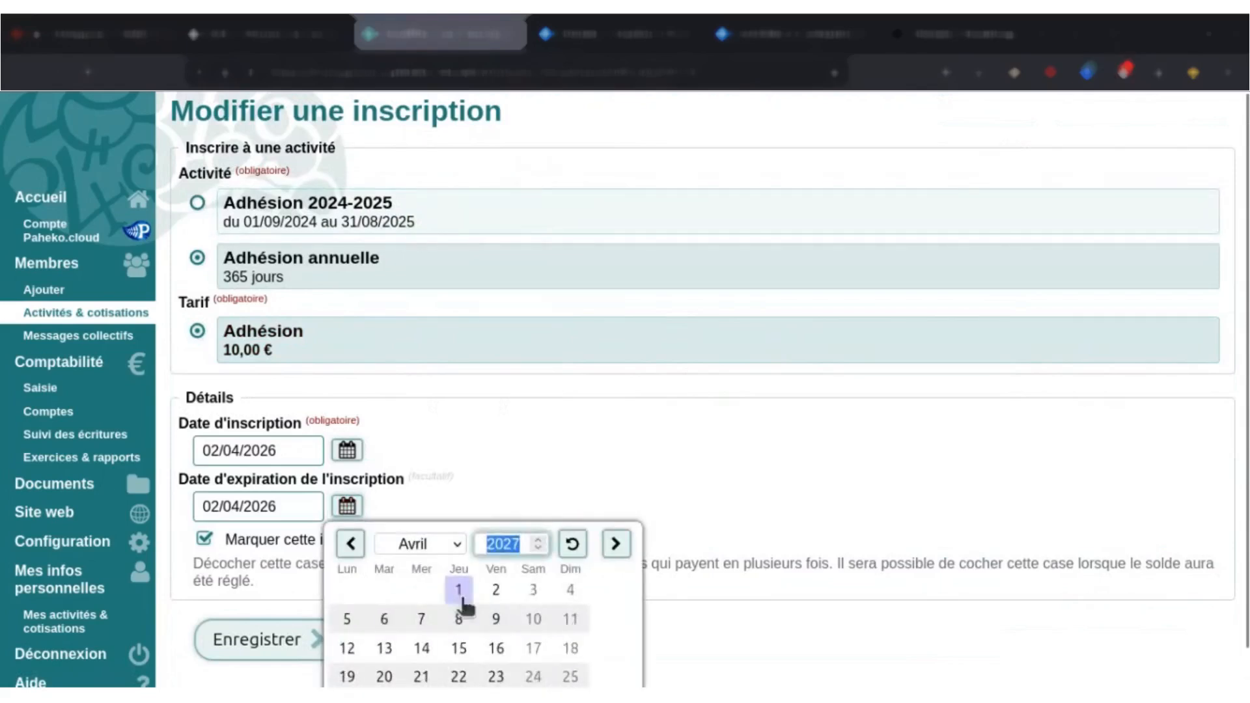
pyautogui.press('Return')
pyautogui.click(337, 644)
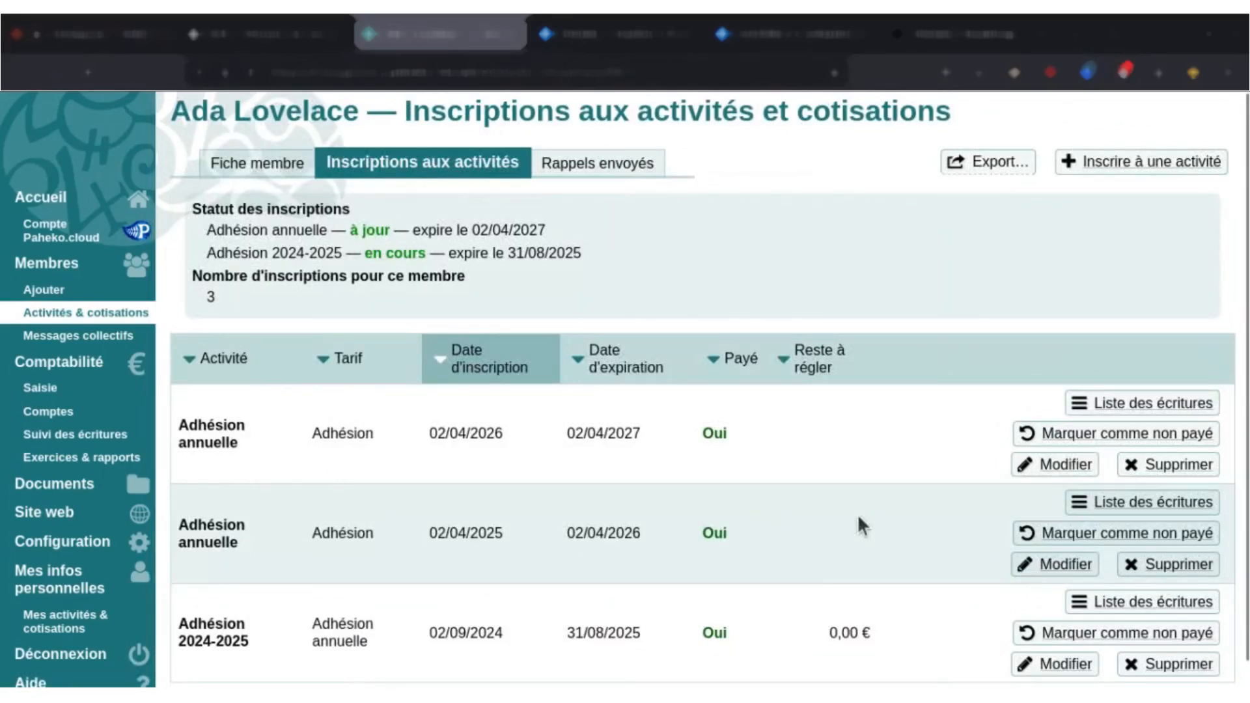
pyautogui.scroll(-1, 860, 516)
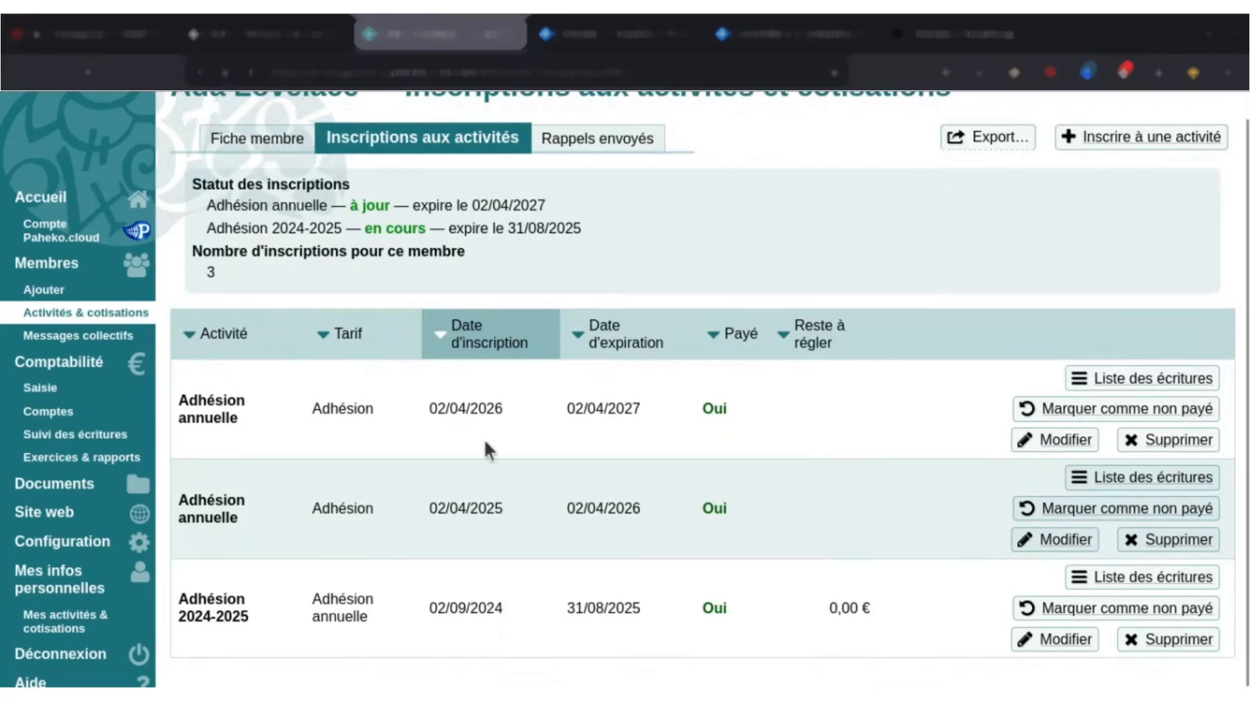
# Examine the recipient options of a new collective message and close it without creating one.
pyautogui.click(102, 337)
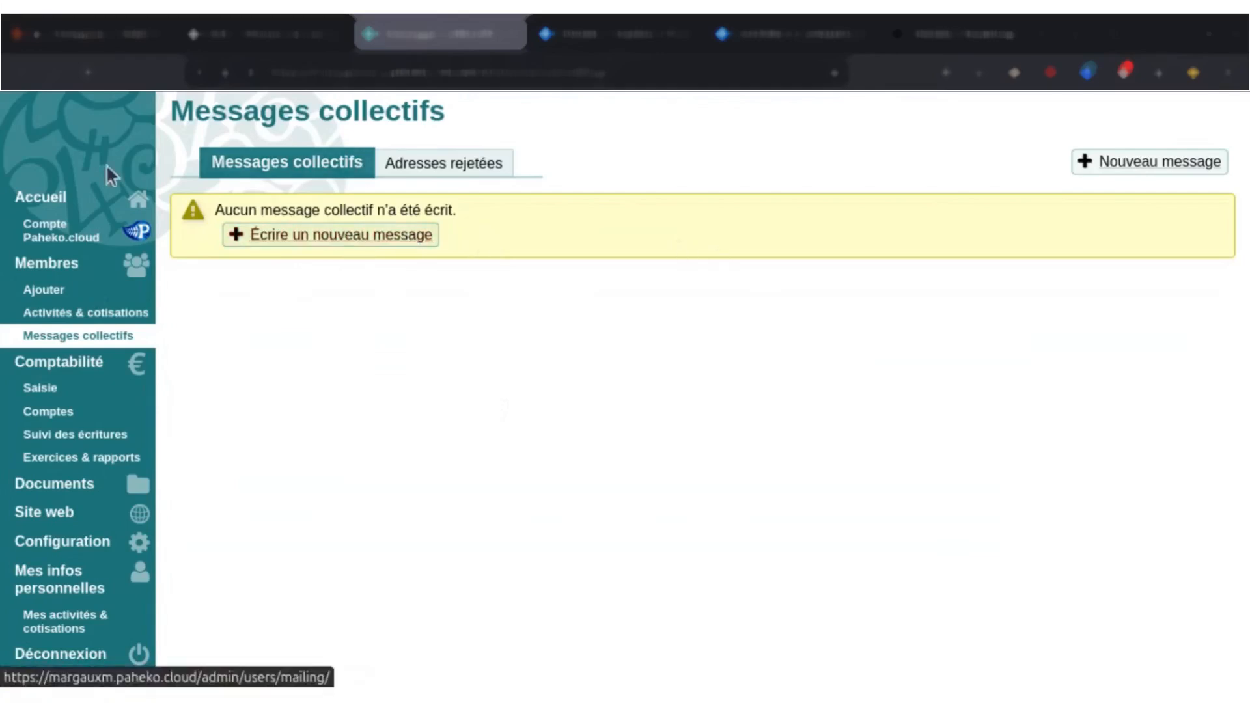
pyautogui.click(294, 234)
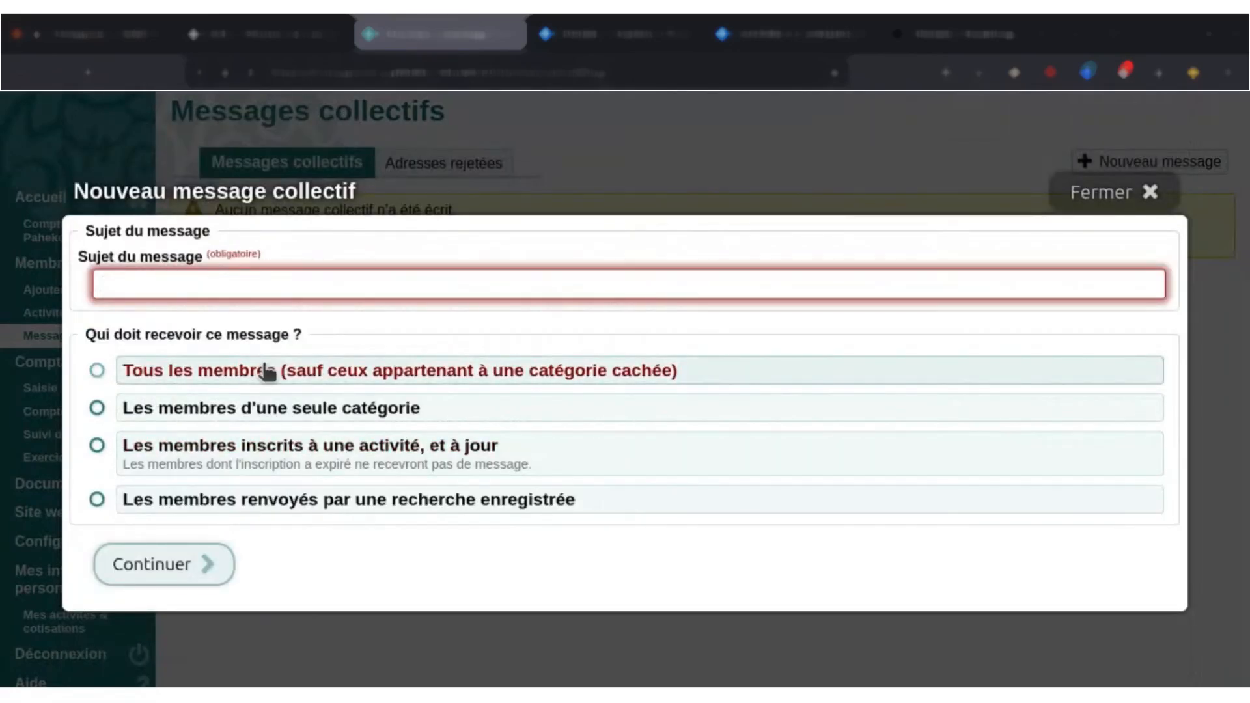
pyautogui.click(212, 463)
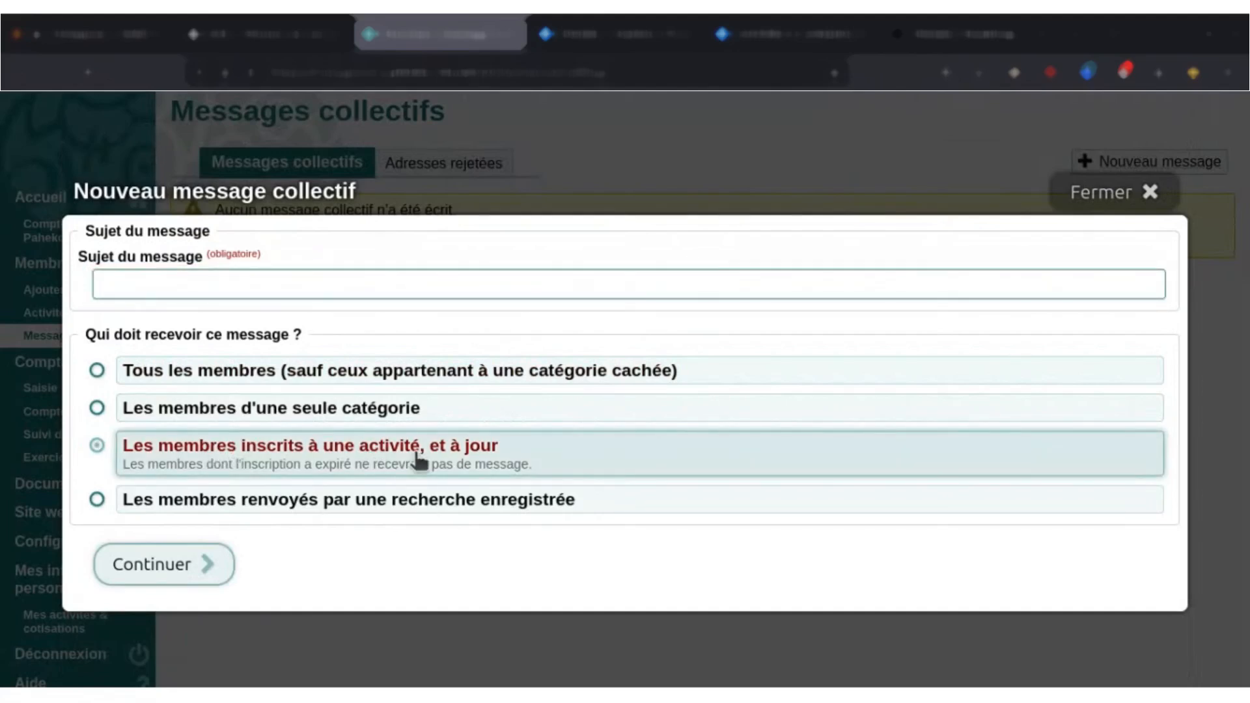
pyautogui.click(197, 373)
pyautogui.click(195, 422)
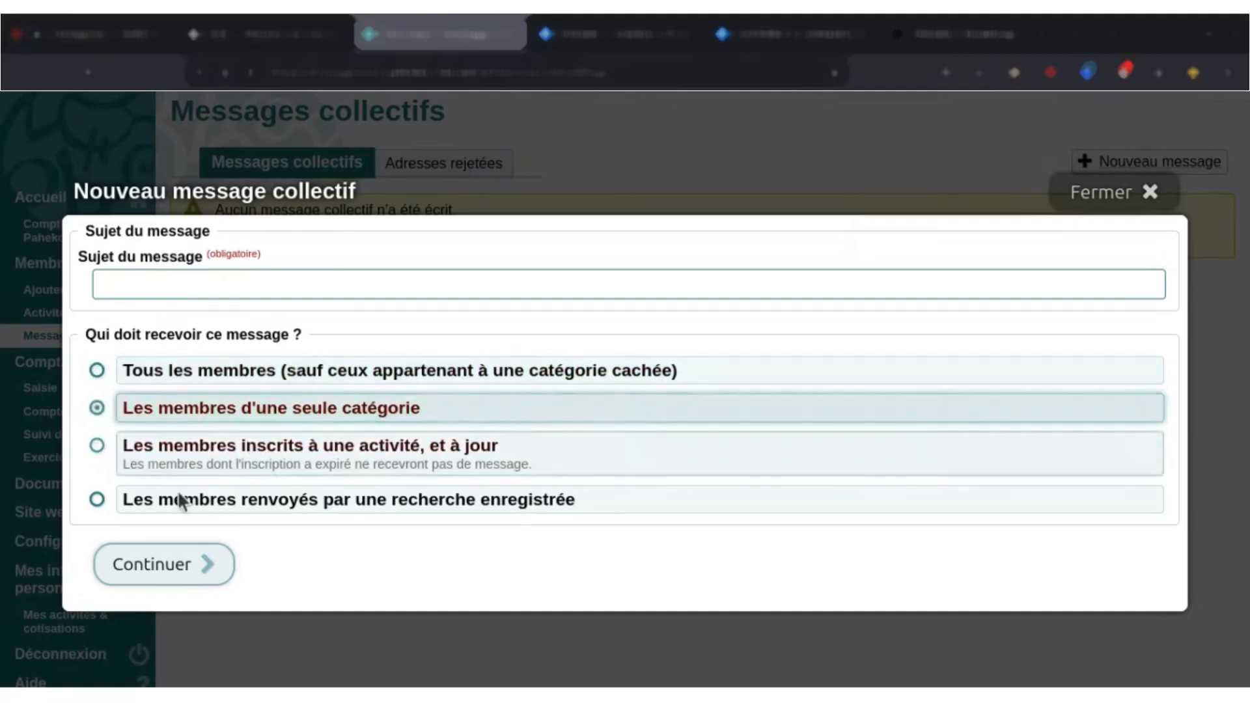
pyautogui.click(181, 513)
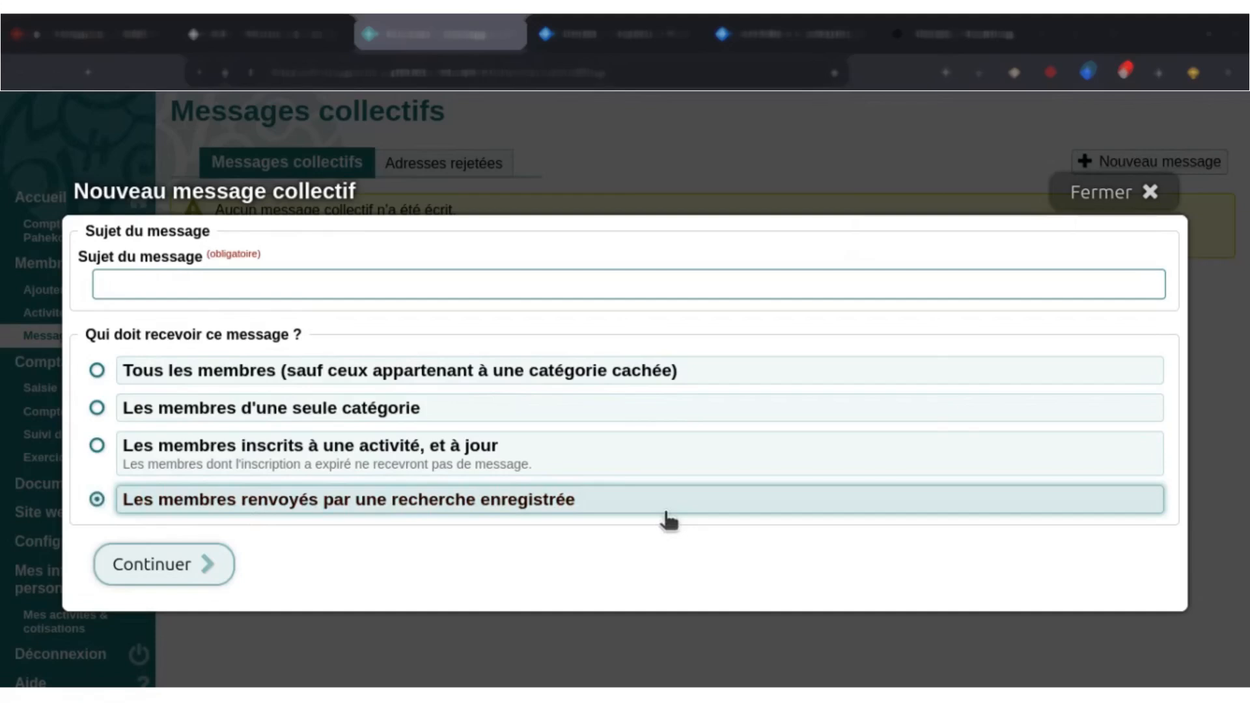
pyautogui.click(1098, 191)
# Open the automatic reminder management for activities and contributions.
pyautogui.click(63, 321)
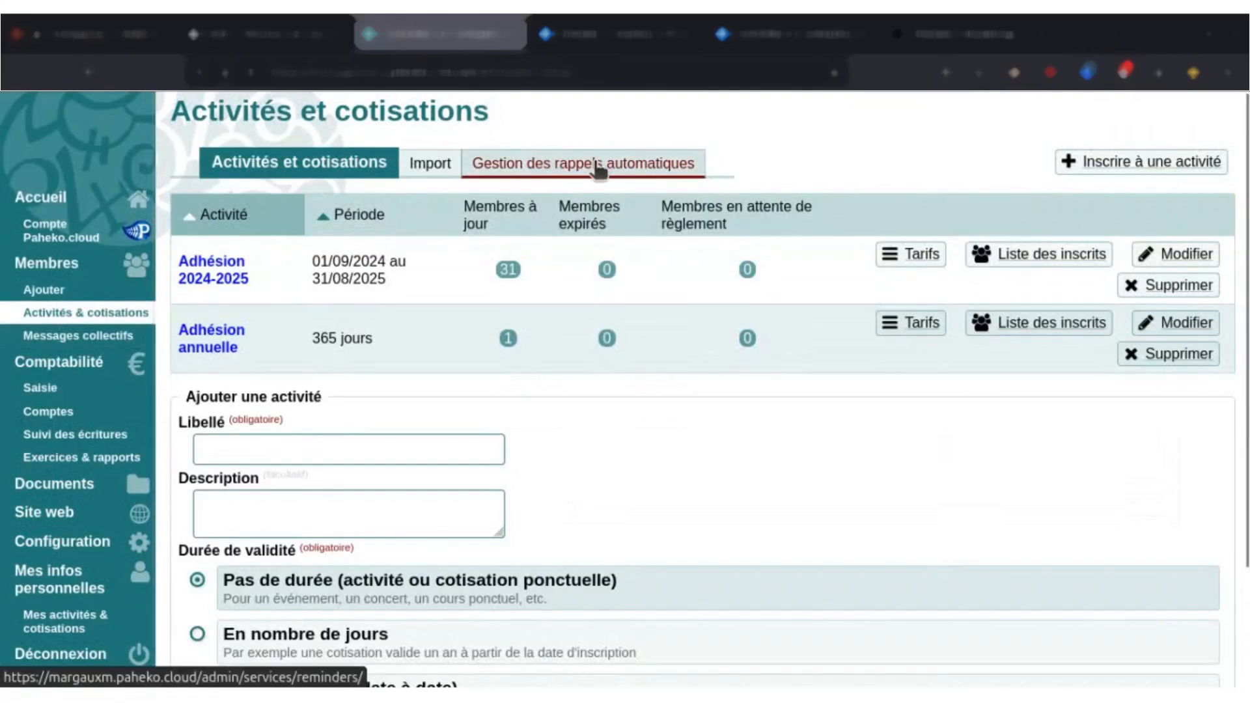
pyautogui.click(598, 171)
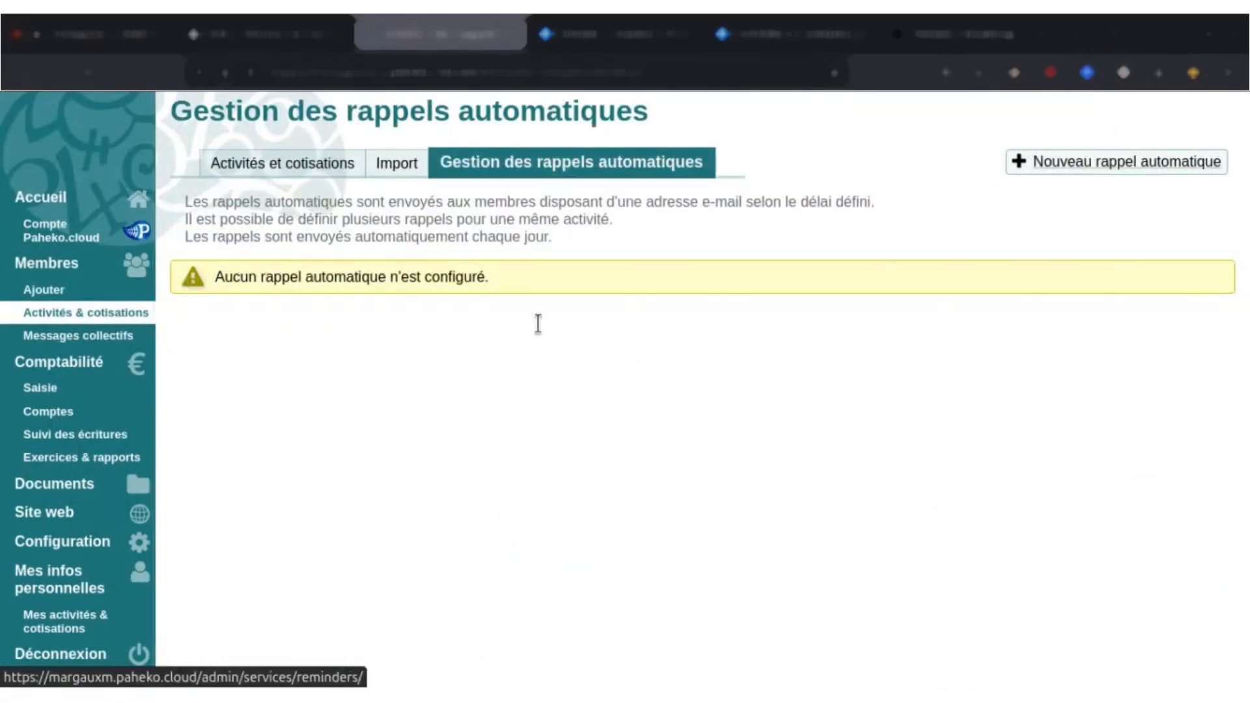
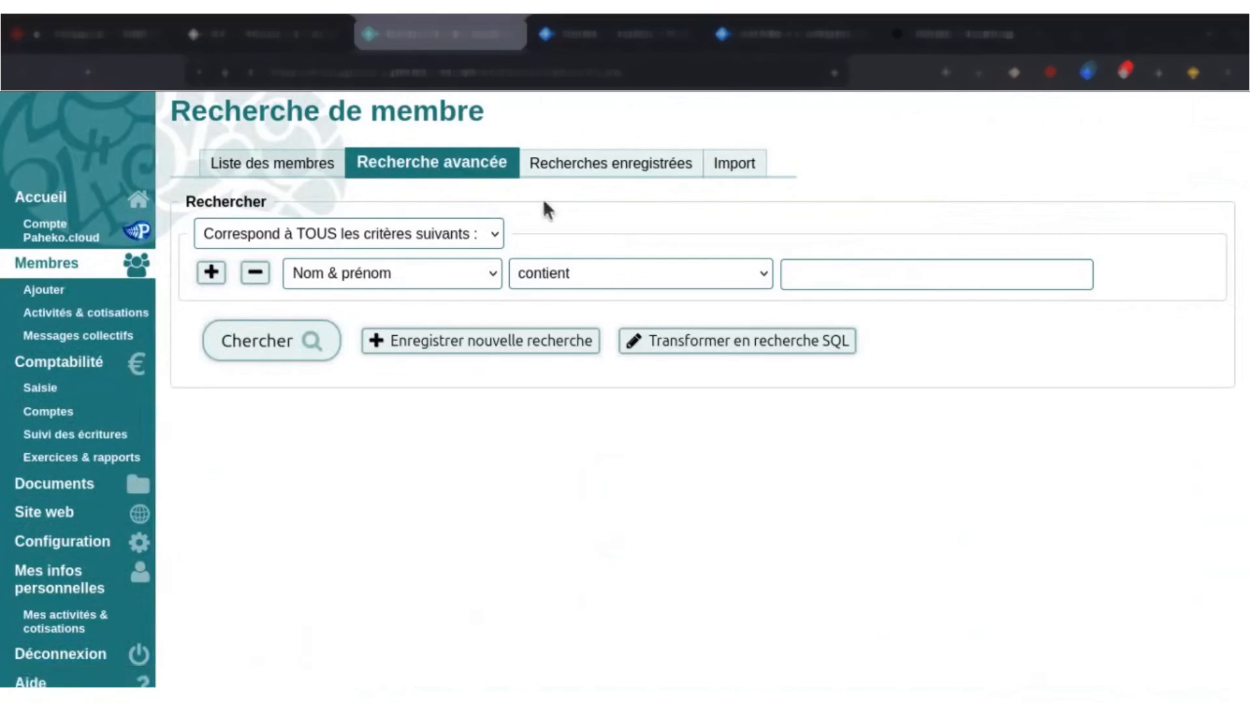
# Add seven more criteria rows to the advanced member search.
pyautogui.click(211, 272)
pyautogui.click(217, 310)
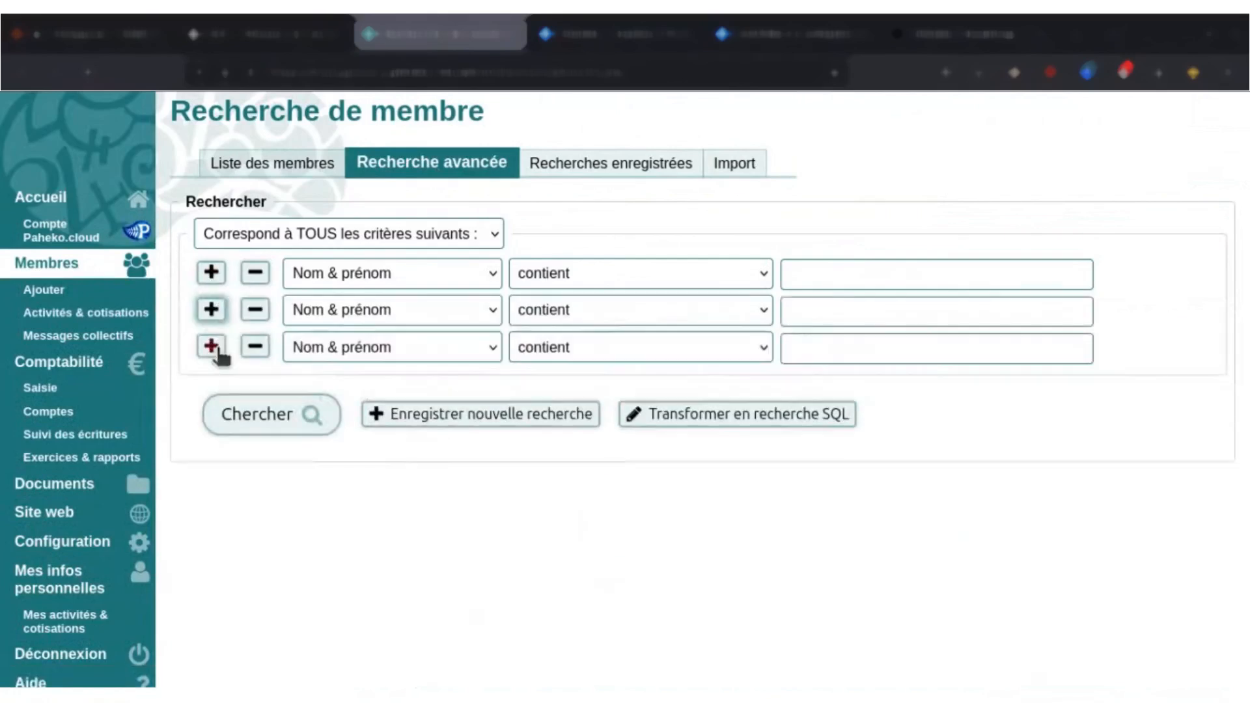
pyautogui.click(214, 347)
pyautogui.click(215, 384)
pyautogui.click(214, 420)
pyautogui.click(218, 456)
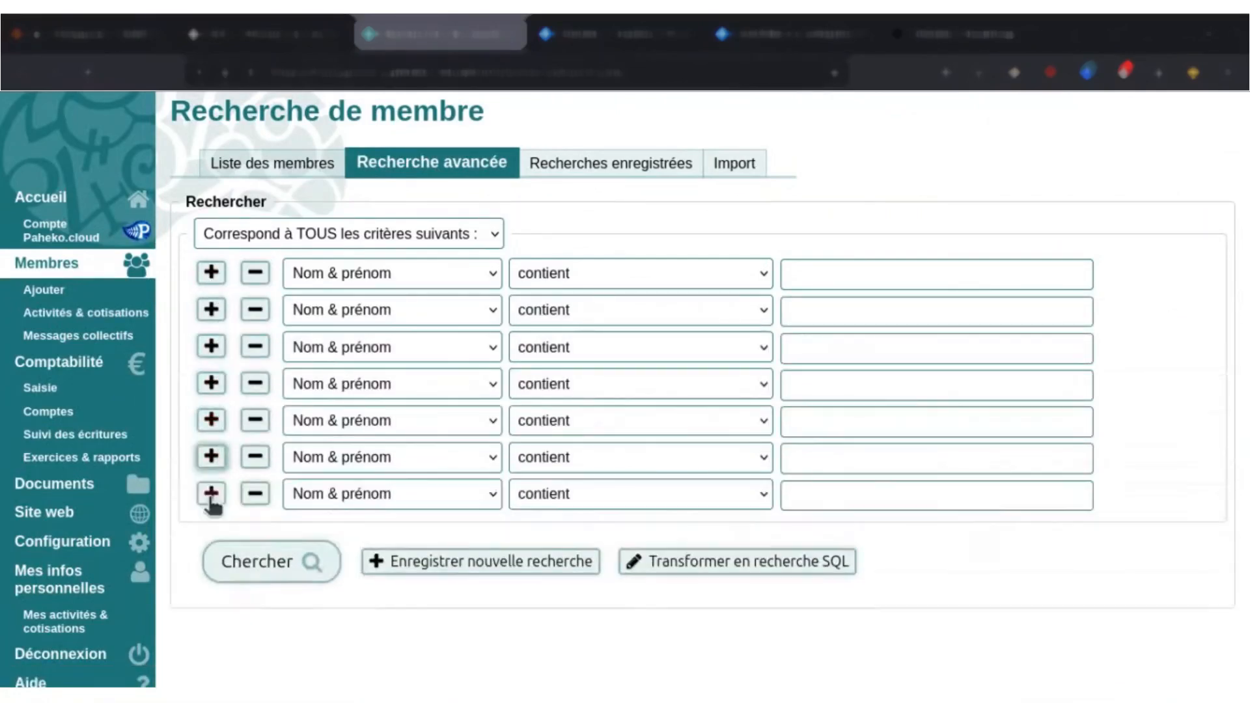
pyautogui.click(211, 493)
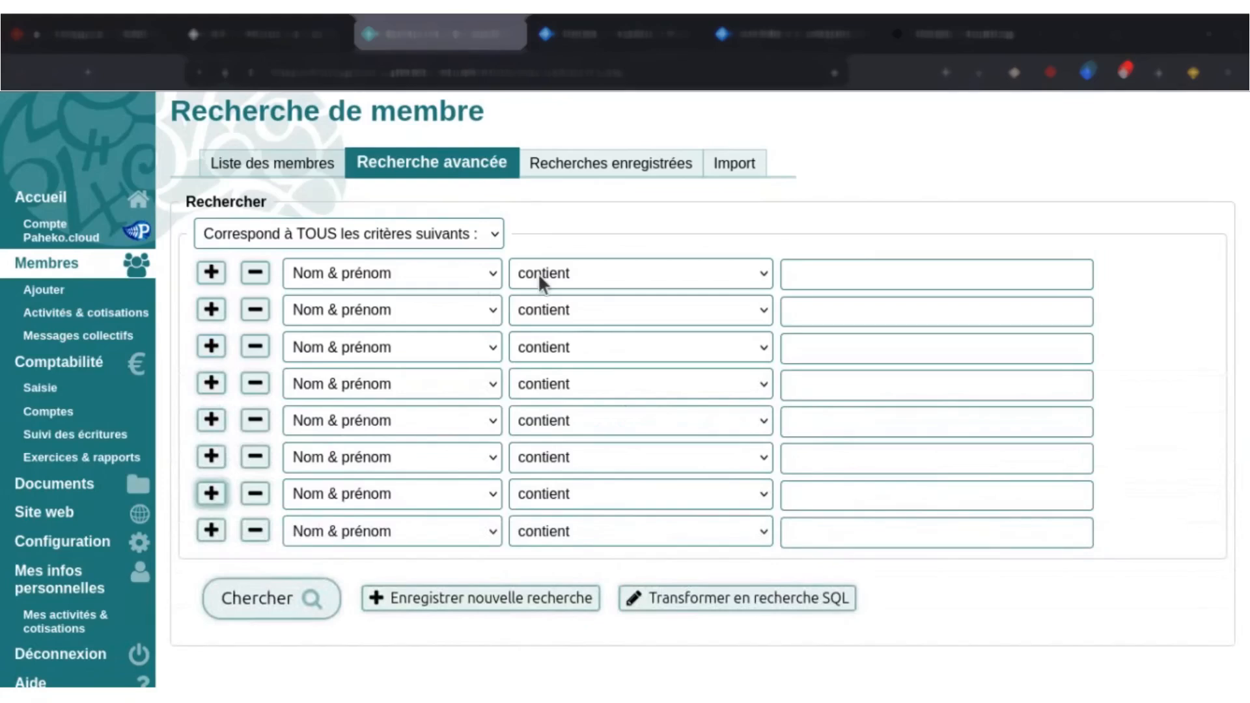
# Set the first search criterion to Numéro du membre with the condition "afficher cette colonne".
pyautogui.click(705, 278)
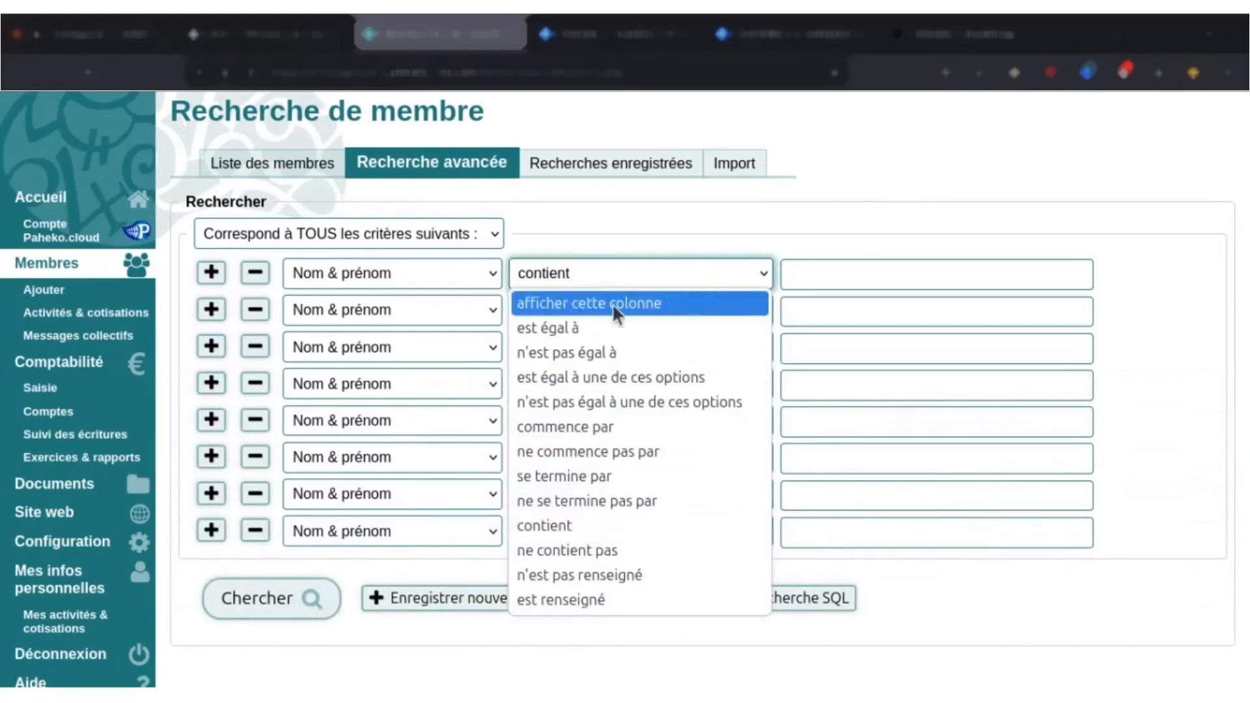
pyautogui.click(631, 303)
pyautogui.click(573, 301)
pyautogui.click(468, 288)
pyautogui.click(467, 287)
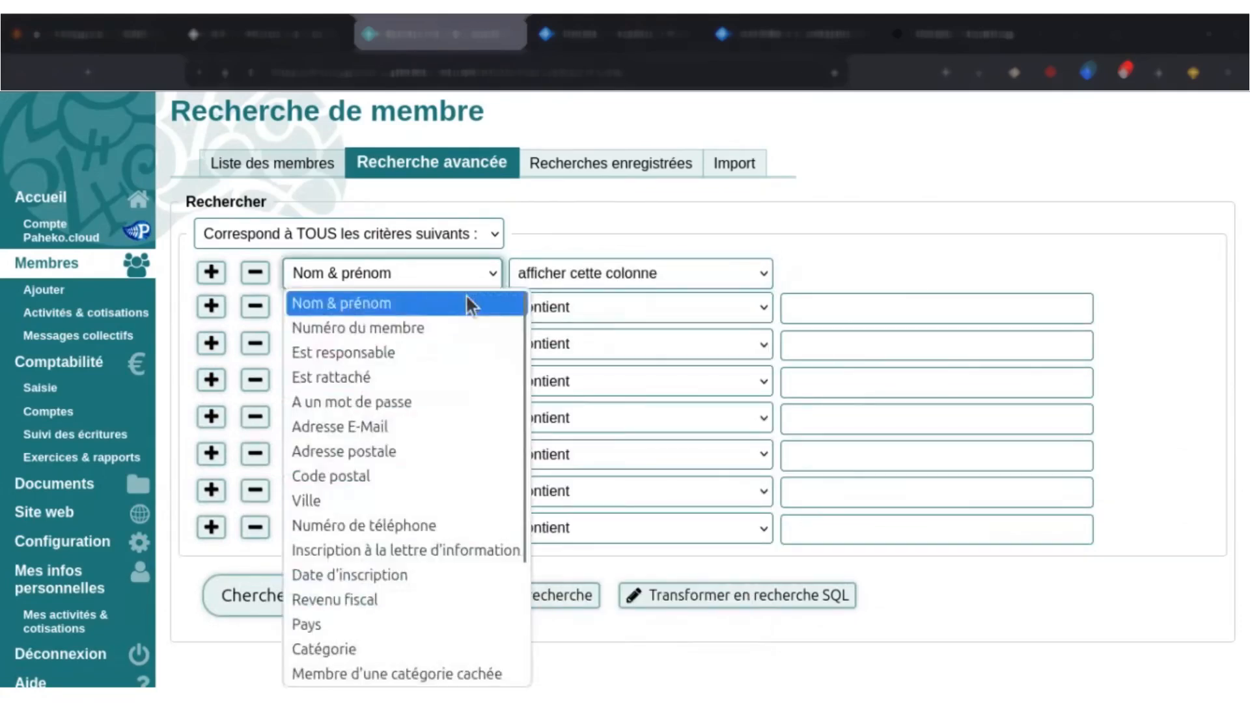
pyautogui.click(456, 329)
# Set the second search criterion to "Est inscrit à l'activité" with the condition "afficher cette colonne".
pyautogui.click(456, 316)
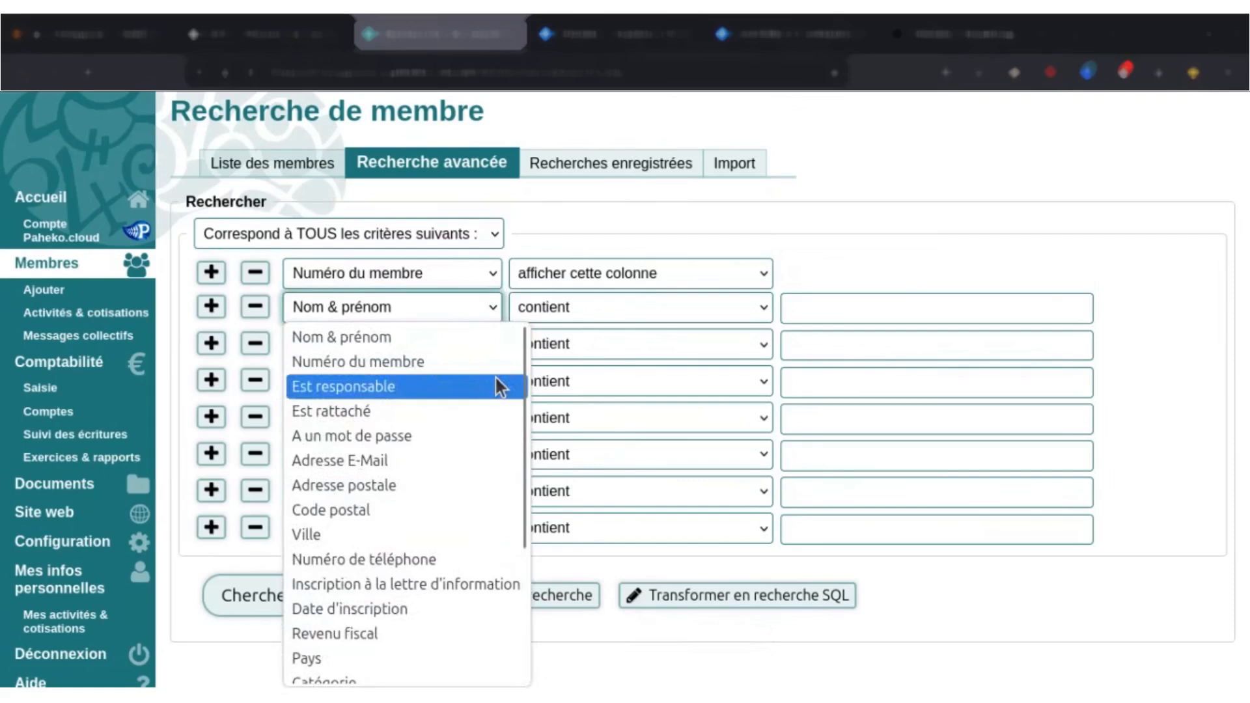
pyautogui.scroll(-3, 503, 458)
pyautogui.scroll(-1, 418, 572)
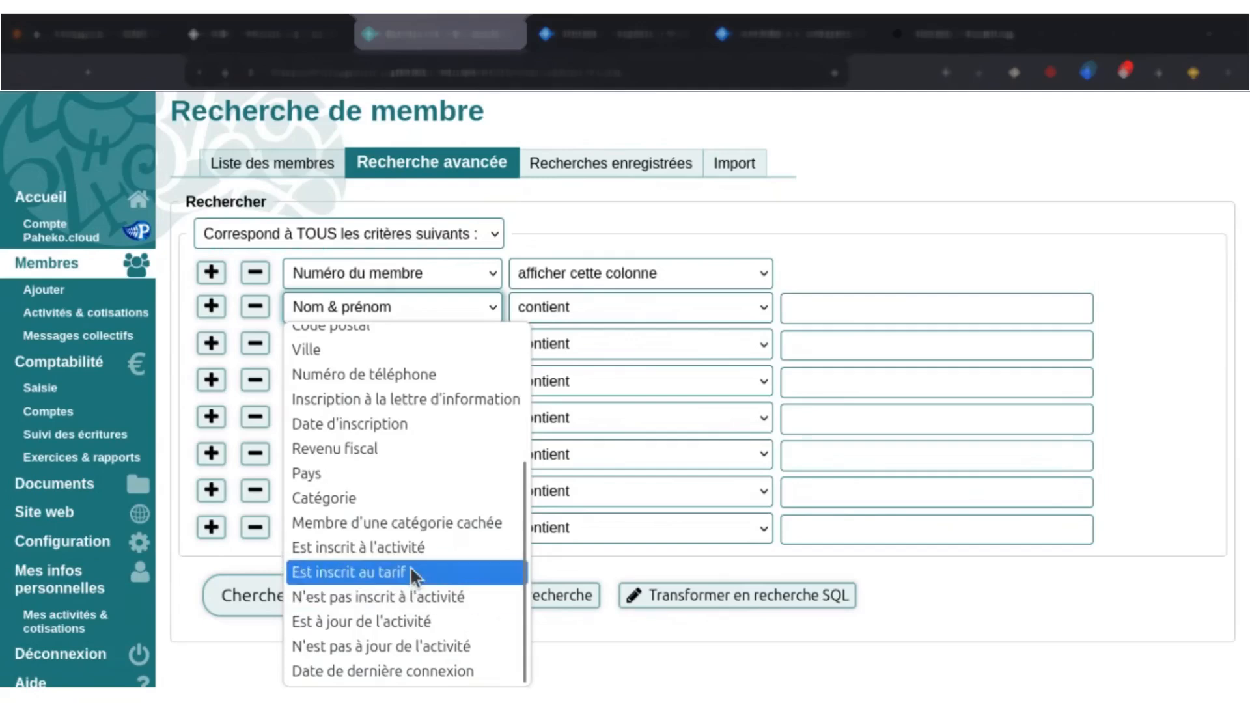
pyautogui.scroll(2, 527, 506)
pyautogui.scroll(-2, 492, 552)
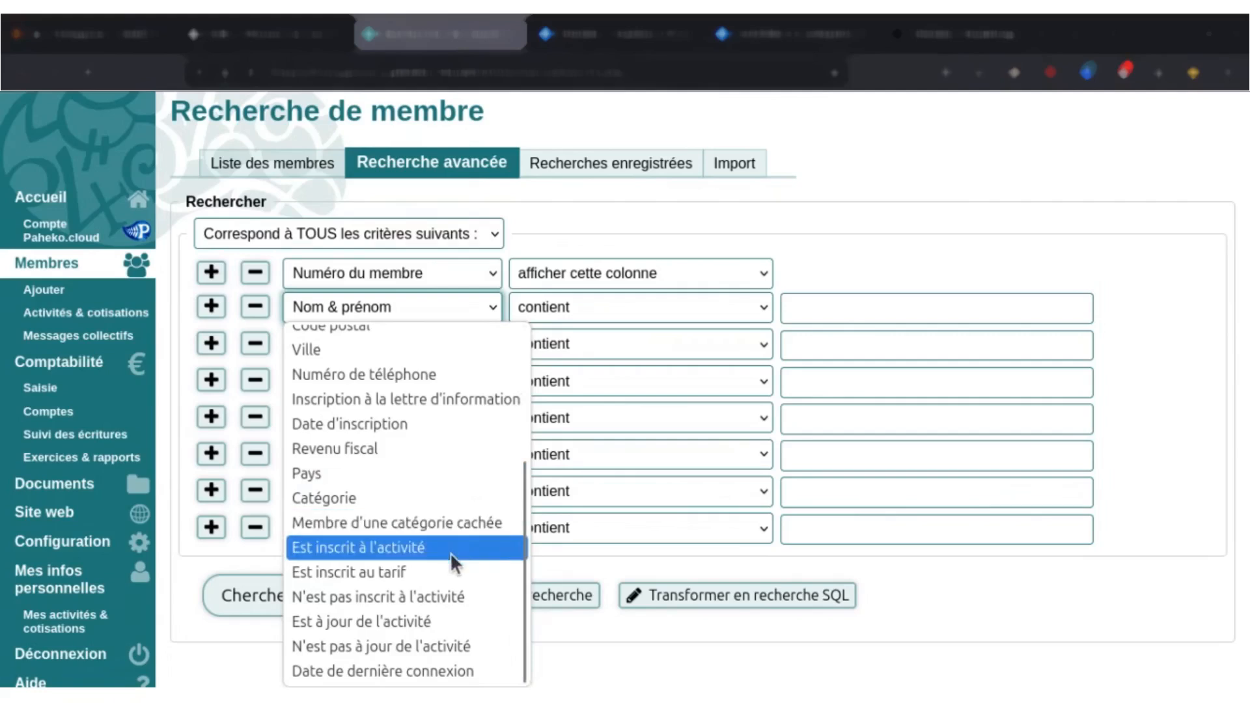
pyautogui.click(423, 549)
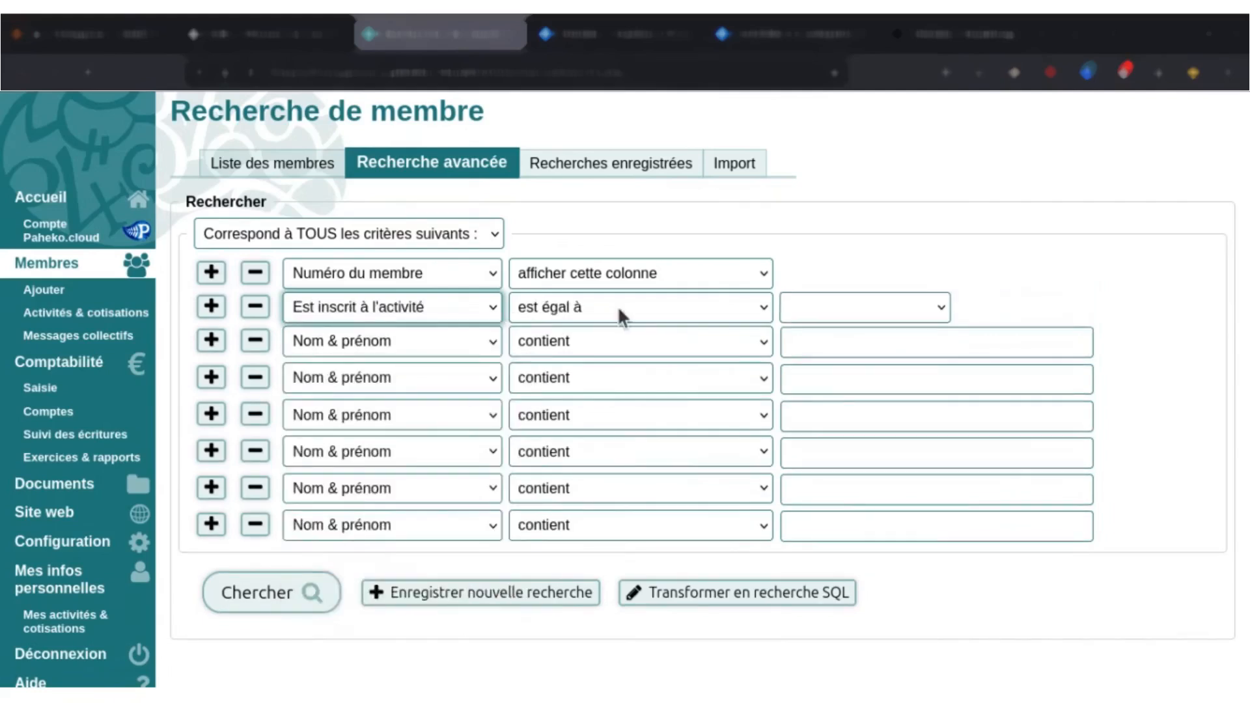
pyautogui.click(637, 305)
pyautogui.click(604, 341)
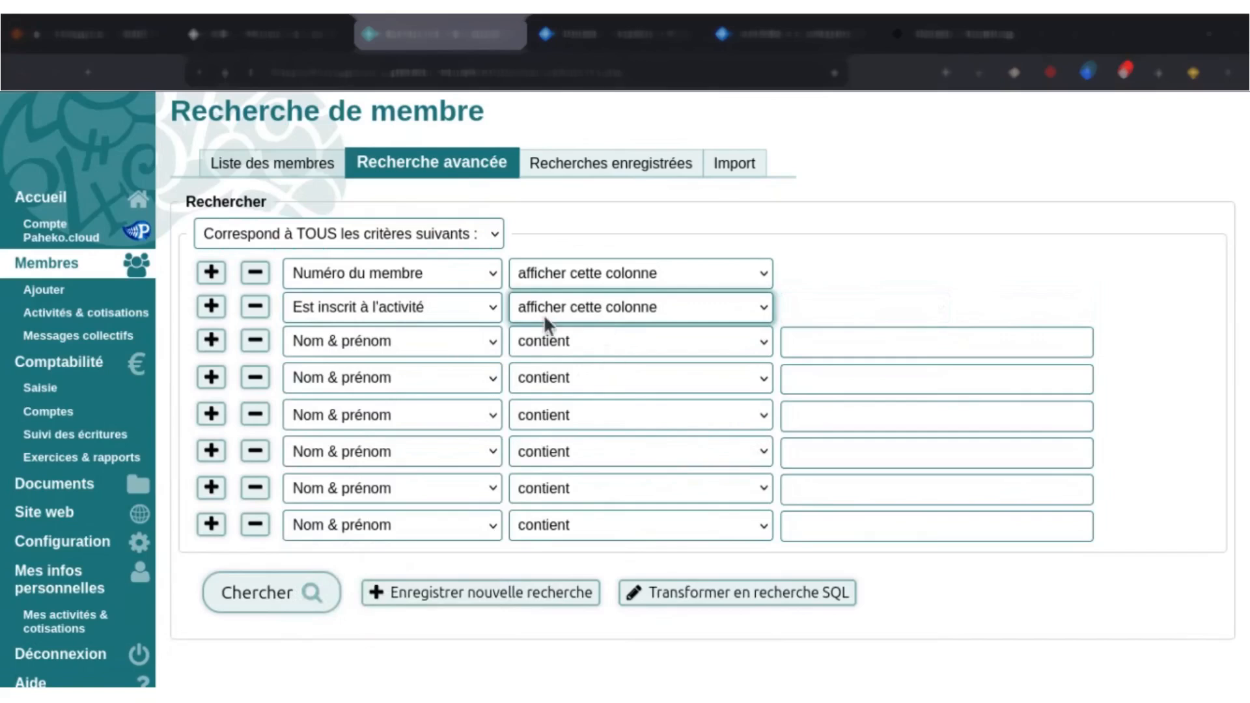
# Make the second criterion "Est inscrit au tarif", "est égal à", with the value "Adhésion 2024-2025 — Adhésion annuelle".
pyautogui.click(480, 311)
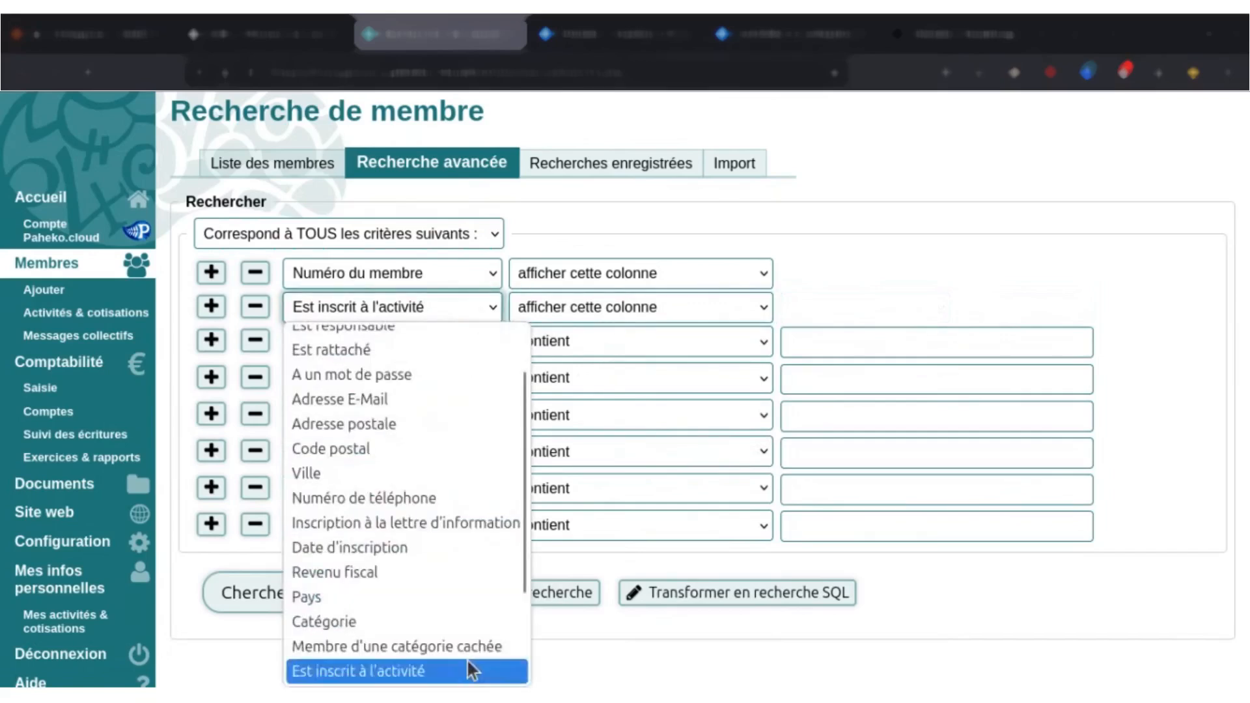
pyautogui.click(466, 647)
pyautogui.click(456, 311)
pyautogui.scroll(-2, 417, 521)
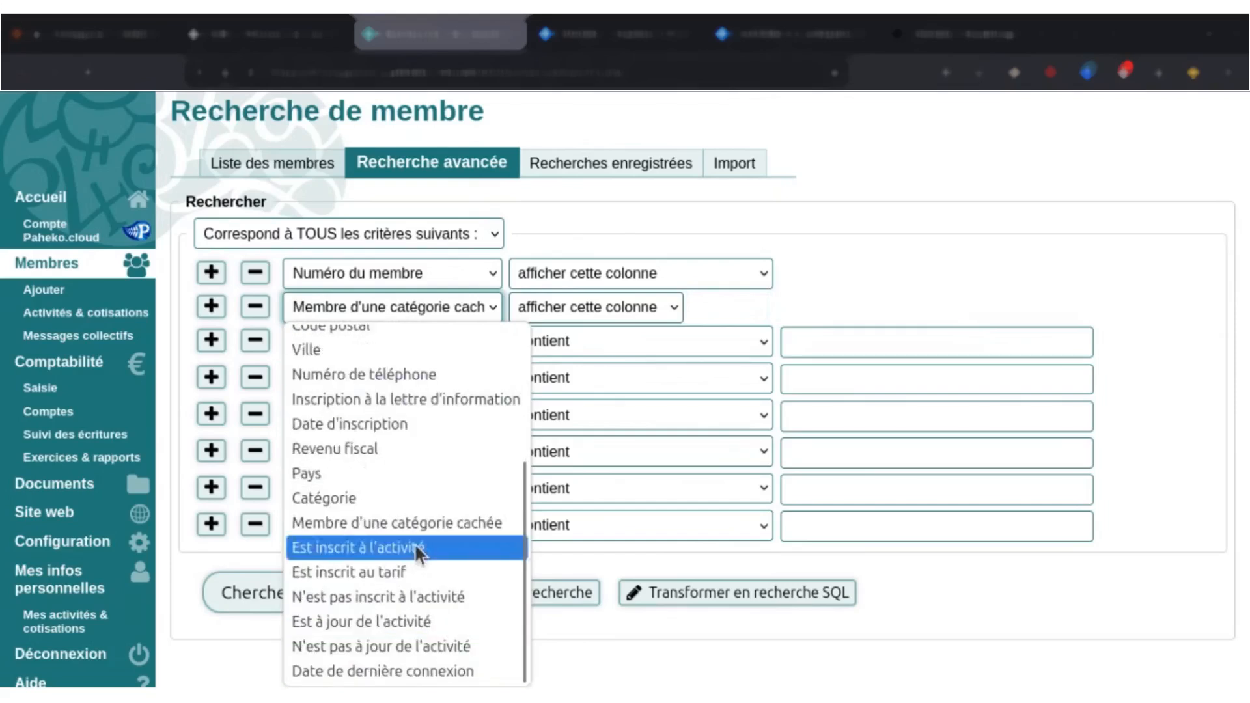
pyautogui.click(433, 572)
pyautogui.click(644, 284)
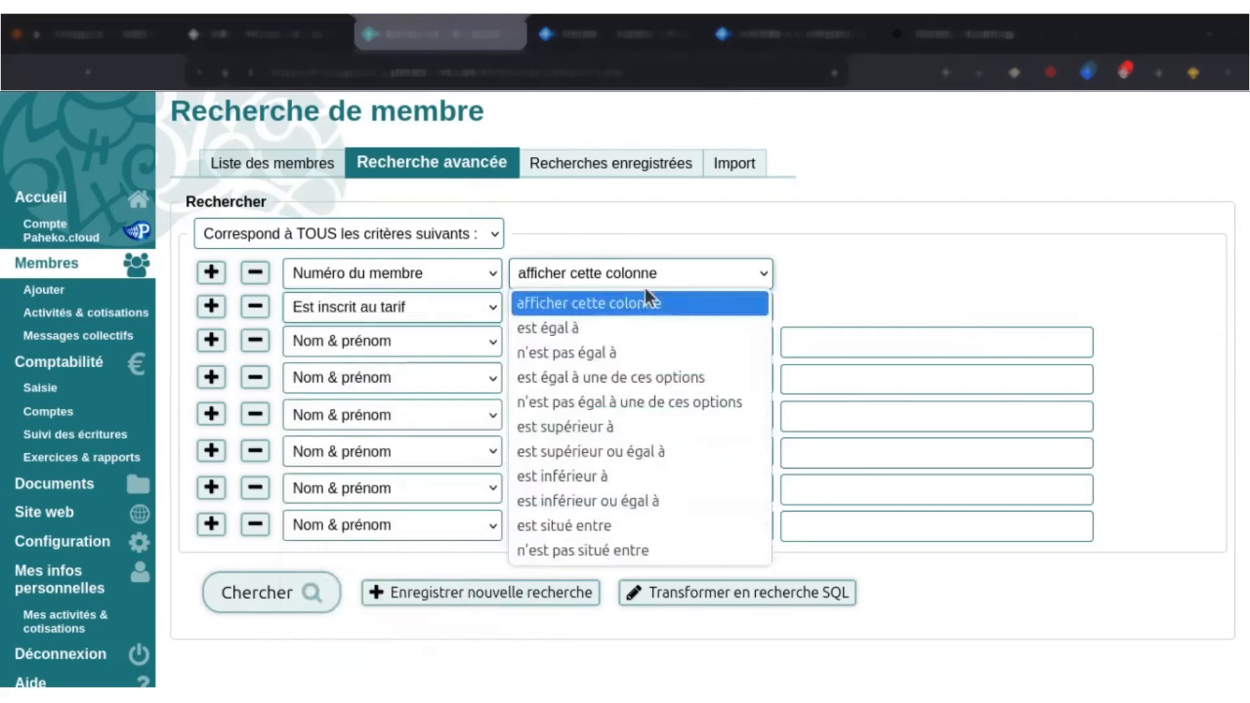
pyautogui.click(676, 297)
pyautogui.click(662, 309)
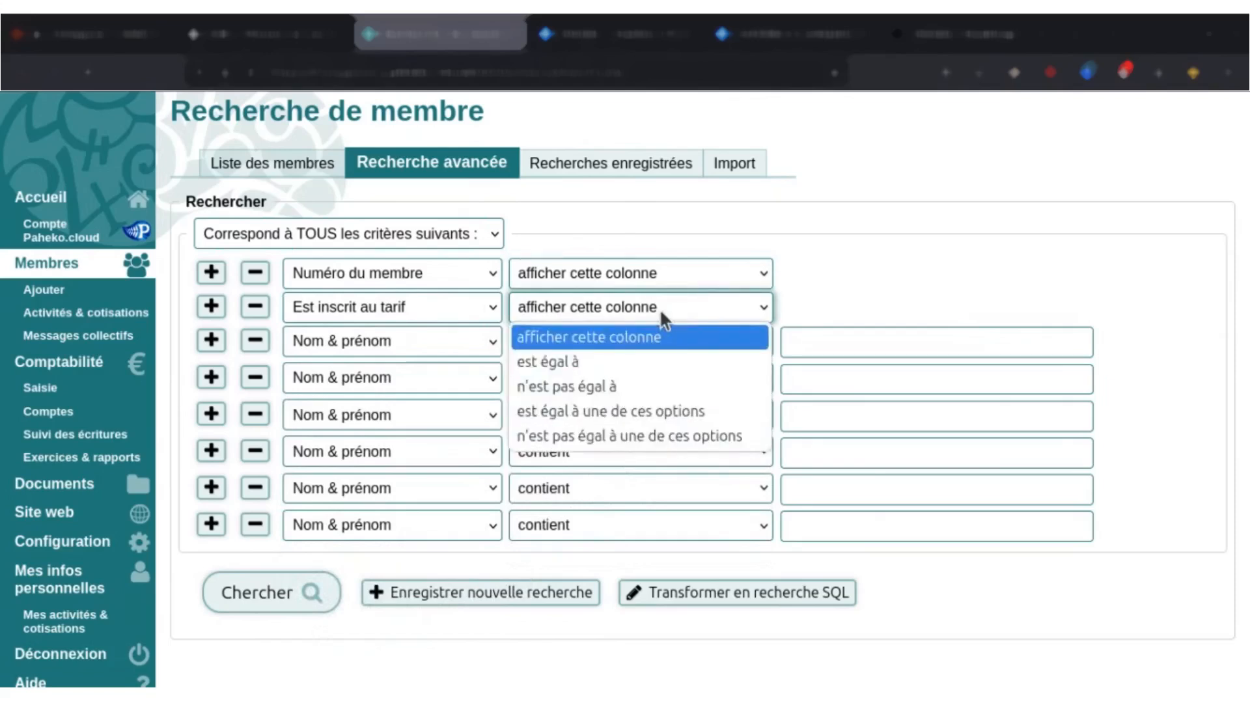
pyautogui.click(643, 361)
pyautogui.click(870, 303)
pyautogui.click(866, 302)
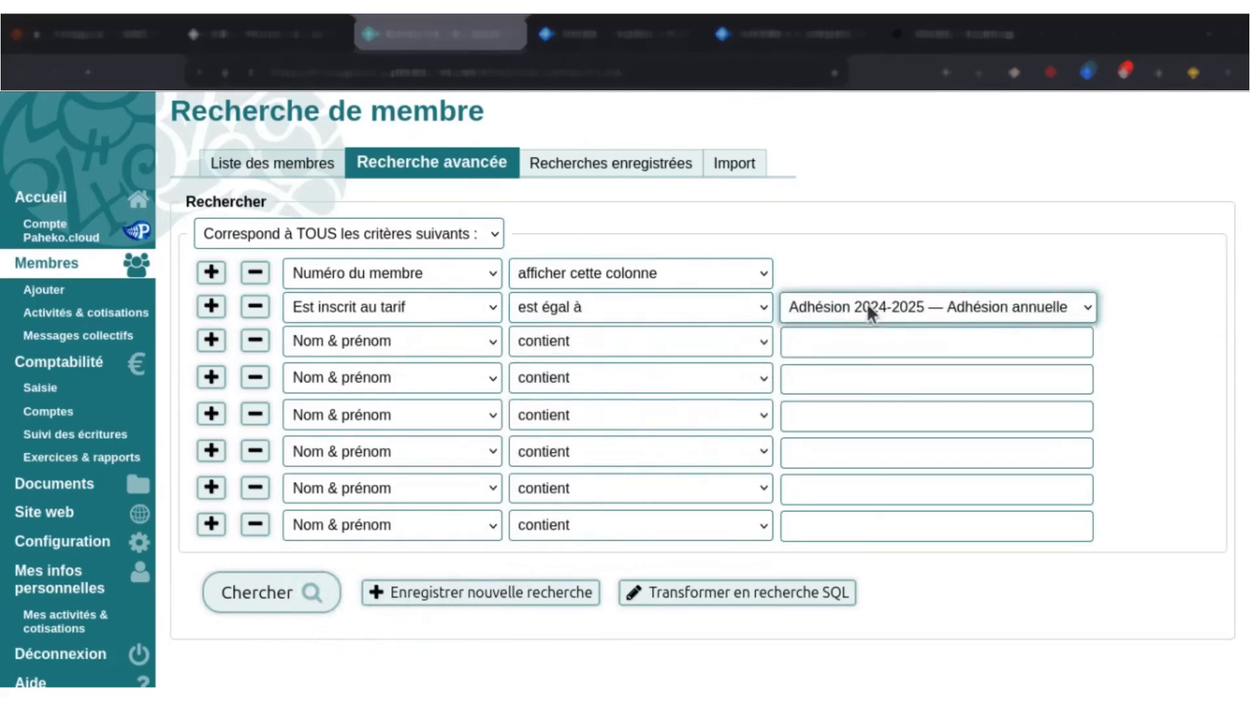
# Run the member search by fee and review the listed members and their enrolment column.
pyautogui.click(301, 611)
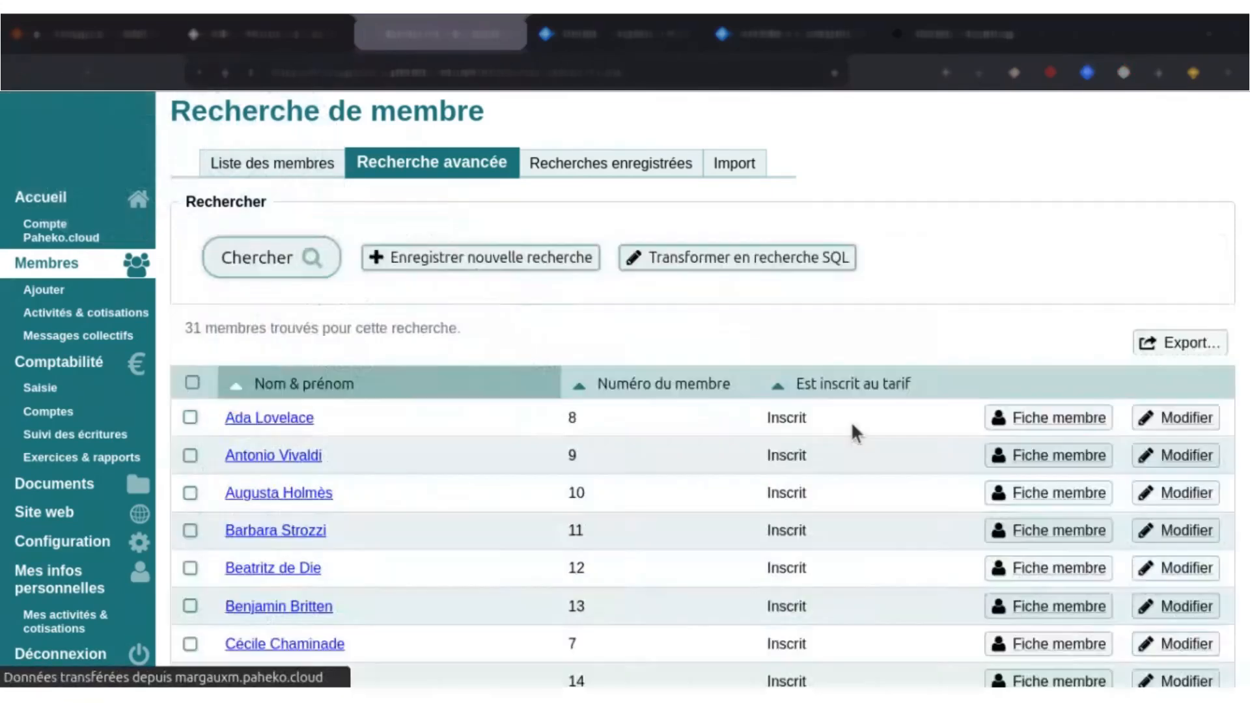
pyautogui.scroll(-3, 915, 421)
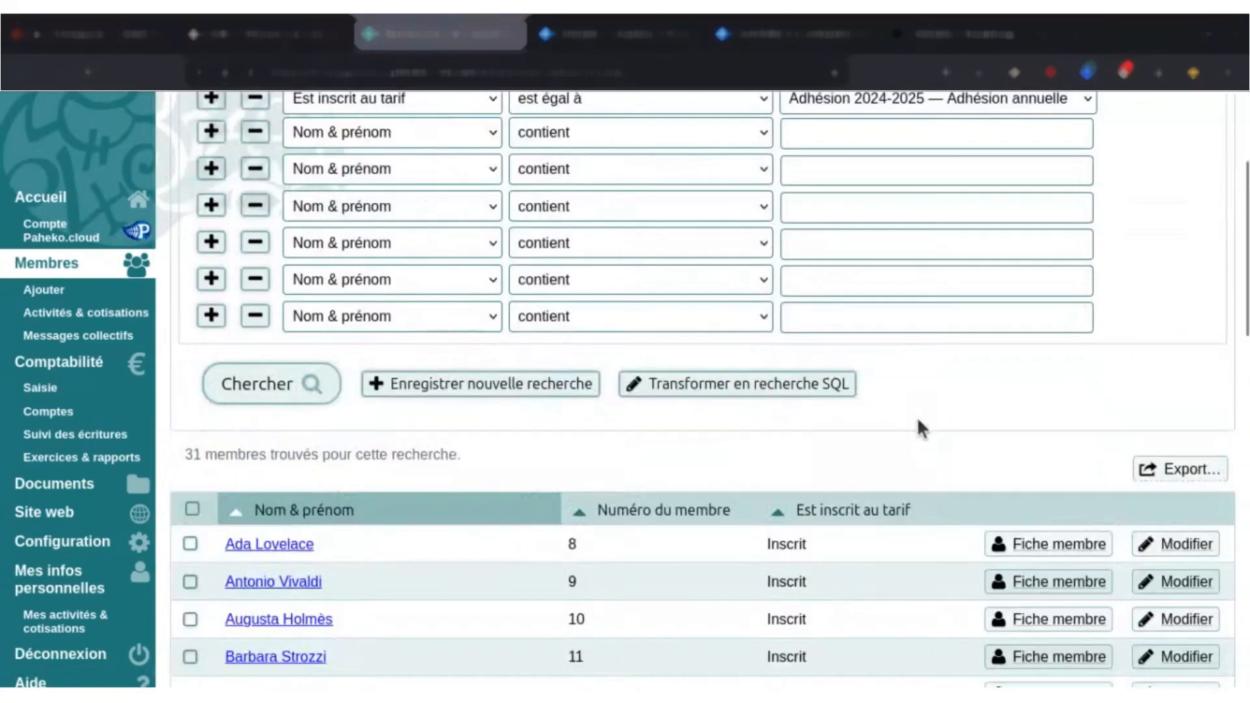
pyautogui.scroll(-2, 916, 416)
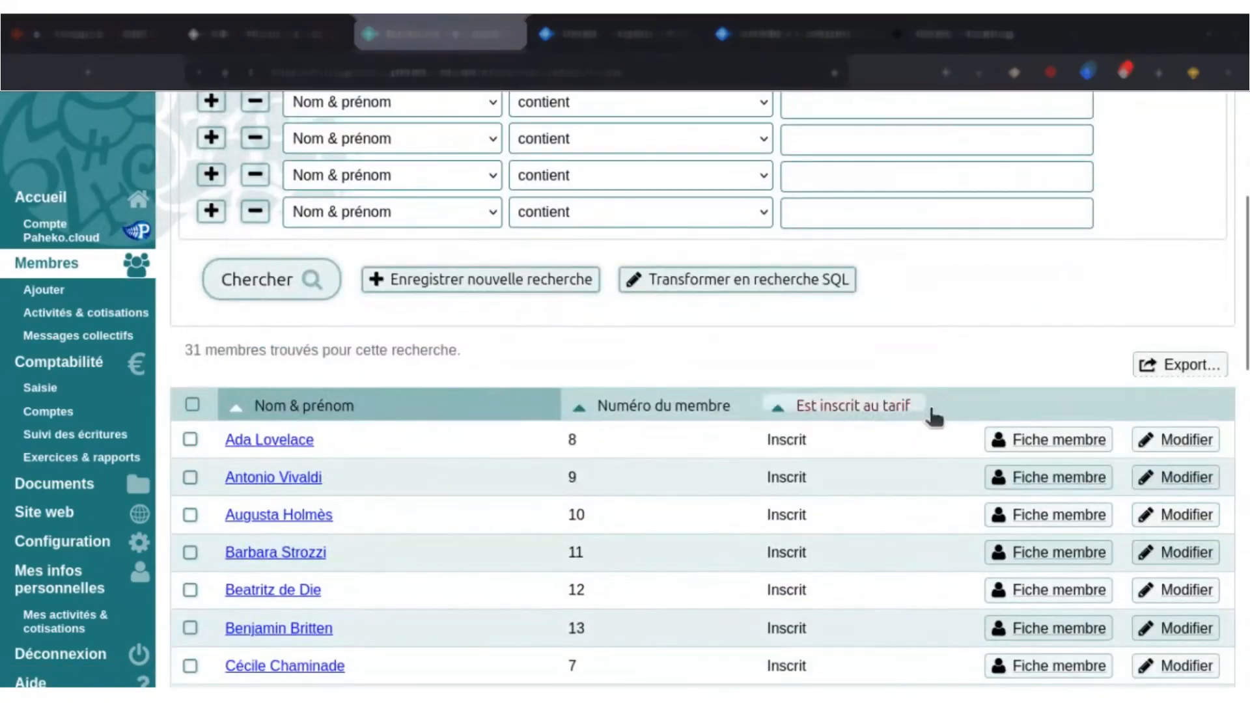
pyautogui.scroll(3, 905, 480)
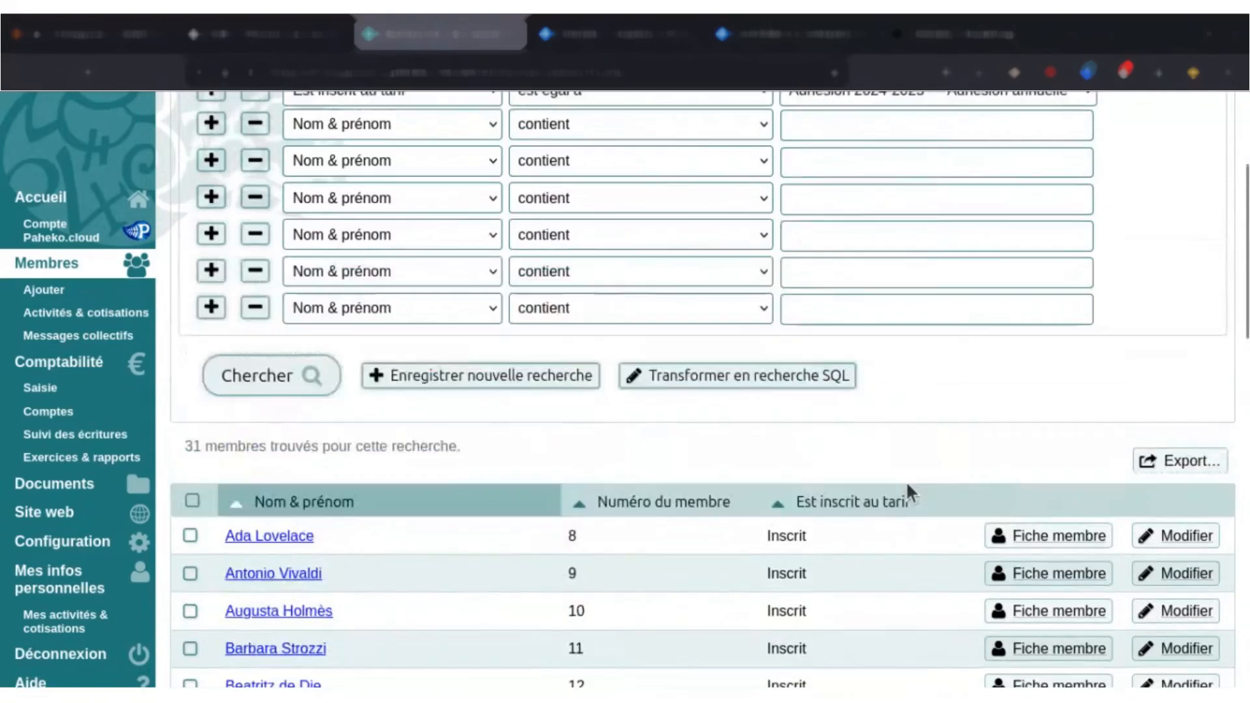
pyautogui.scroll(2, 665, 470)
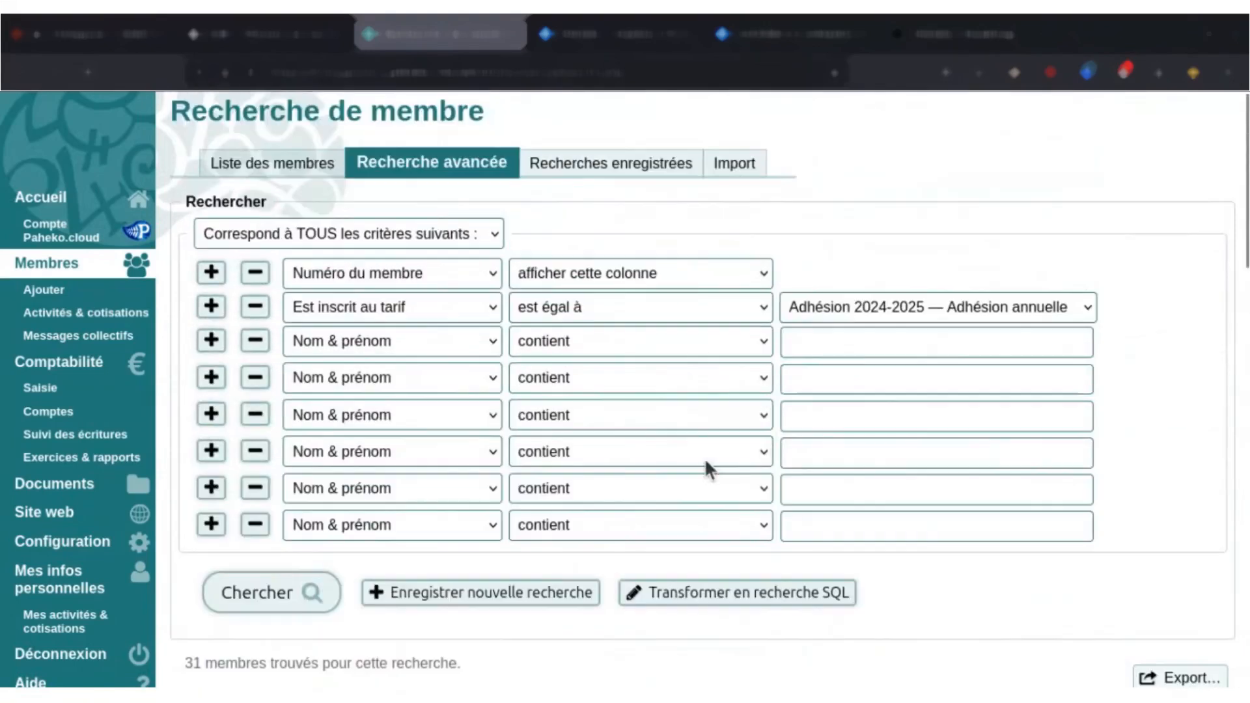
# Change the second criterion's field to Adresse E-Mail and the third and fourth criteria's fields to Numéro du membre.
pyautogui.click(478, 317)
pyautogui.click(397, 385)
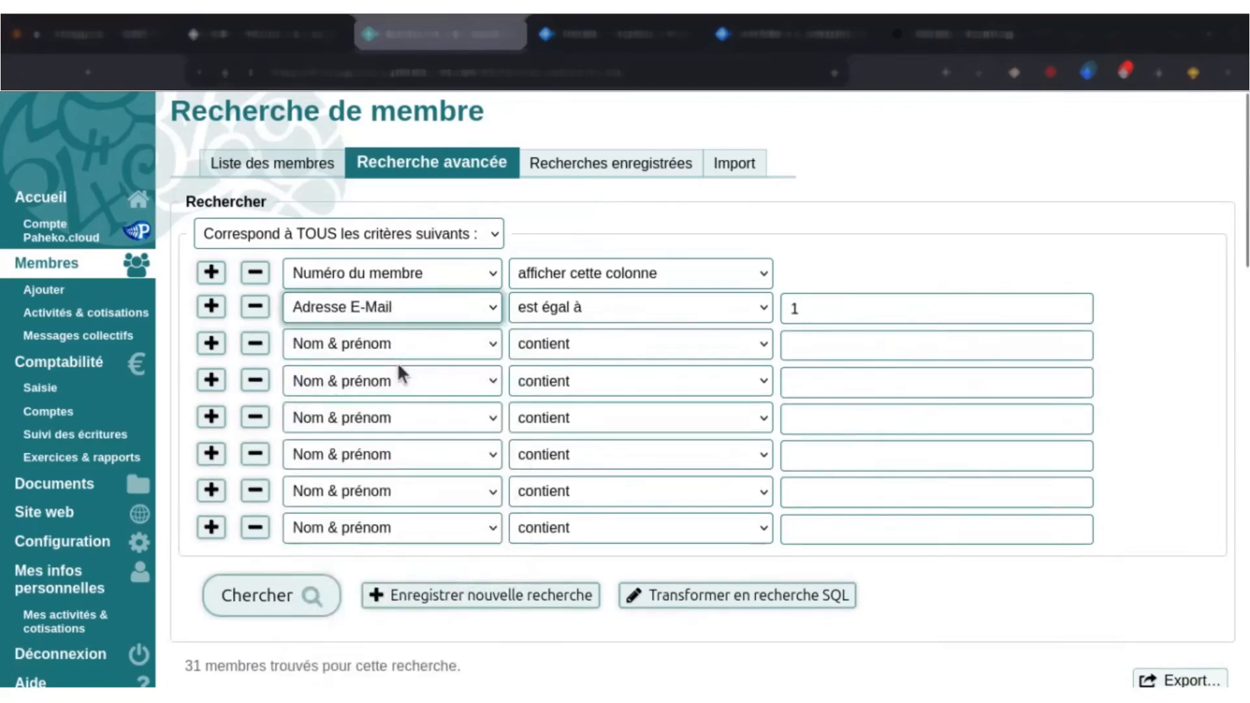
pyautogui.click(399, 356)
pyautogui.click(400, 397)
pyautogui.click(400, 393)
pyautogui.click(410, 432)
# Set the second, third and fourth criteria to "afficher cette colonne" and run the search.
pyautogui.click(547, 382)
pyautogui.click(597, 412)
pyautogui.click(597, 309)
pyautogui.click(597, 335)
pyautogui.click(589, 350)
pyautogui.click(583, 372)
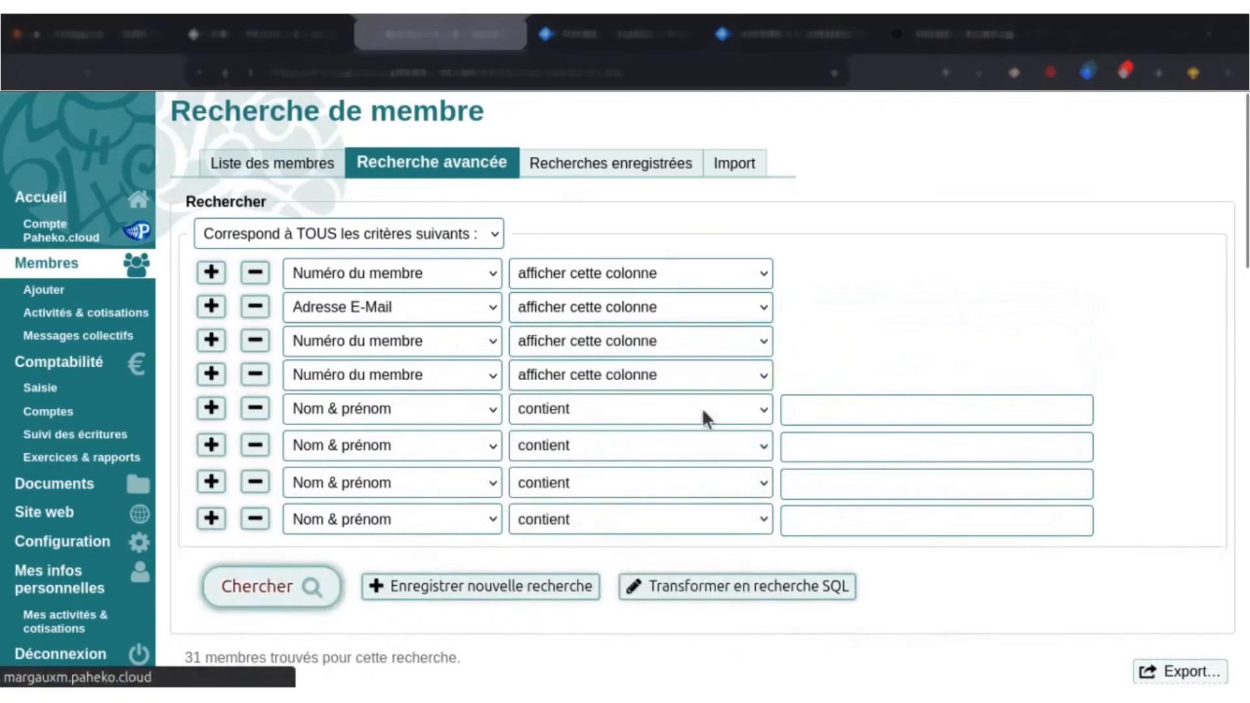
# Change the fourth criterion's field to Revenu fiscal and rerun the search to include that column.
pyautogui.scroll(-5, 735, 355)
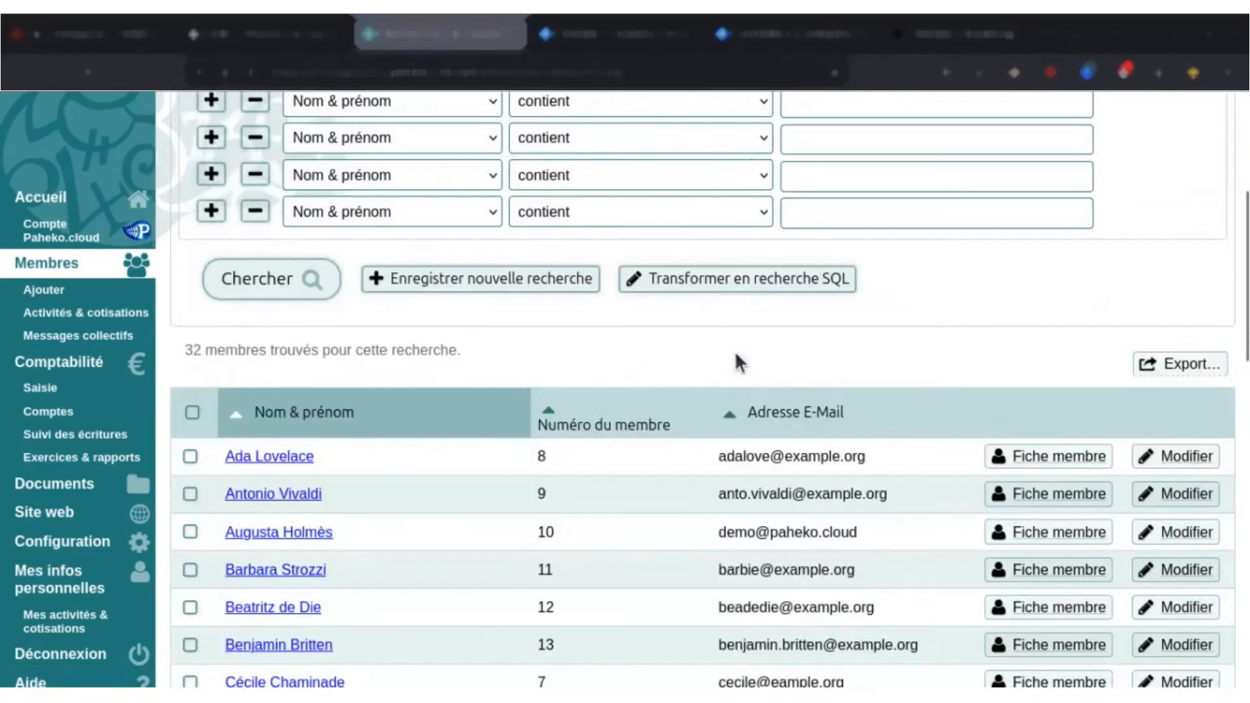
pyautogui.scroll(-2, 734, 355)
pyautogui.scroll(5, 1024, 334)
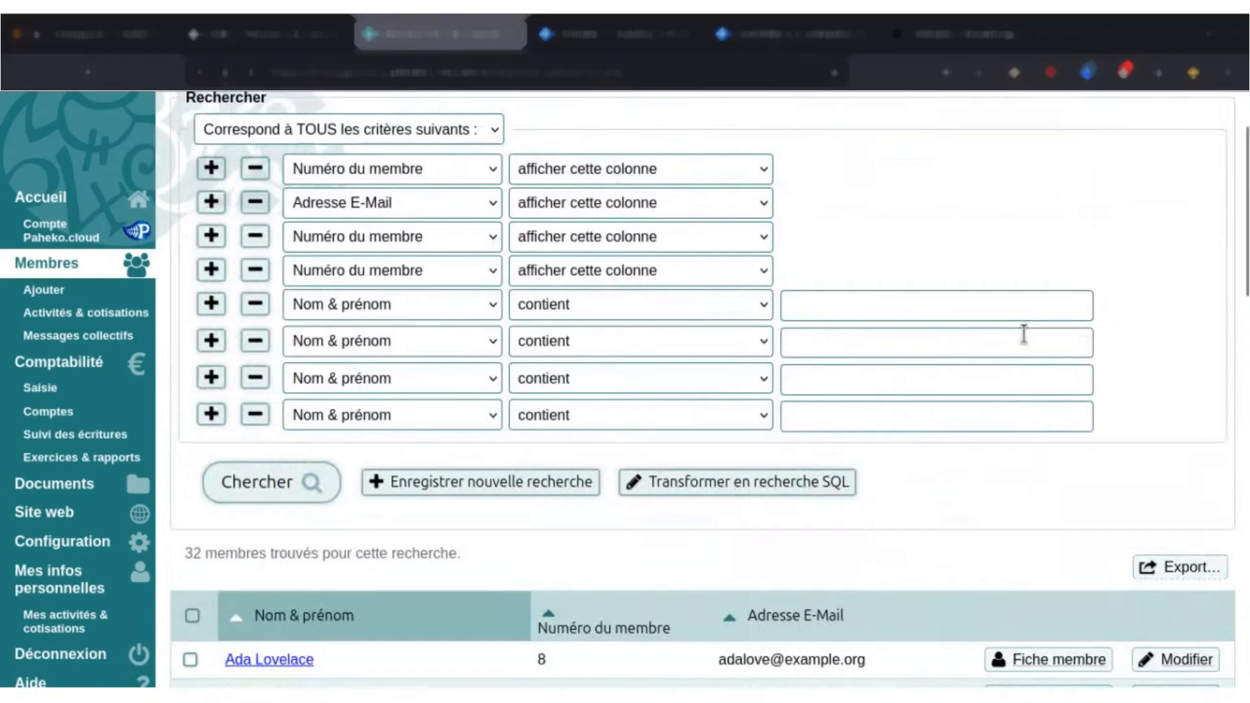
pyautogui.click(399, 277)
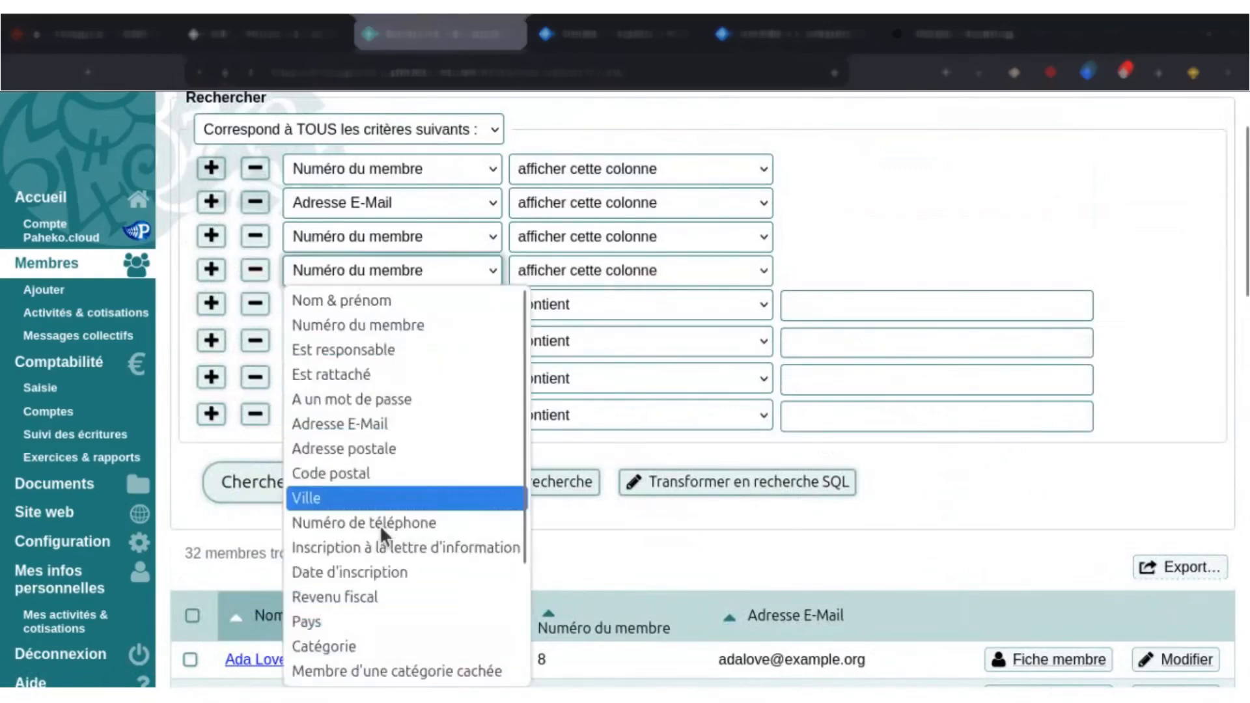
pyautogui.click(369, 598)
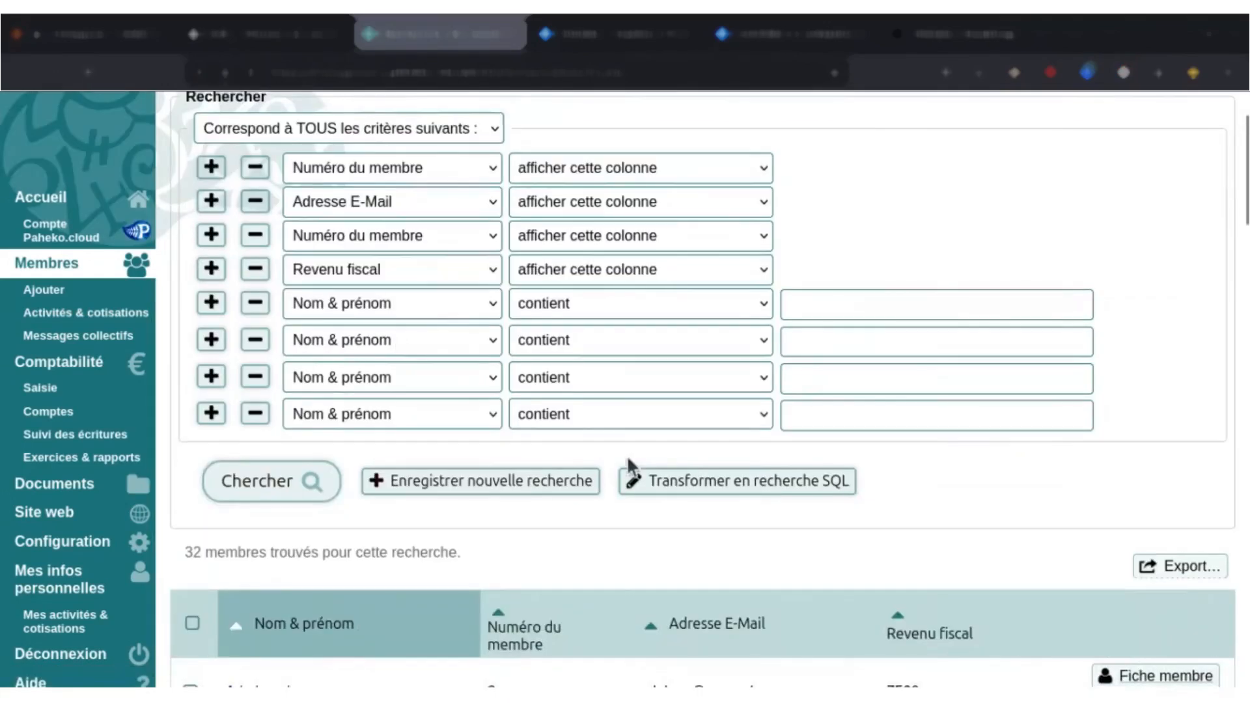
# Examine the search results table with its member number, e-mail and tax income columns and its export option.
pyautogui.scroll(-3, 629, 463)
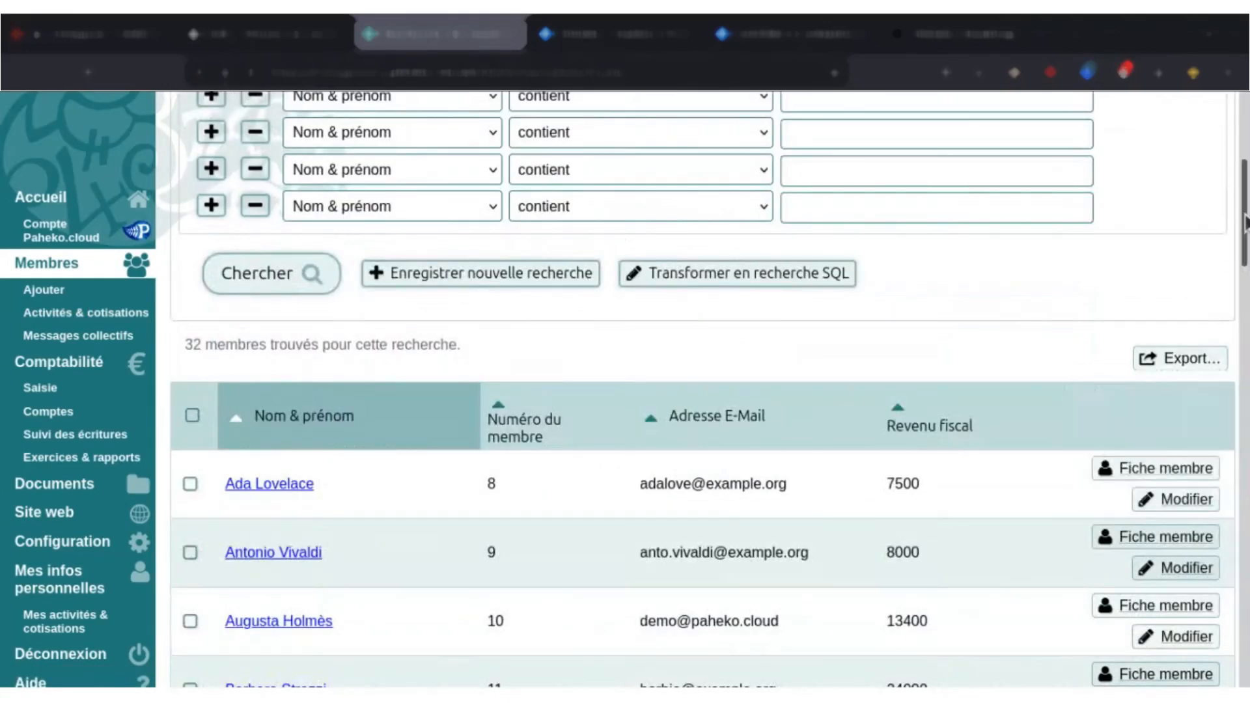
pyautogui.scroll(2, 1246, 221)
pyautogui.scroll(-3, 1245, 222)
pyautogui.moveTo(1199, 264)
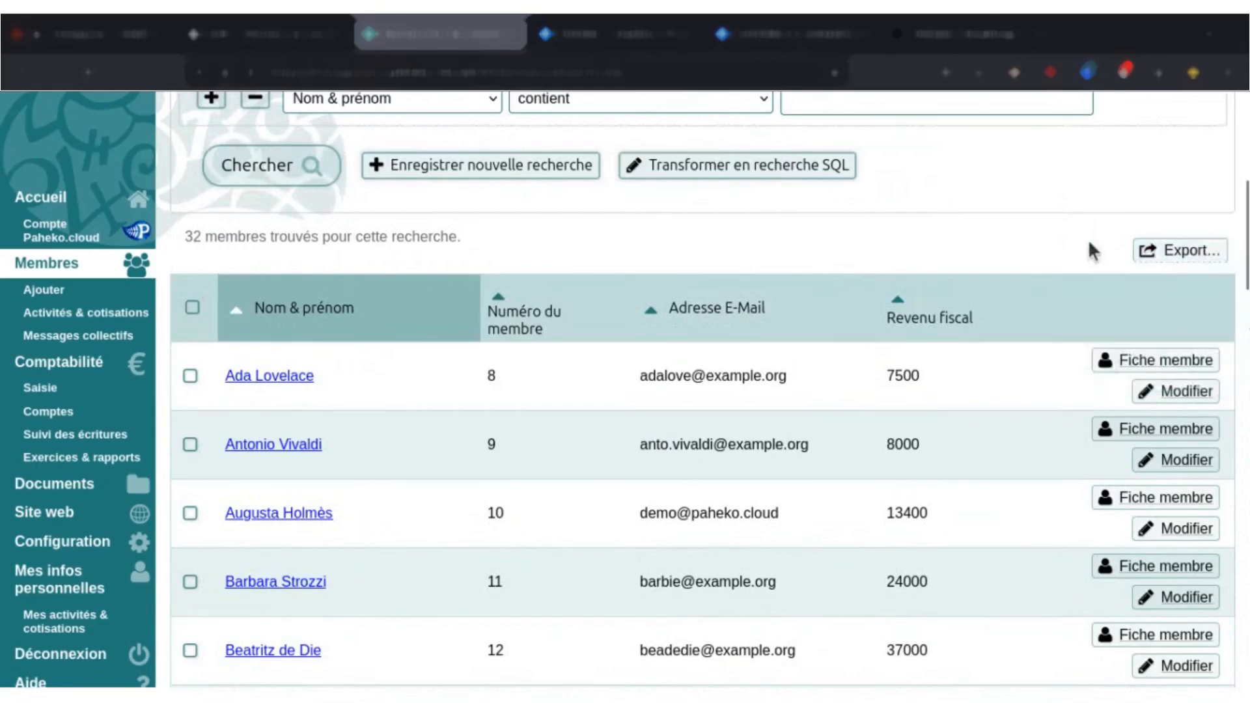
pyautogui.scroll(3, 589, 326)
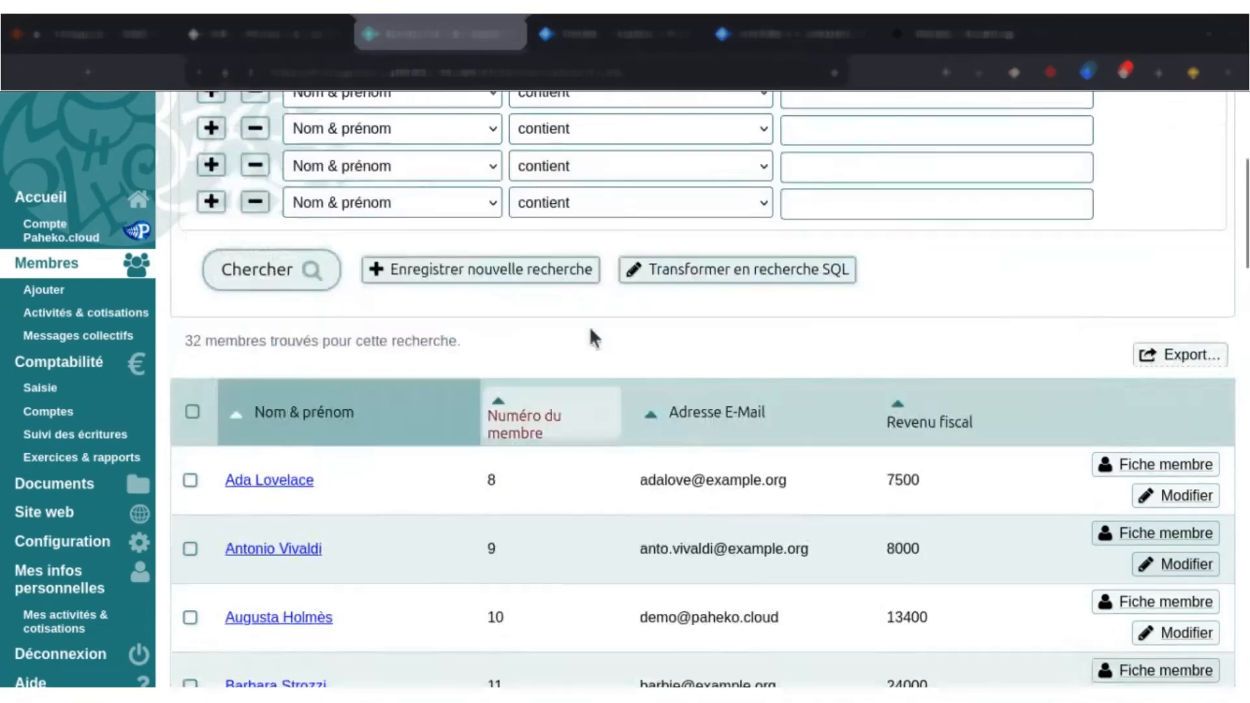
pyautogui.scroll(1, 638, 324)
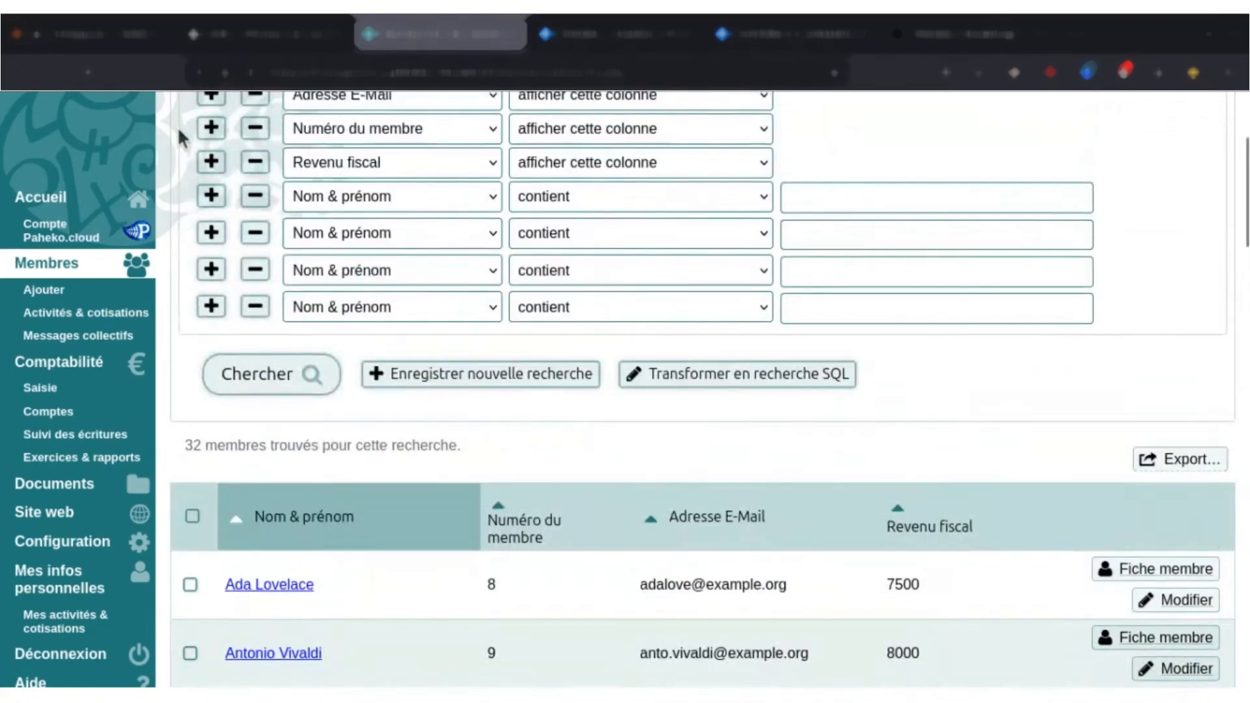
pyautogui.scroll(-2, 305, 361)
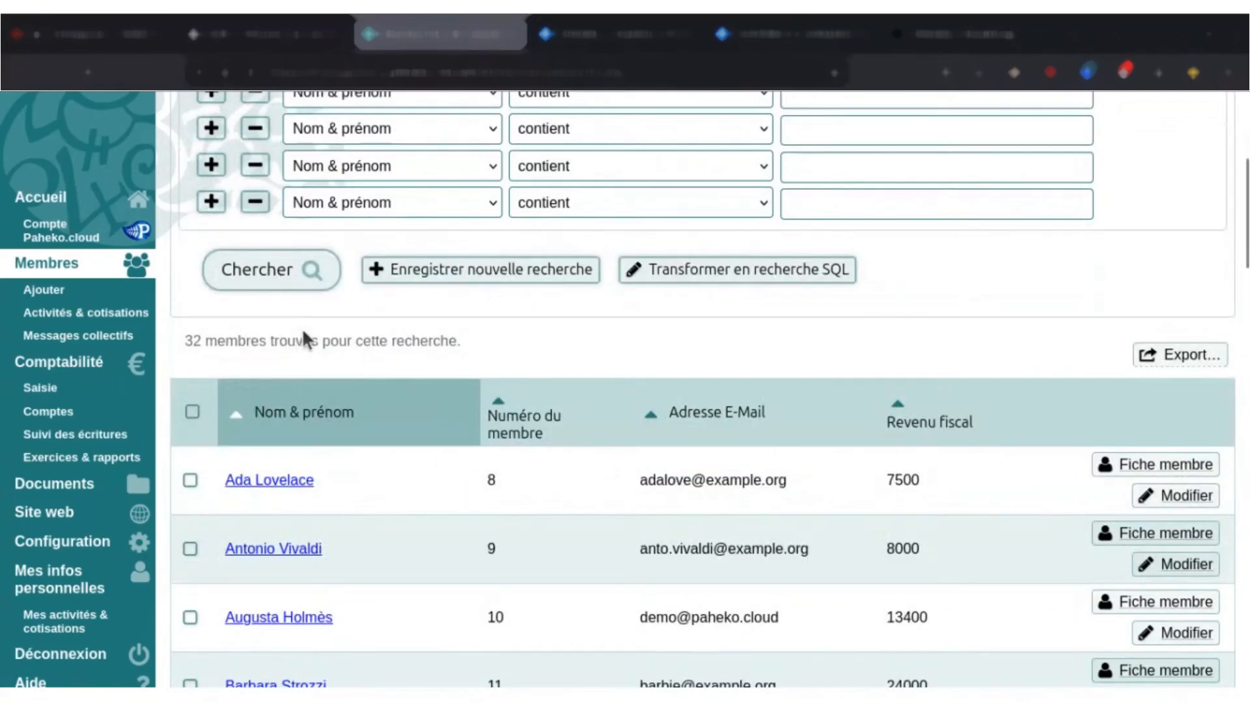
pyautogui.scroll(-2, 257, 383)
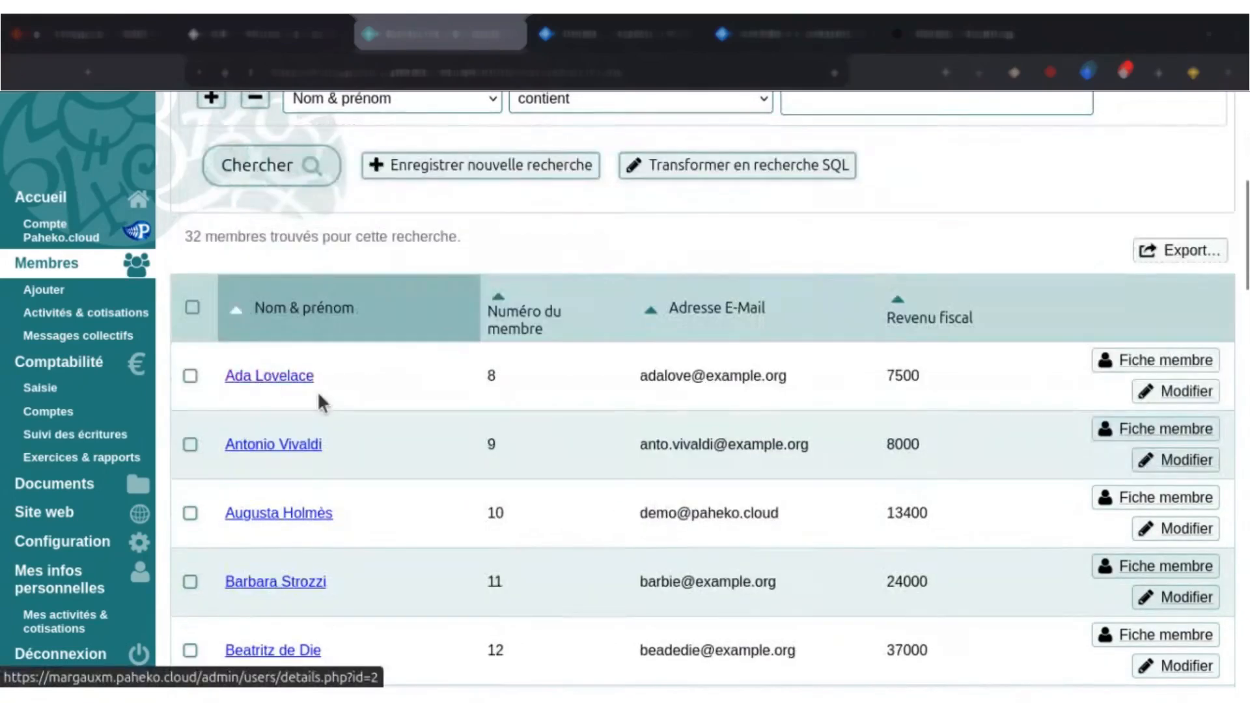
# Export the complete member list as CSV and open the downloaded file "Membres sauf catégories cachées.csv".
pyautogui.click(45, 264)
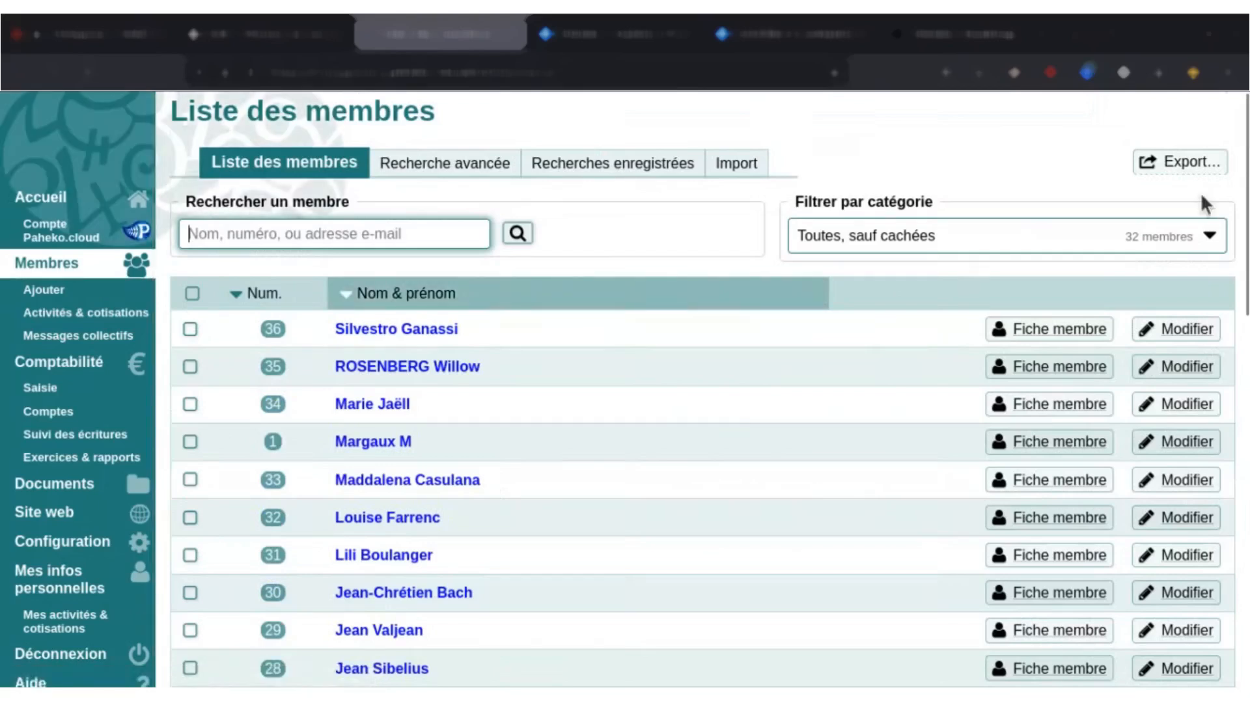
pyautogui.click(1180, 163)
pyautogui.click(1181, 200)
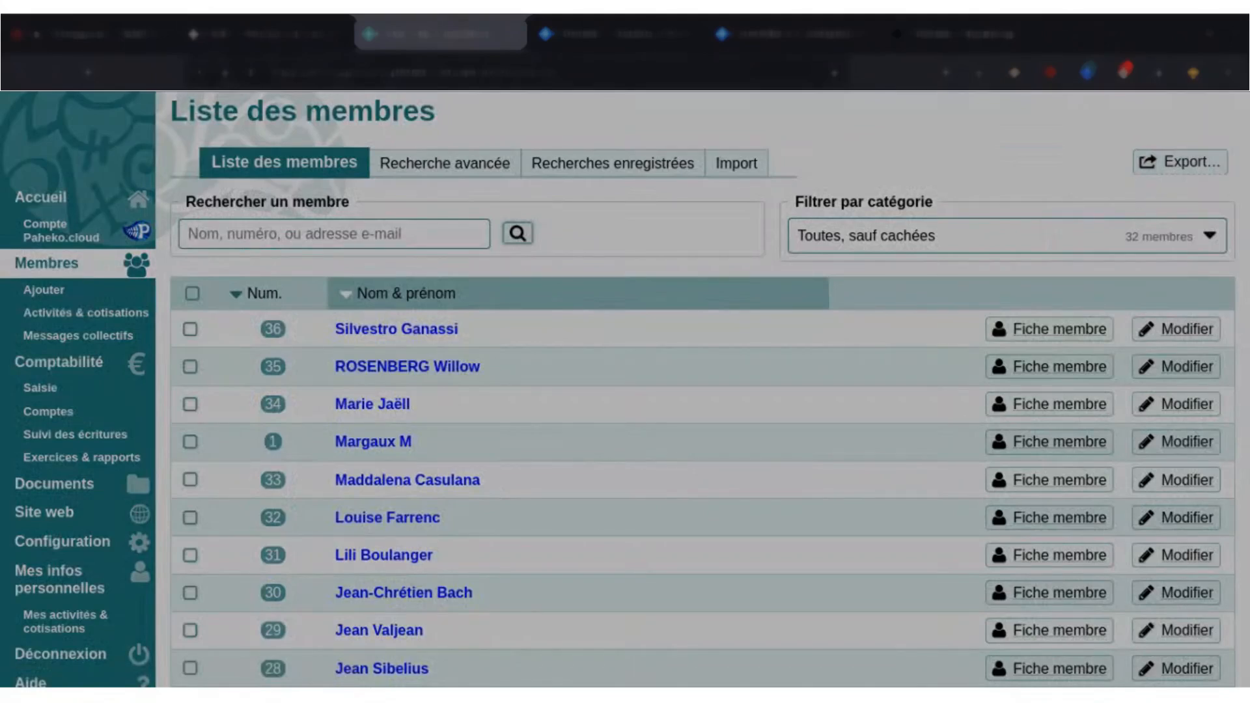
pyautogui.click(1052, 209)
pyautogui.click(979, 72)
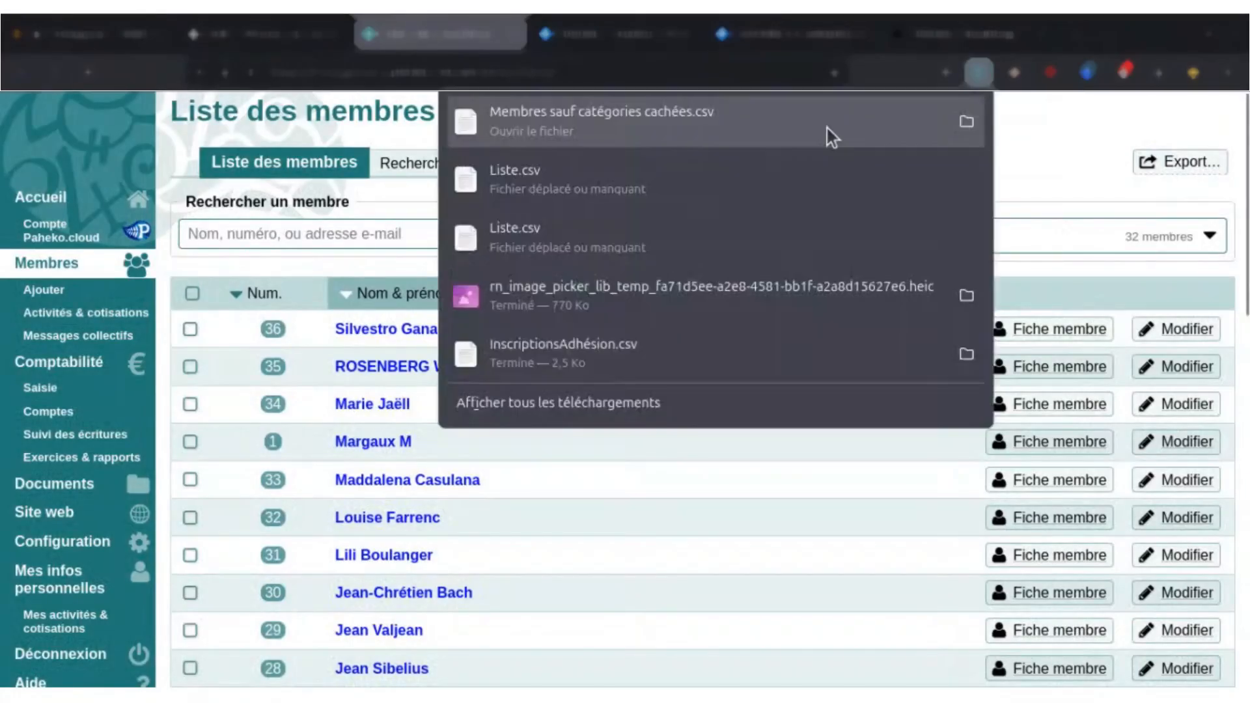
pyautogui.click(737, 127)
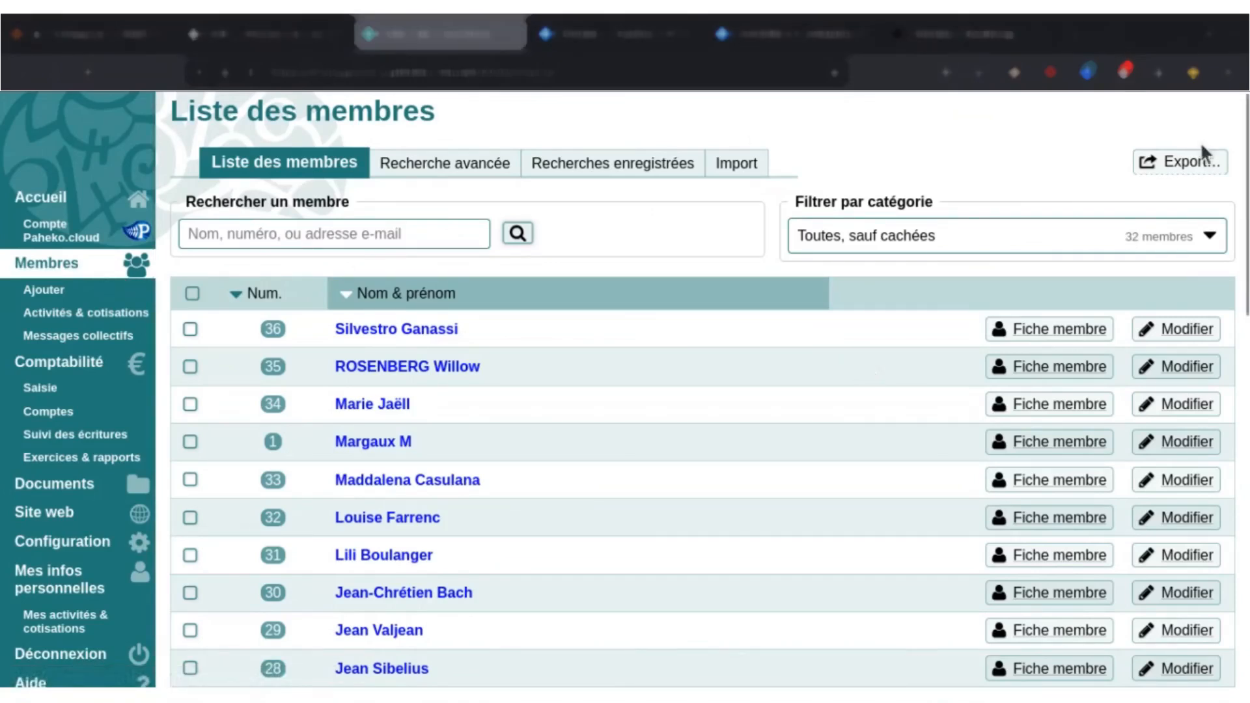
# Start a fresh advanced member search, add three criteria rows and remove the last one.
pyautogui.click(1198, 162)
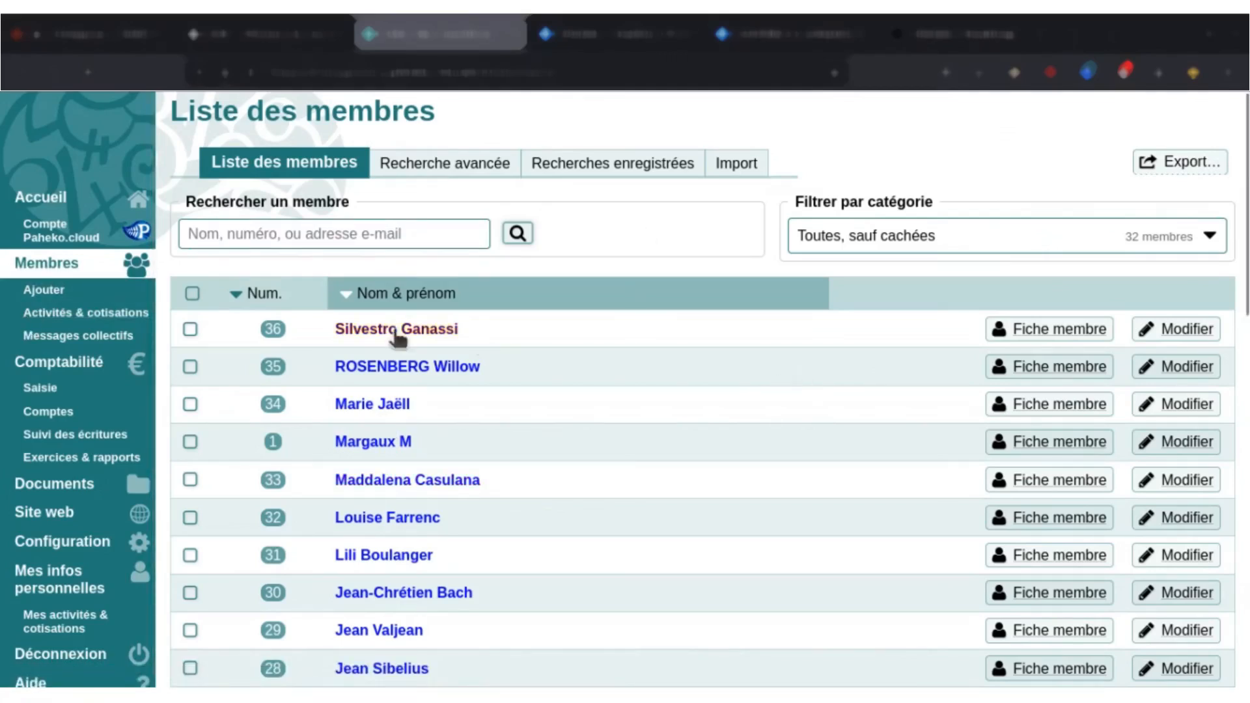
pyautogui.click(458, 171)
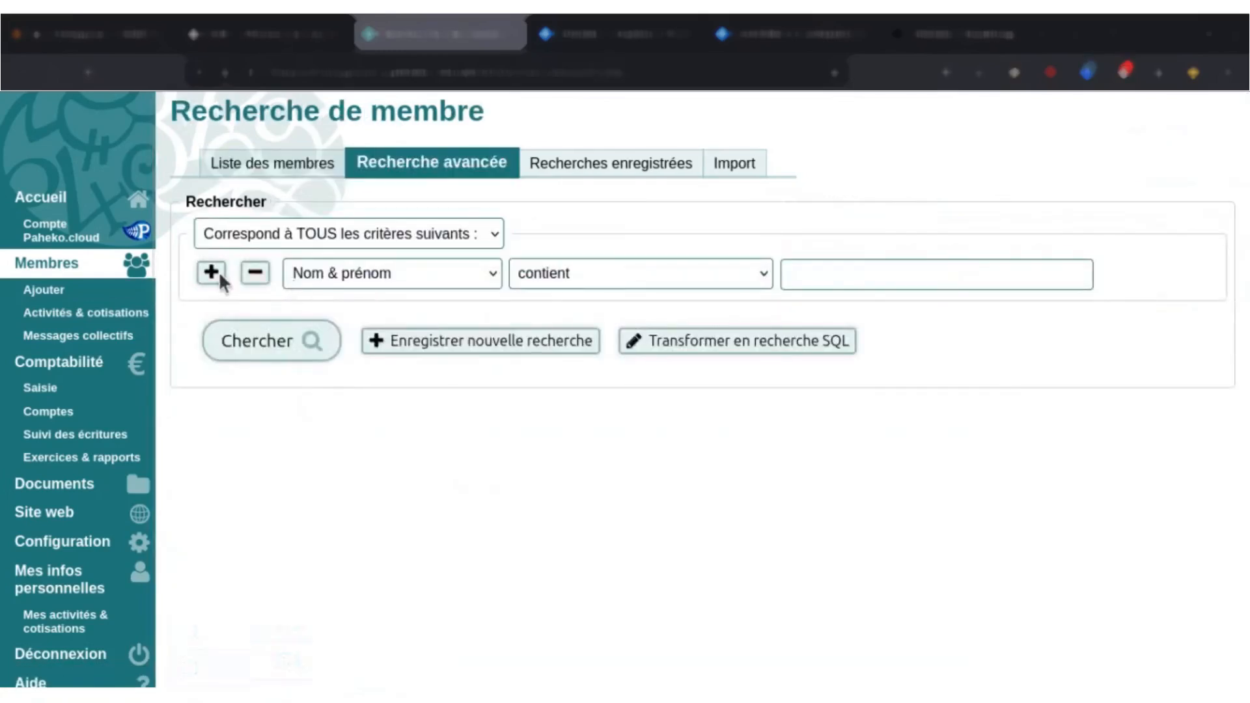
pyautogui.click(212, 274)
pyautogui.click(212, 310)
pyautogui.click(212, 347)
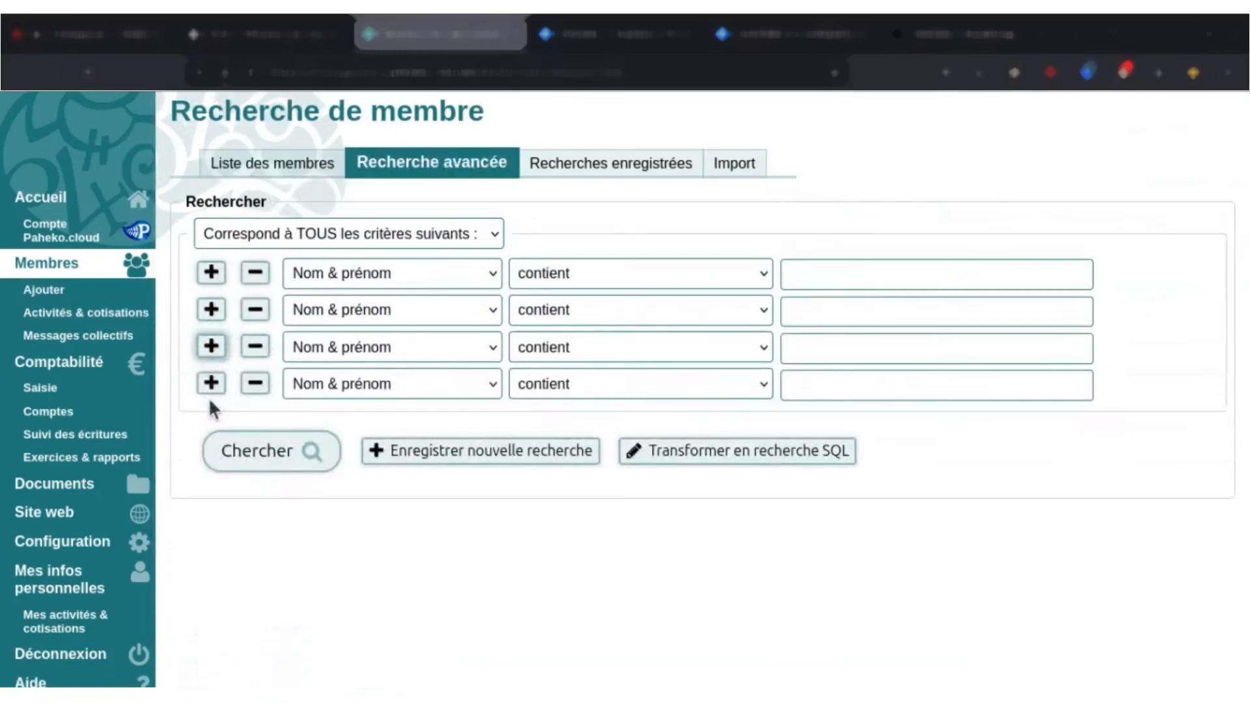
pyautogui.click(254, 384)
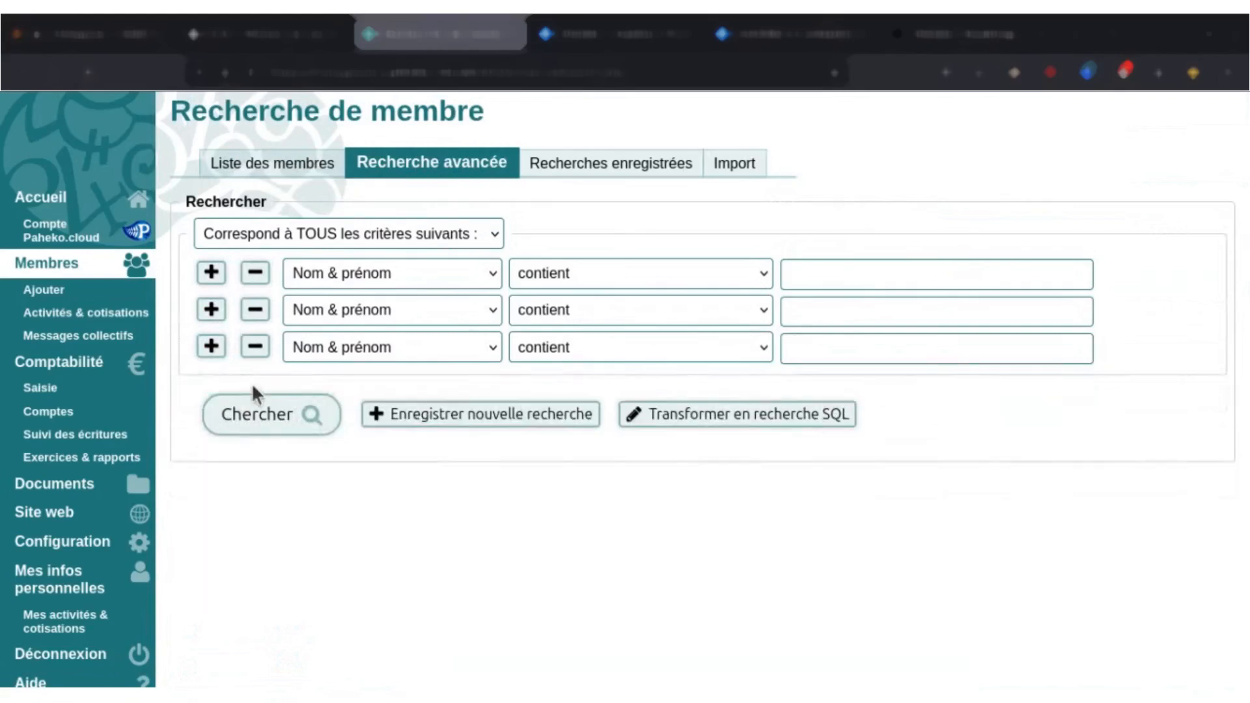